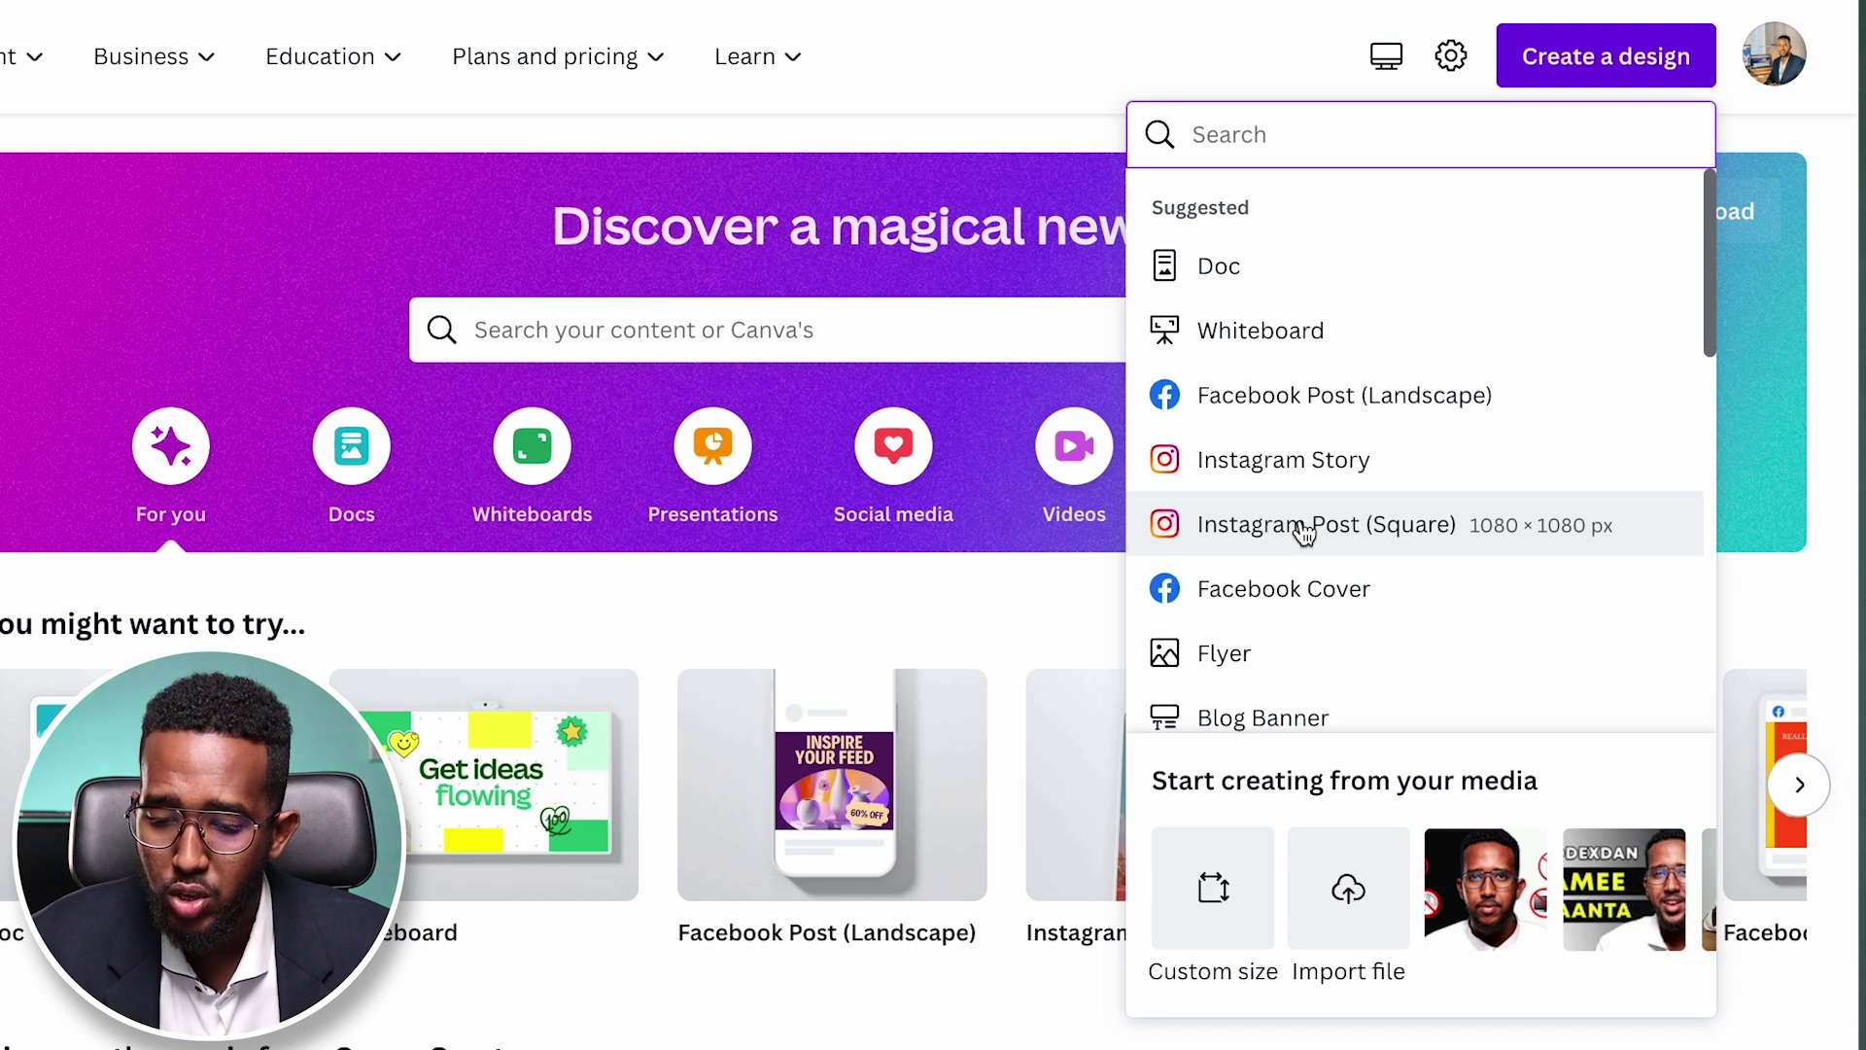
- Create a new blank design in the Instagram Post (Square) format, 1080 × 1080 px
scroll(1302, 530, "down", 2)
scroll(1278, 533, "down", 1)
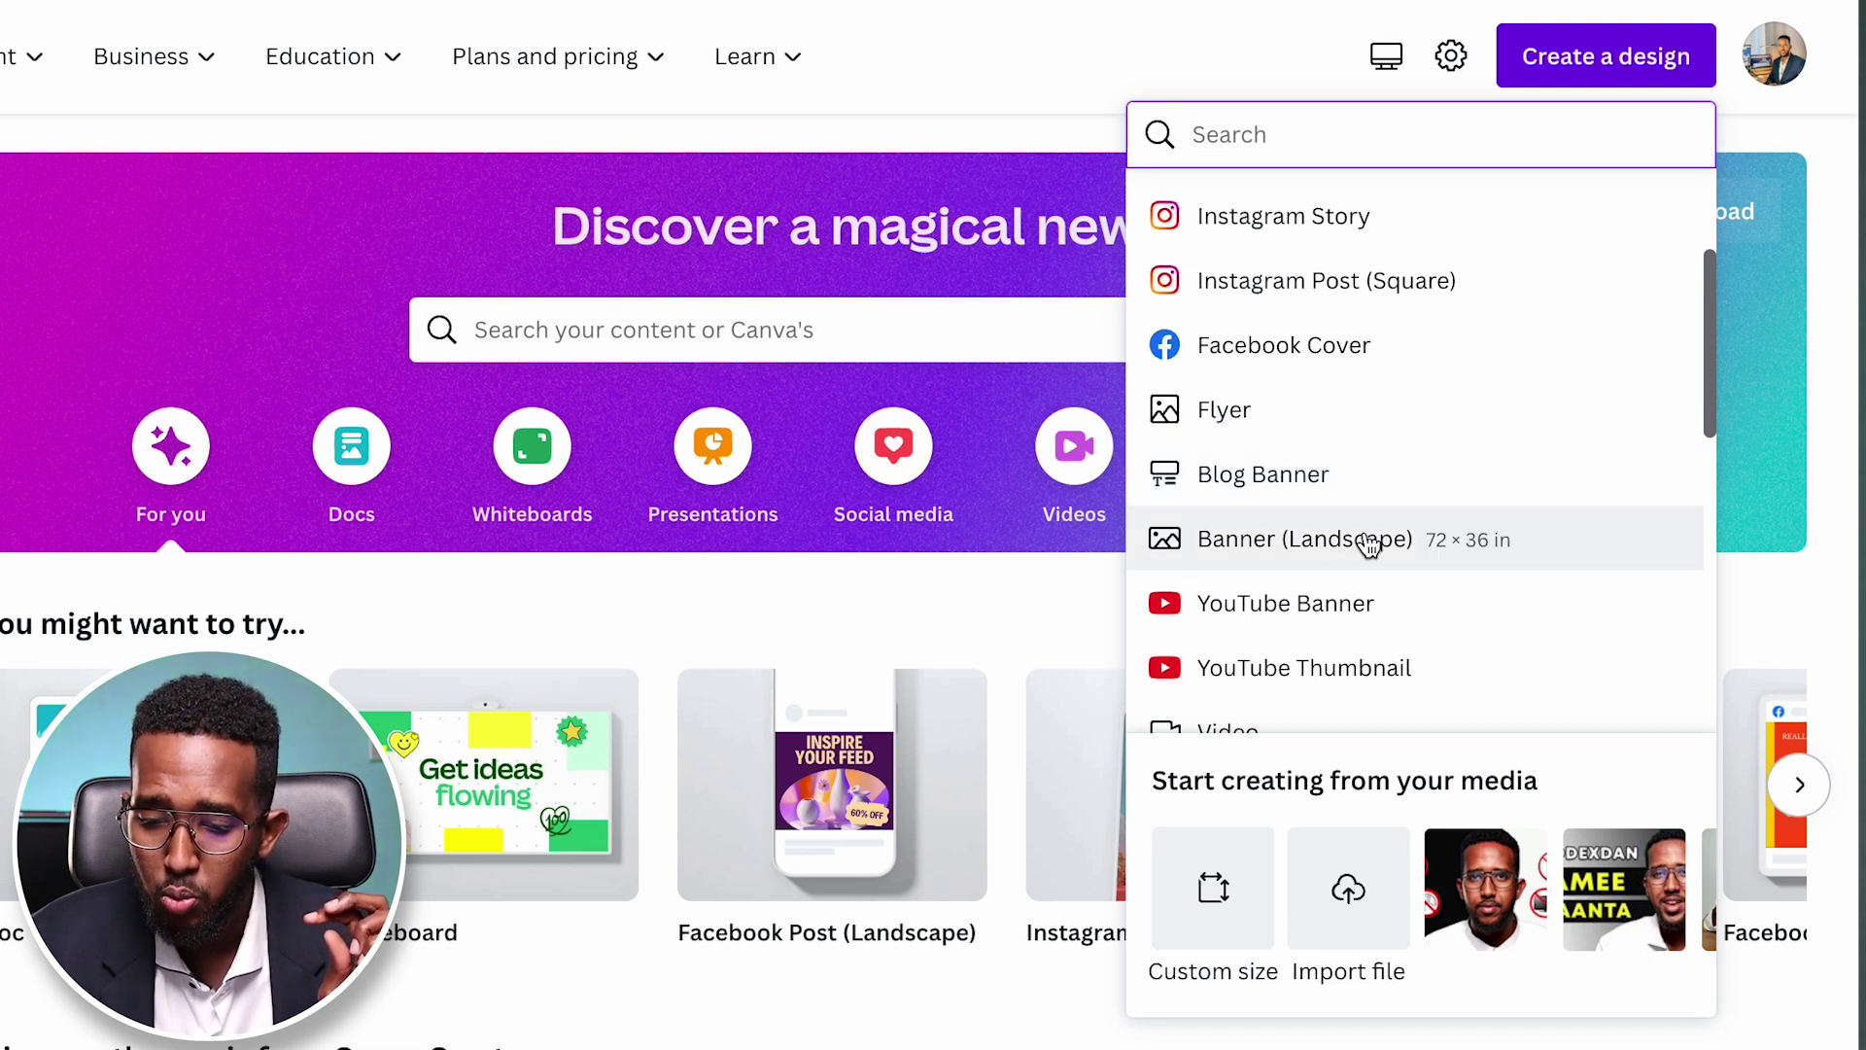
scroll(1361, 603, "down", 2)
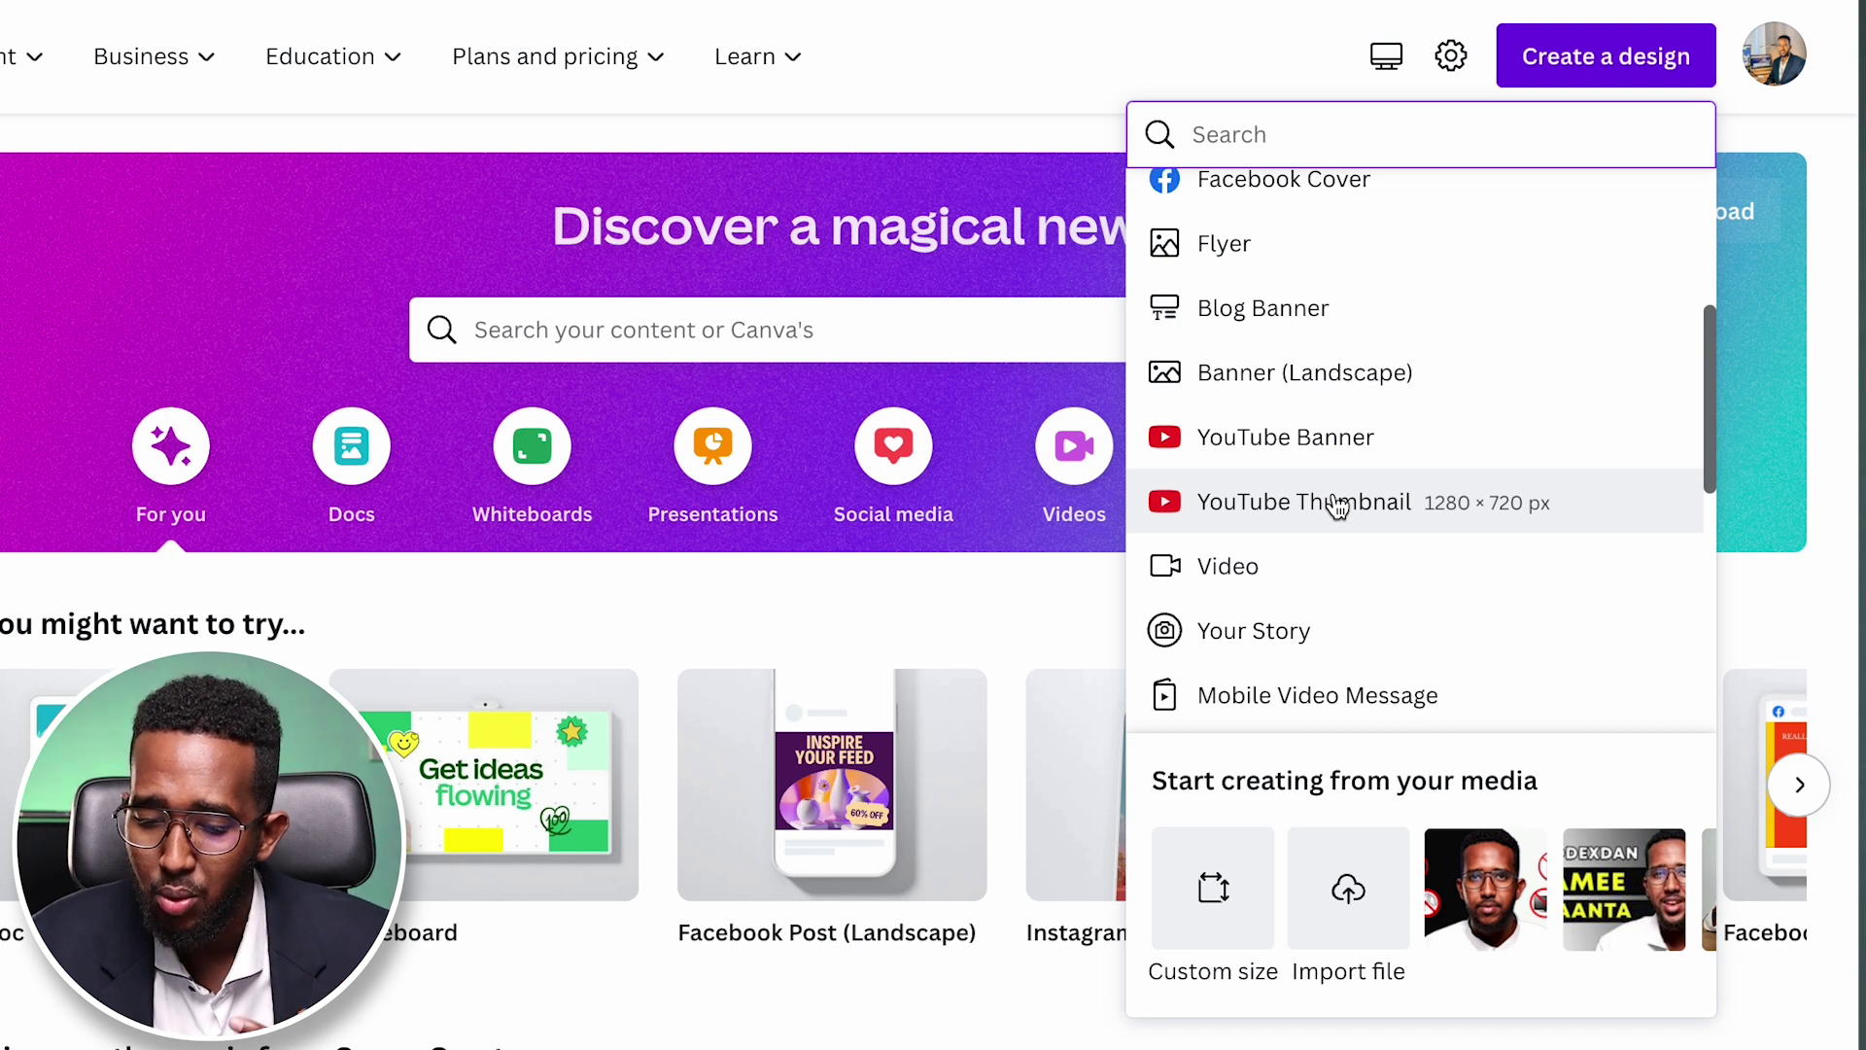
scroll(1336, 504, "down", 2)
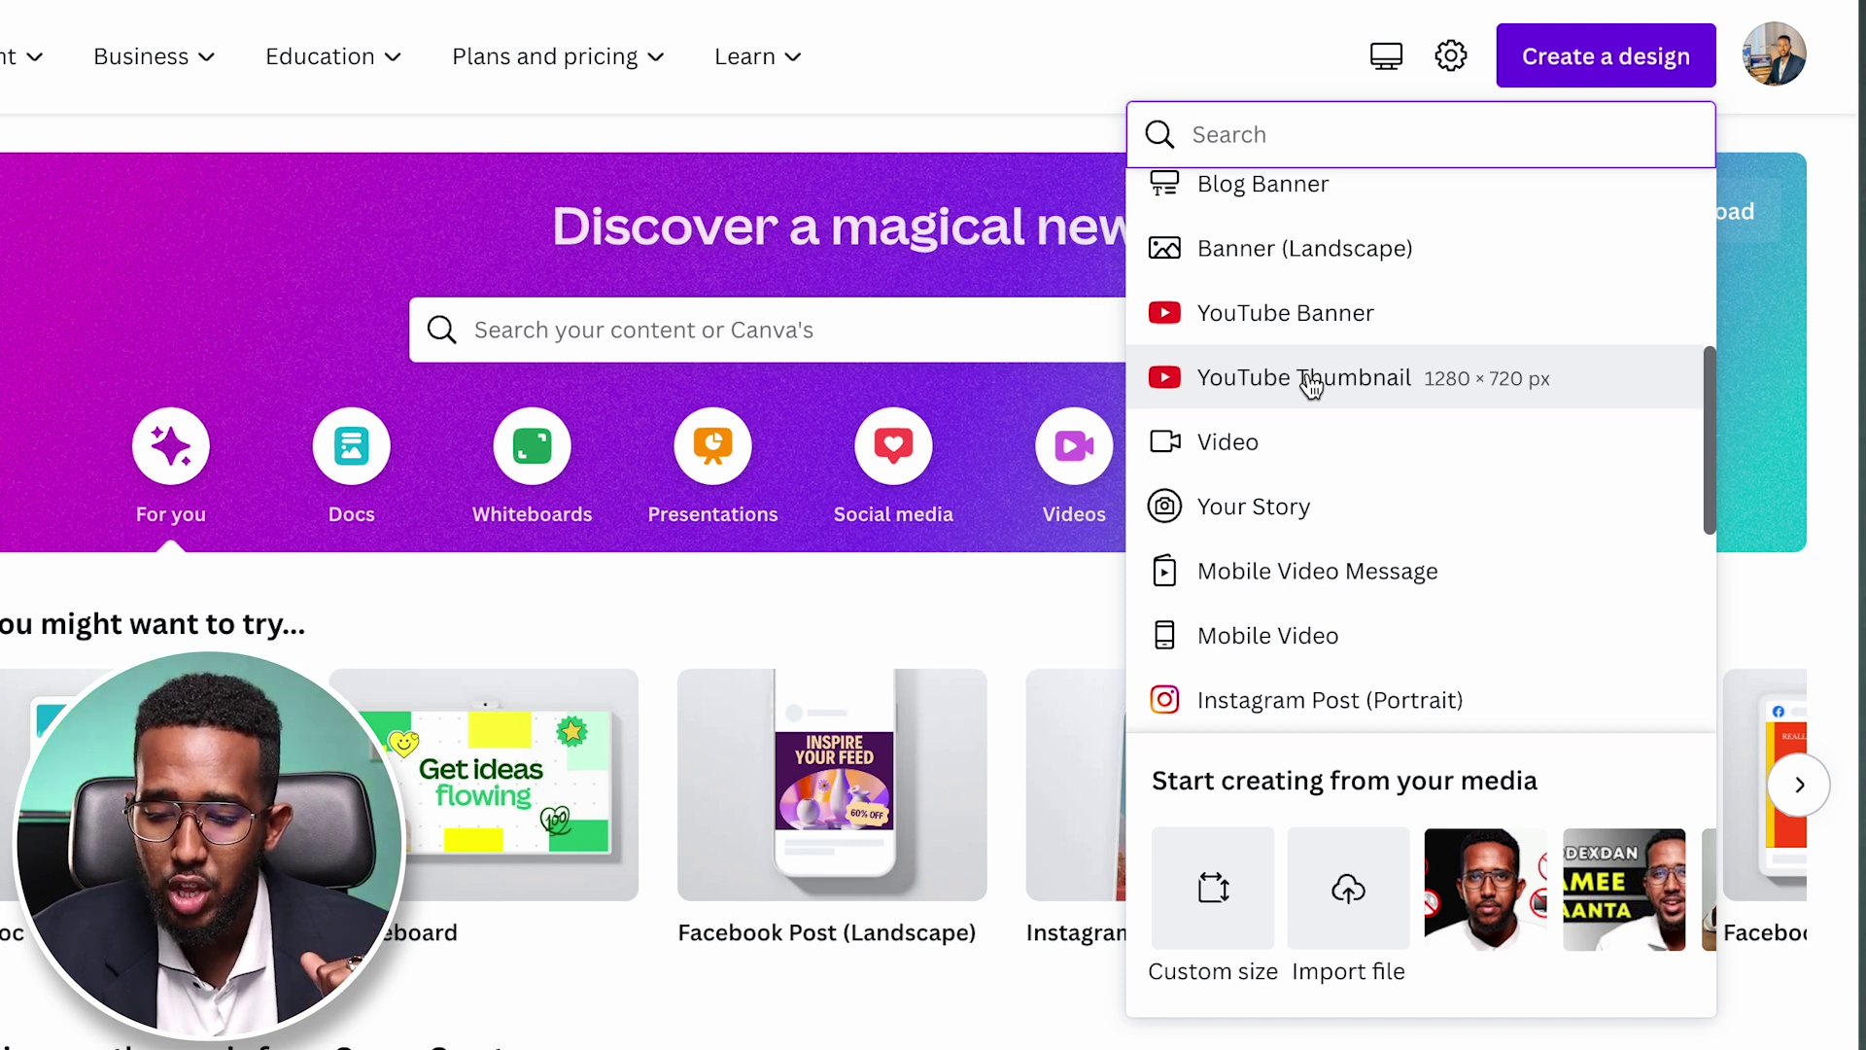
scroll(1312, 385, "up", 5)
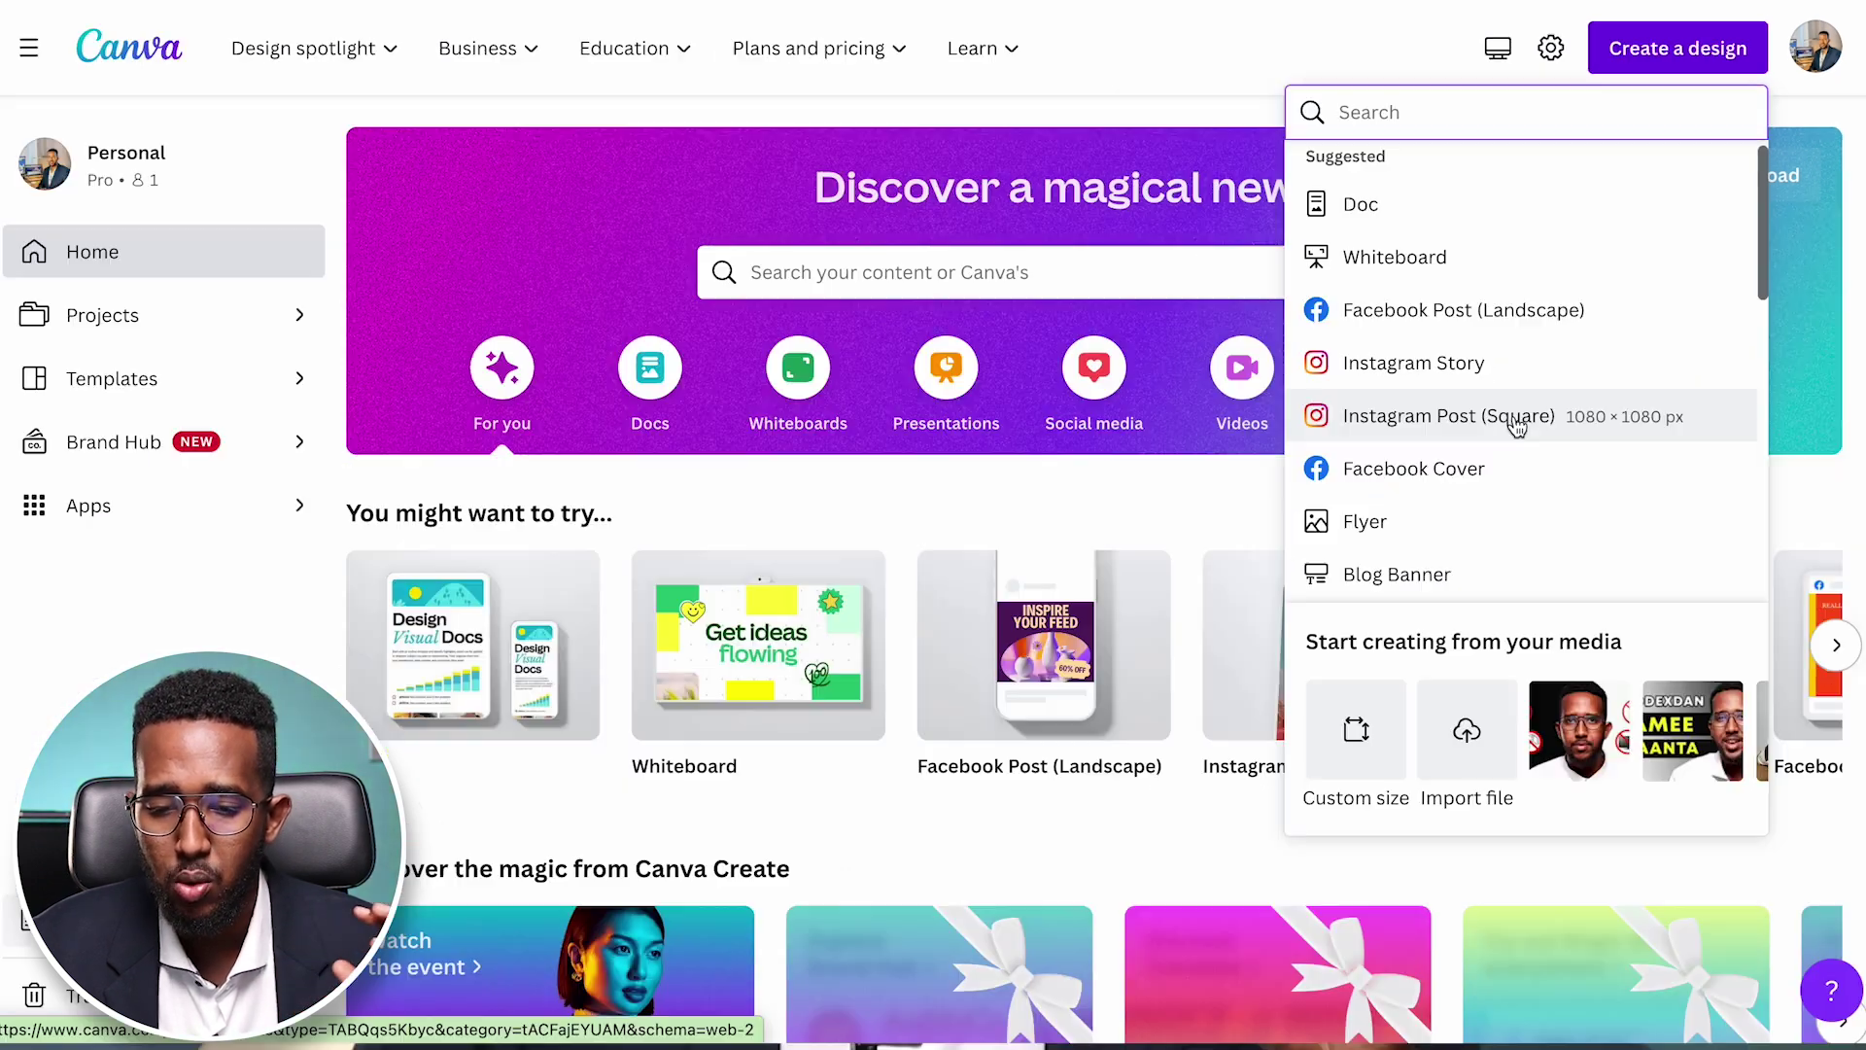
left_click(1409, 506)
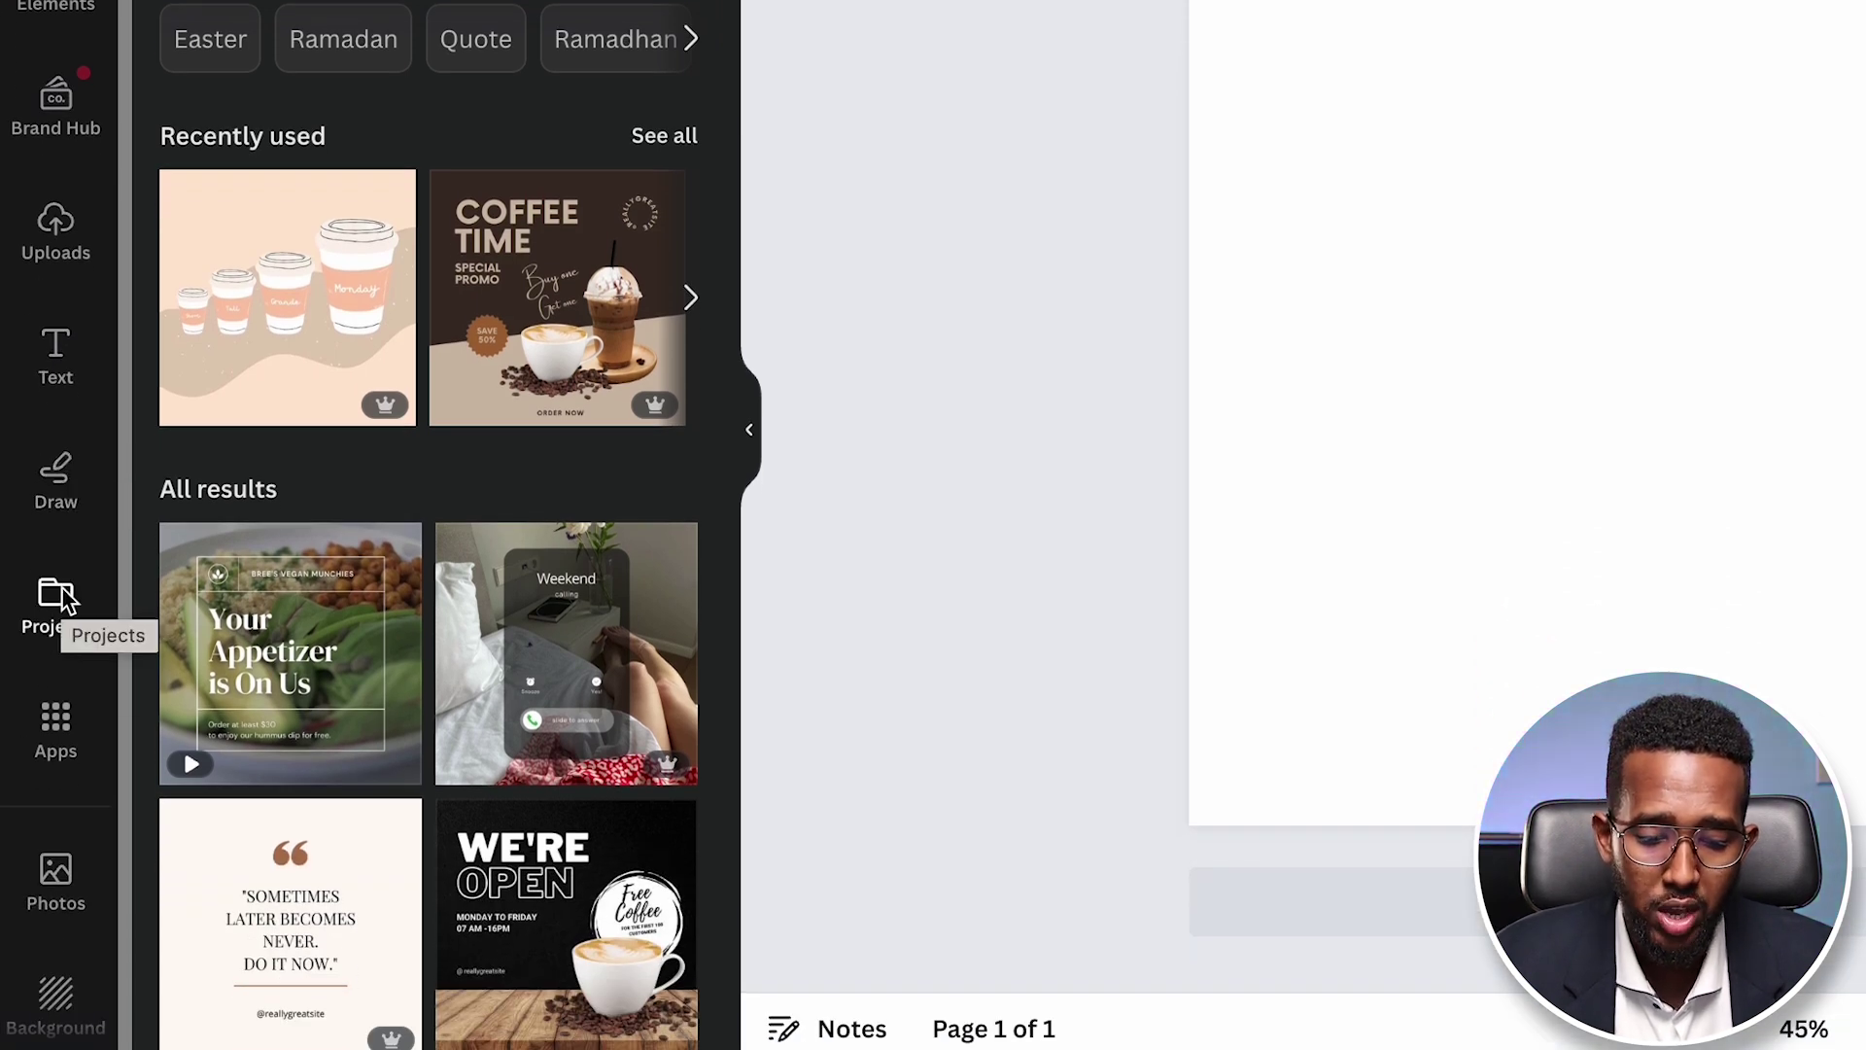
- Search the elements library for "coffee art" and show all of the matching photos
scroll(61, 597, "down", 1)
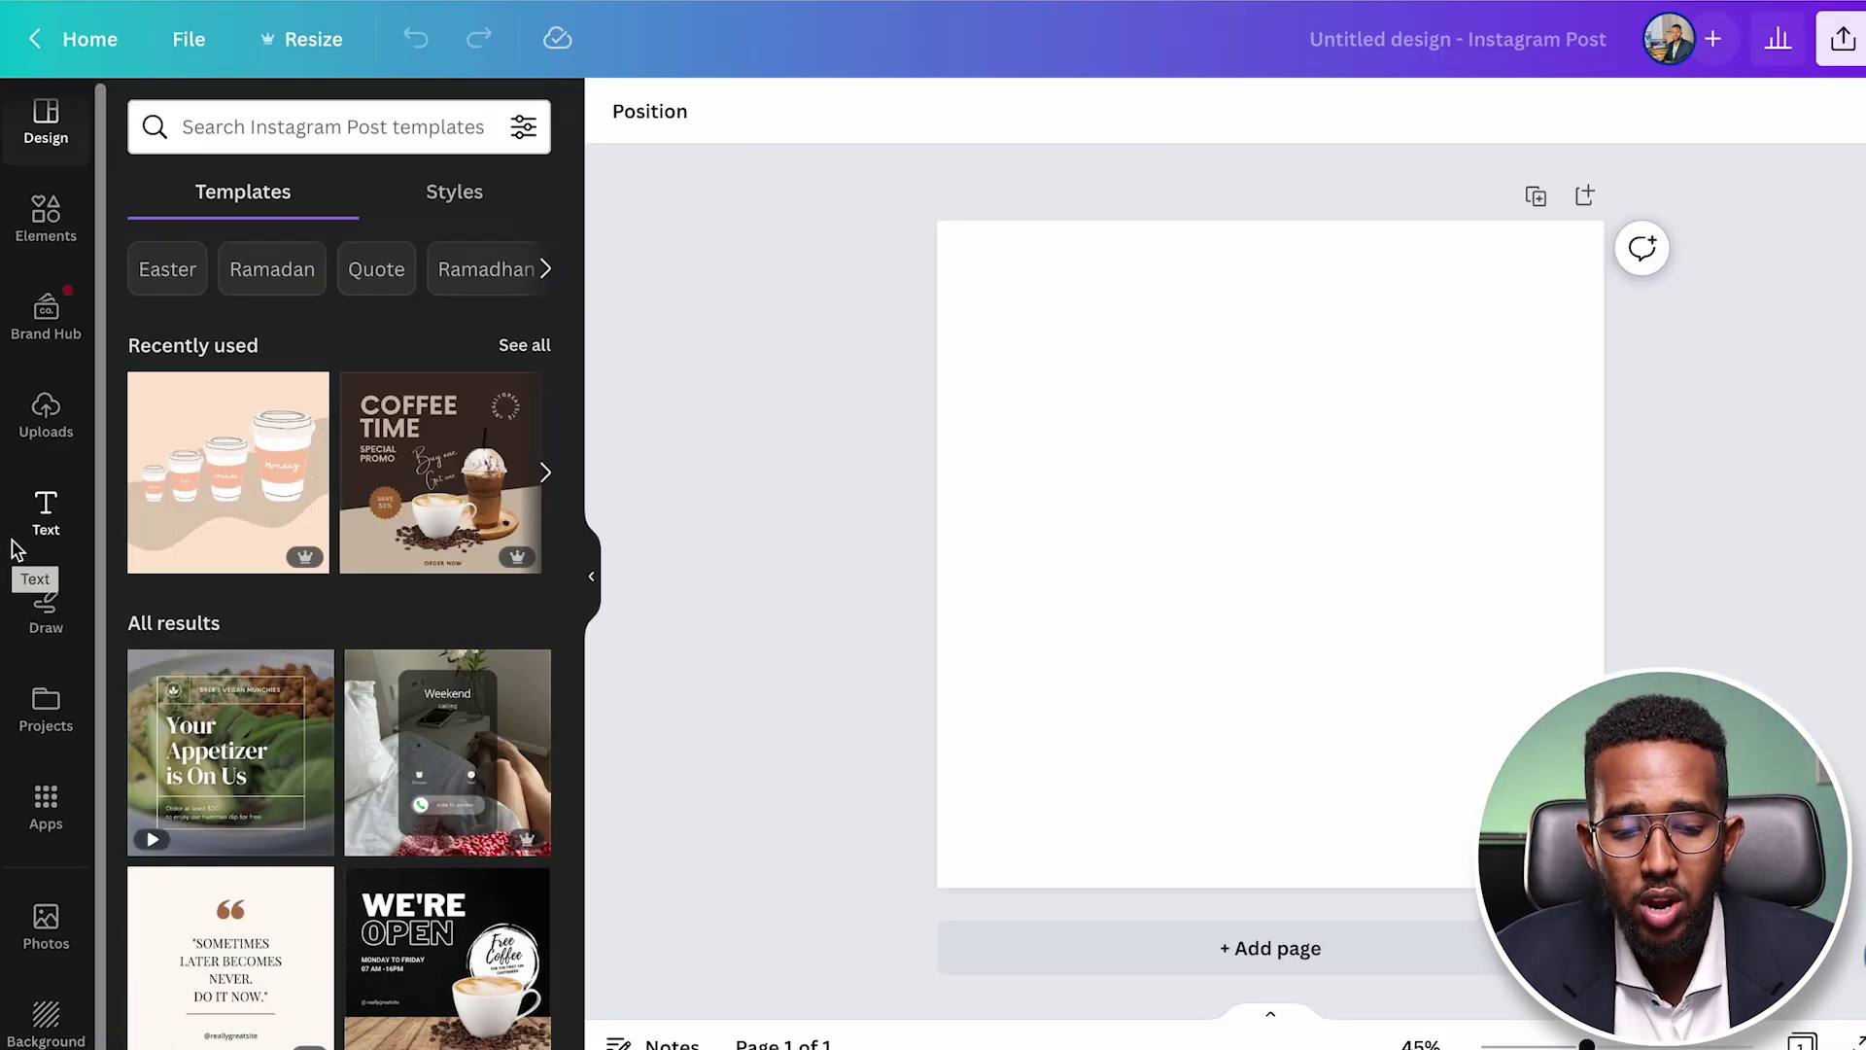
left_click(41, 228)
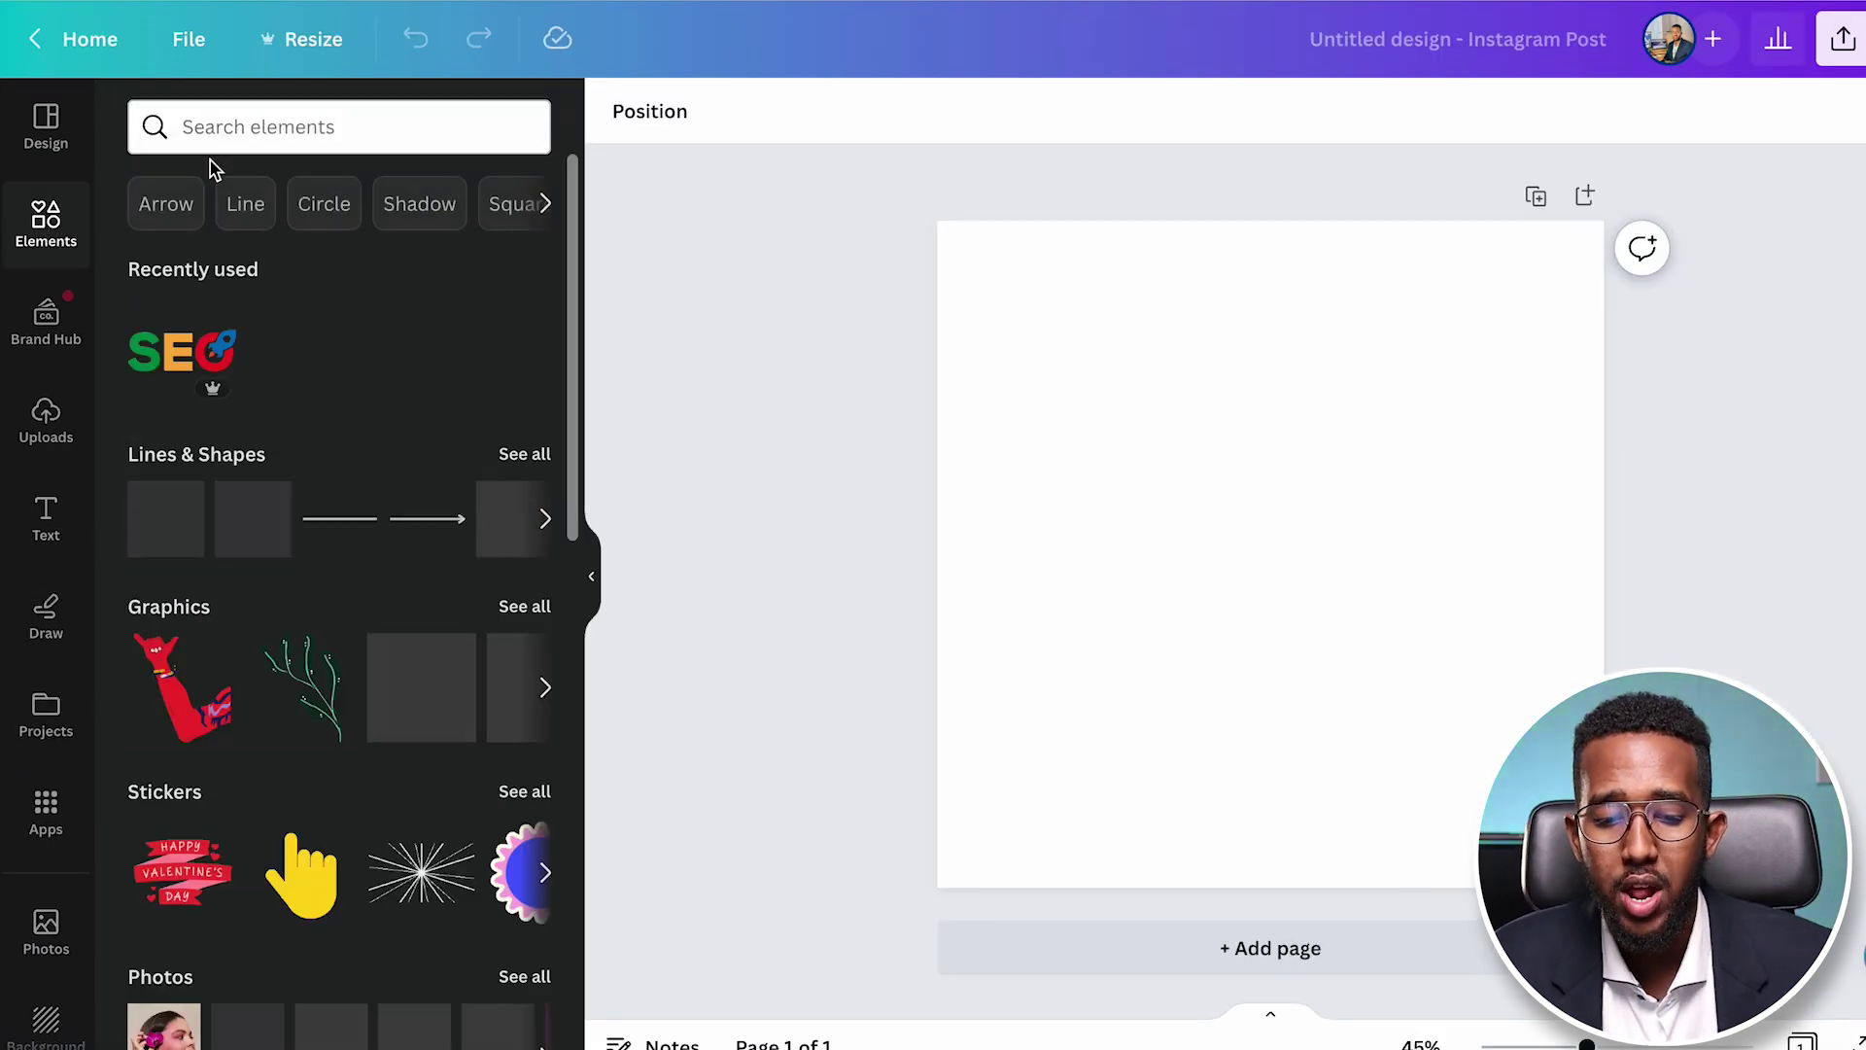
left_click(242, 134)
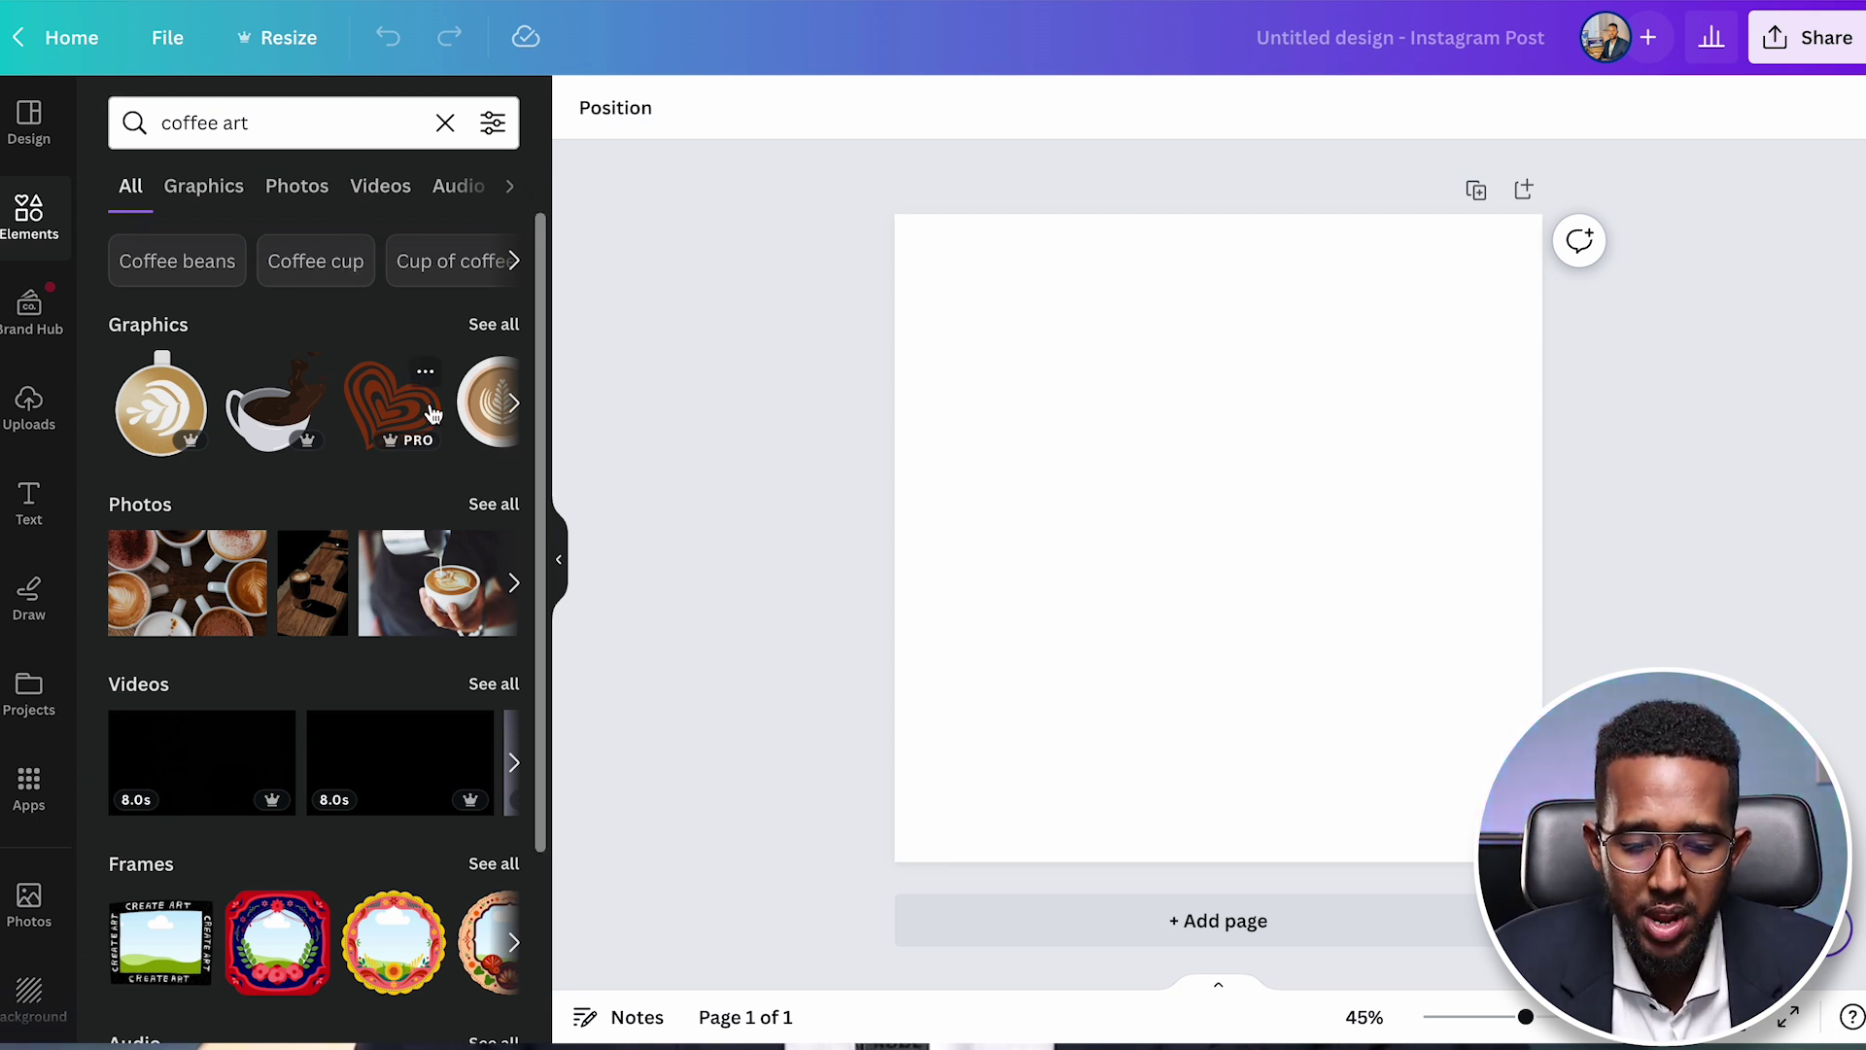
scroll(432, 413, "down", 3)
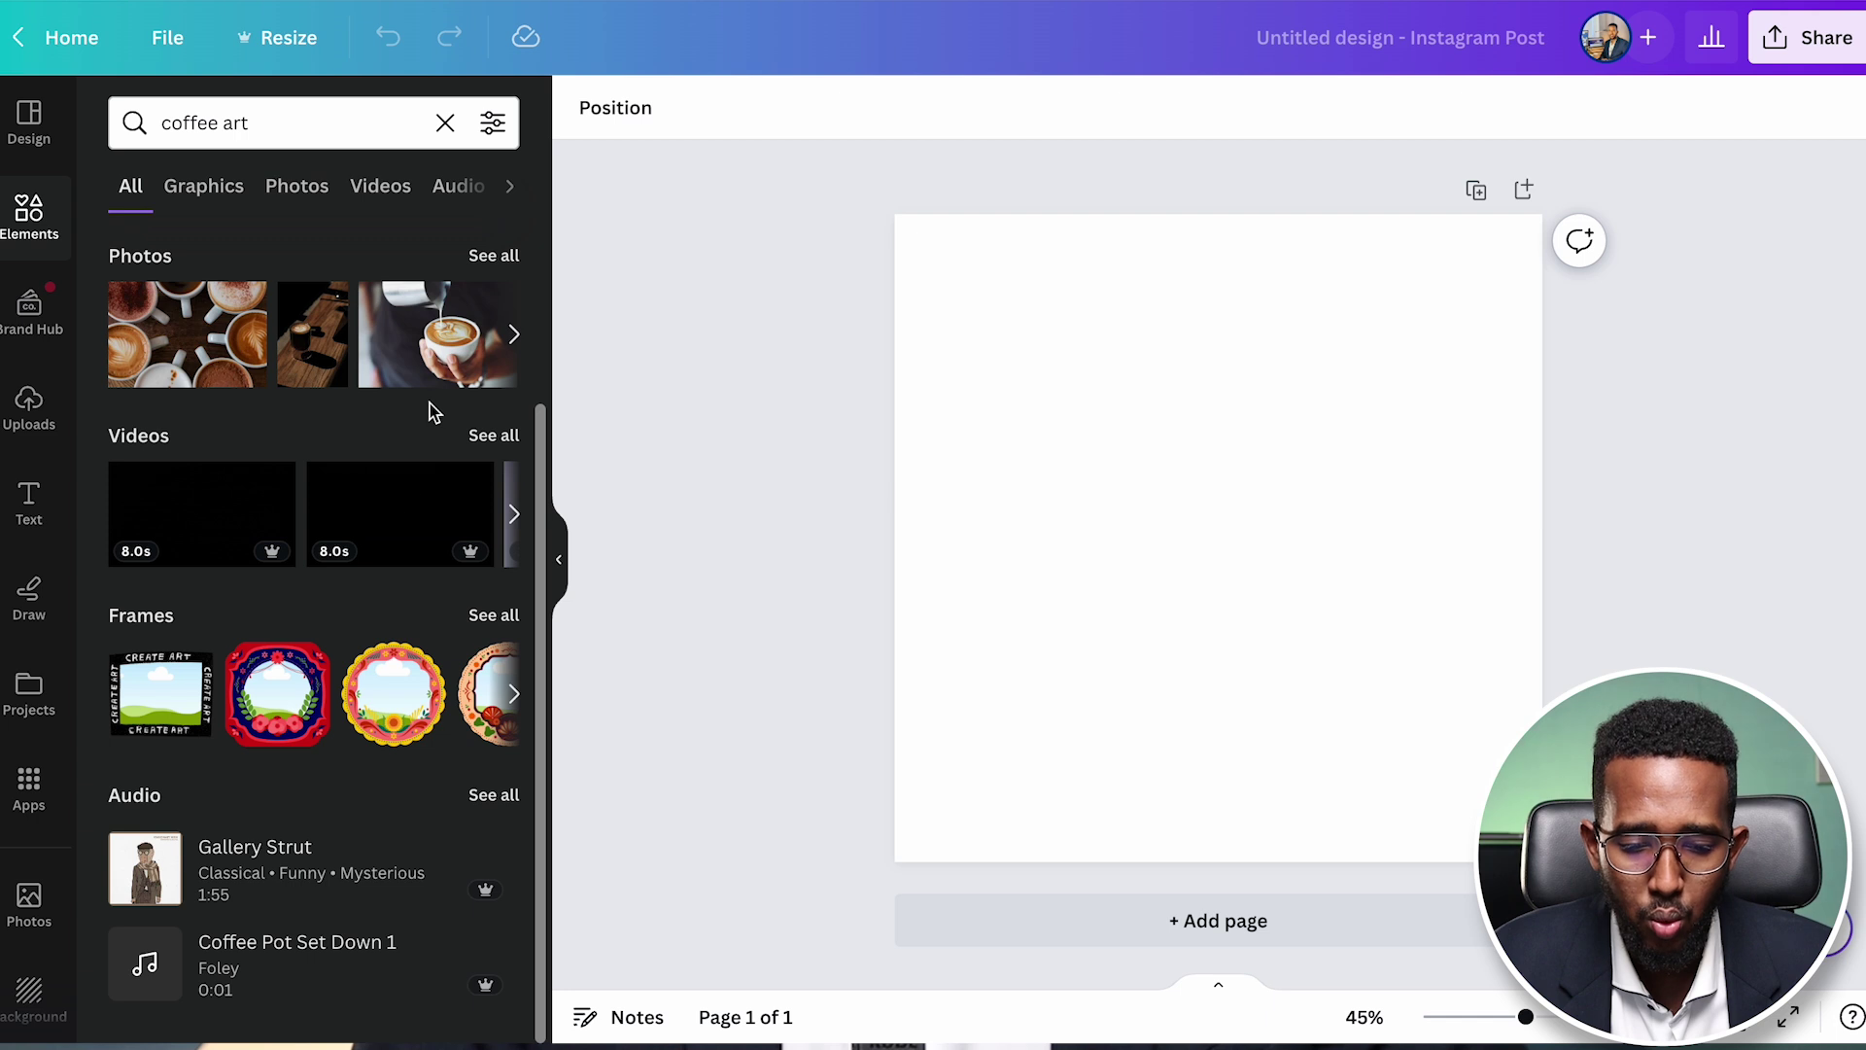
scroll(428, 520, "up", 3)
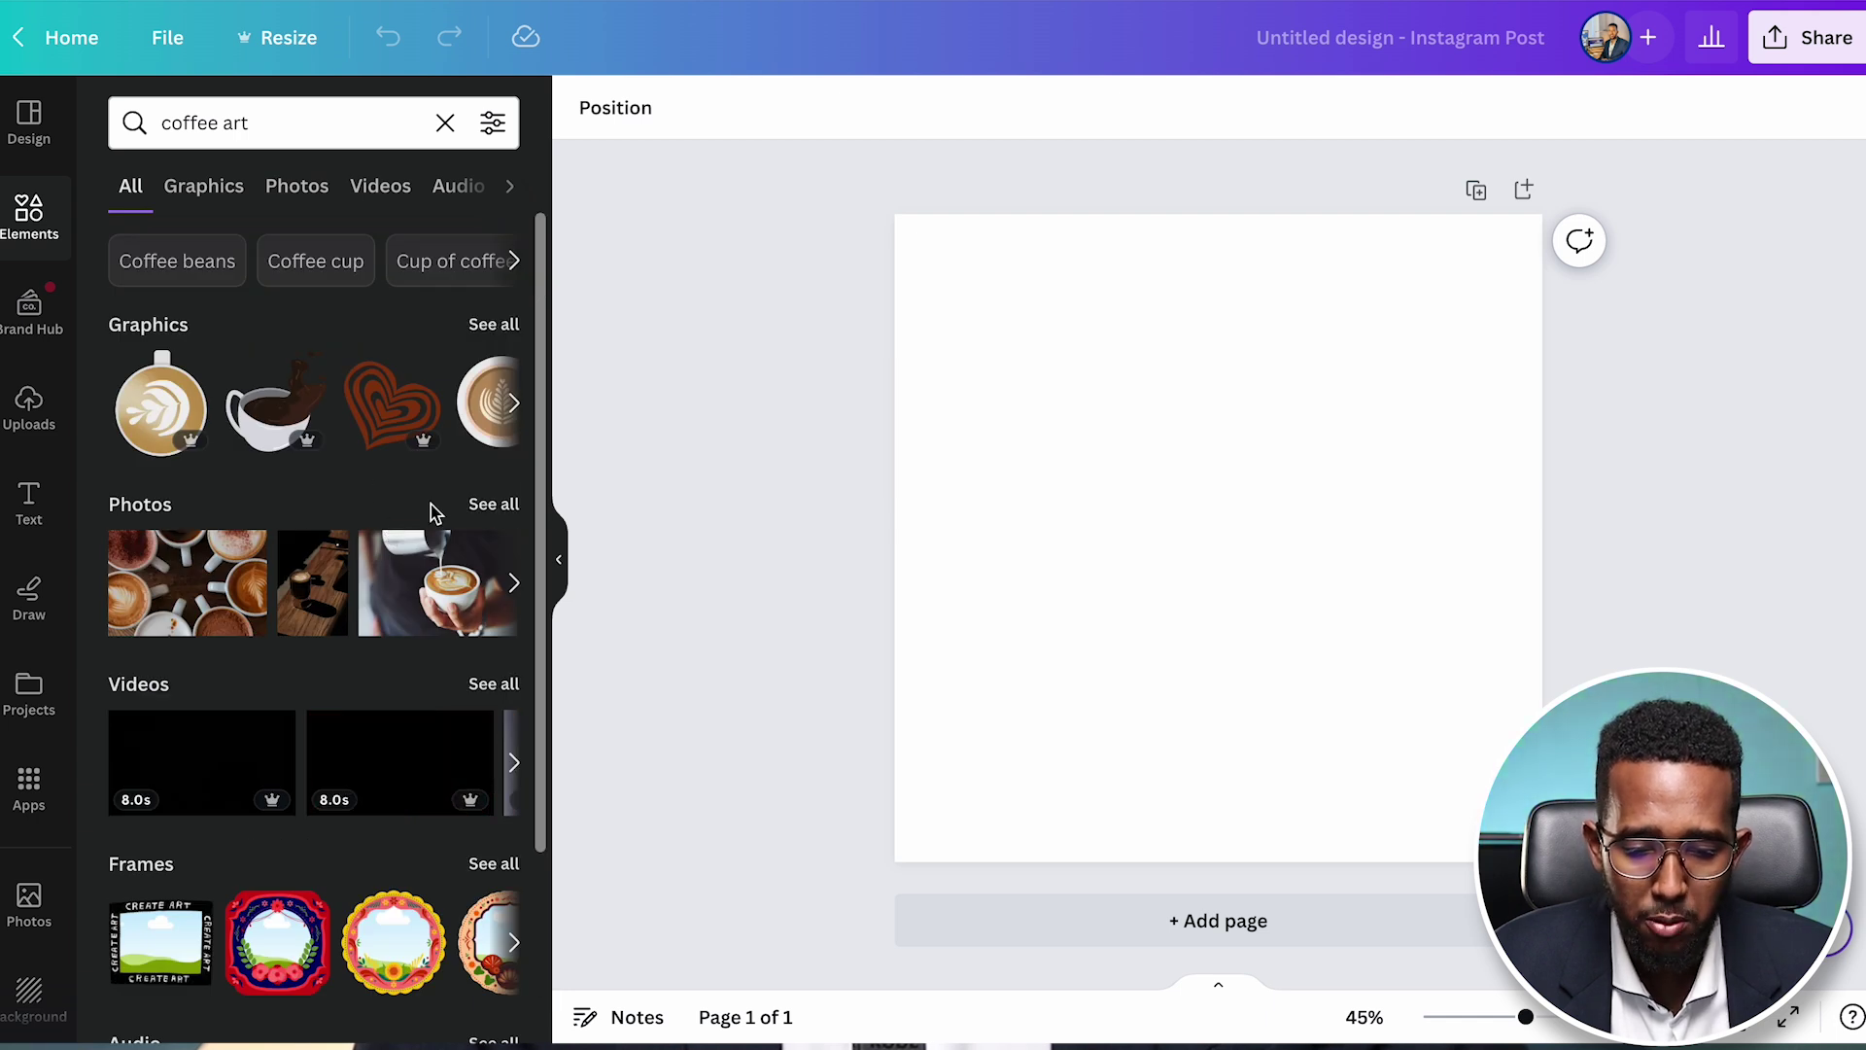
left_click(504, 507)
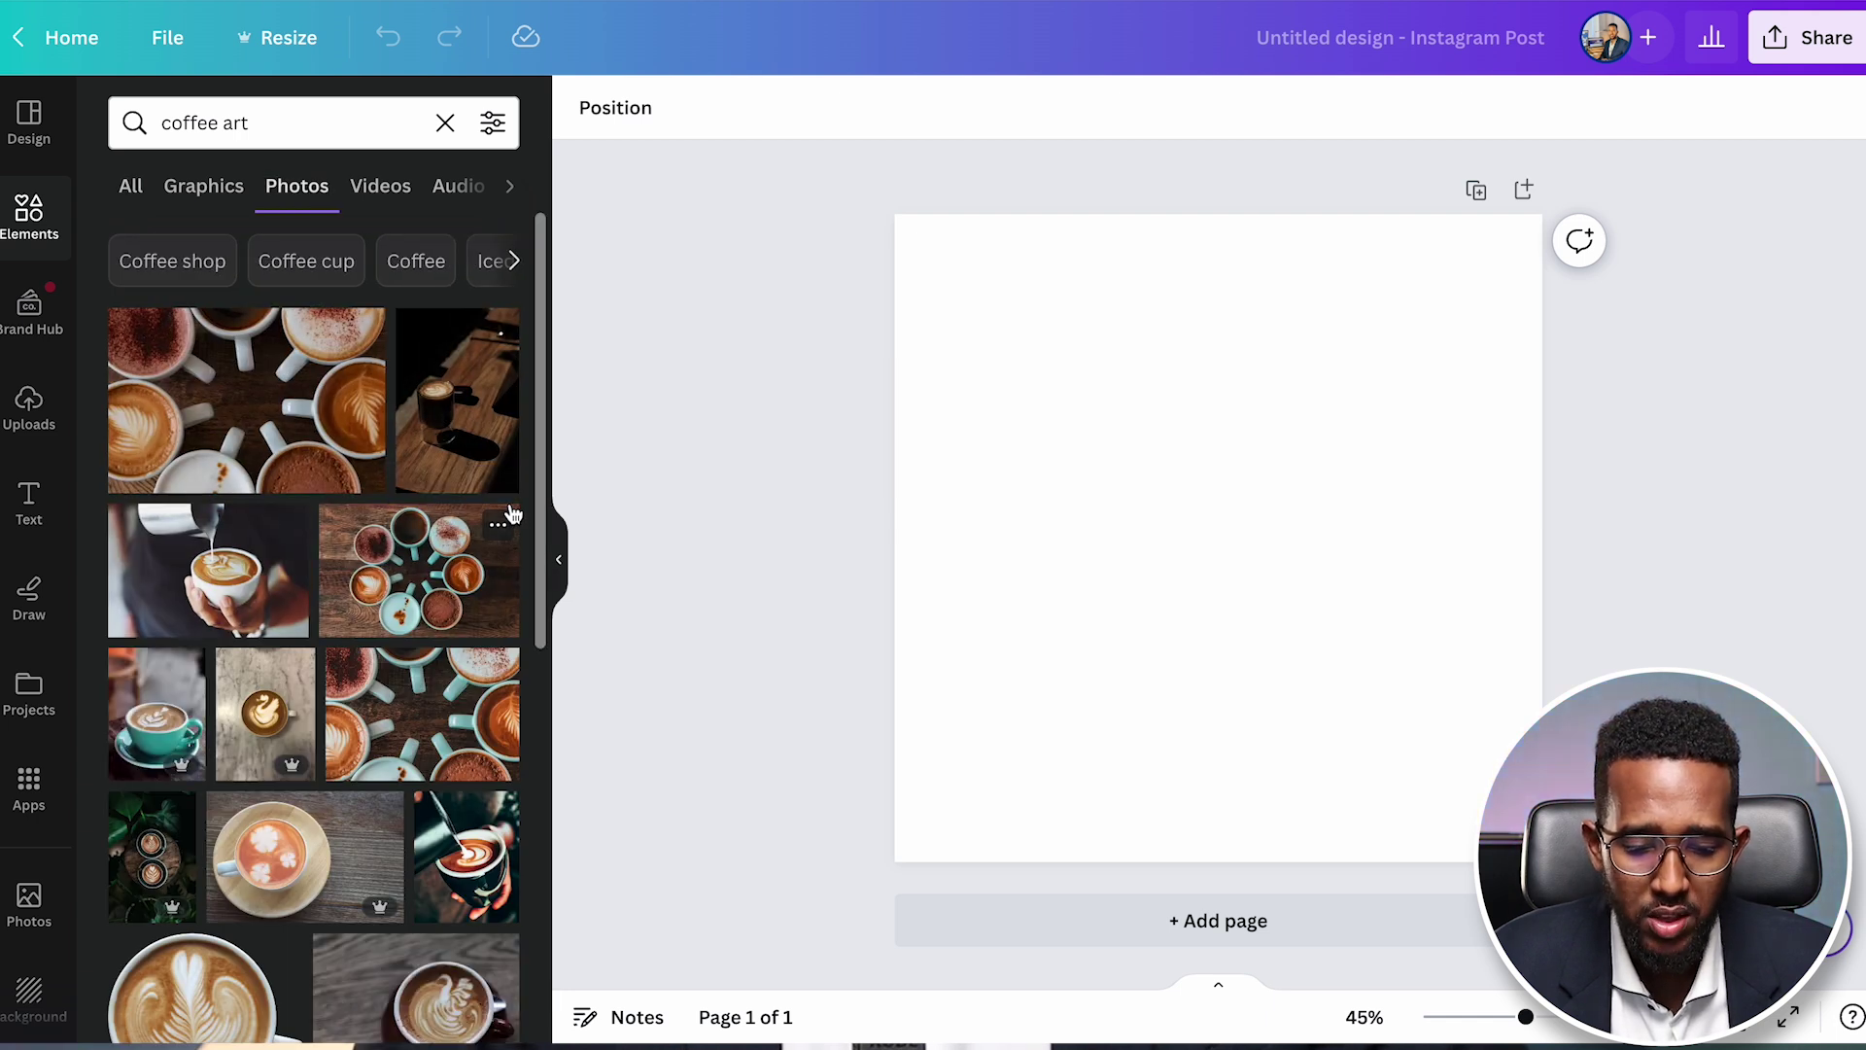
- Add the photo of milk being poured into a white latte art cup against dark blue clothing to the page
scroll(443, 520, "down", 5)
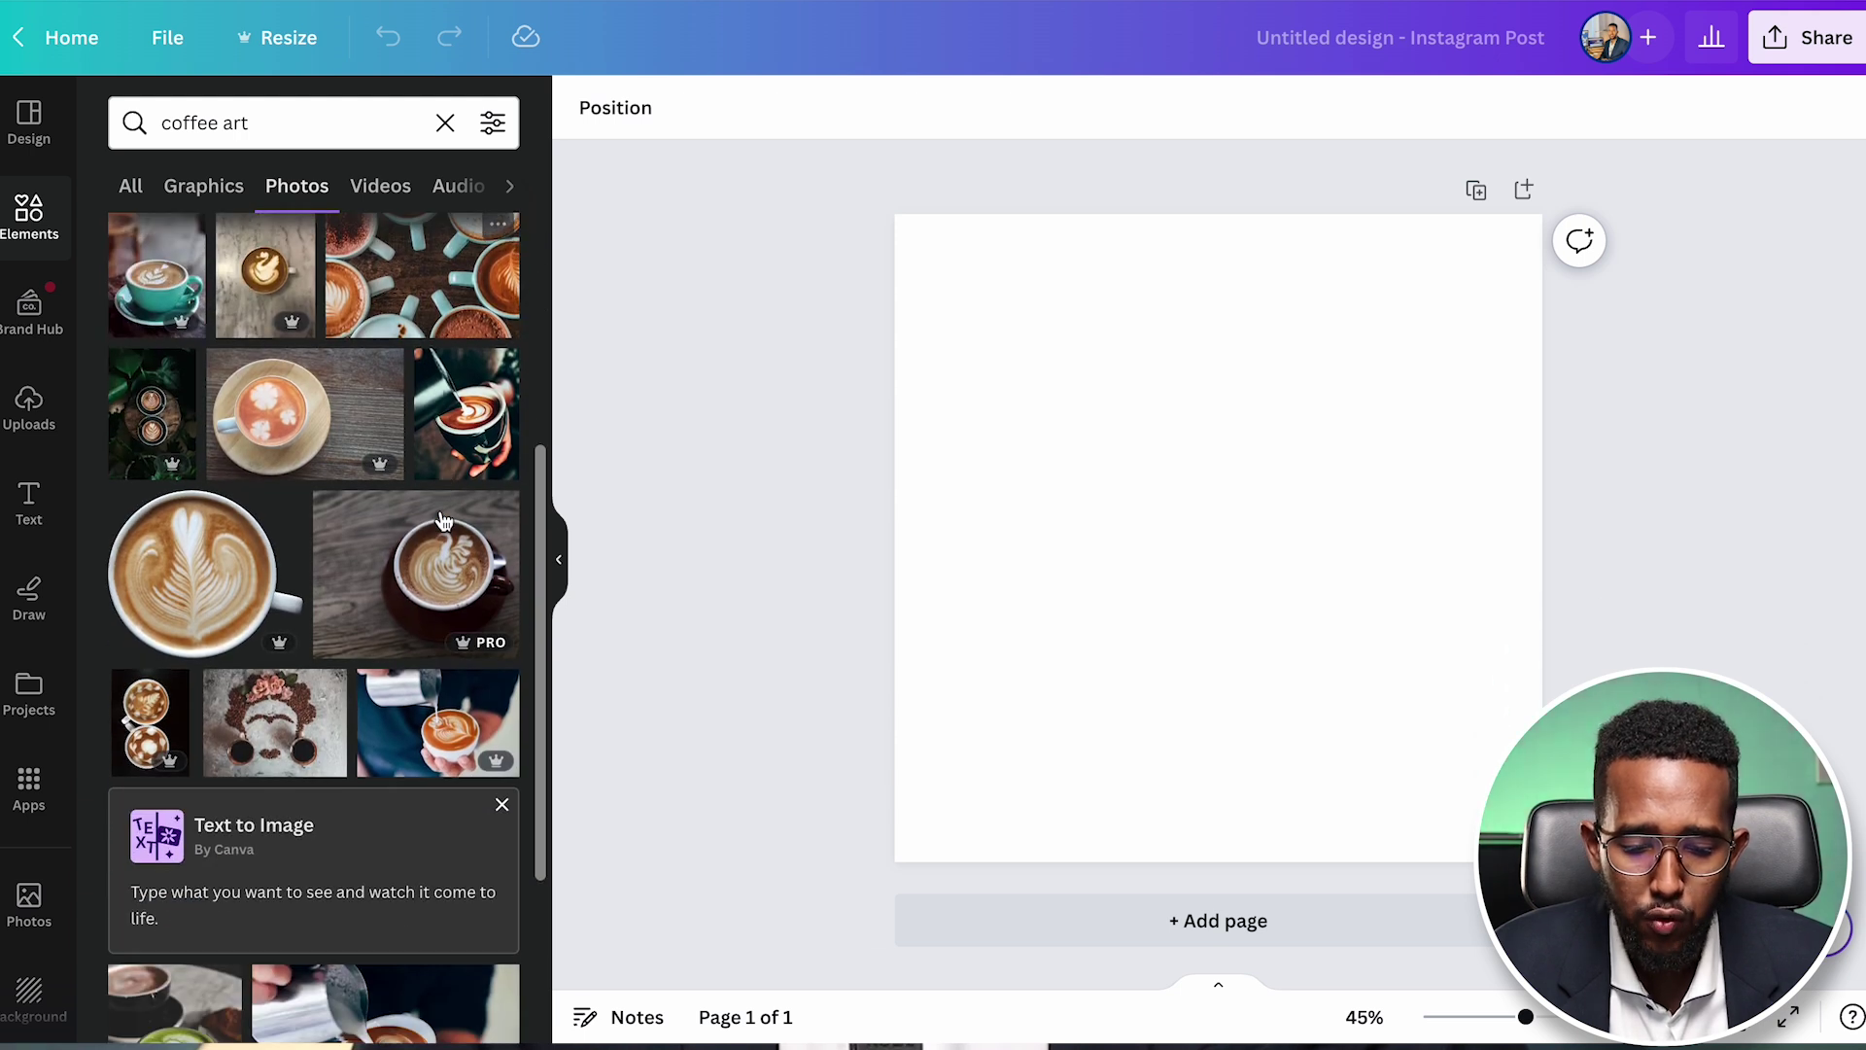
scroll(442, 522, "down", 2)
scroll(443, 524, "down", 2)
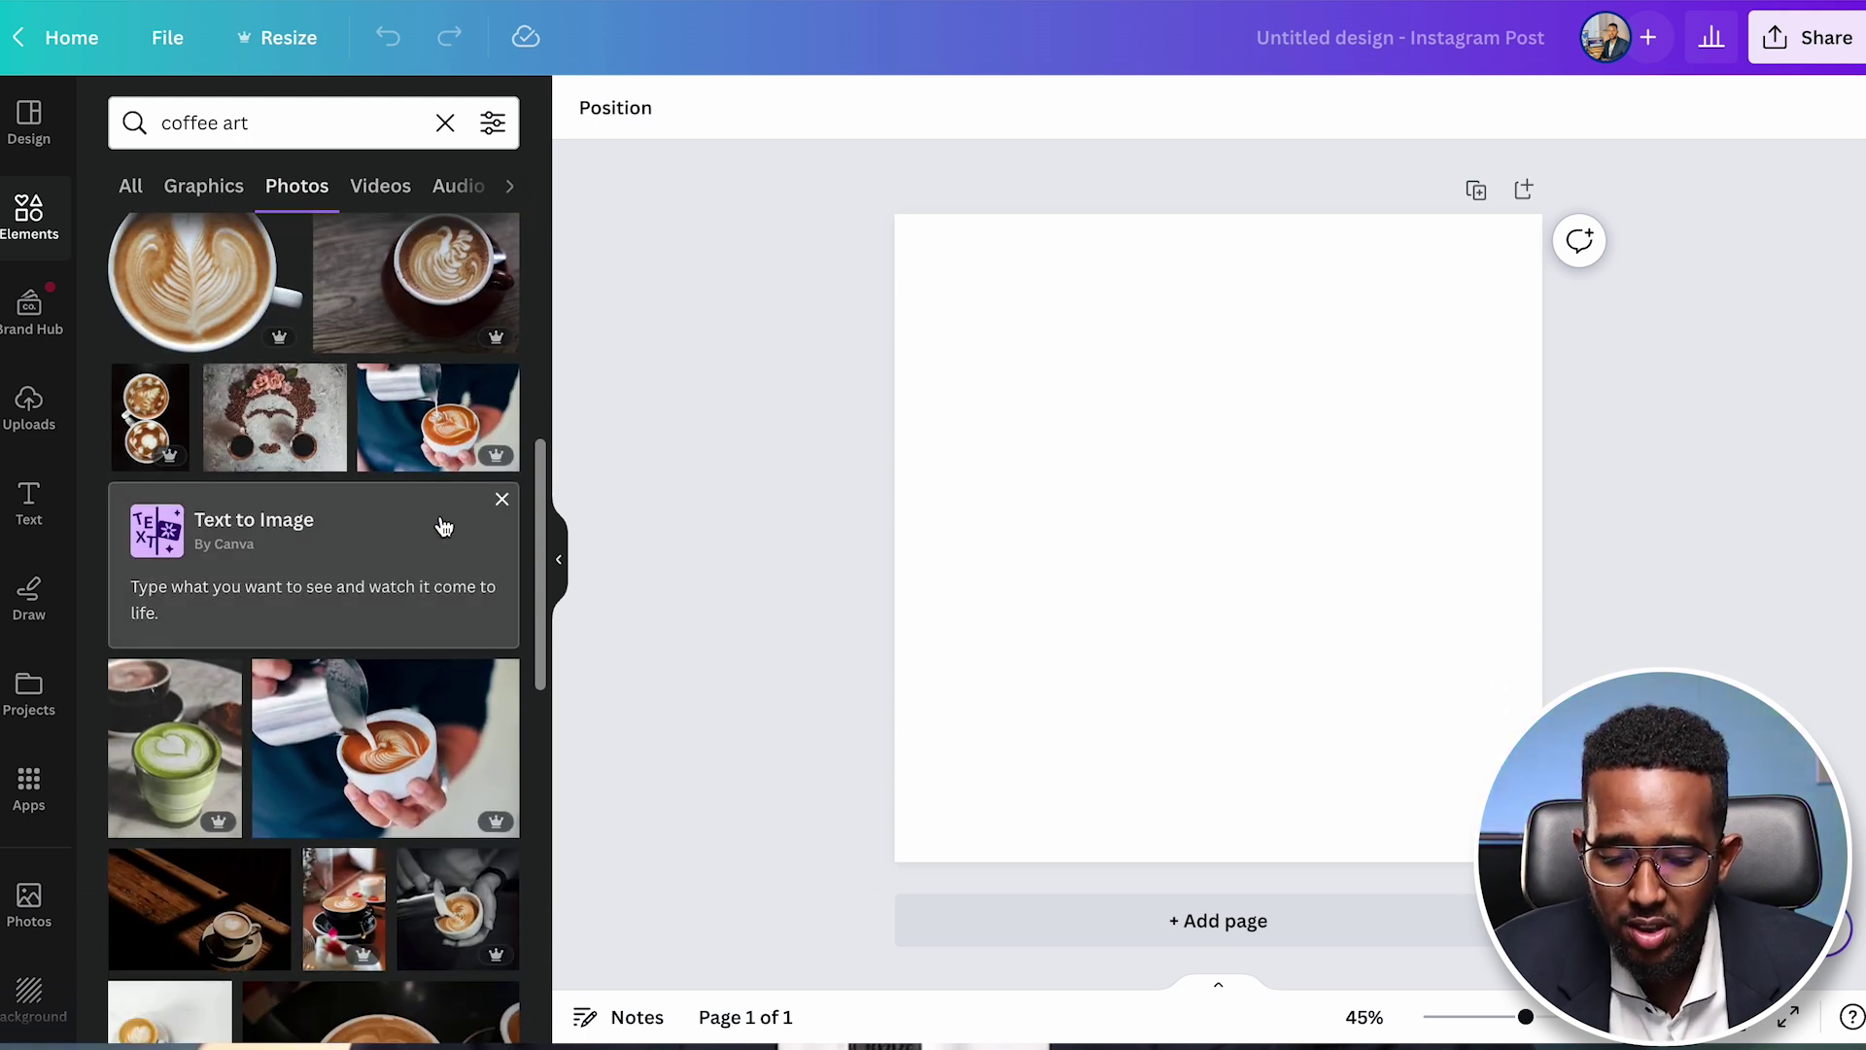
left_click(437, 787)
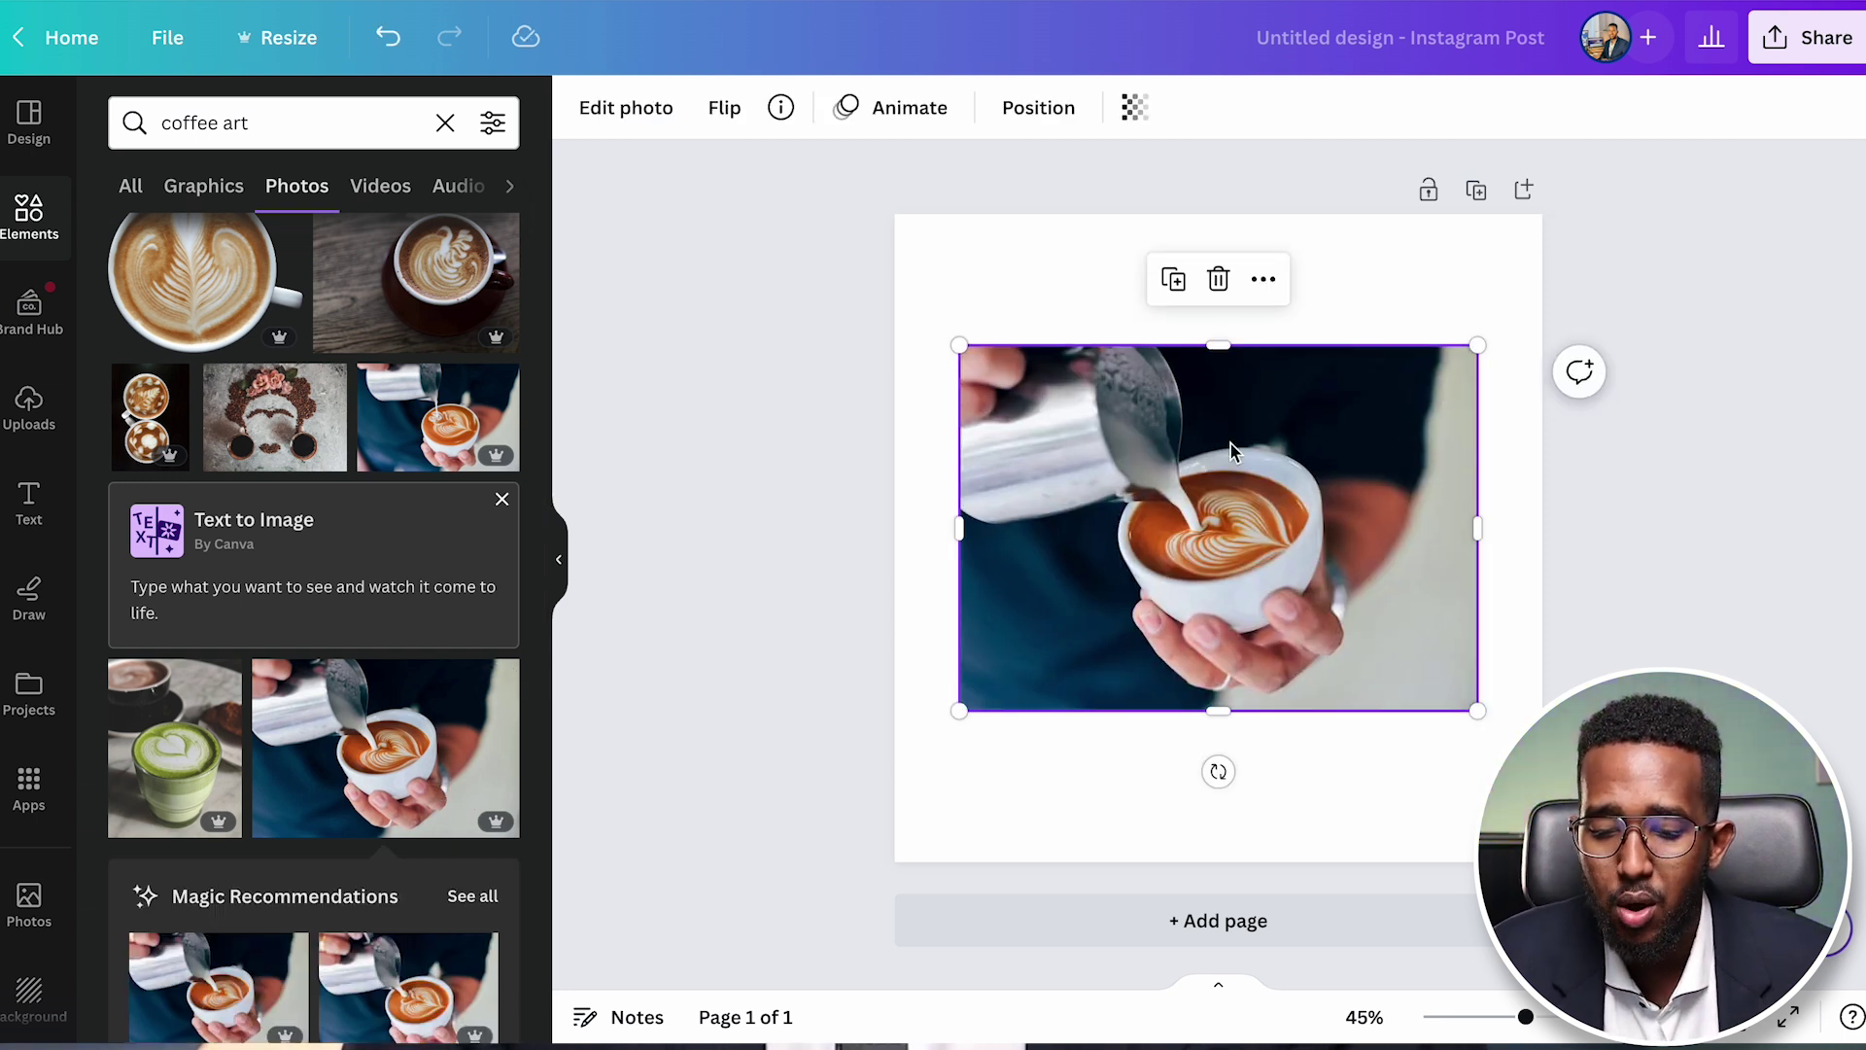
- Extend the coffee photo on all four sides so that it covers the entire square page
left_click_drag(1216, 347, 1215, 213)
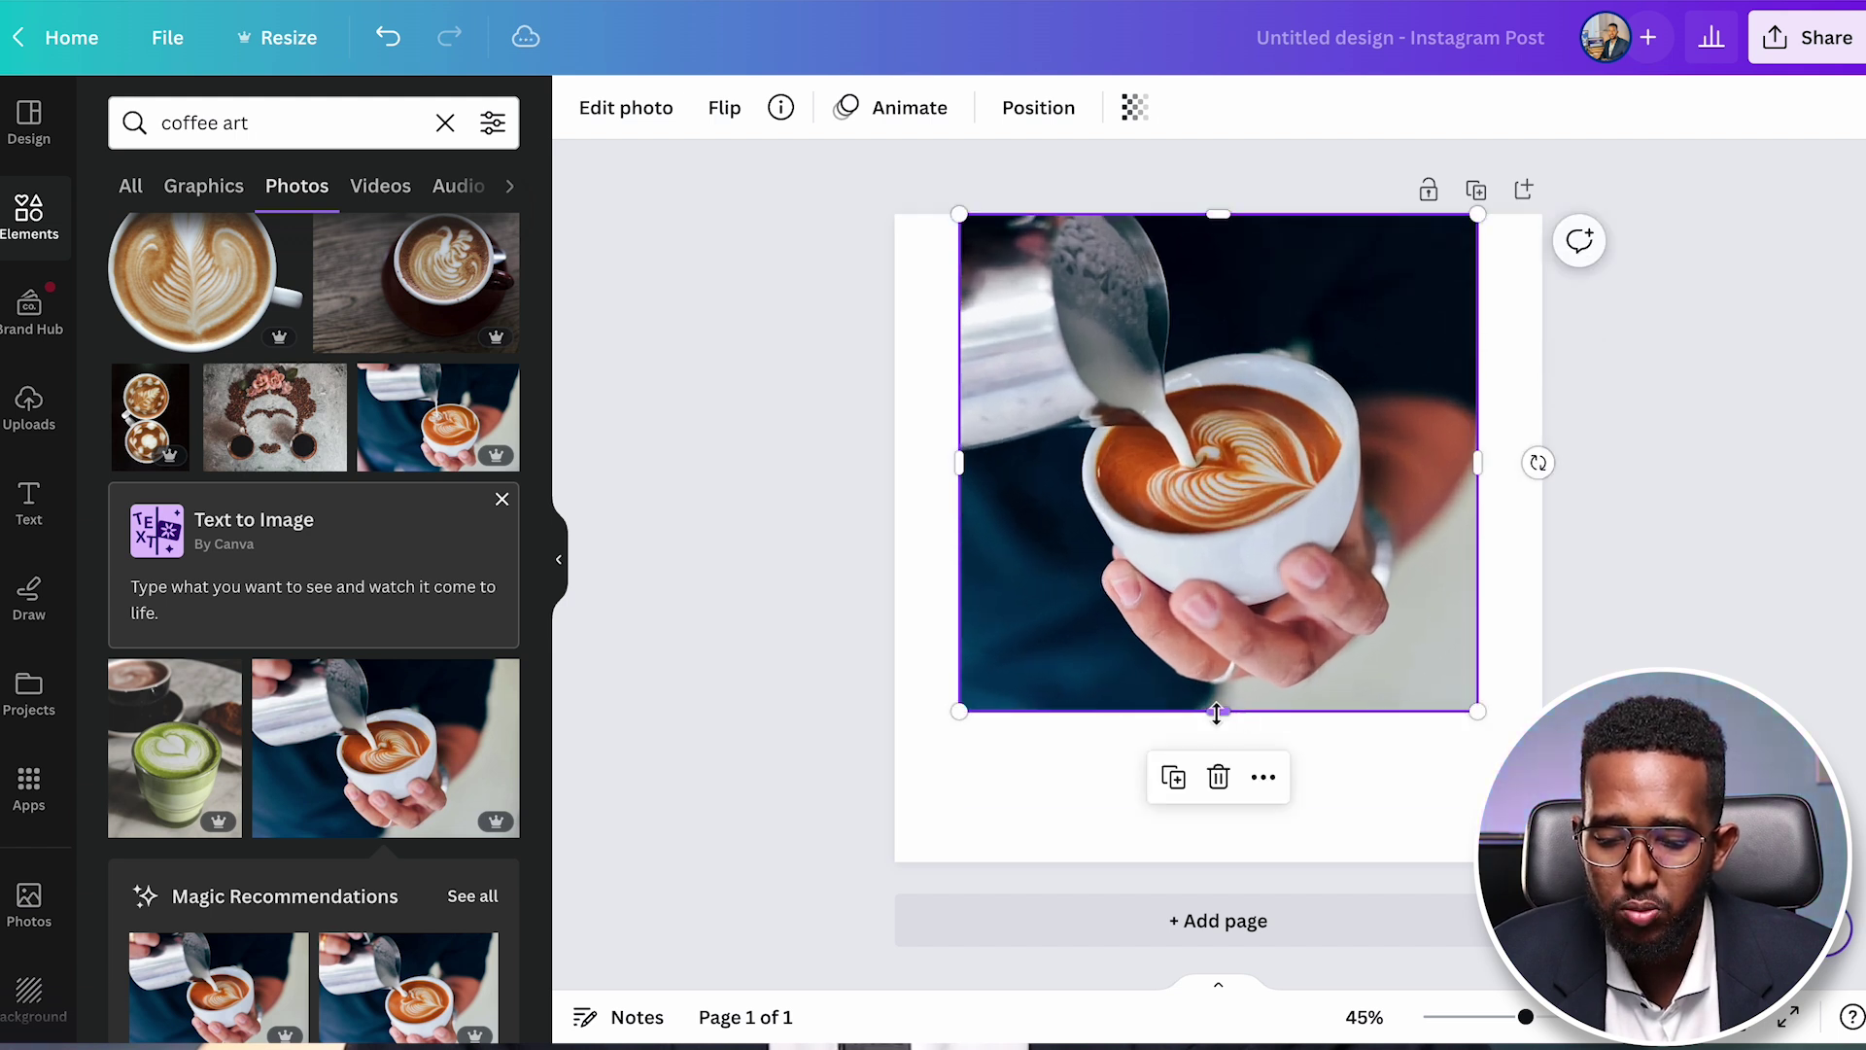
left_click_drag(1218, 711, 1225, 870)
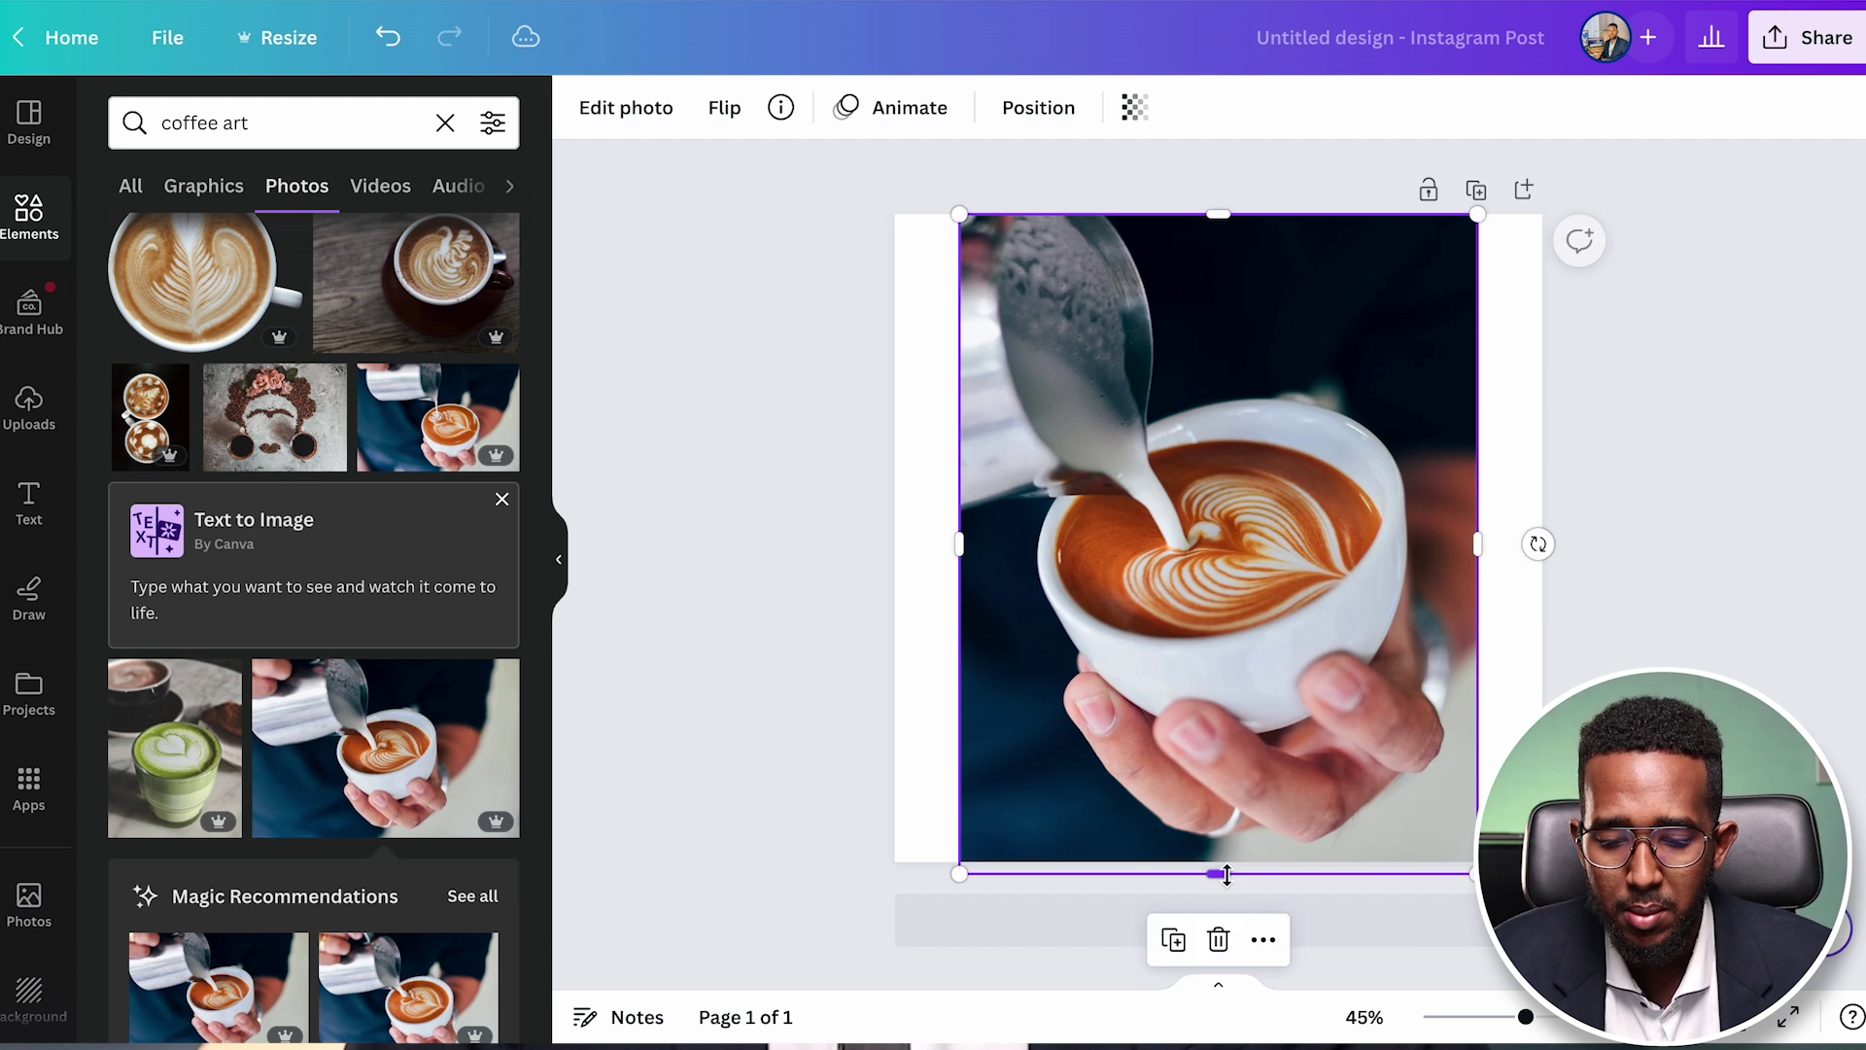
left_click_drag(959, 544, 883, 544)
left_click_drag(1472, 551, 1543, 544)
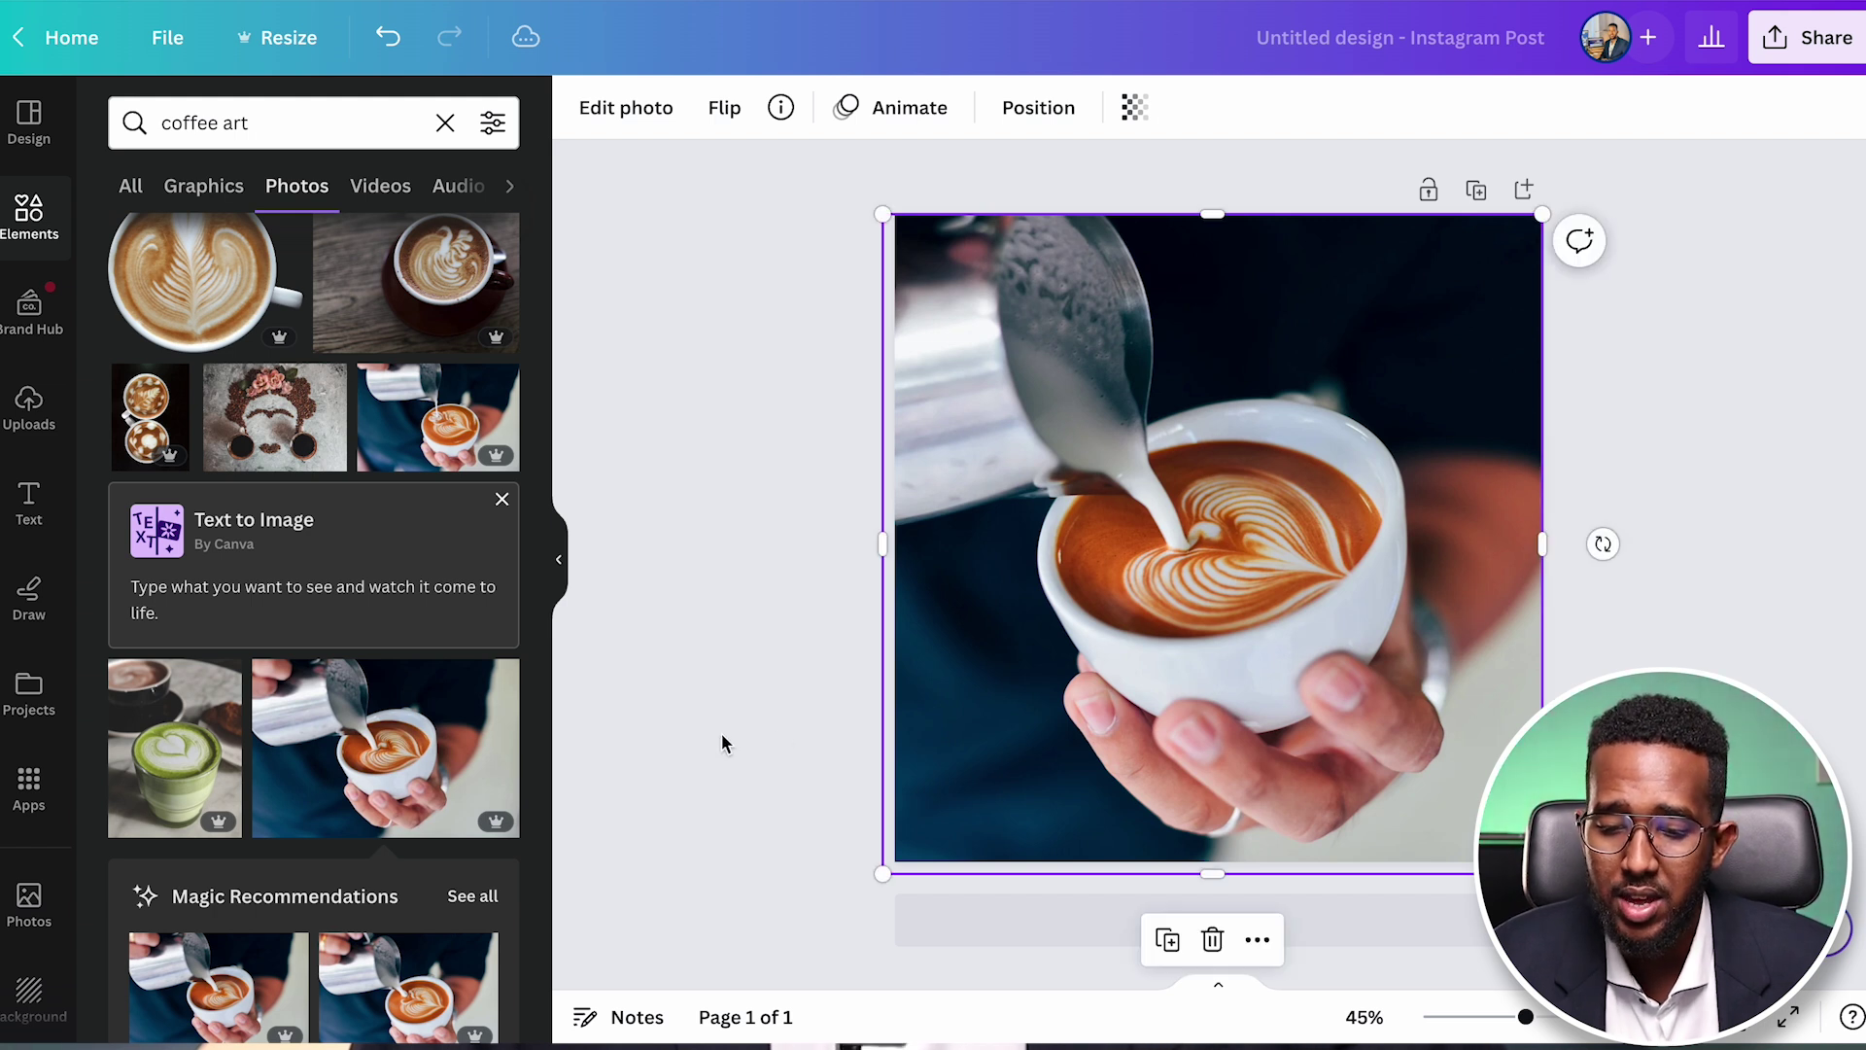
left_click(722, 736)
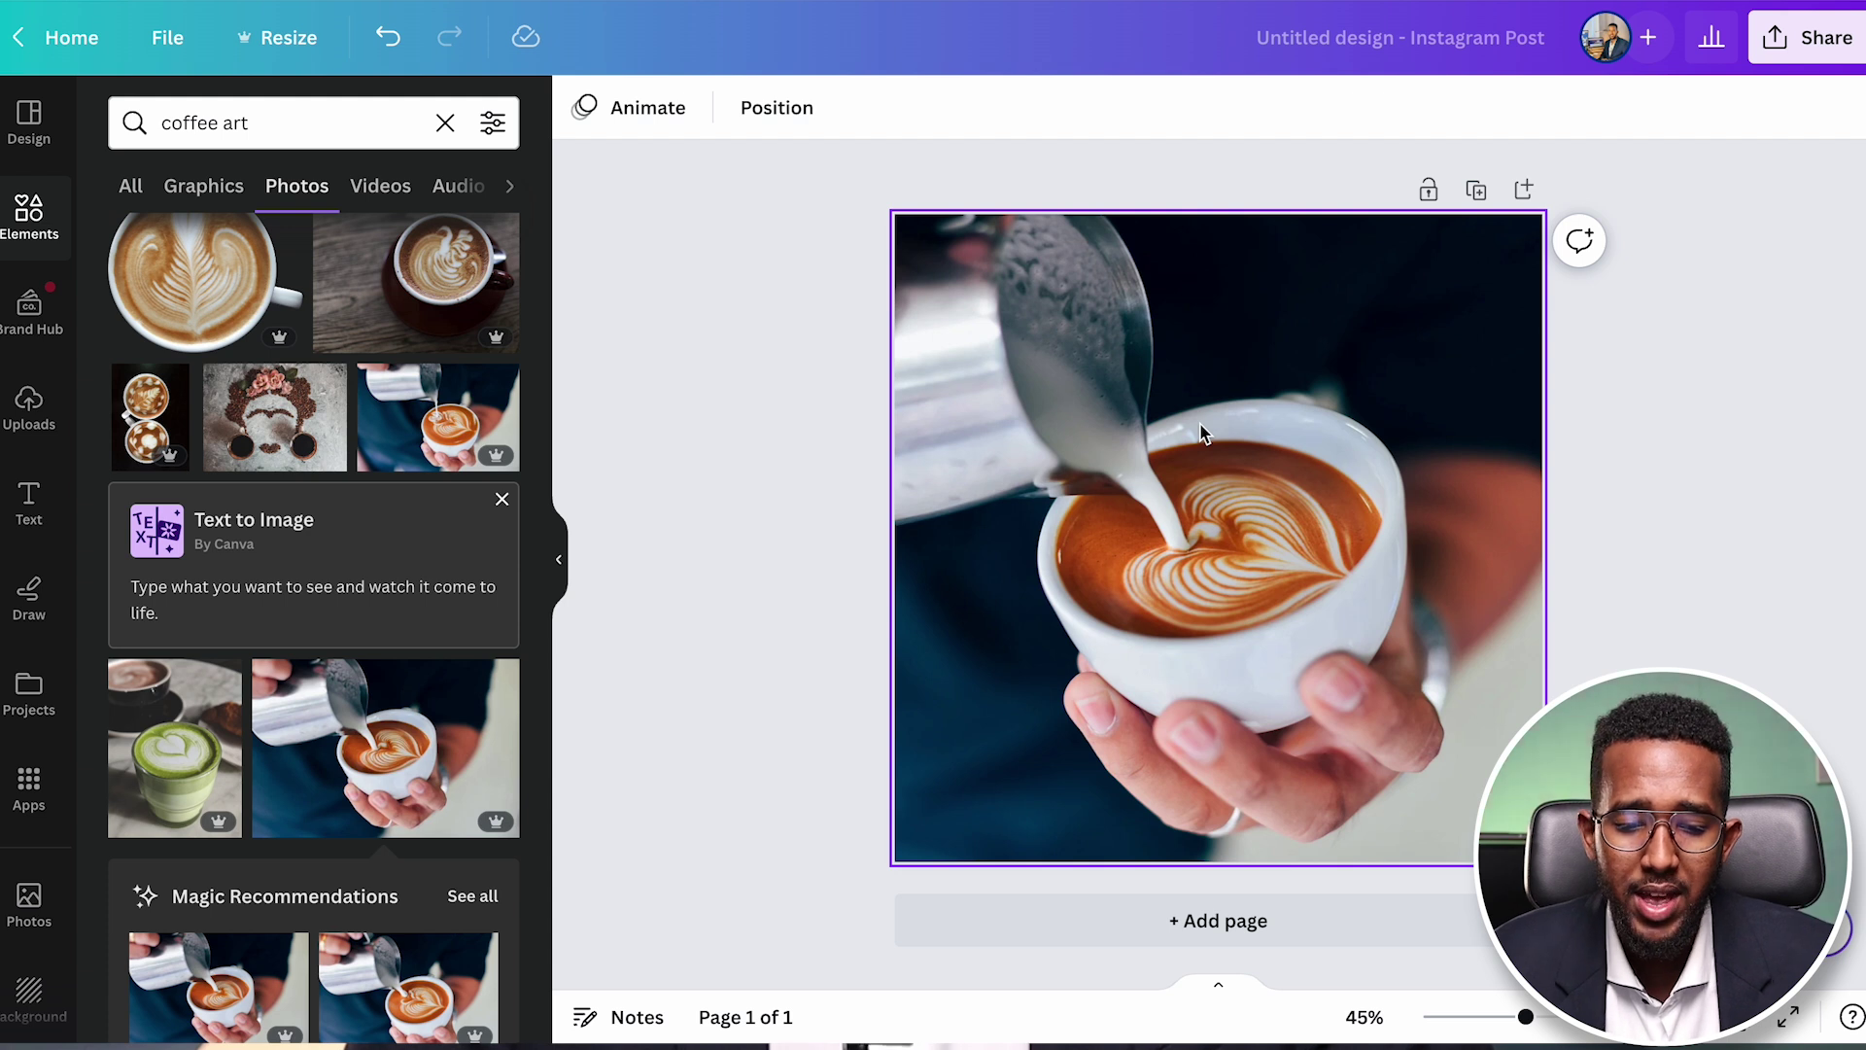
- Add a heading over the coffee photo and set its font to Montserrat Extra-Bold
left_click(36, 502)
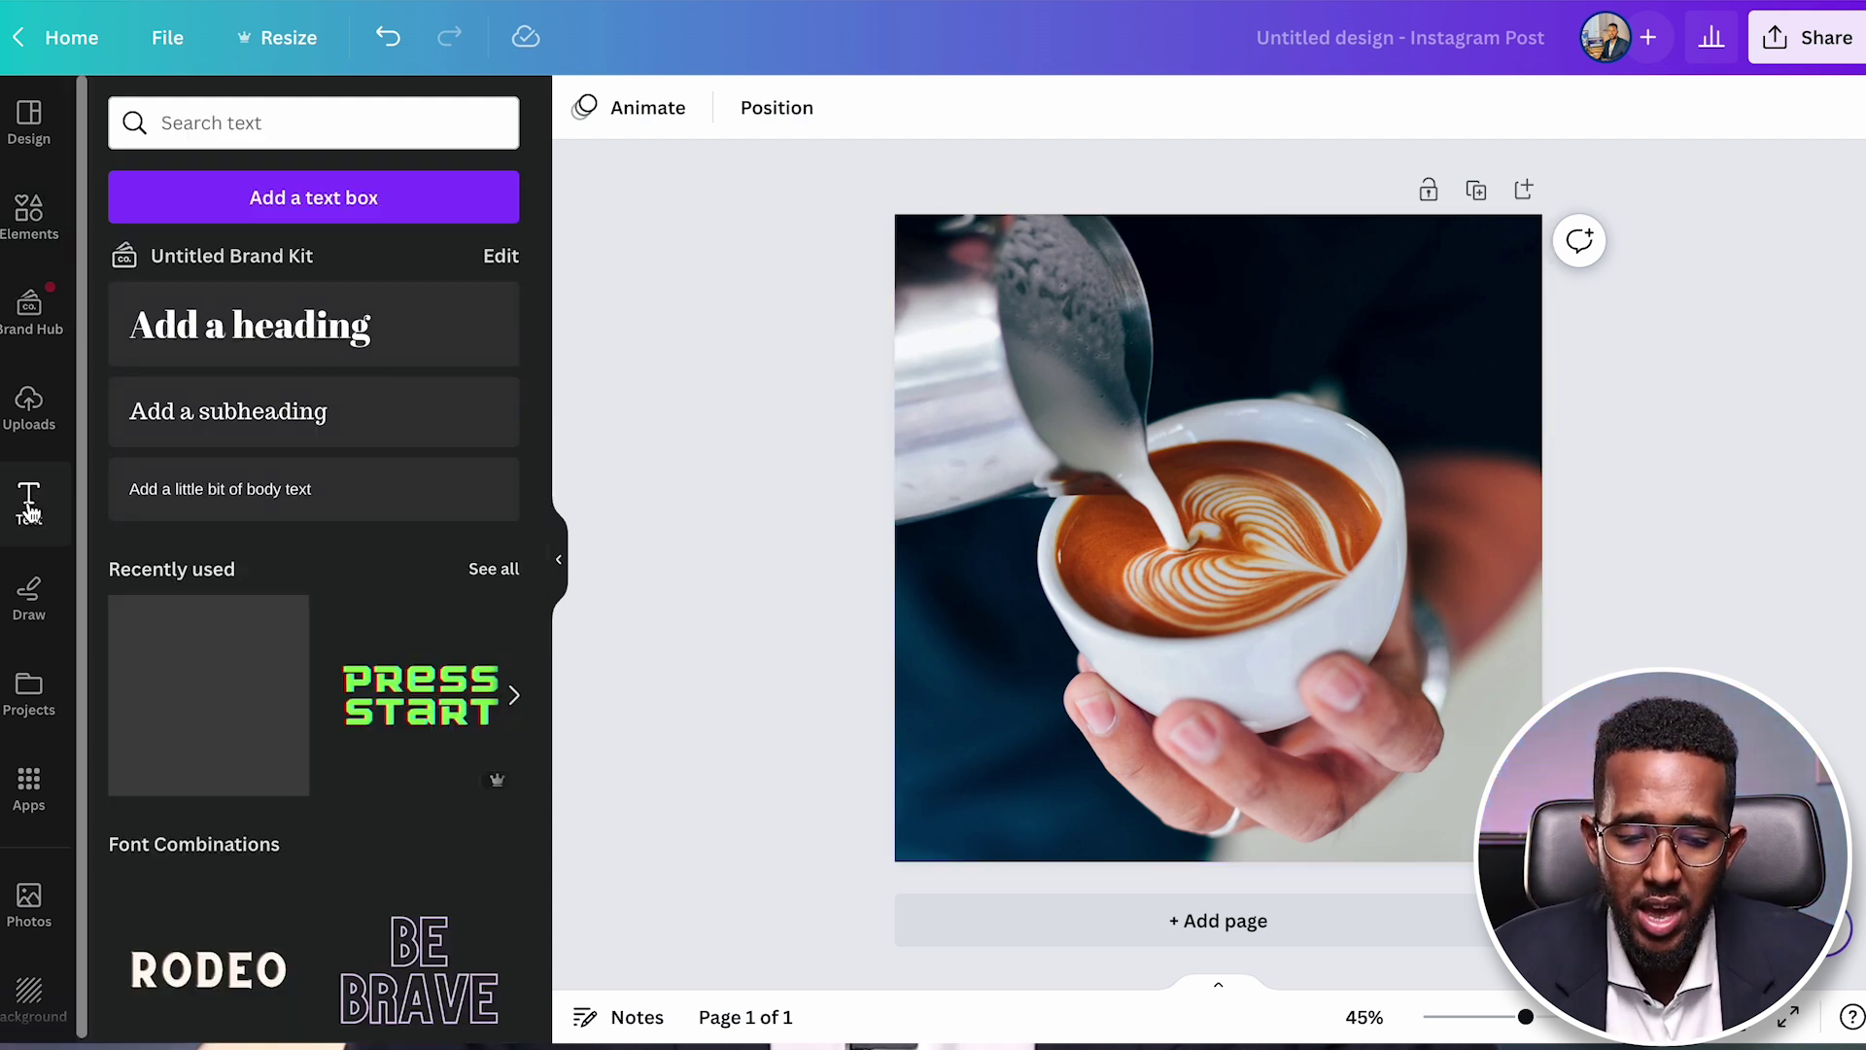
left_click(309, 340)
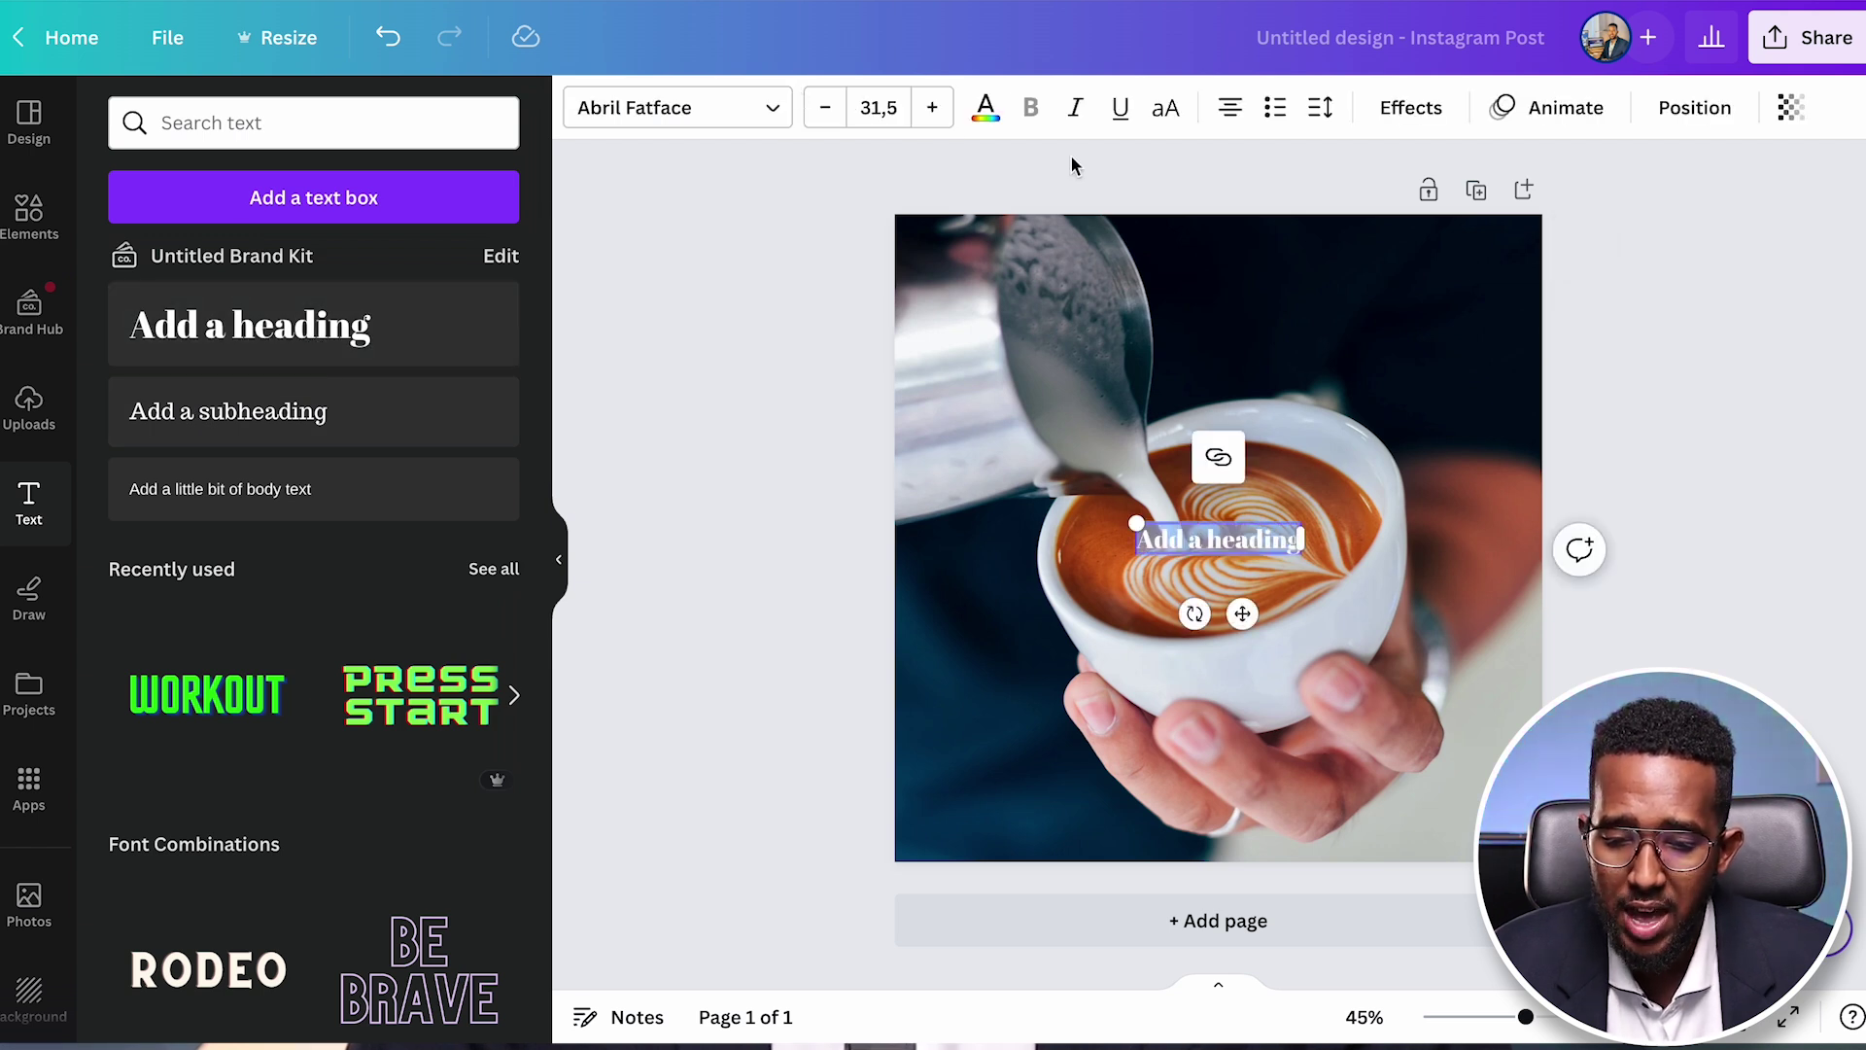
left_click(771, 110)
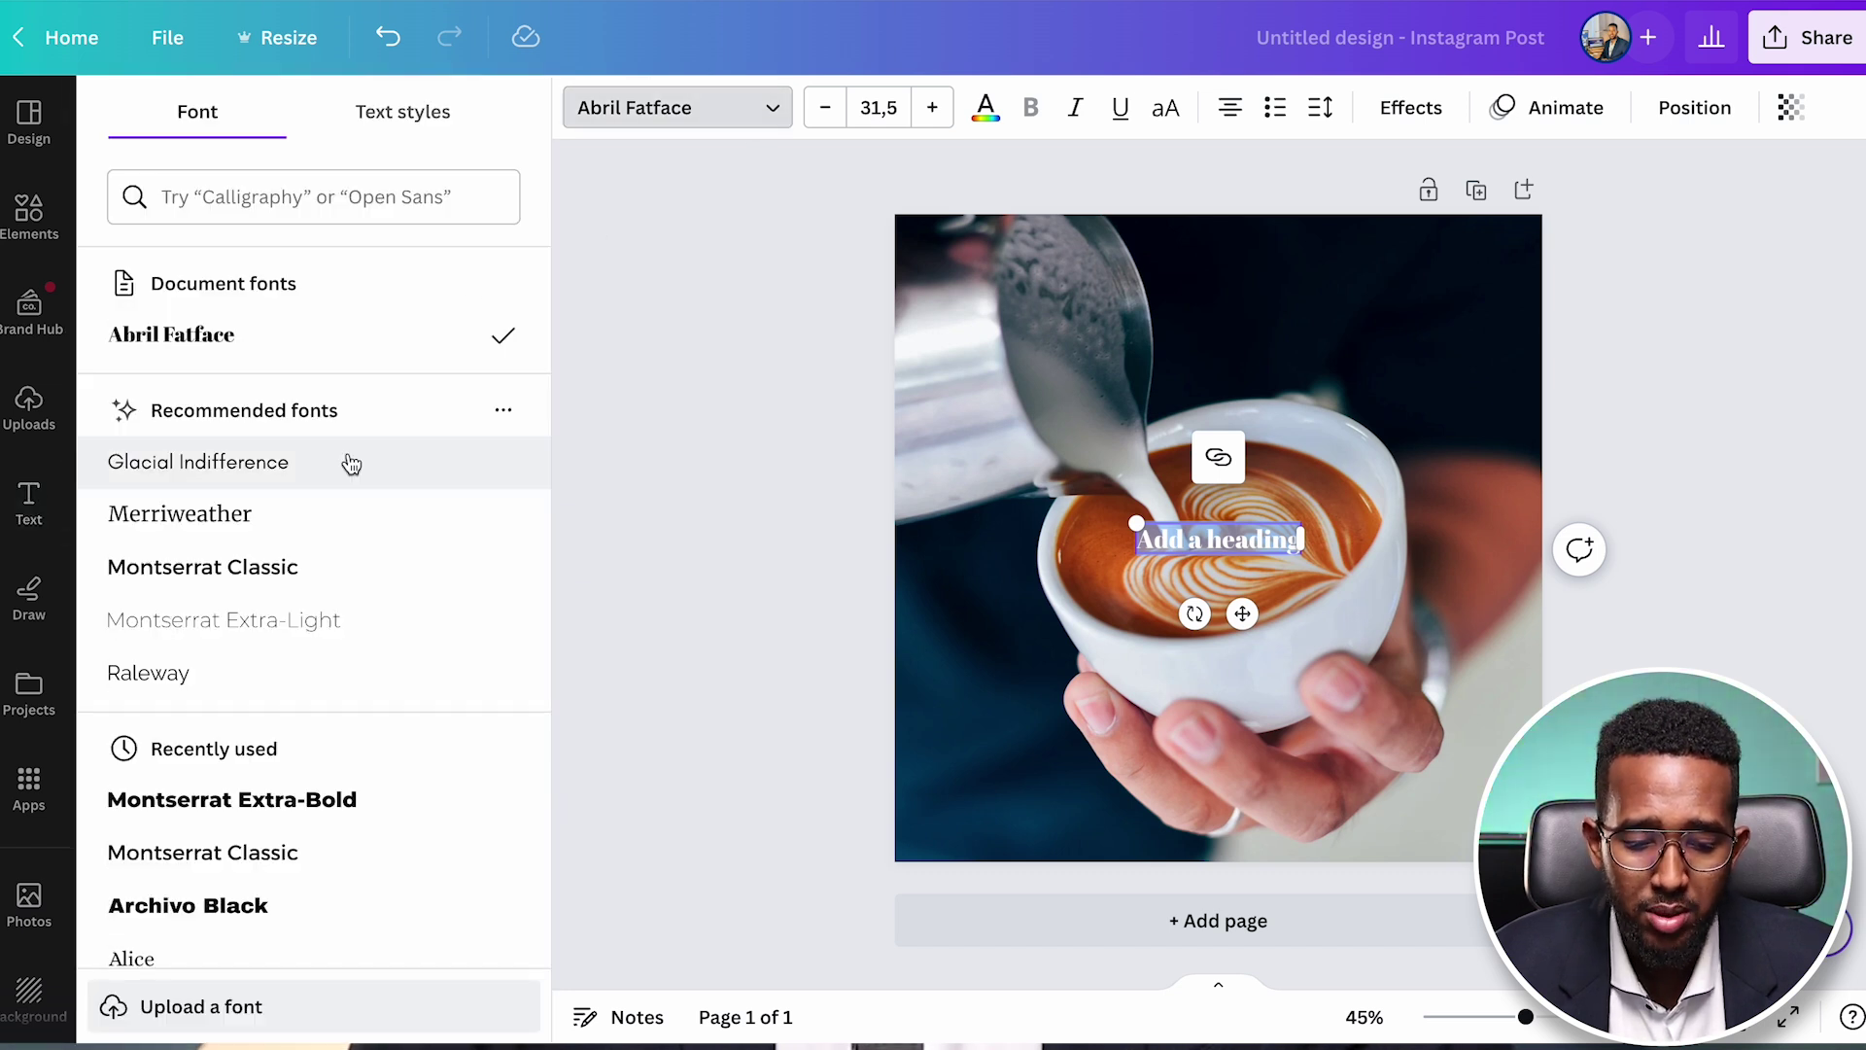
scroll(350, 463, "down", 5)
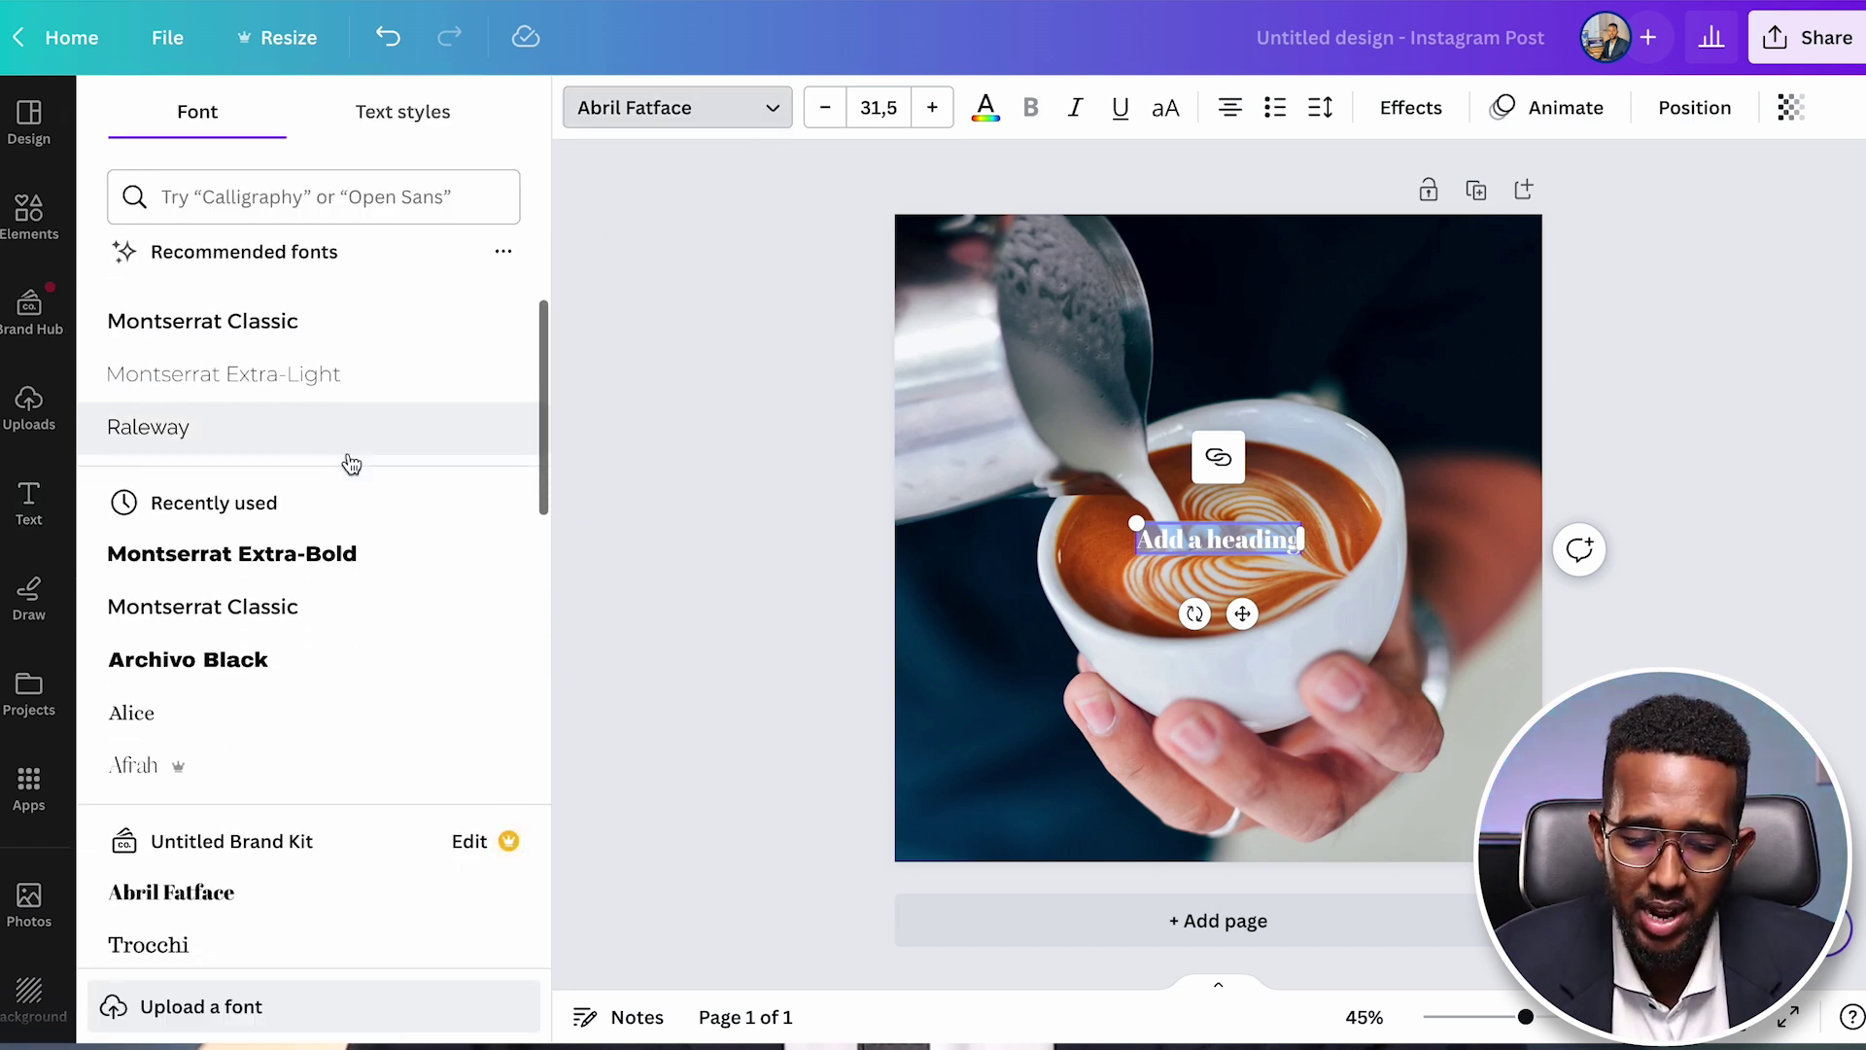
scroll(351, 464, "down", 4)
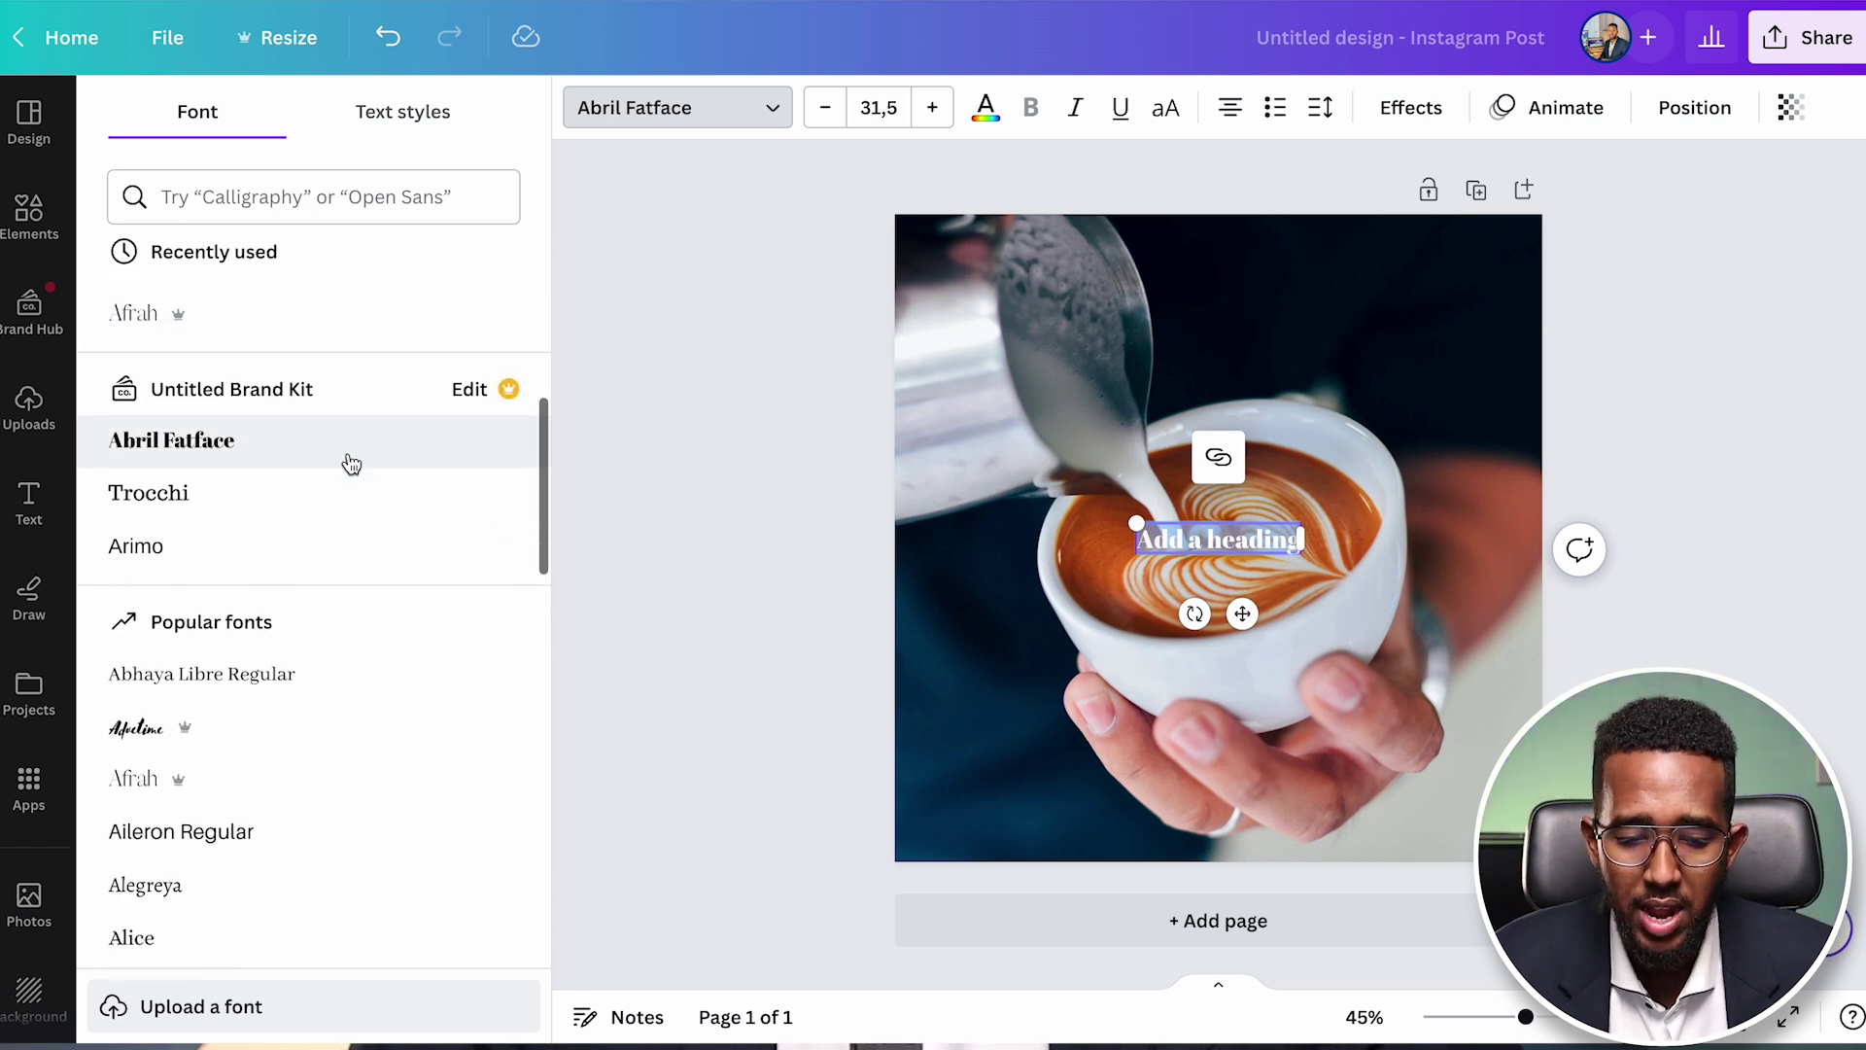
scroll(346, 457, "up", 2)
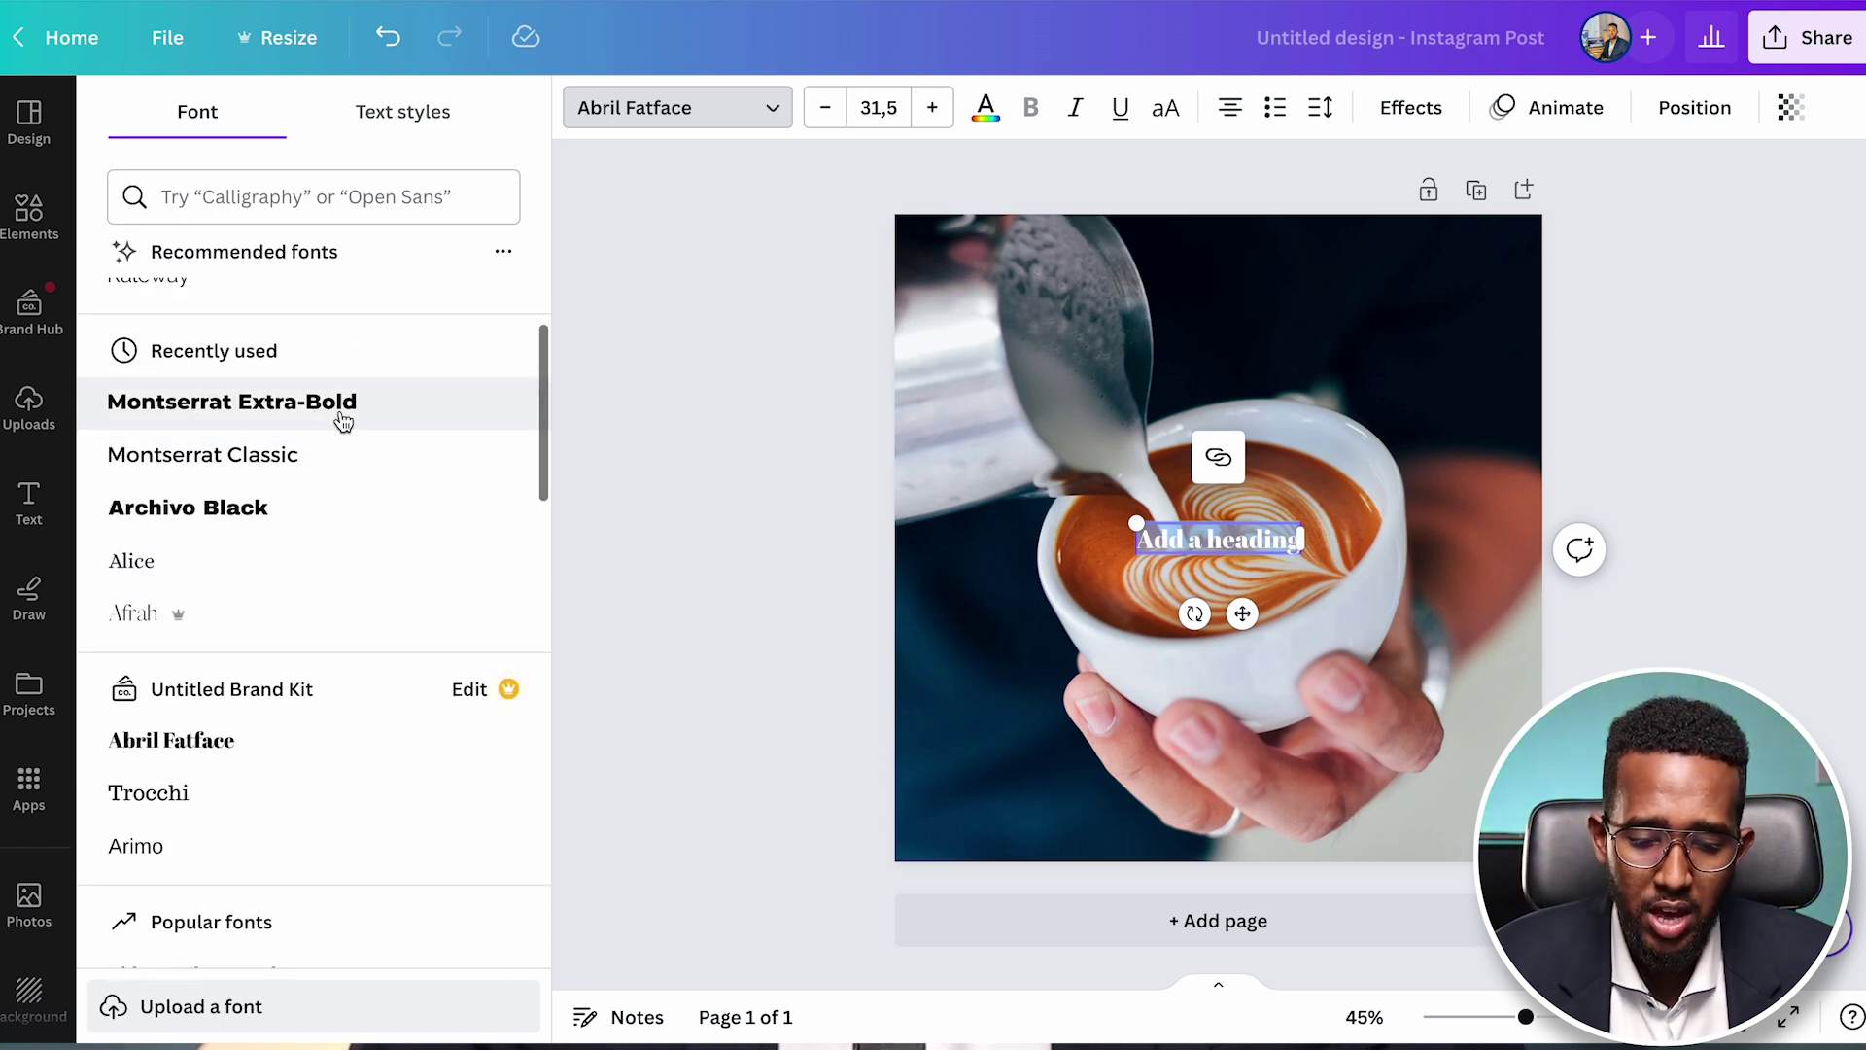
left_click(374, 404)
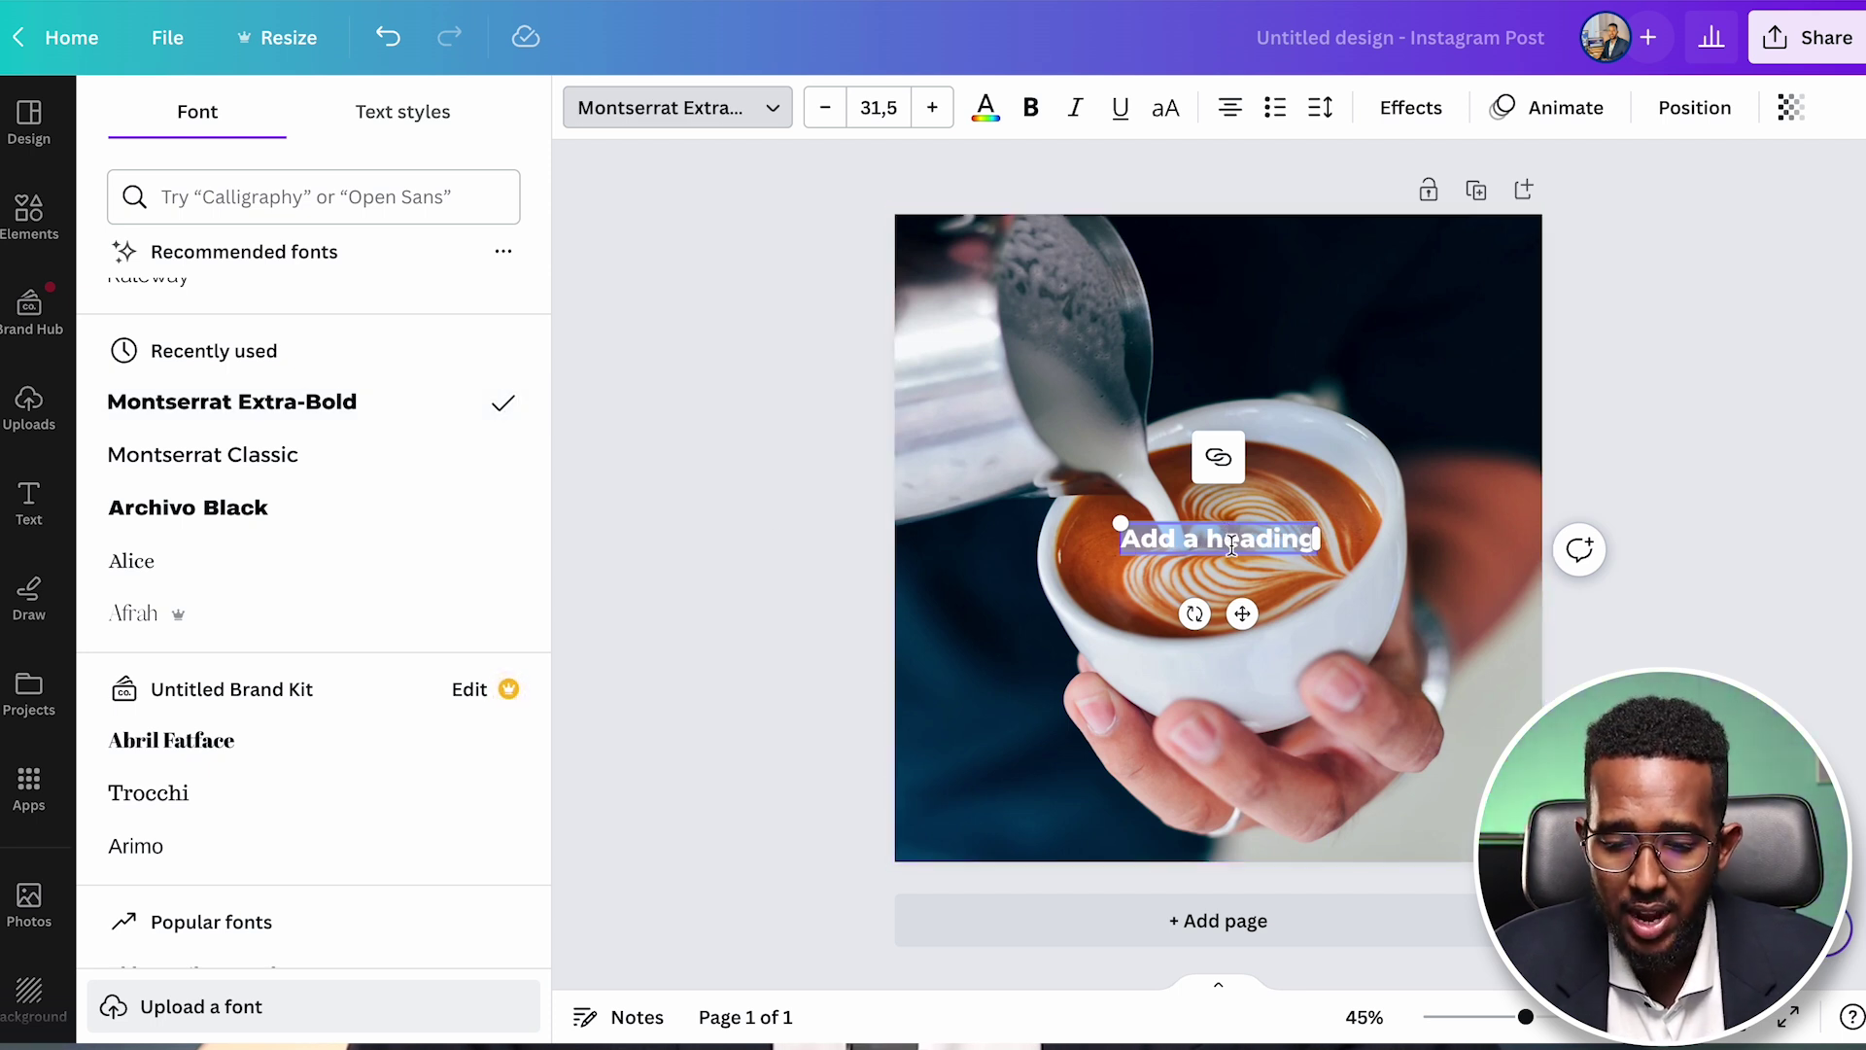
- Replace the heading's placeholder text with "Start Your Day with Coffee"
double_click(1139, 540)
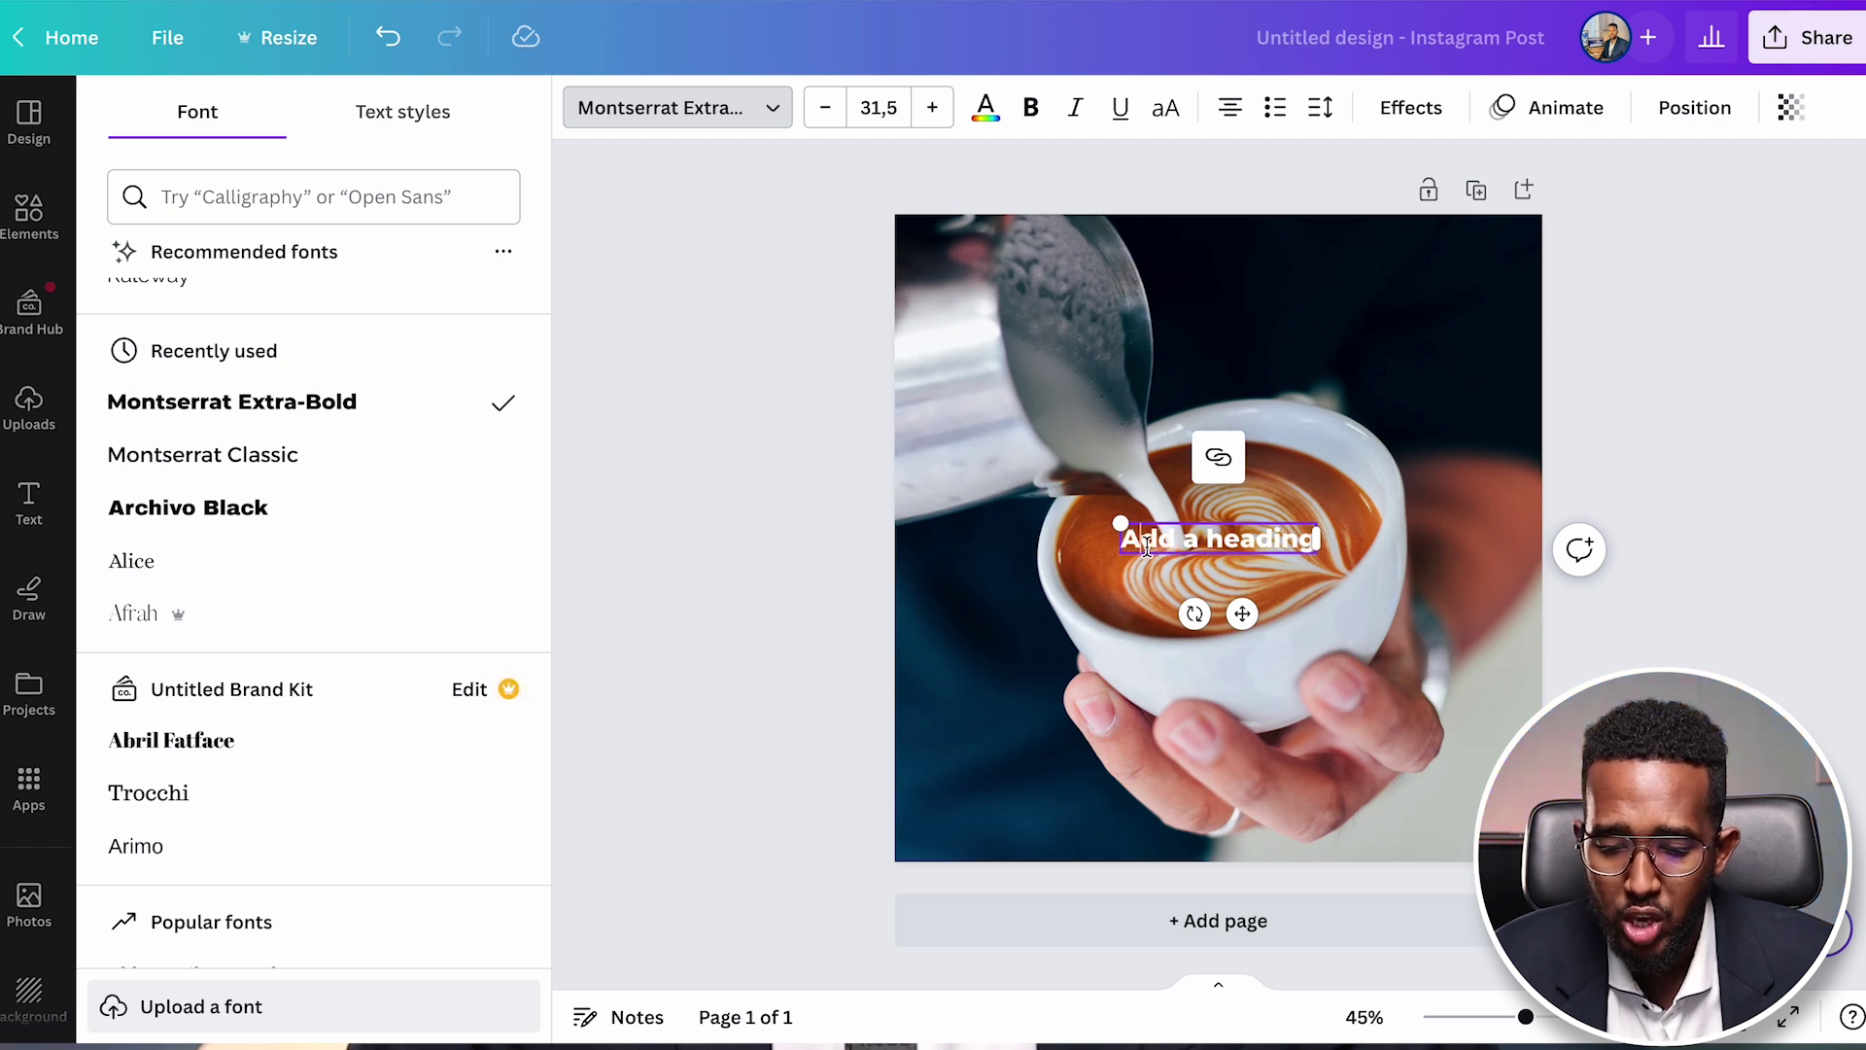
left_click_drag(1123, 540, 1322, 541)
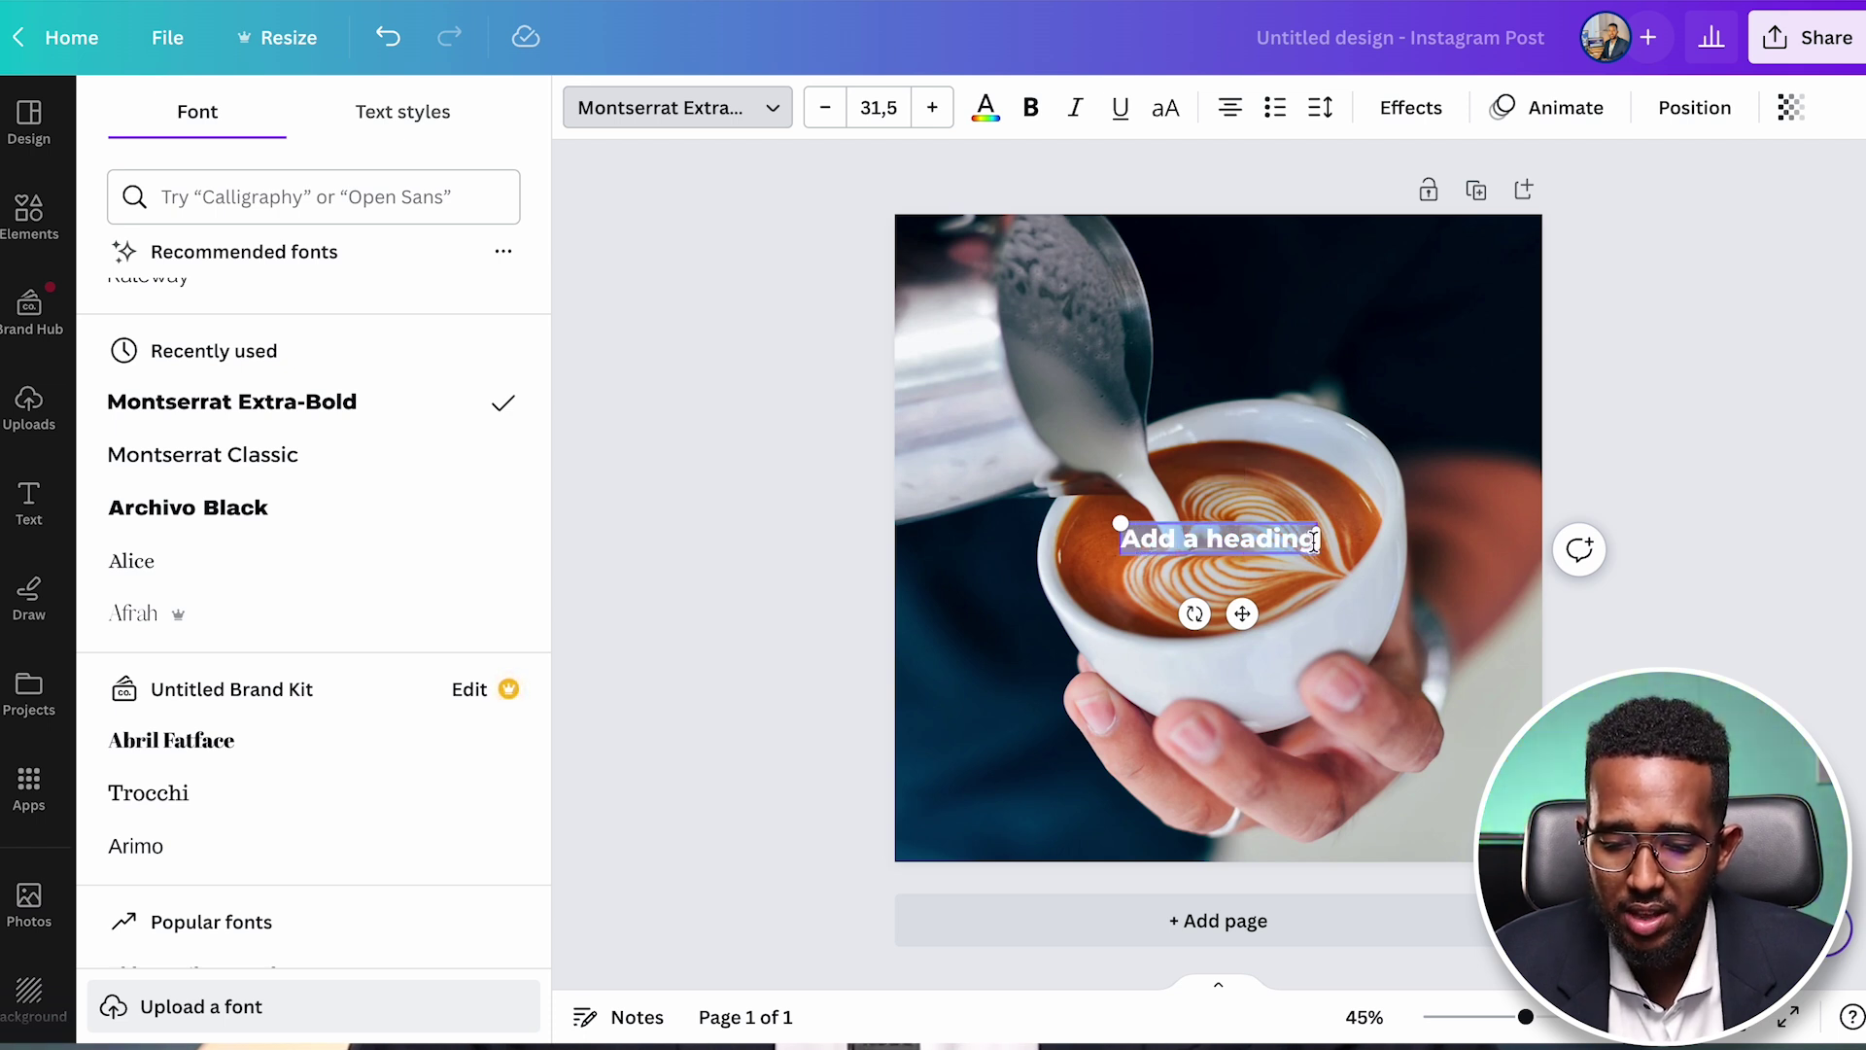
type("Start Your Day with Coffee")
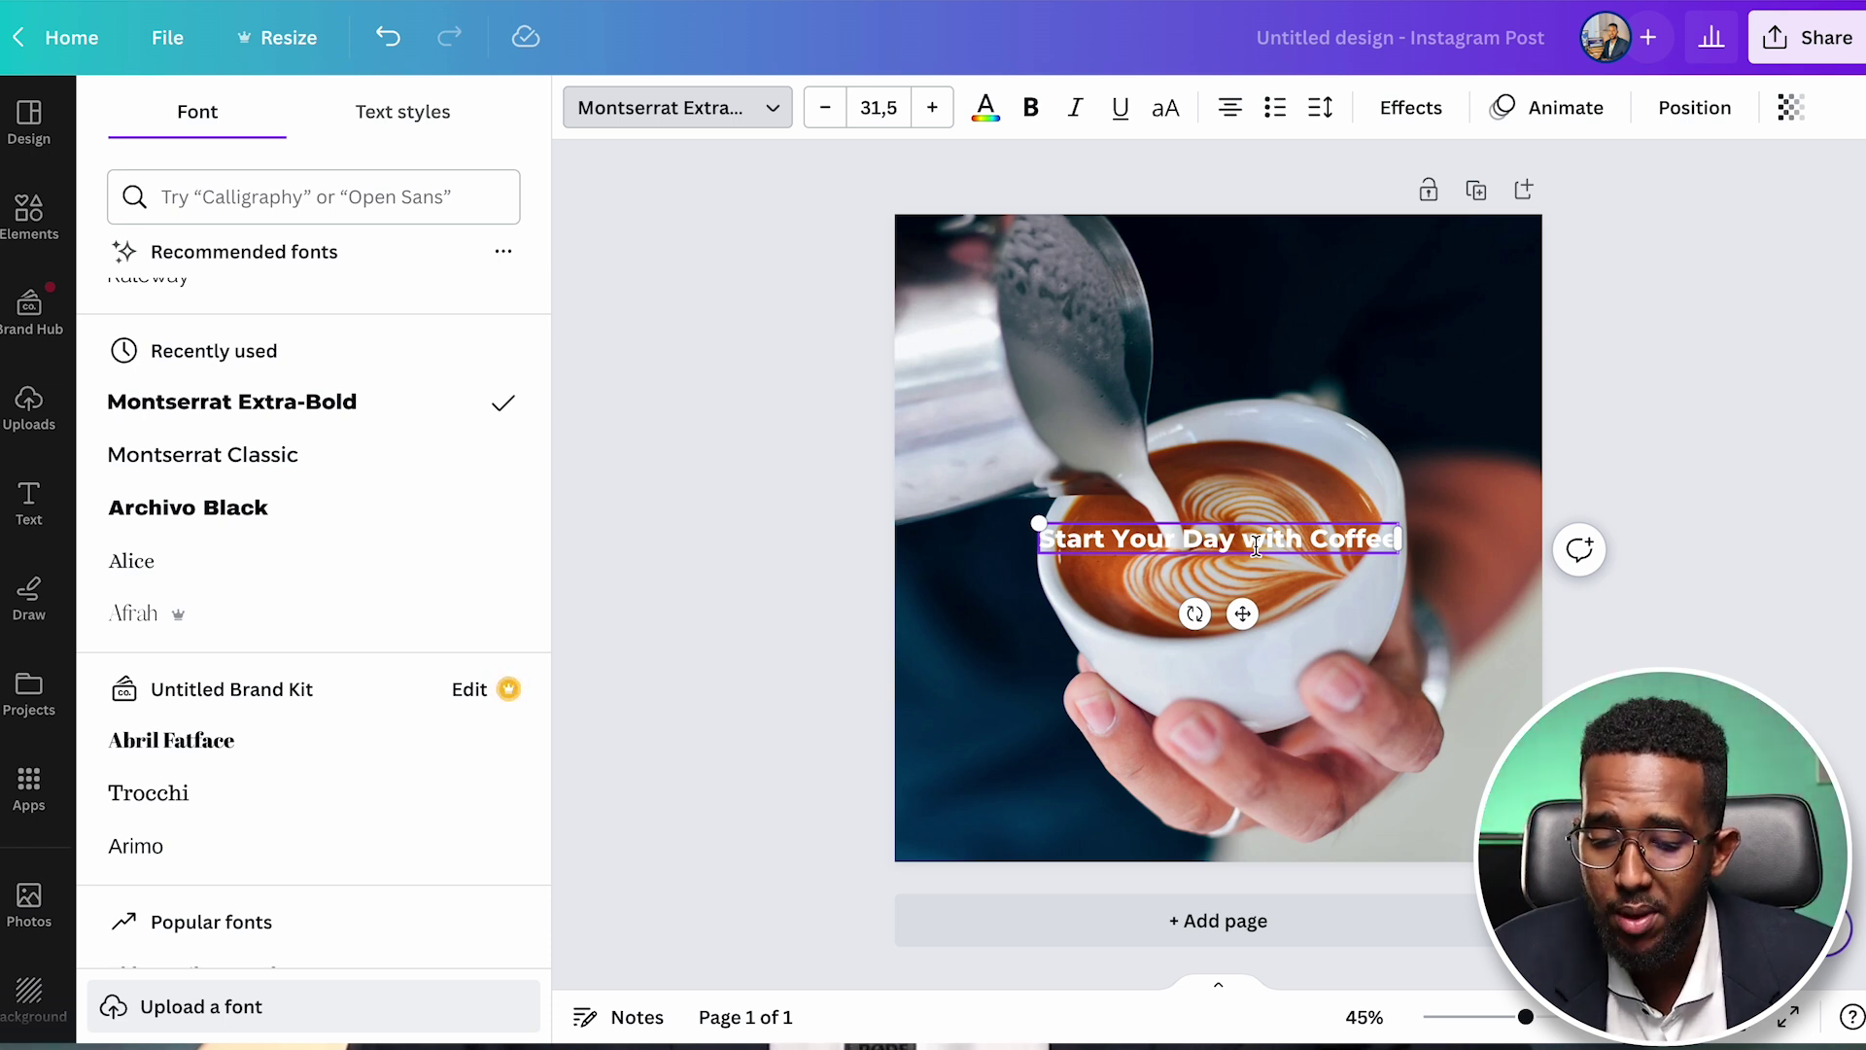
left_click(1150, 618)
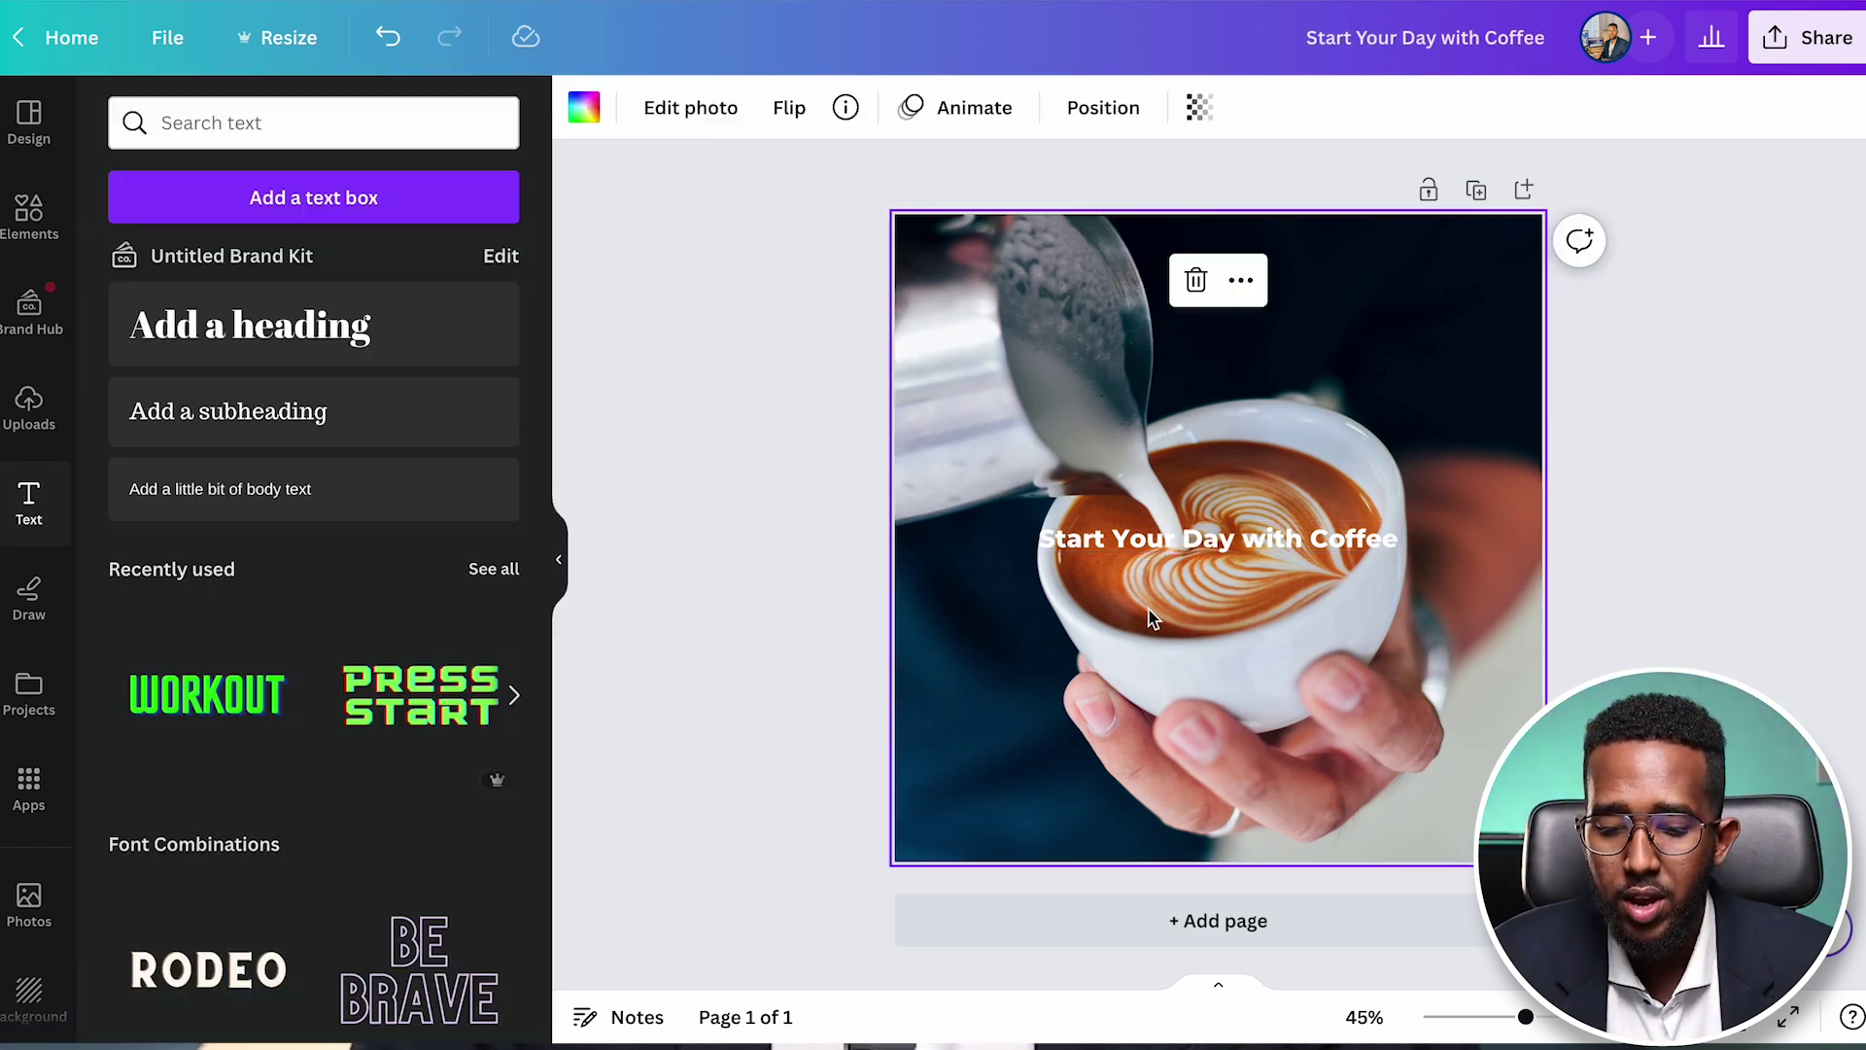
- Move the heading to the dark area near the photo's upper right and enlarge it to a font size of about 37.4
left_click(1184, 547)
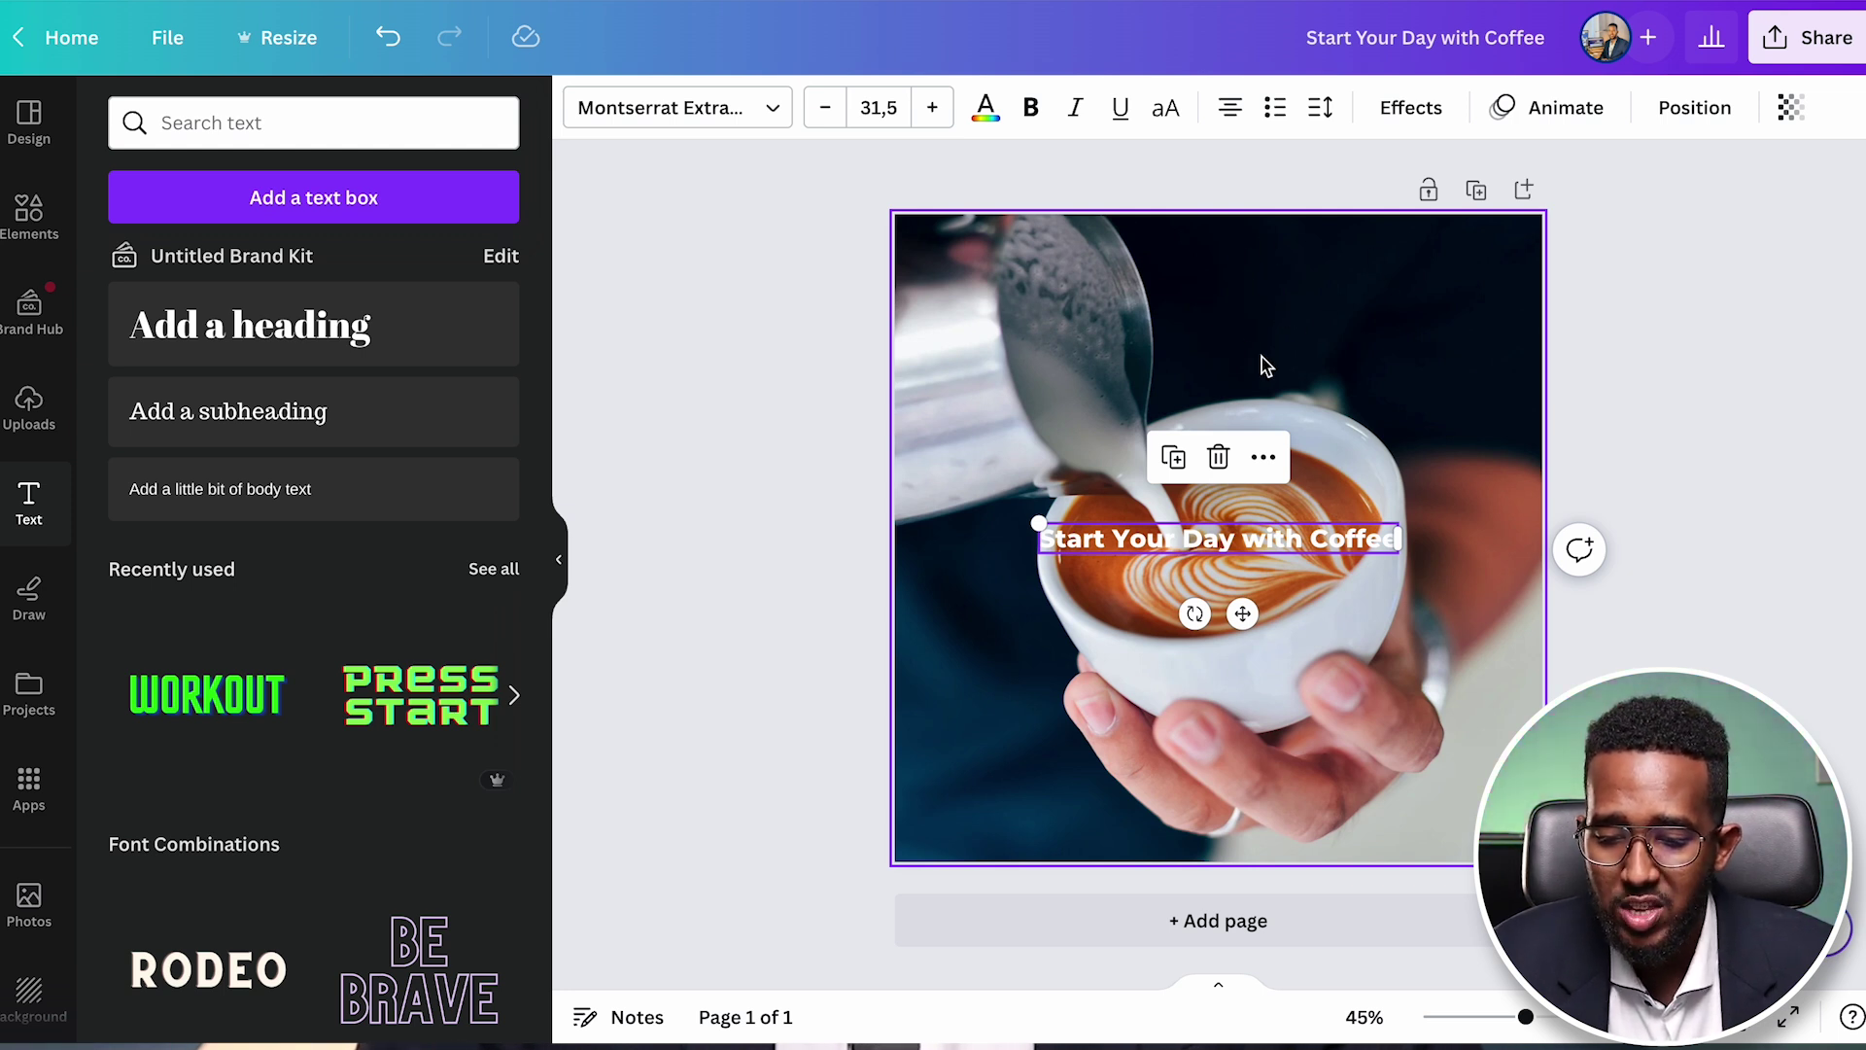
left_click_drag(1251, 530, 1361, 269)
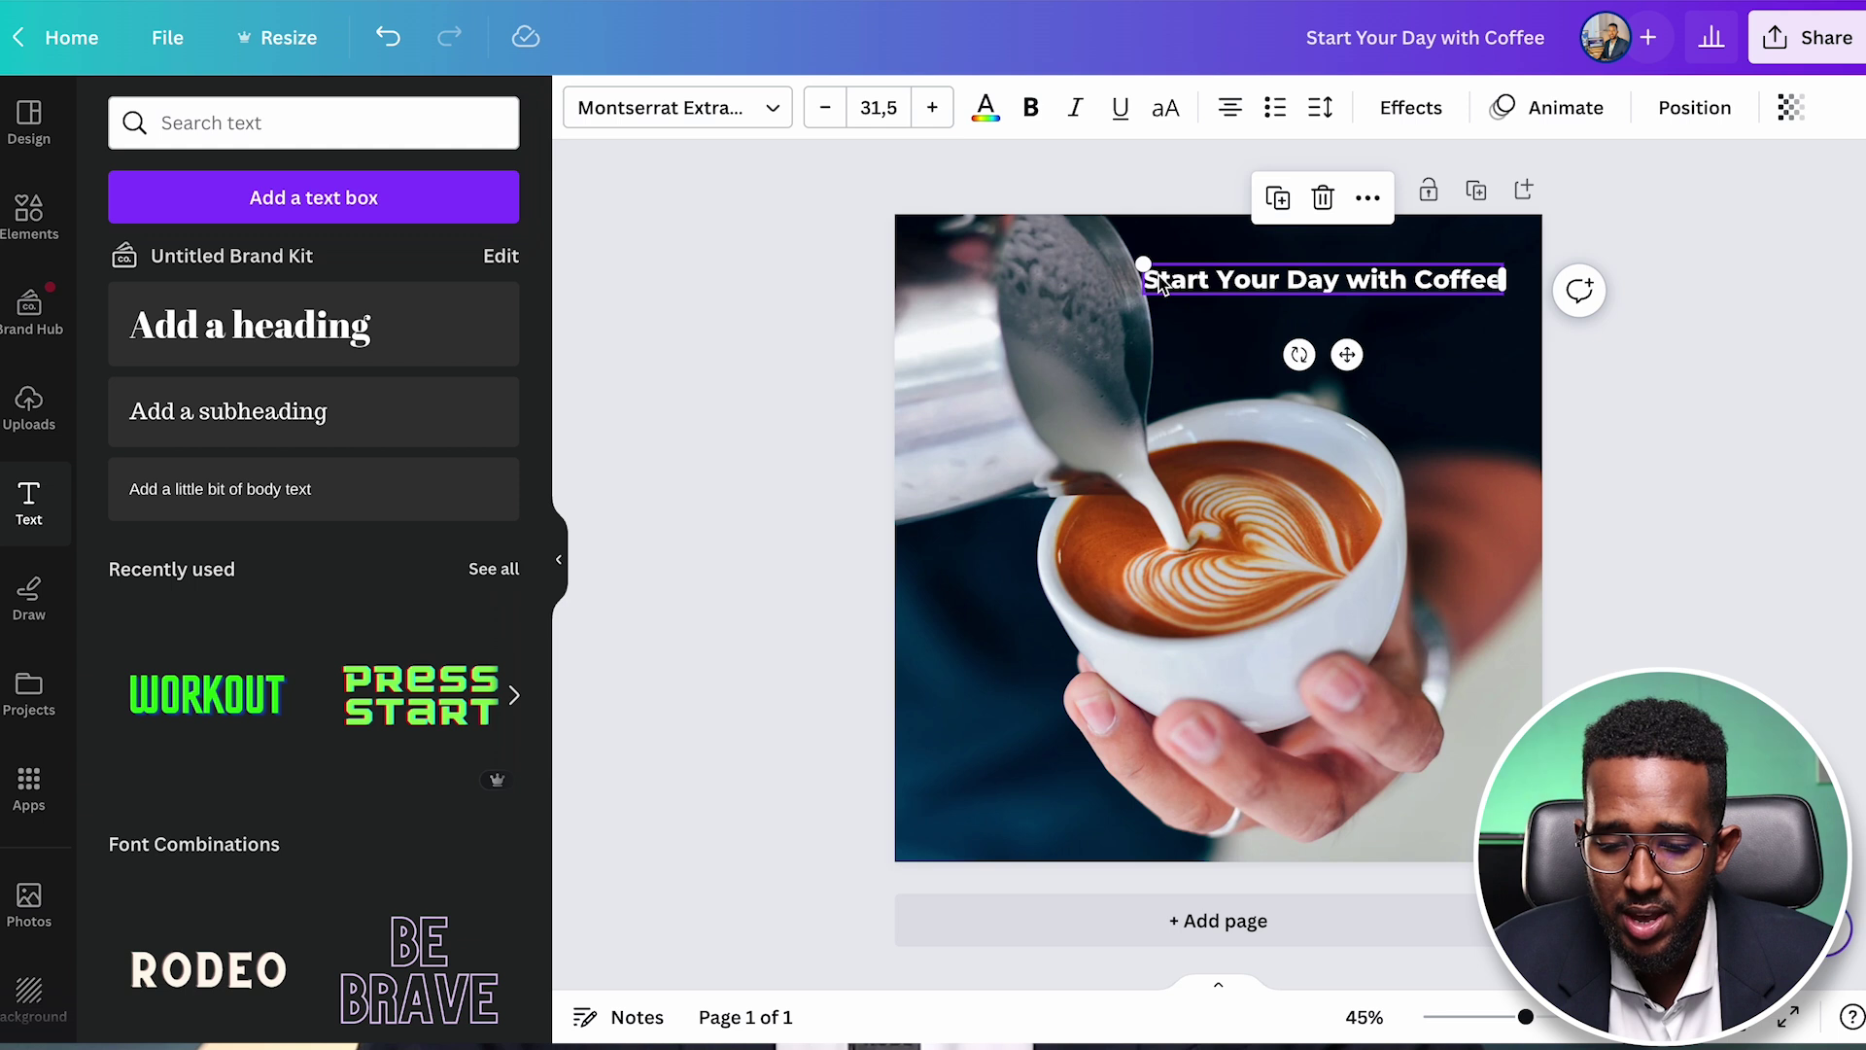
left_click_drag(1135, 266, 1076, 258)
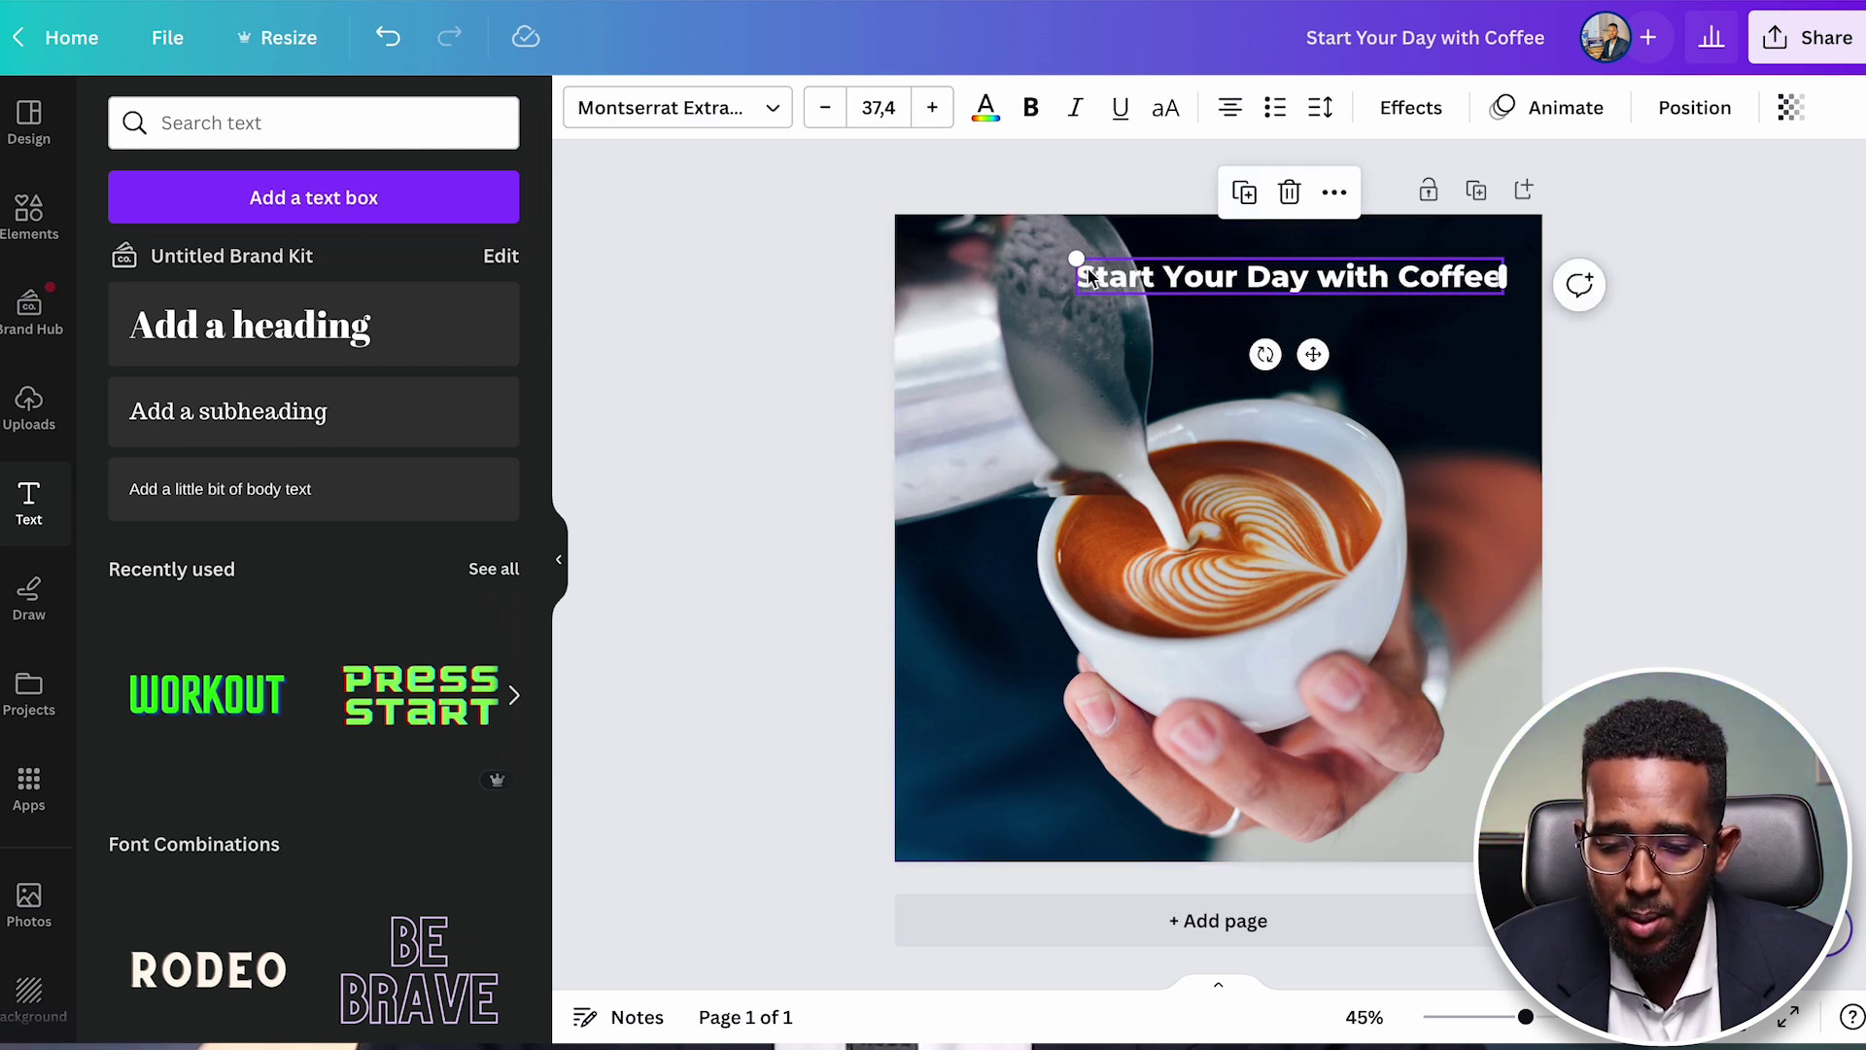
- Select the whole heading text and set its colour to white from the default solid colours
double_click(1086, 276)
left_click_drag(1419, 279, 1448, 286)
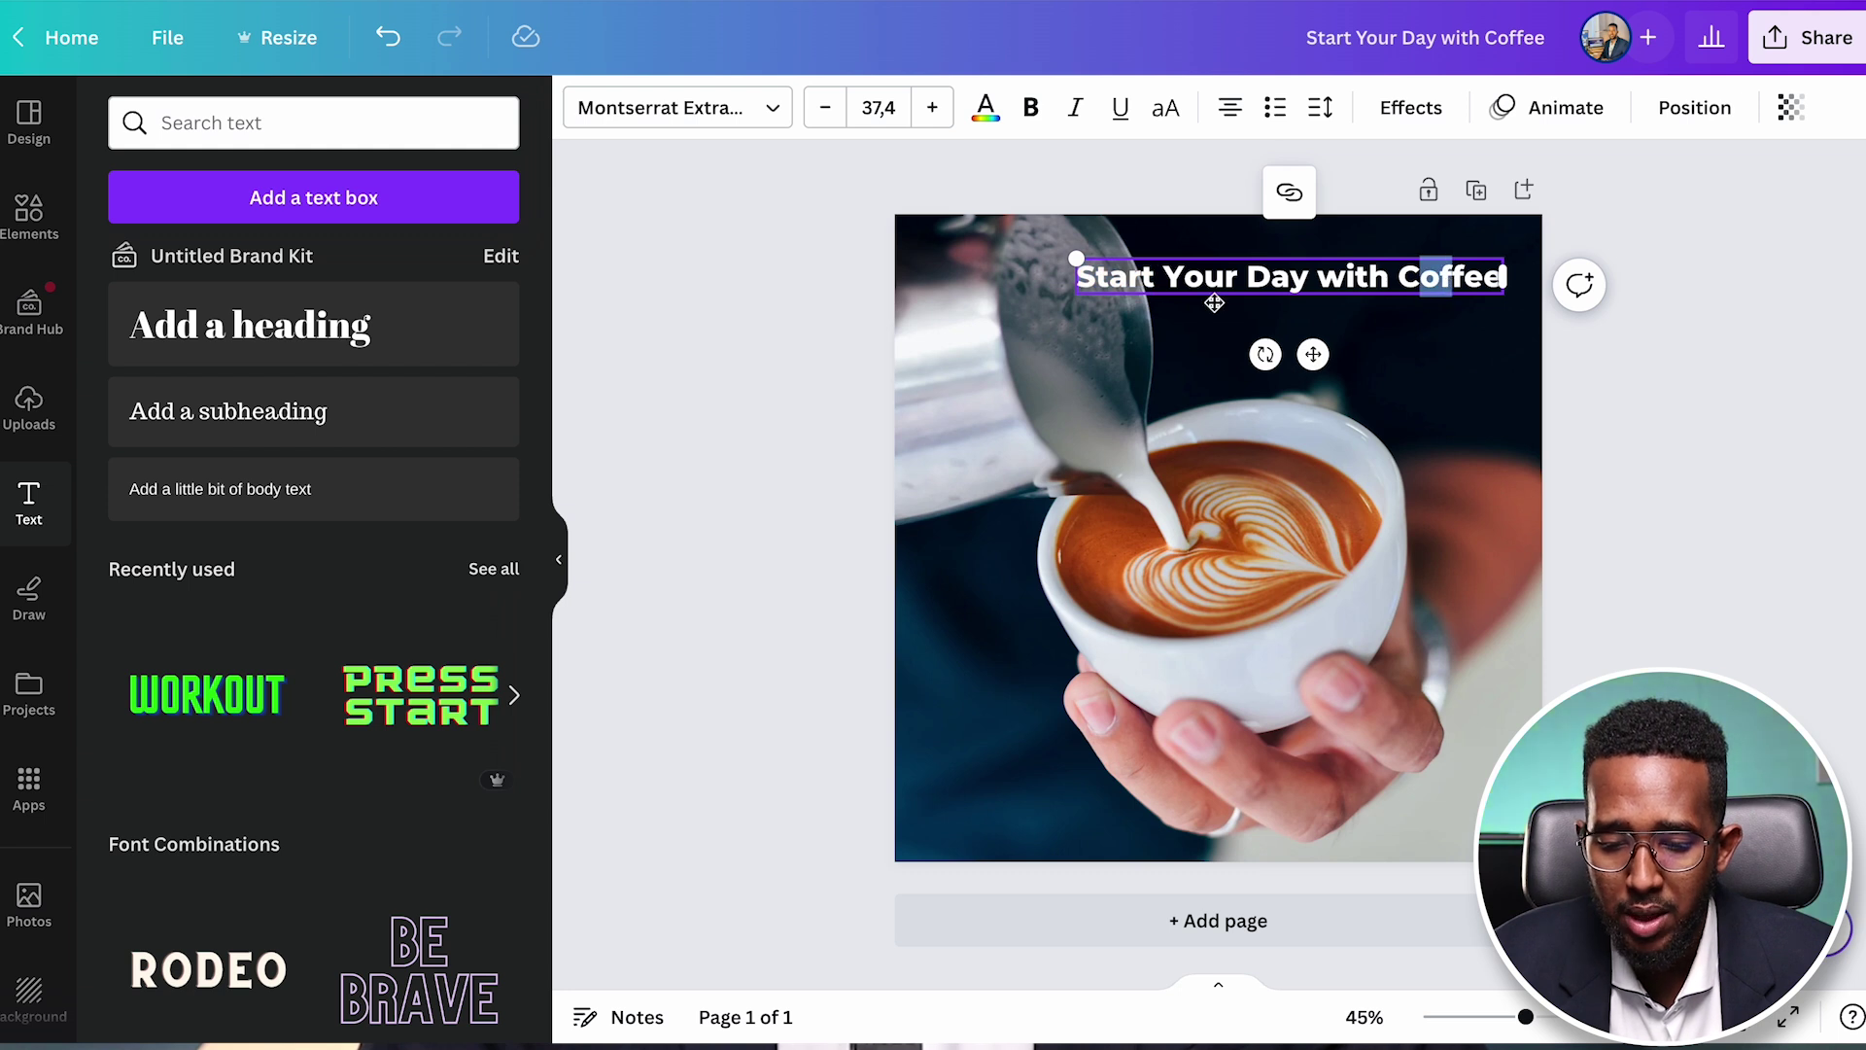
left_click_drag(1087, 279, 1490, 282)
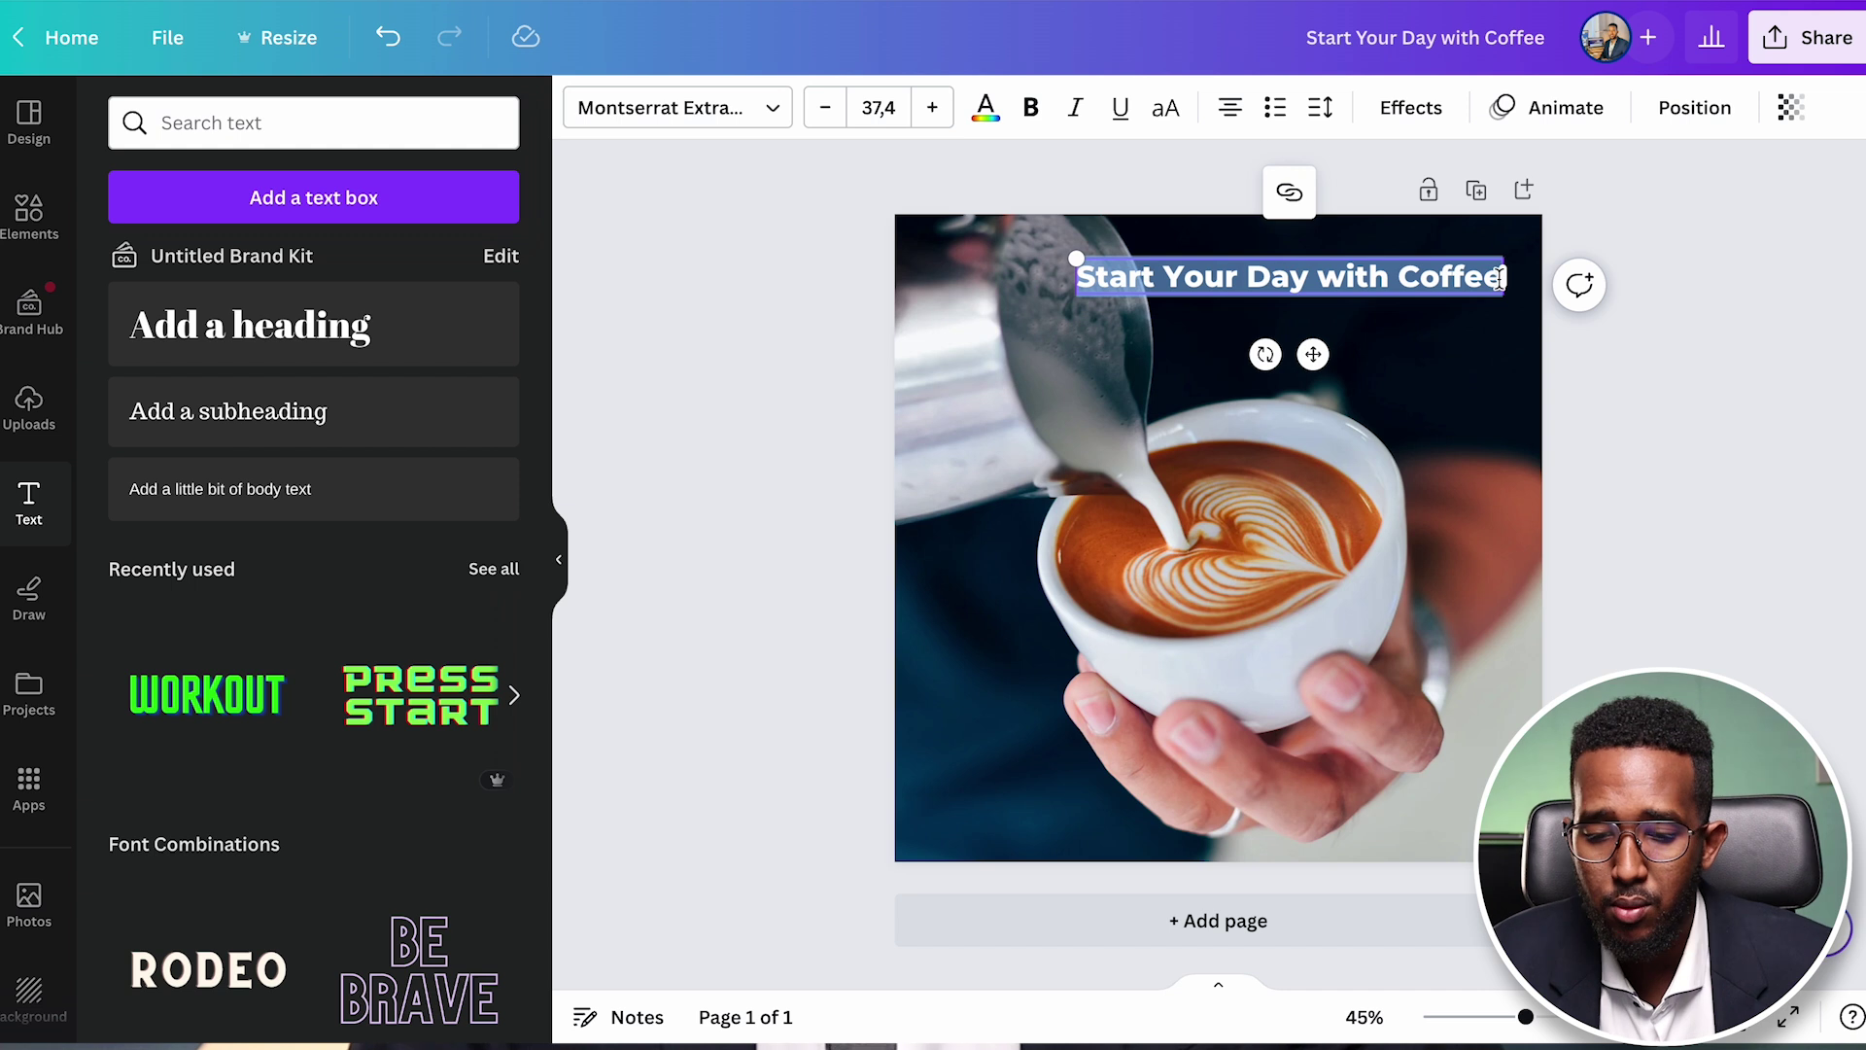
left_click(987, 110)
scroll(316, 673, "down", 2)
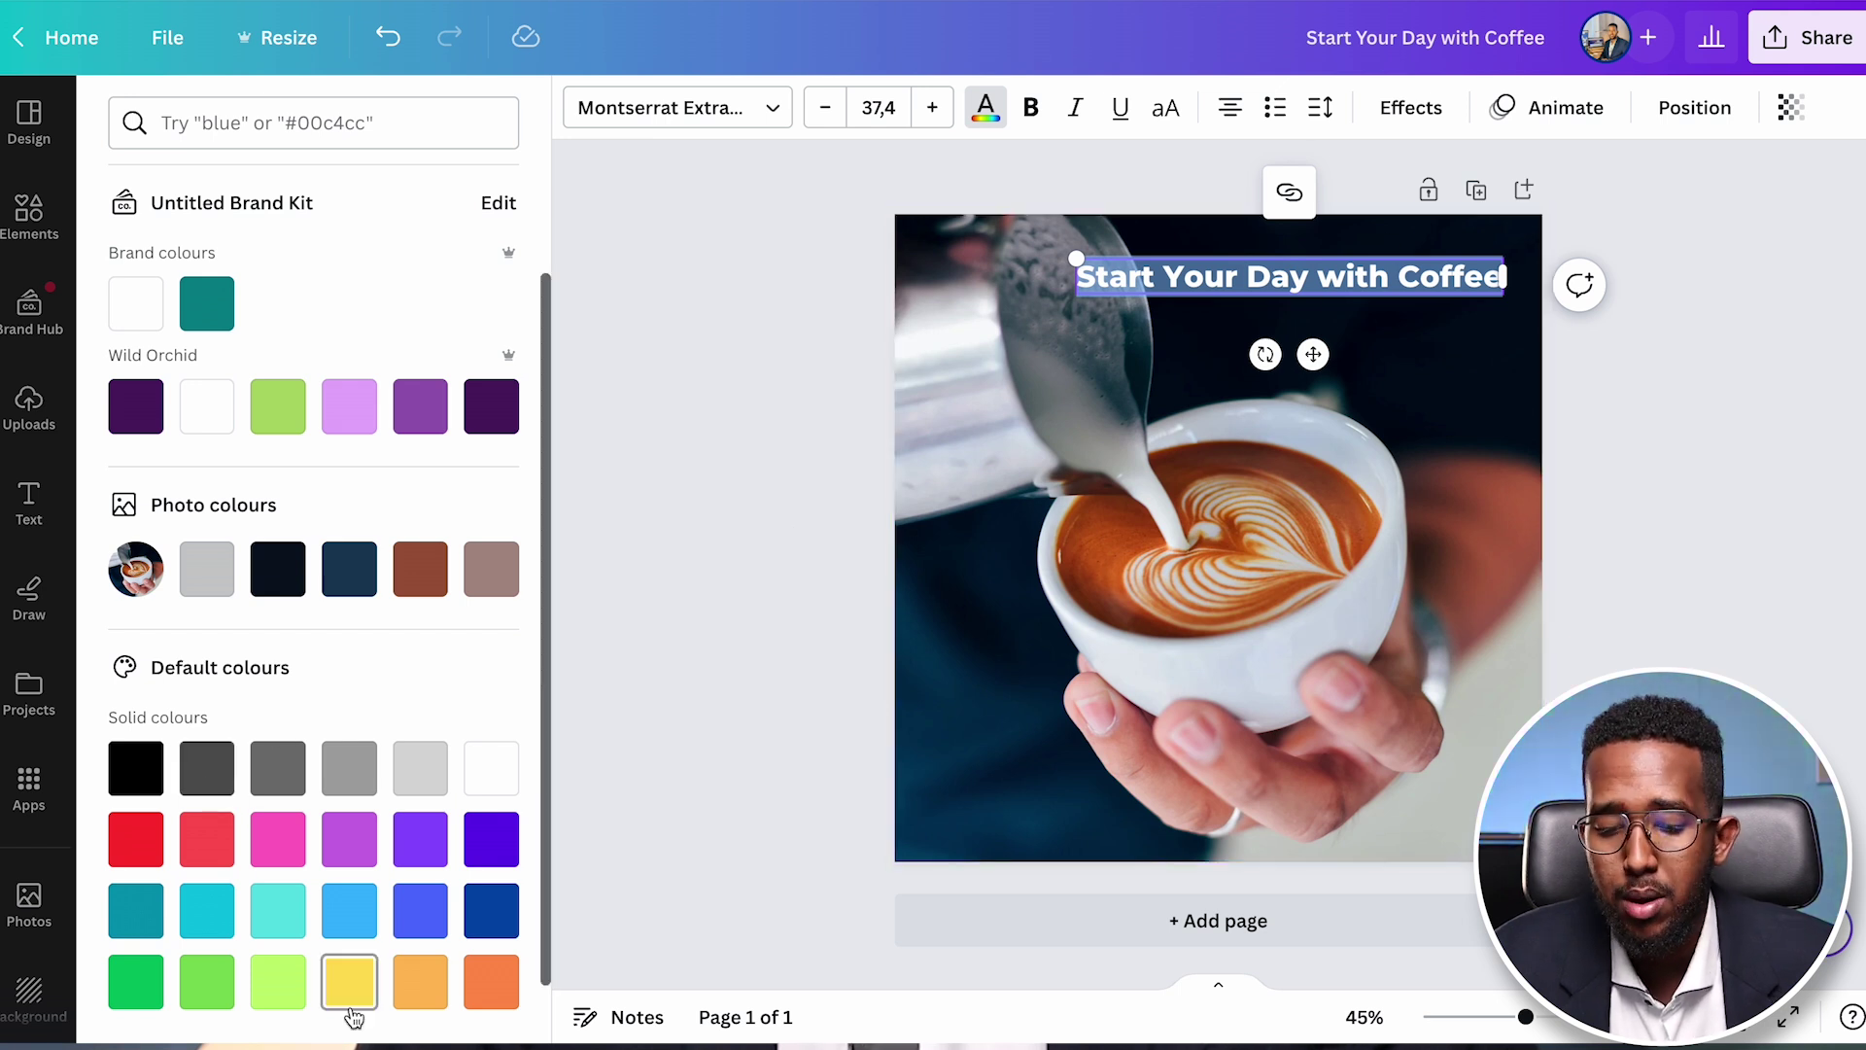
left_click(485, 792)
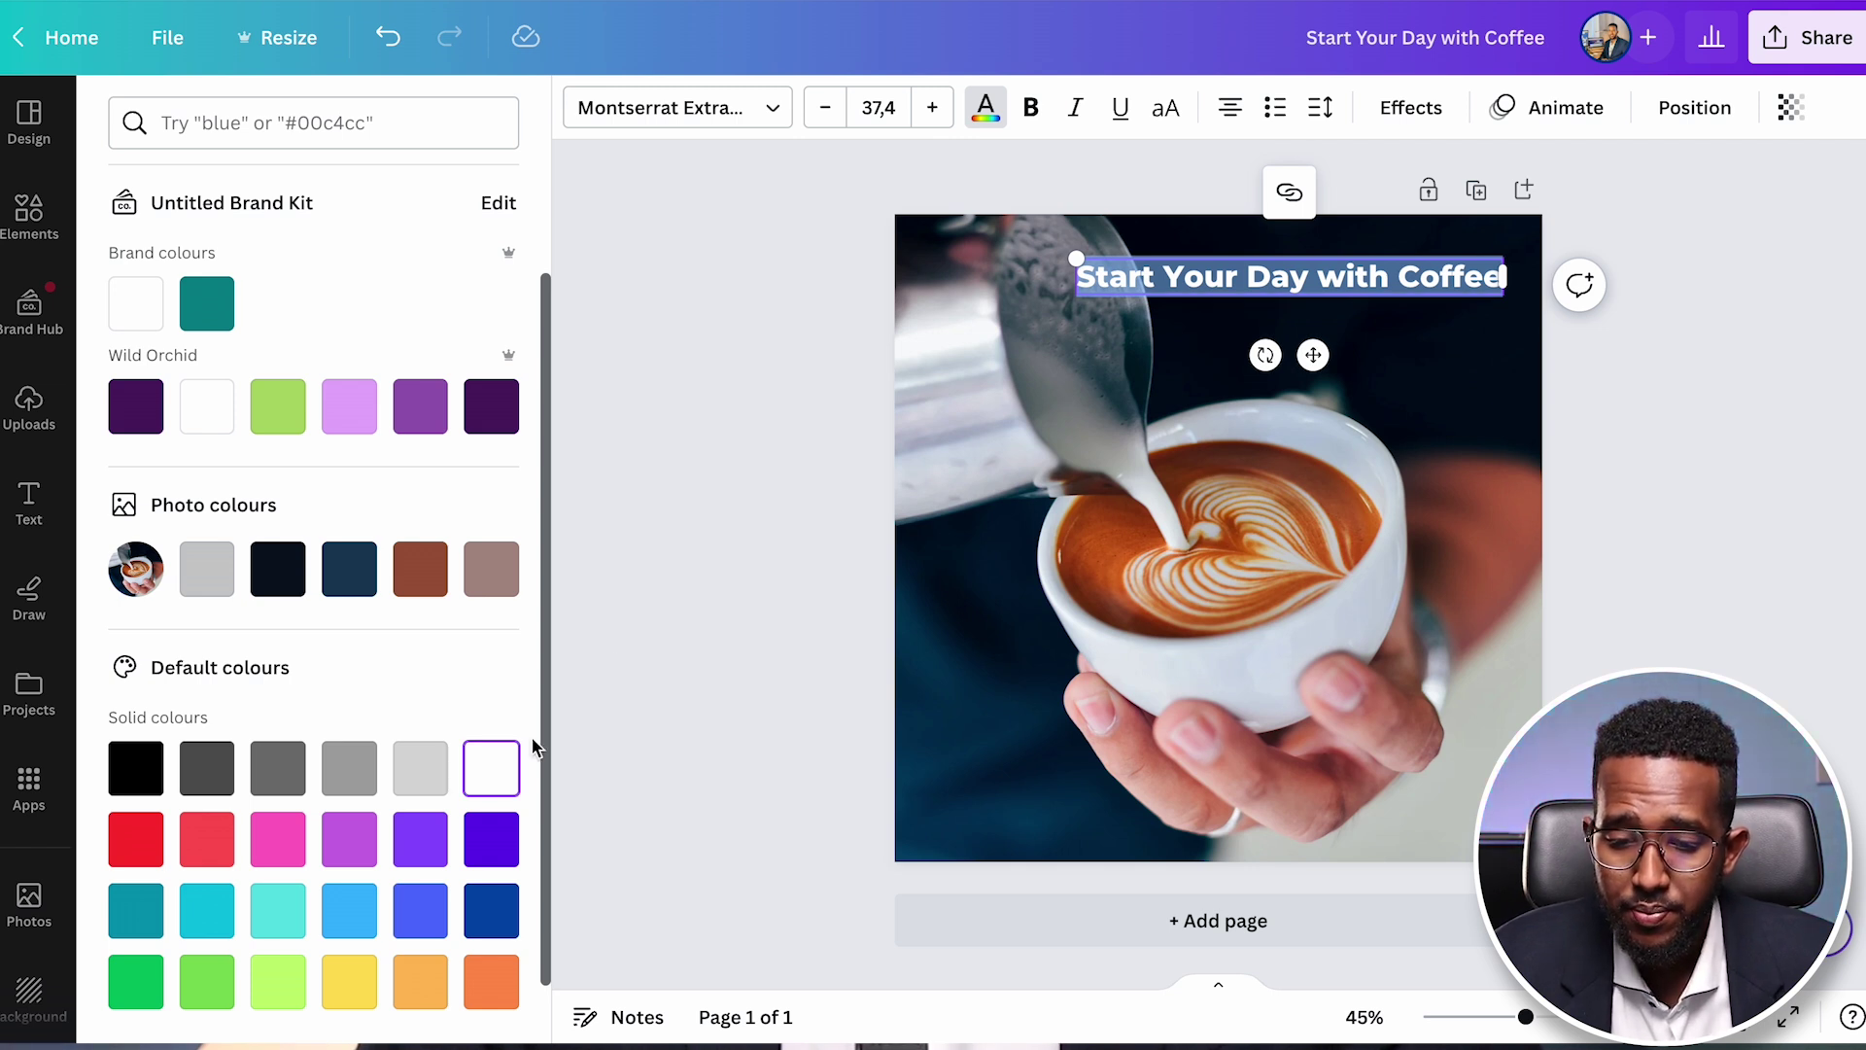
- Increase the heading's font size to 65.4 so that the text wraps onto two lines
left_click(934, 108)
left_click(934, 108)
left_click(934, 108)
left_click(934, 108)
left_click(934, 107)
left_click(934, 108)
left_click(934, 108)
left_click(934, 108)
left_click(934, 108)
left_click(934, 108)
left_click(934, 108)
left_click(934, 108)
left_click(934, 108)
left_click(934, 108)
left_click(934, 108)
left_click(934, 108)
left_click(934, 108)
left_click(934, 108)
left_click(934, 108)
left_click(934, 108)
left_click(934, 108)
left_click(934, 108)
left_click(934, 108)
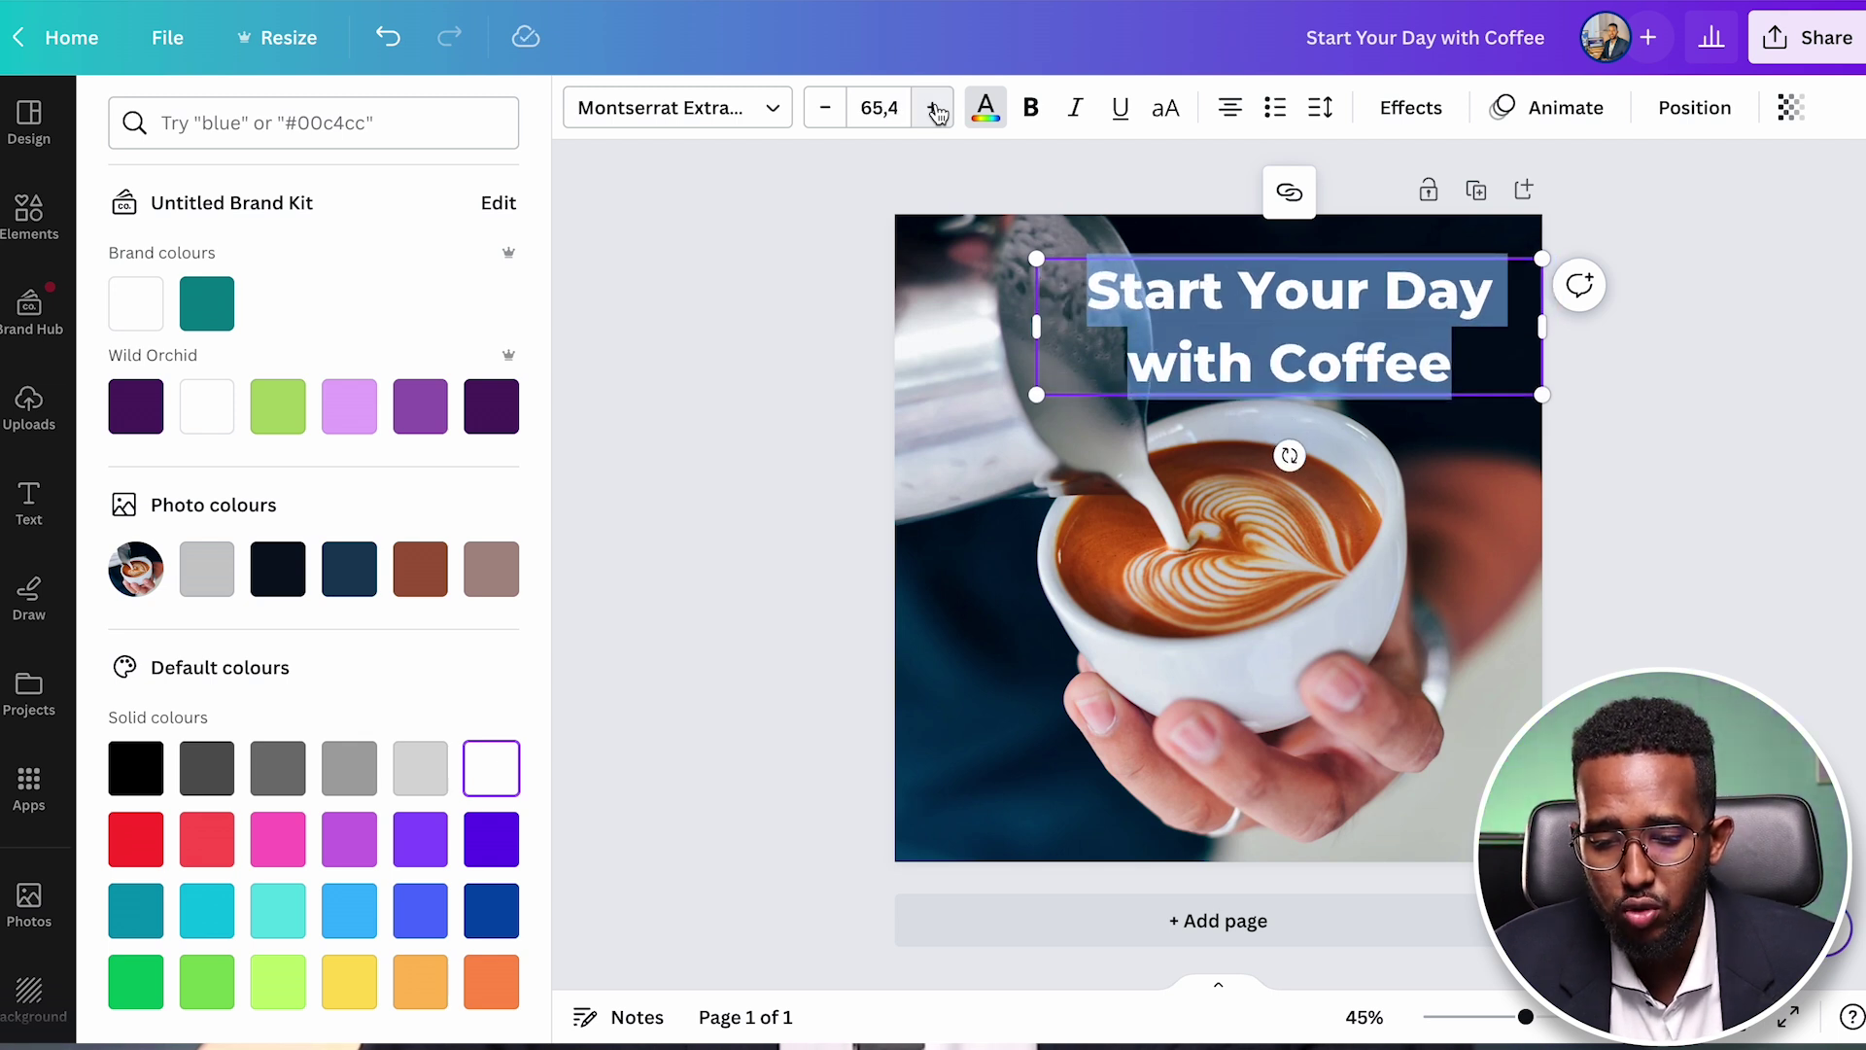
- Scale the two-line heading down to font size 46.4 and centre it in the dark area beside the milk jug
left_click_drag(1038, 261, 1183, 297)
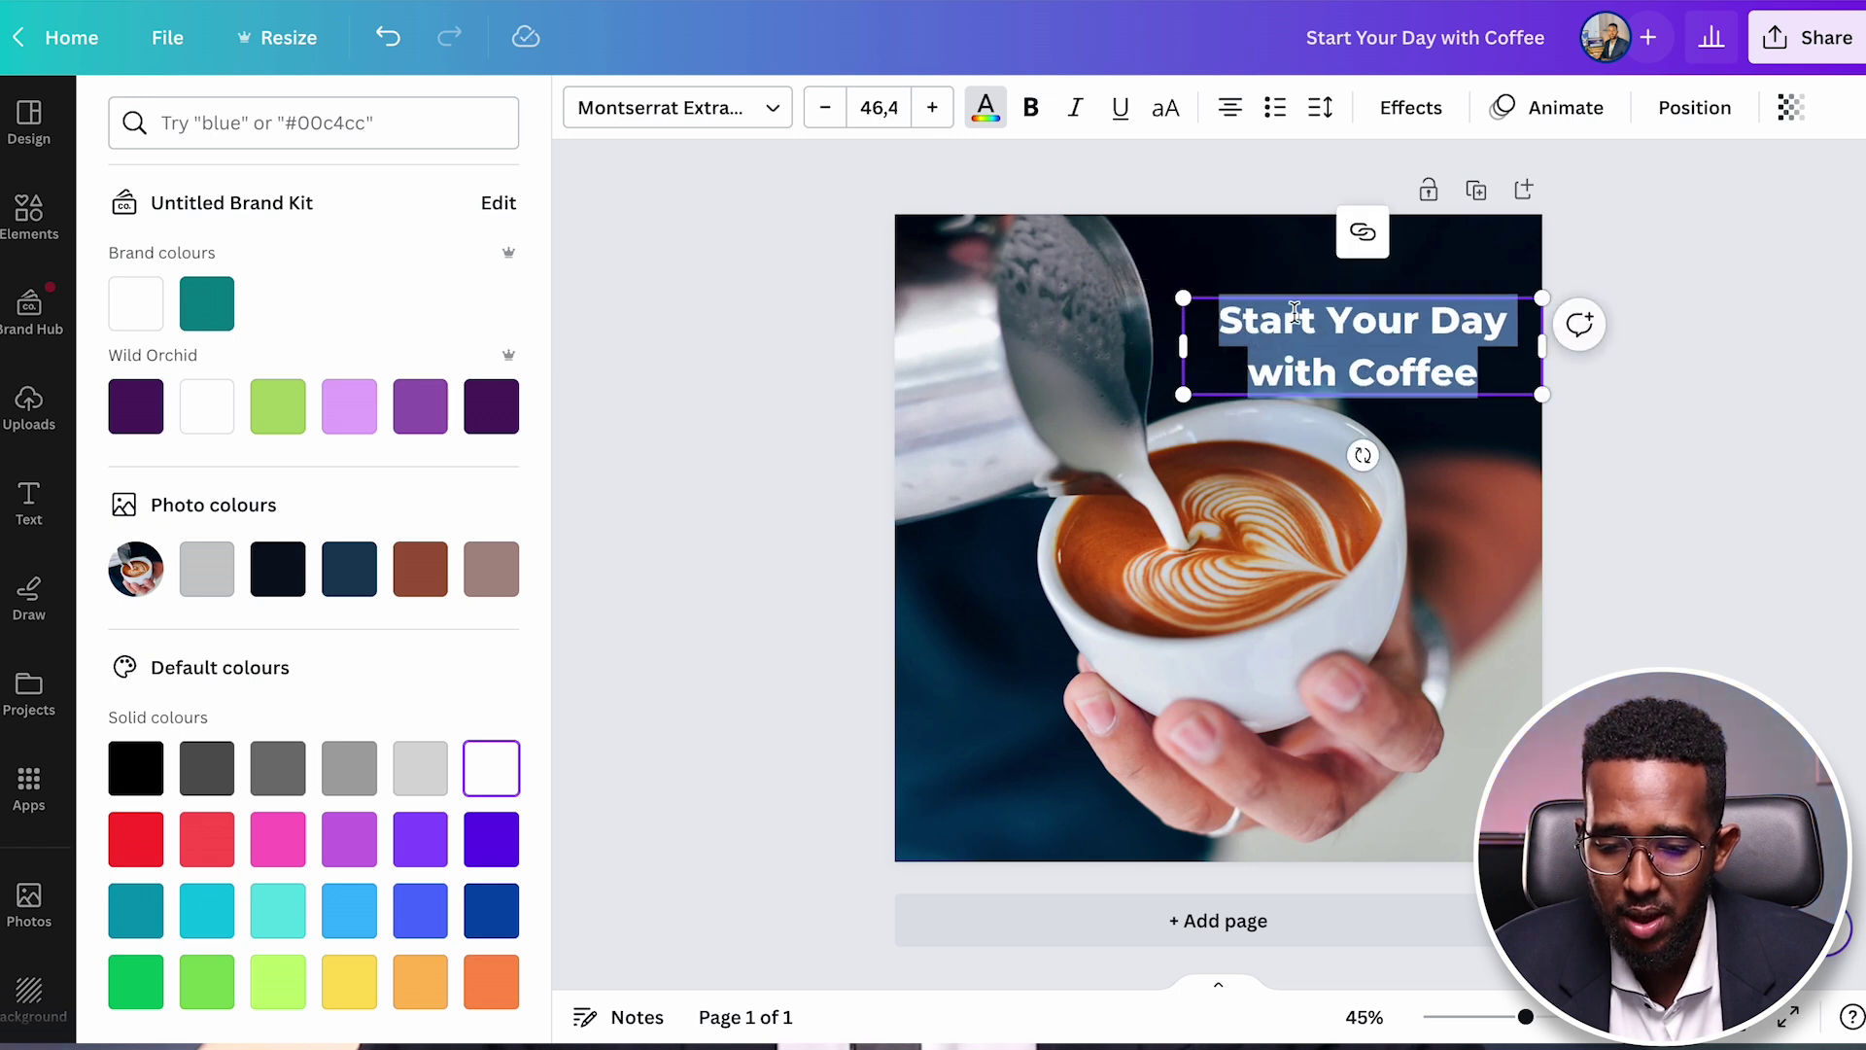
left_click(1356, 340)
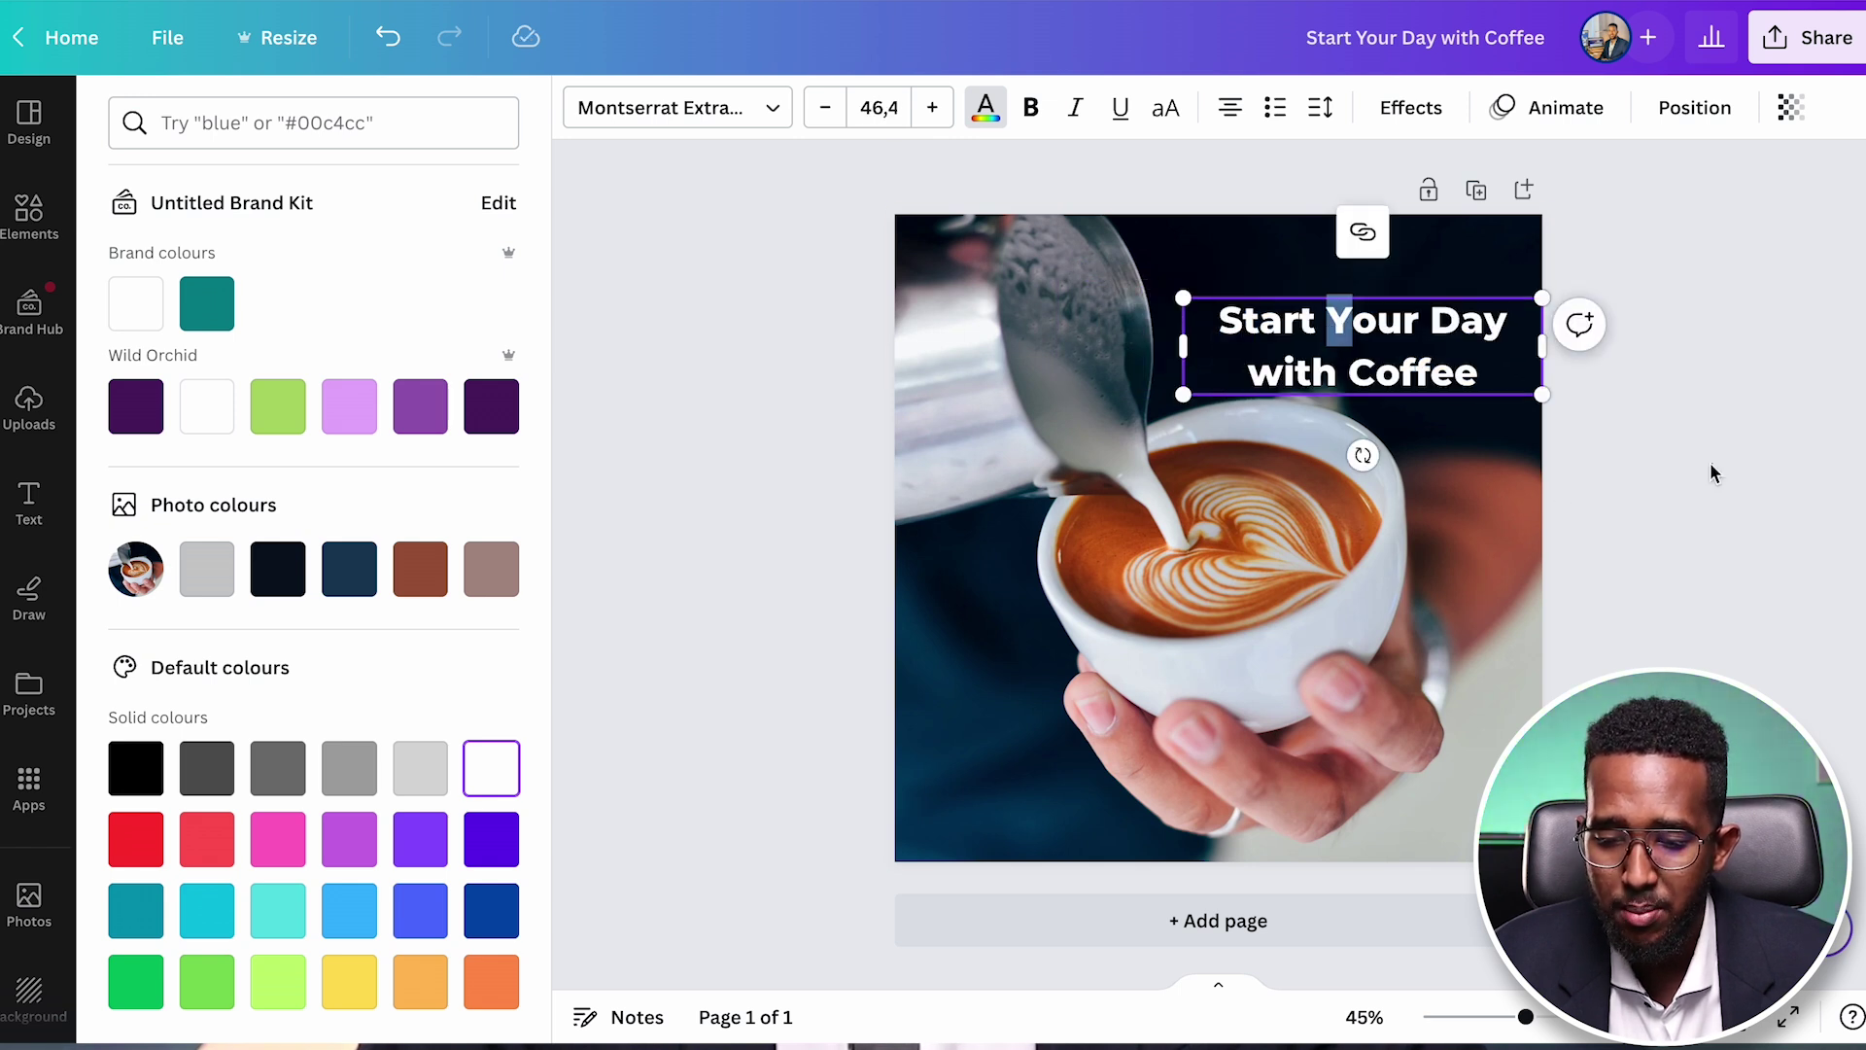
key("Escape")
left_click(1736, 418)
mouse_move(1475, 367)
left_mouse_down()
mouse_move(1412, 359)
mouse_move(1439, 363)
left_mouse_up()
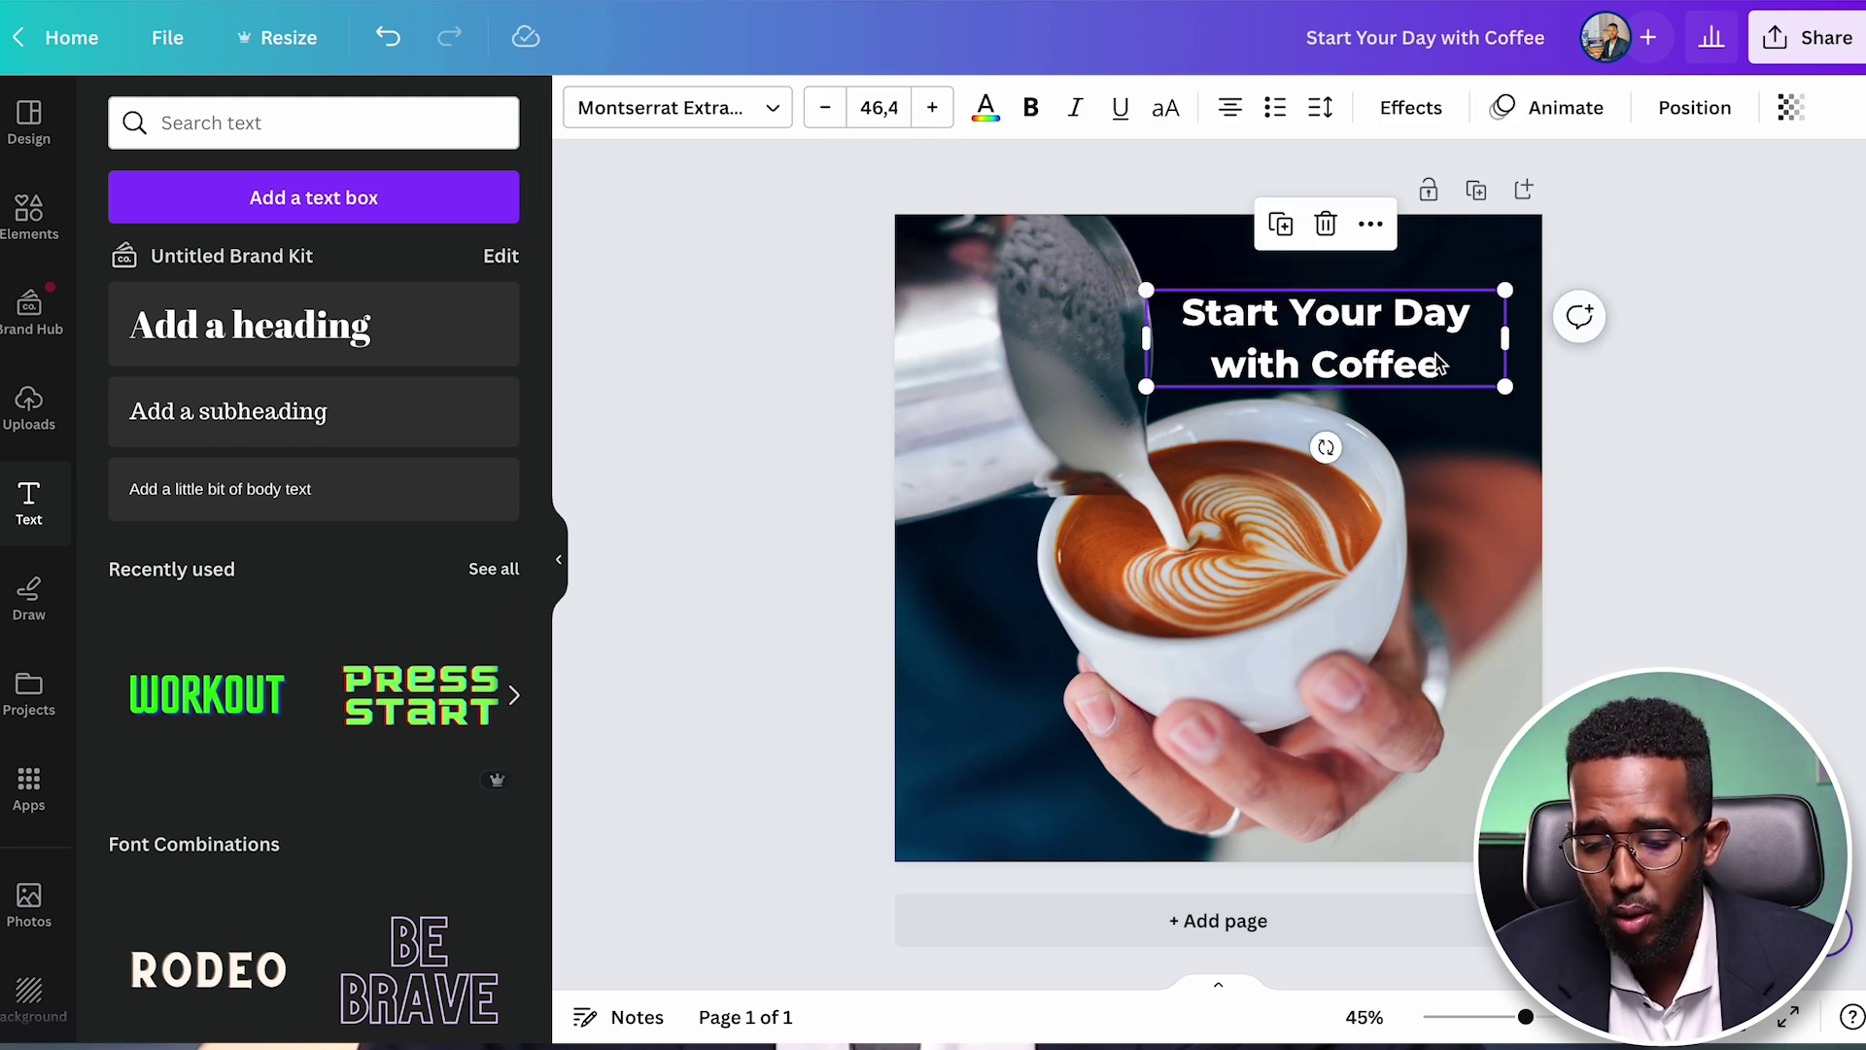
left_click(1630, 465)
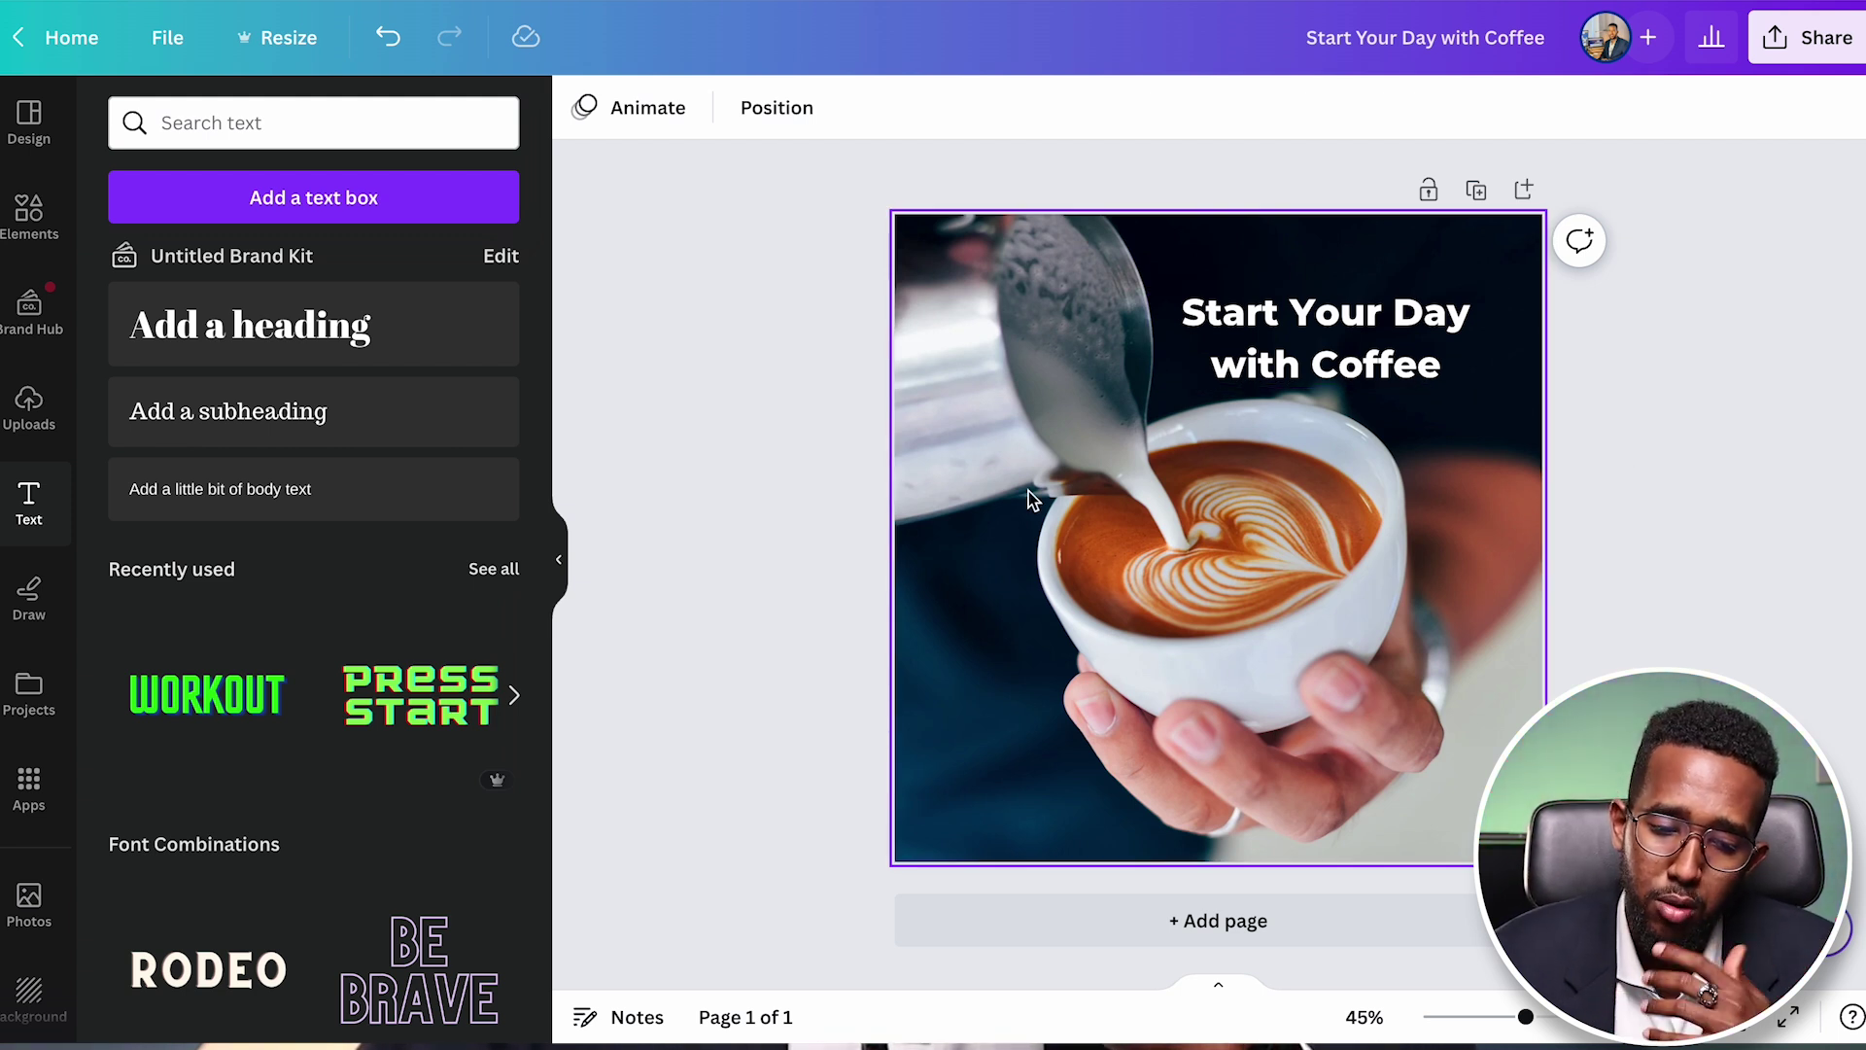
- Clear the "coffee art" search and search the elements library for "LOGO"
left_click(27, 408)
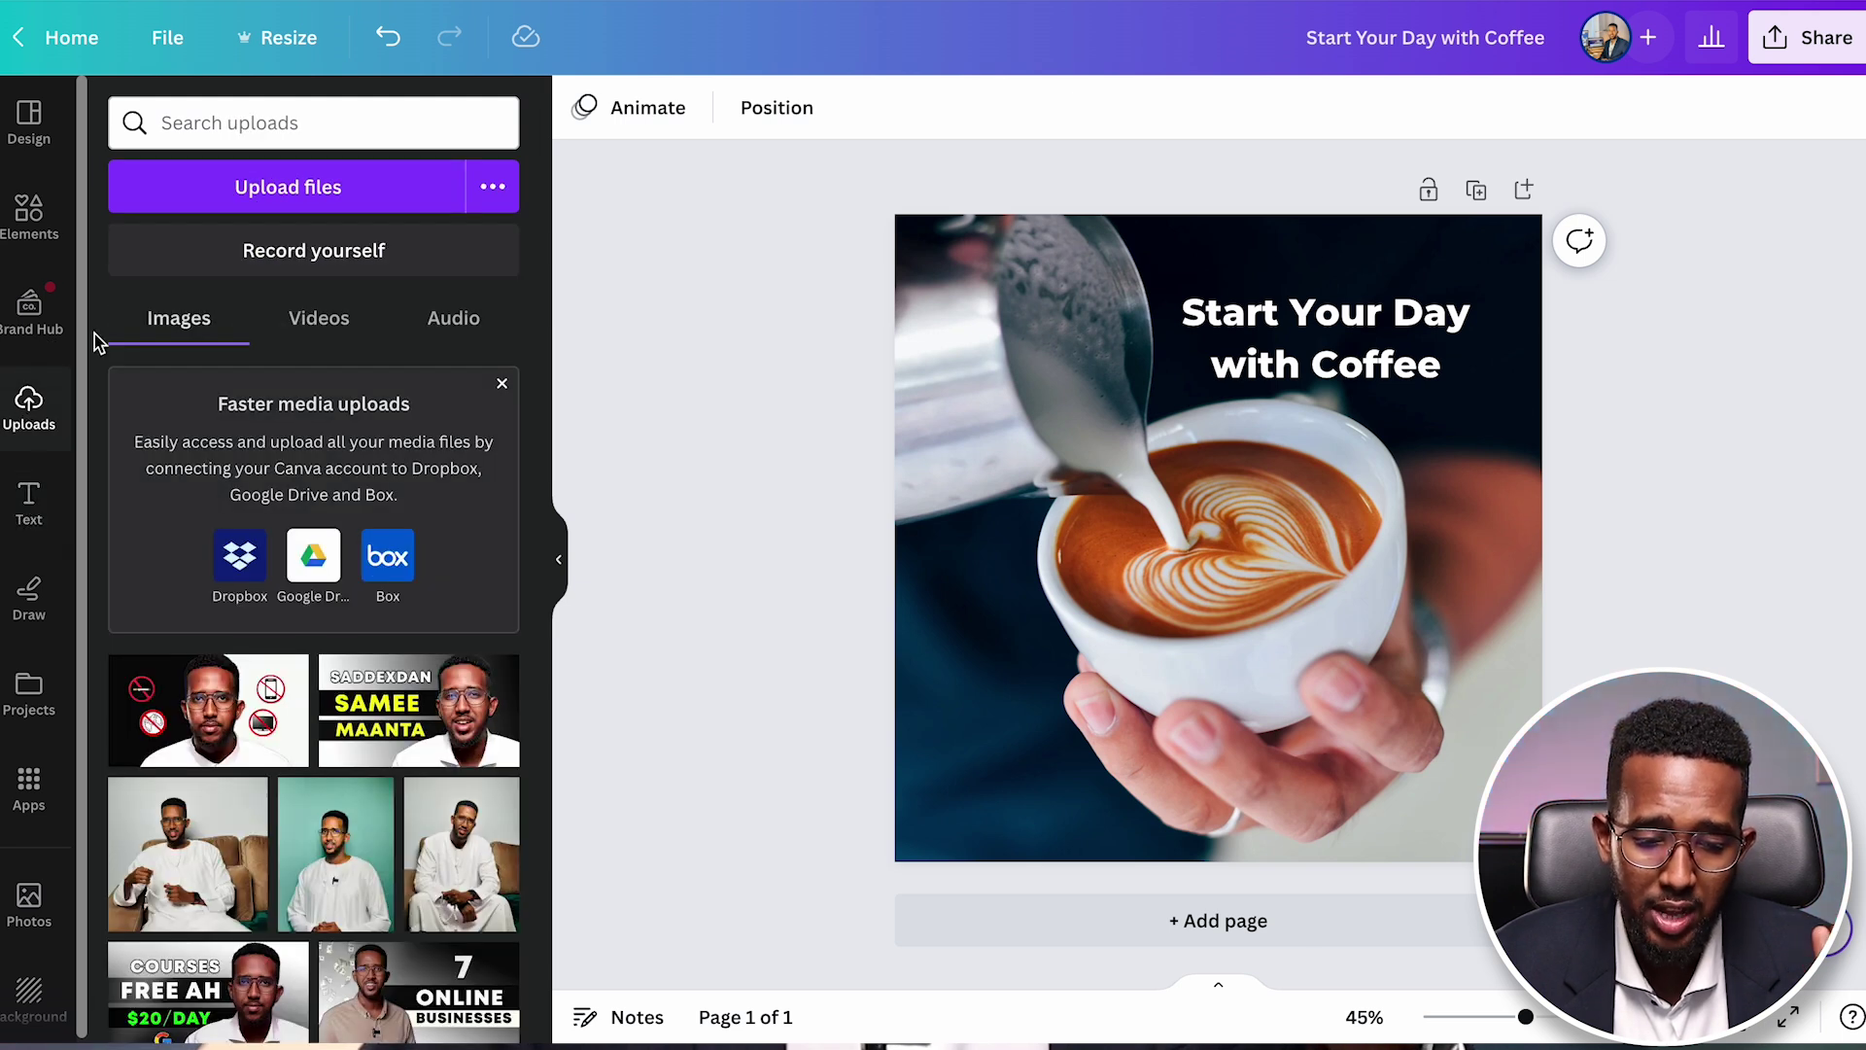
left_click(29, 216)
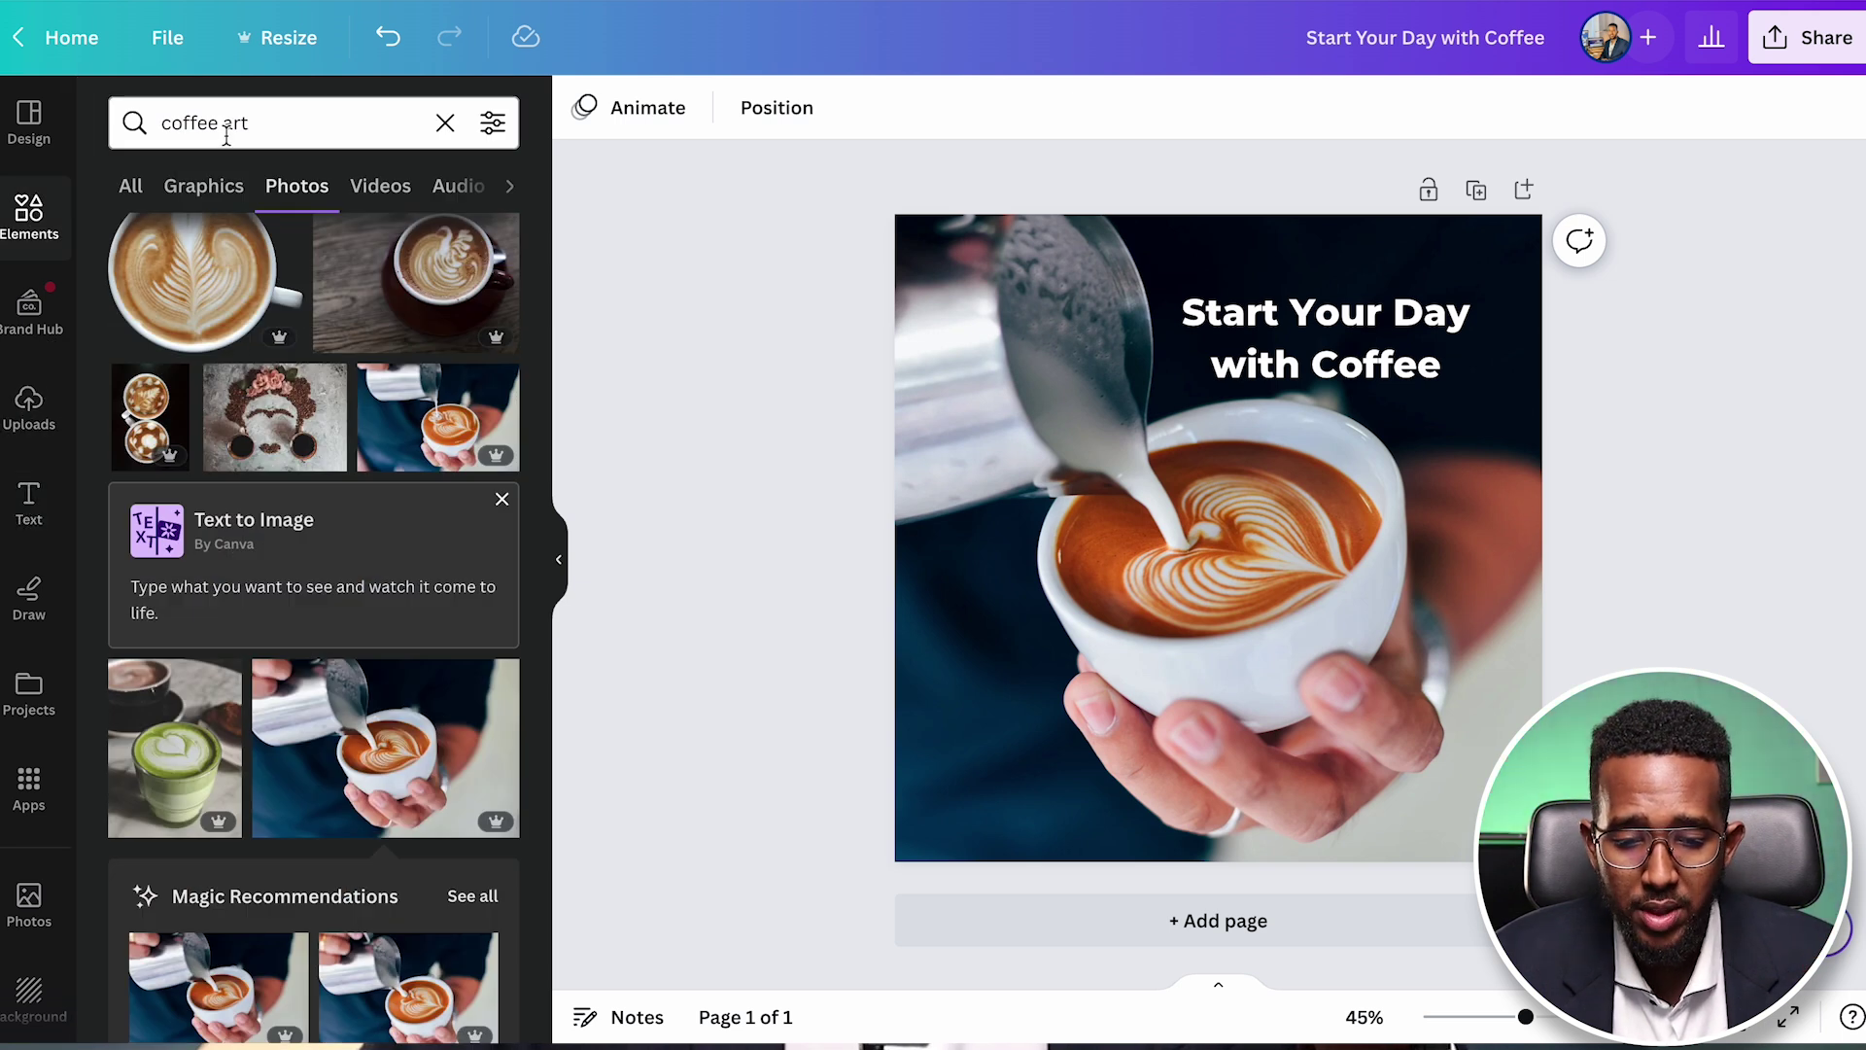
left_click(227, 136)
left_click(444, 122)
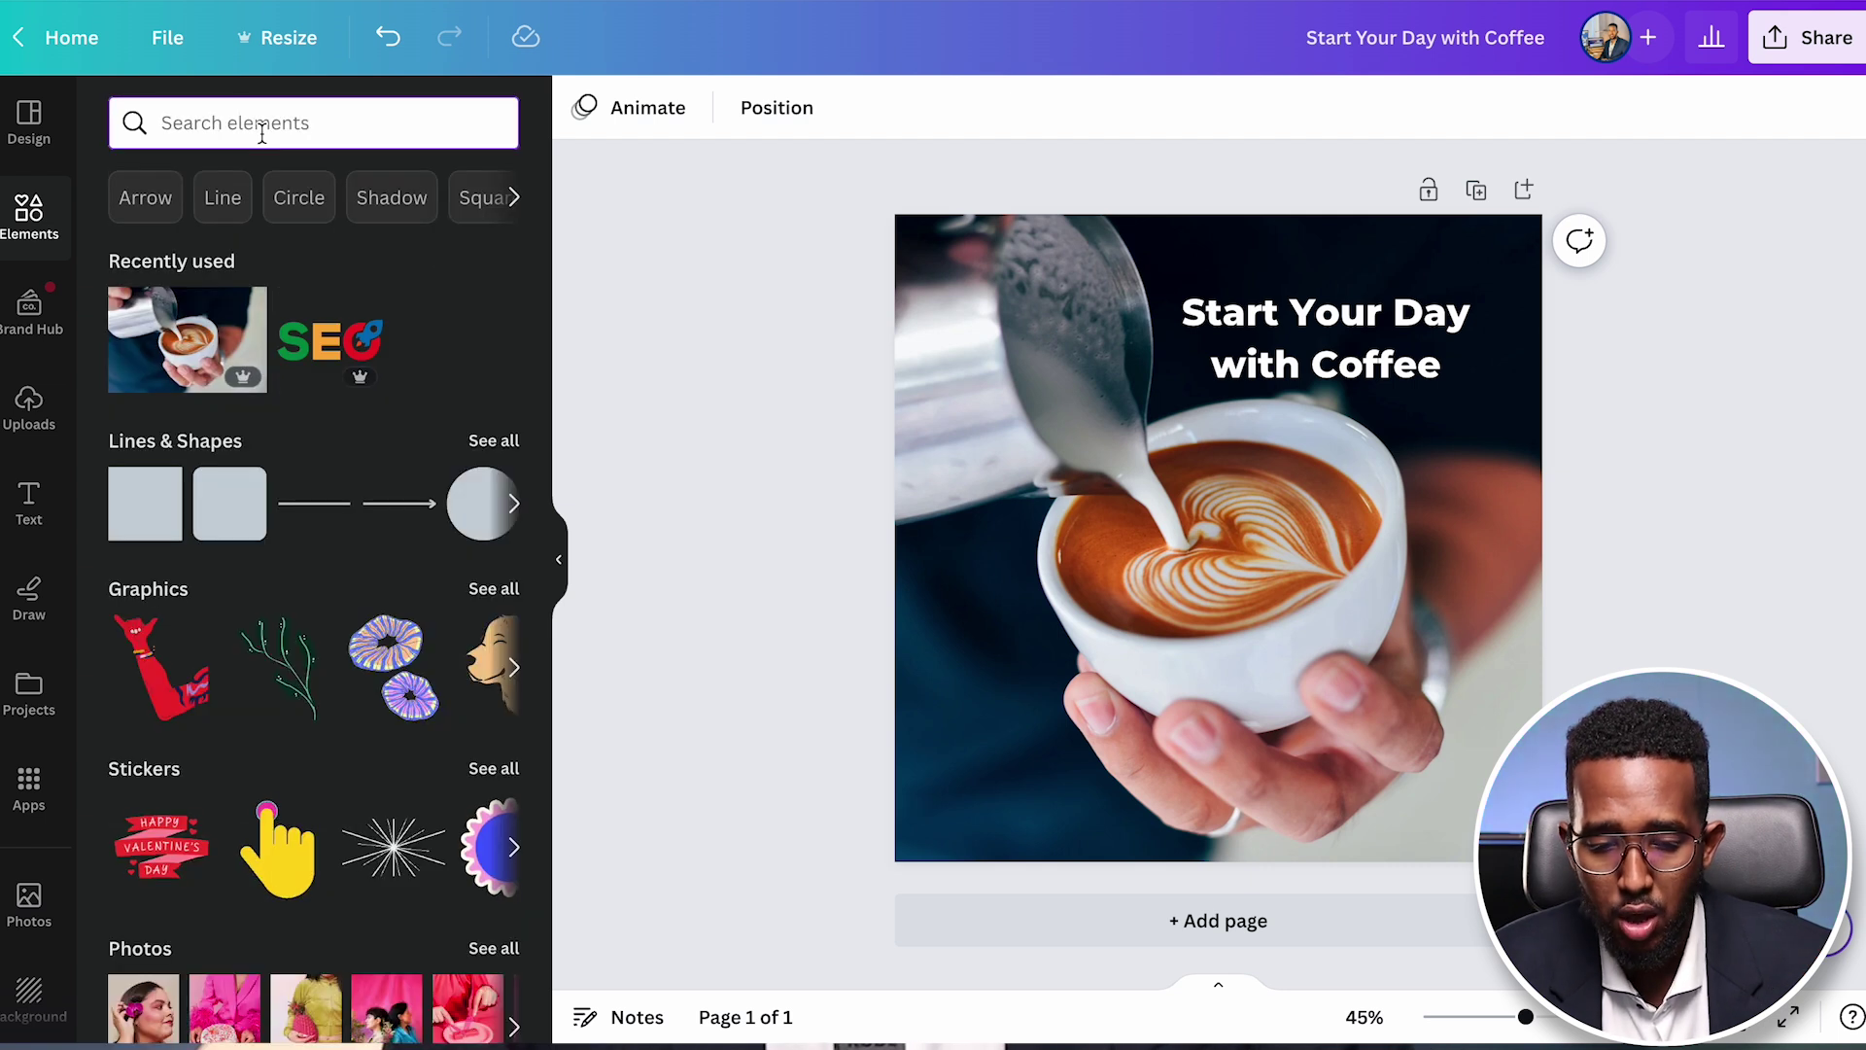
type("logo")
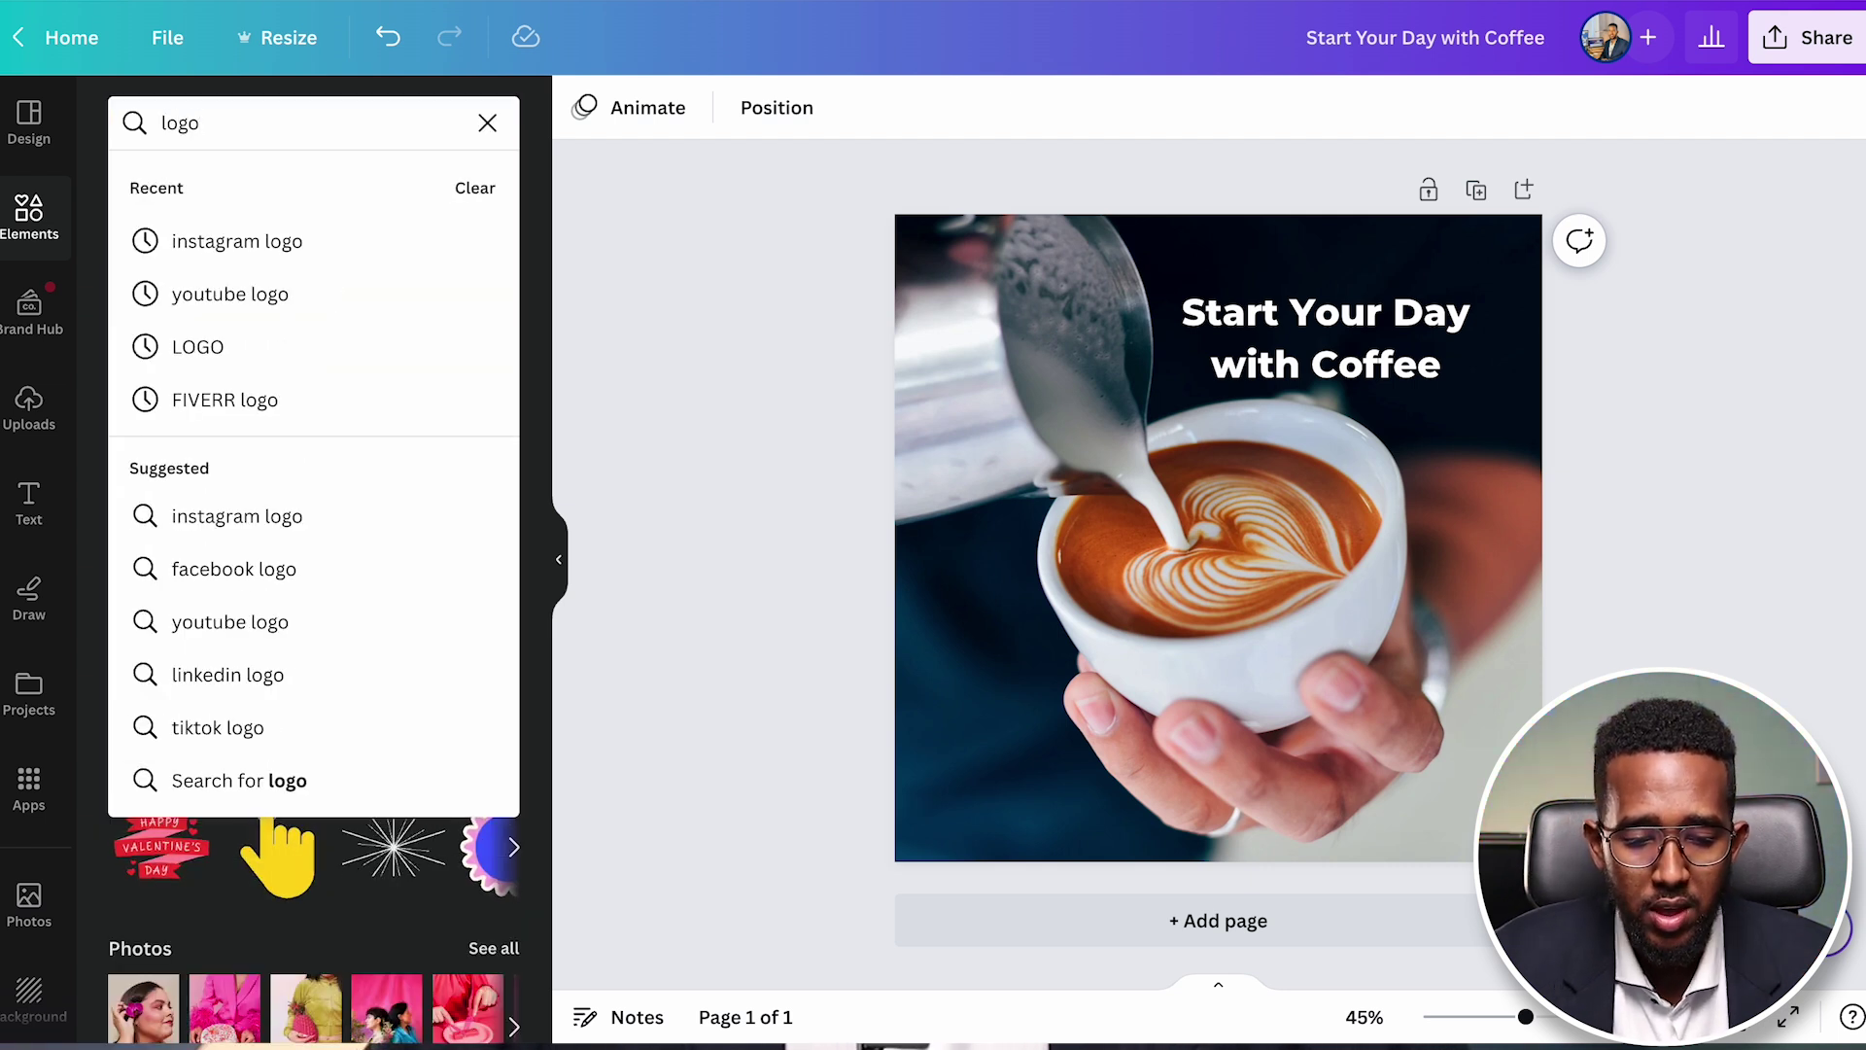
left_click(222, 348)
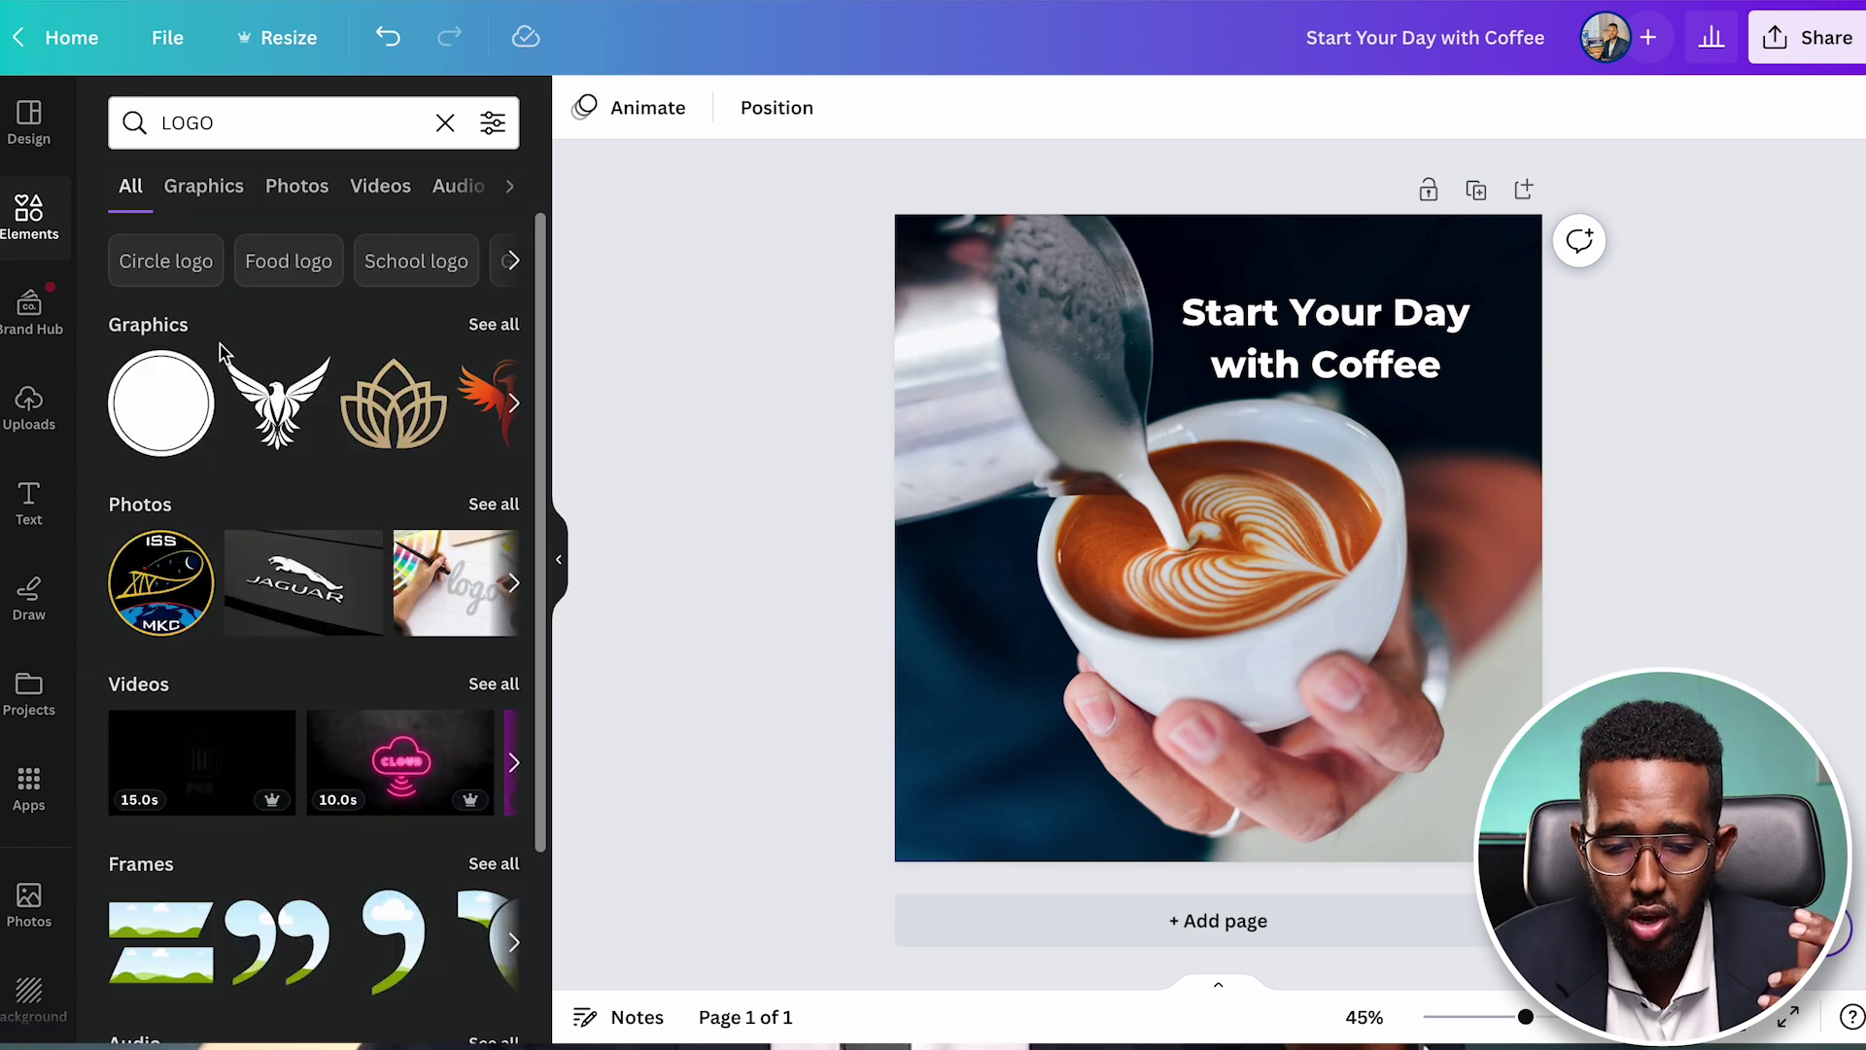
- Replace the elements search term with "coffee logo" and run the search
left_click(256, 124)
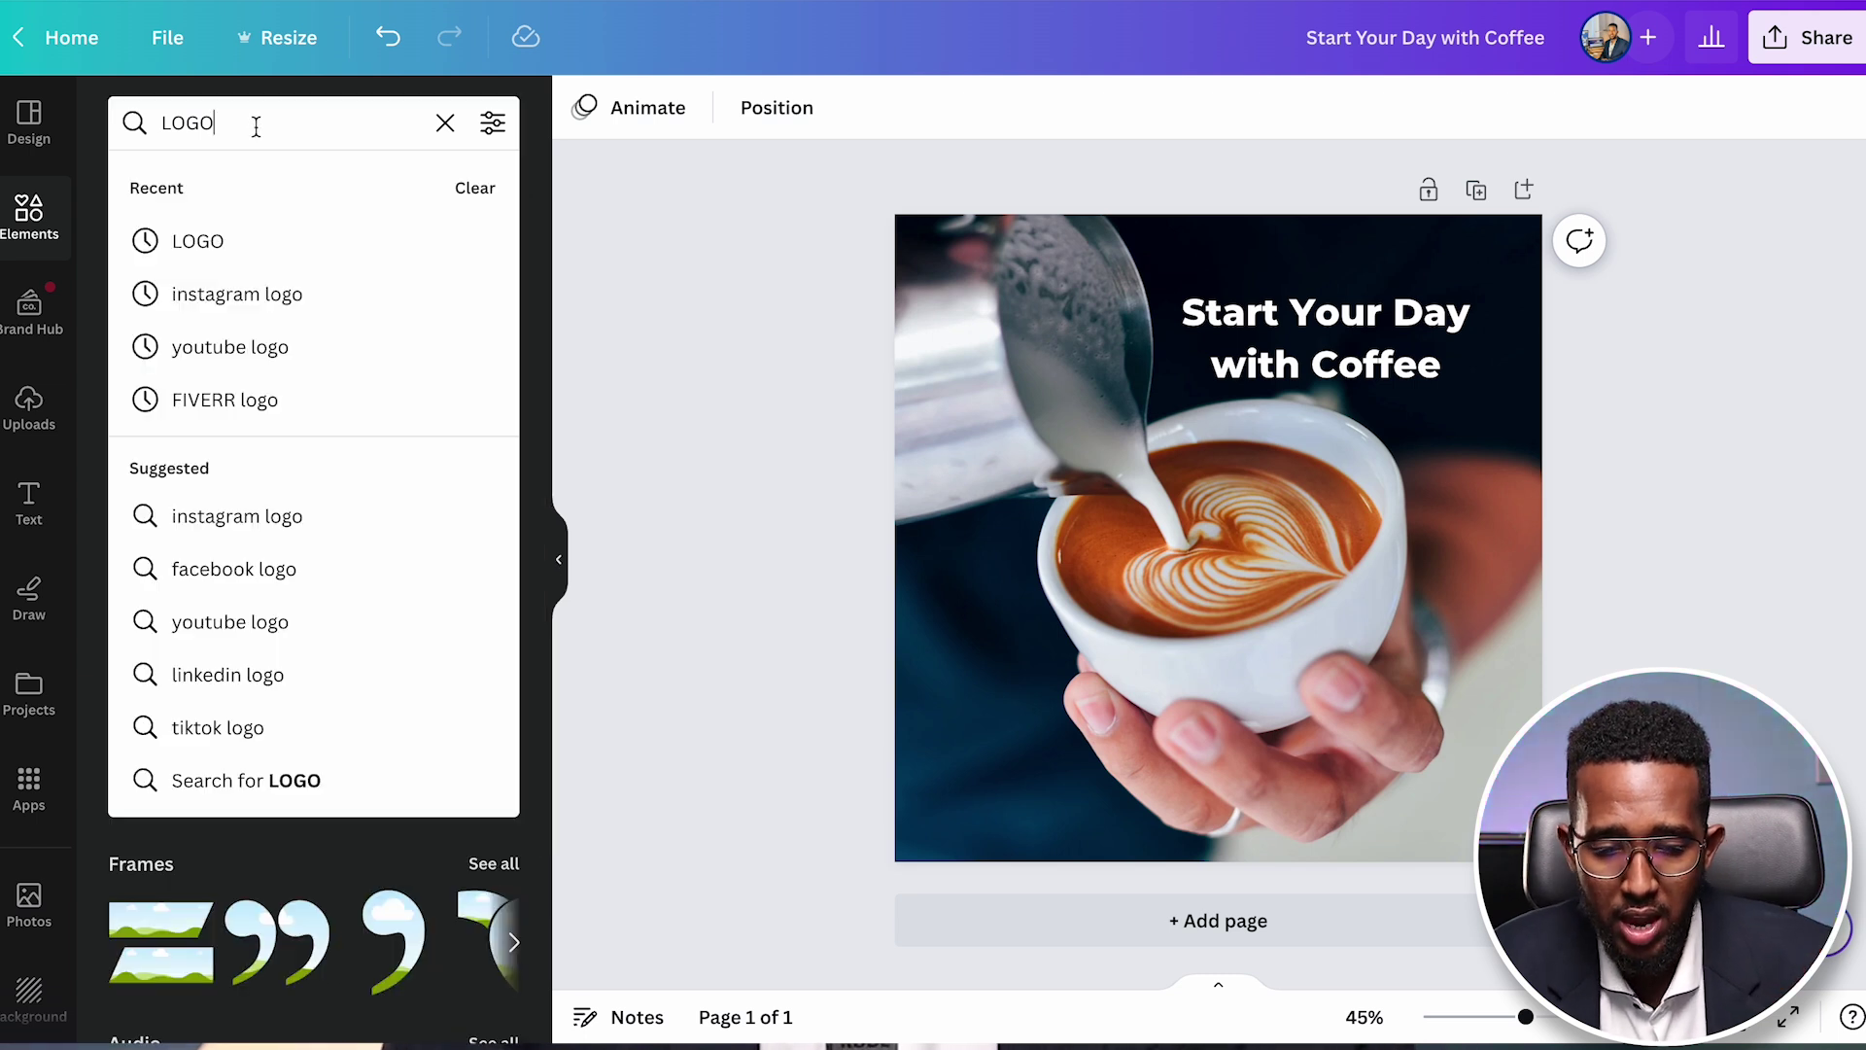
key("BackSpace")
key("BackSpace")
key("BackSpace")
key("BackSpace")
type("cof")
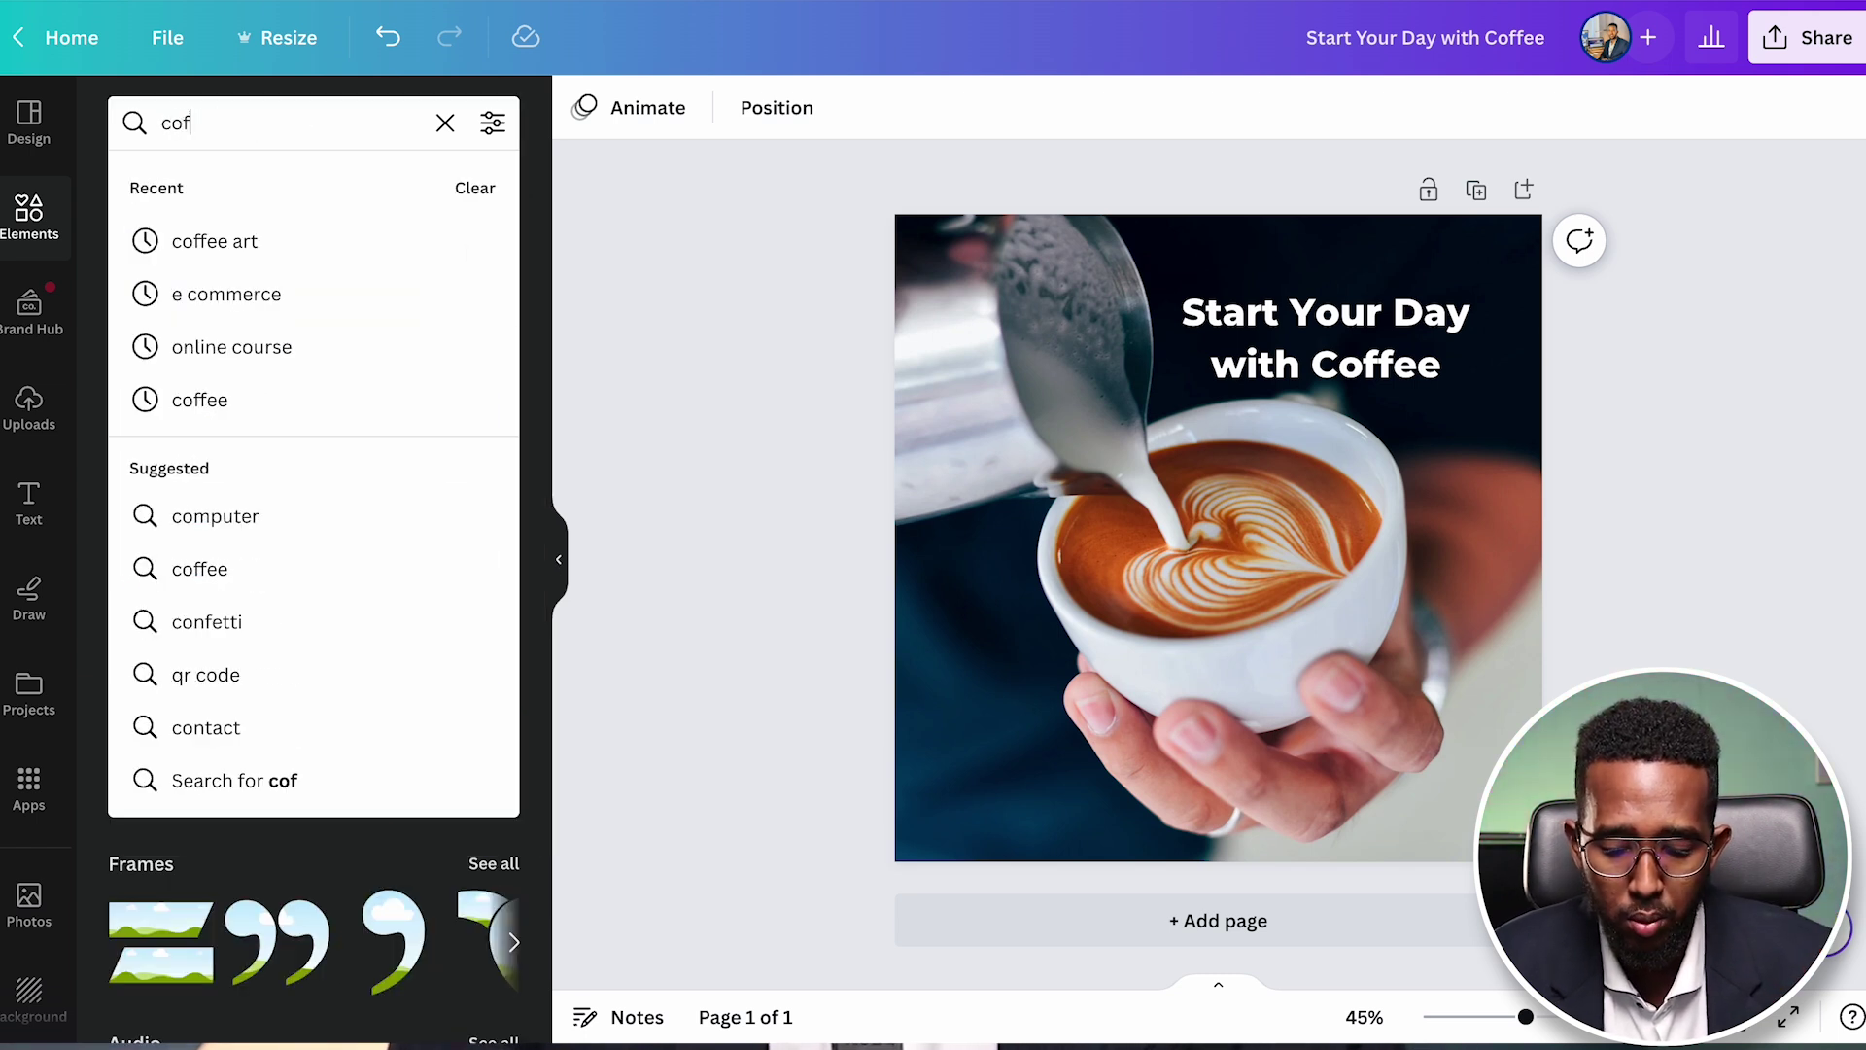
type("fee logo")
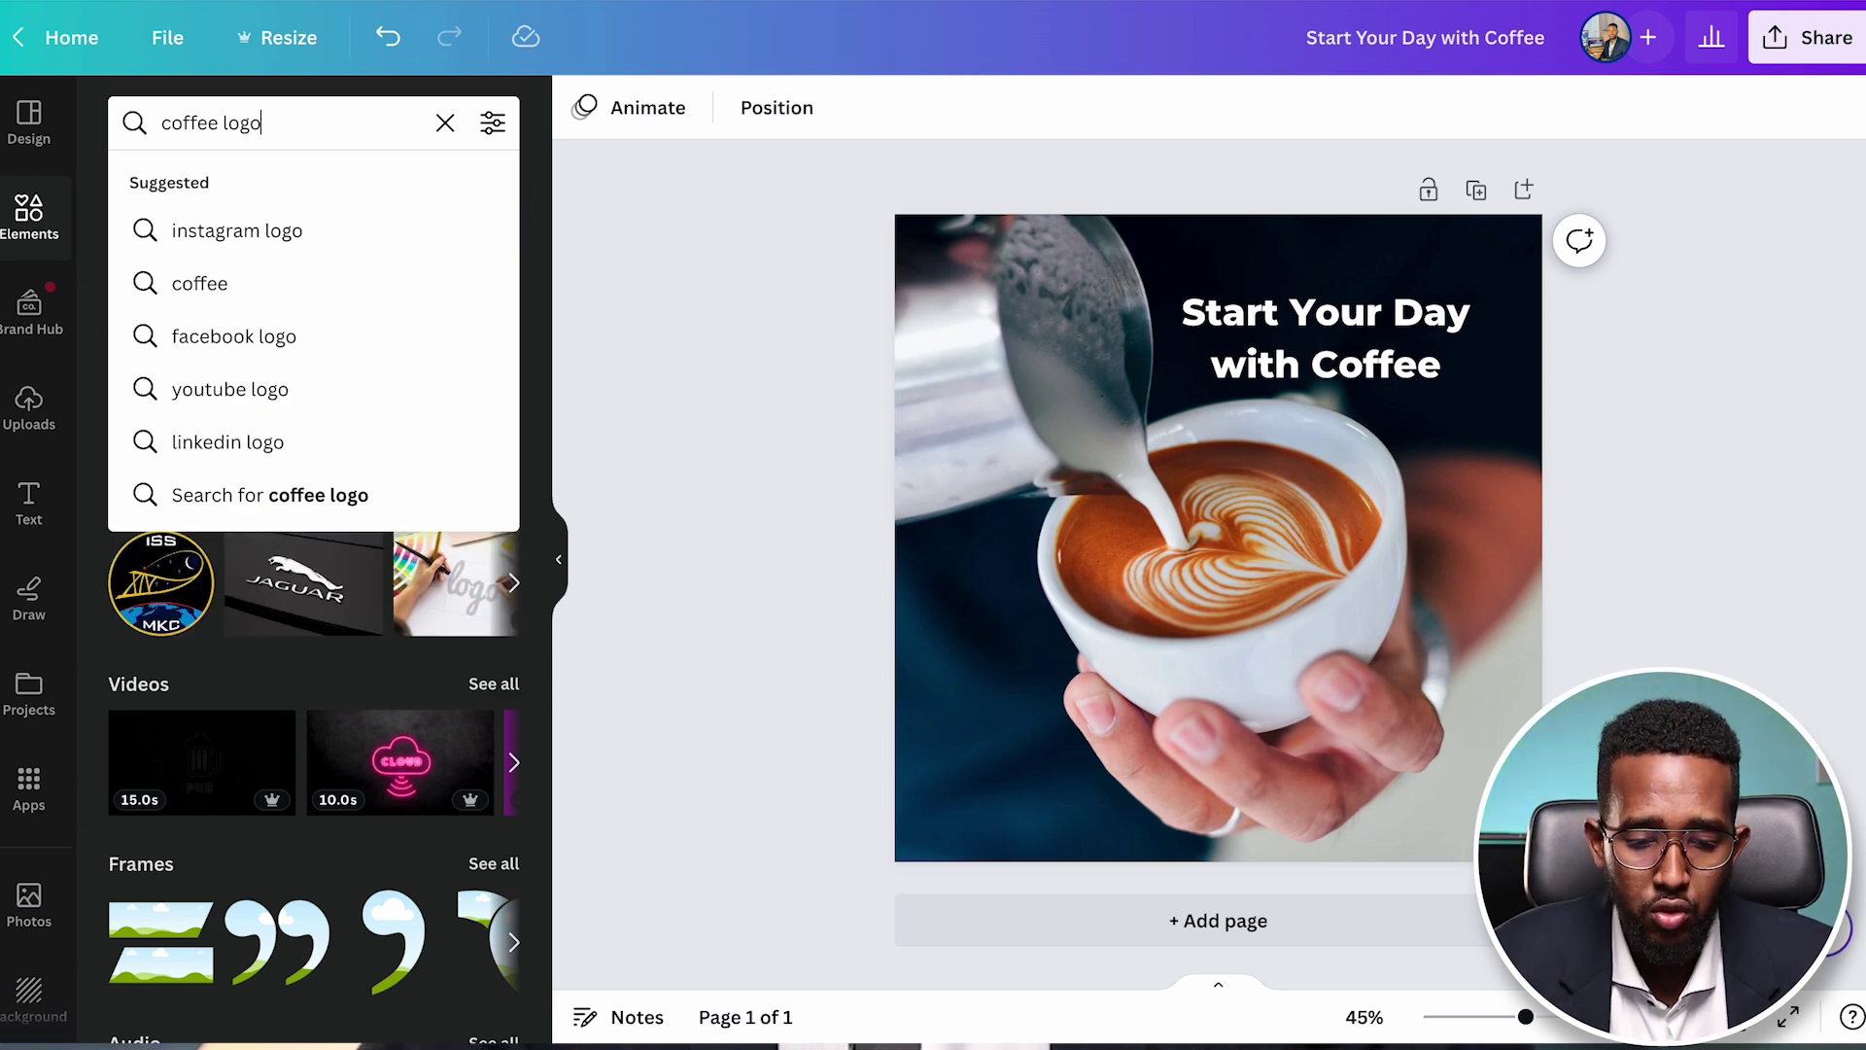
key("Return")
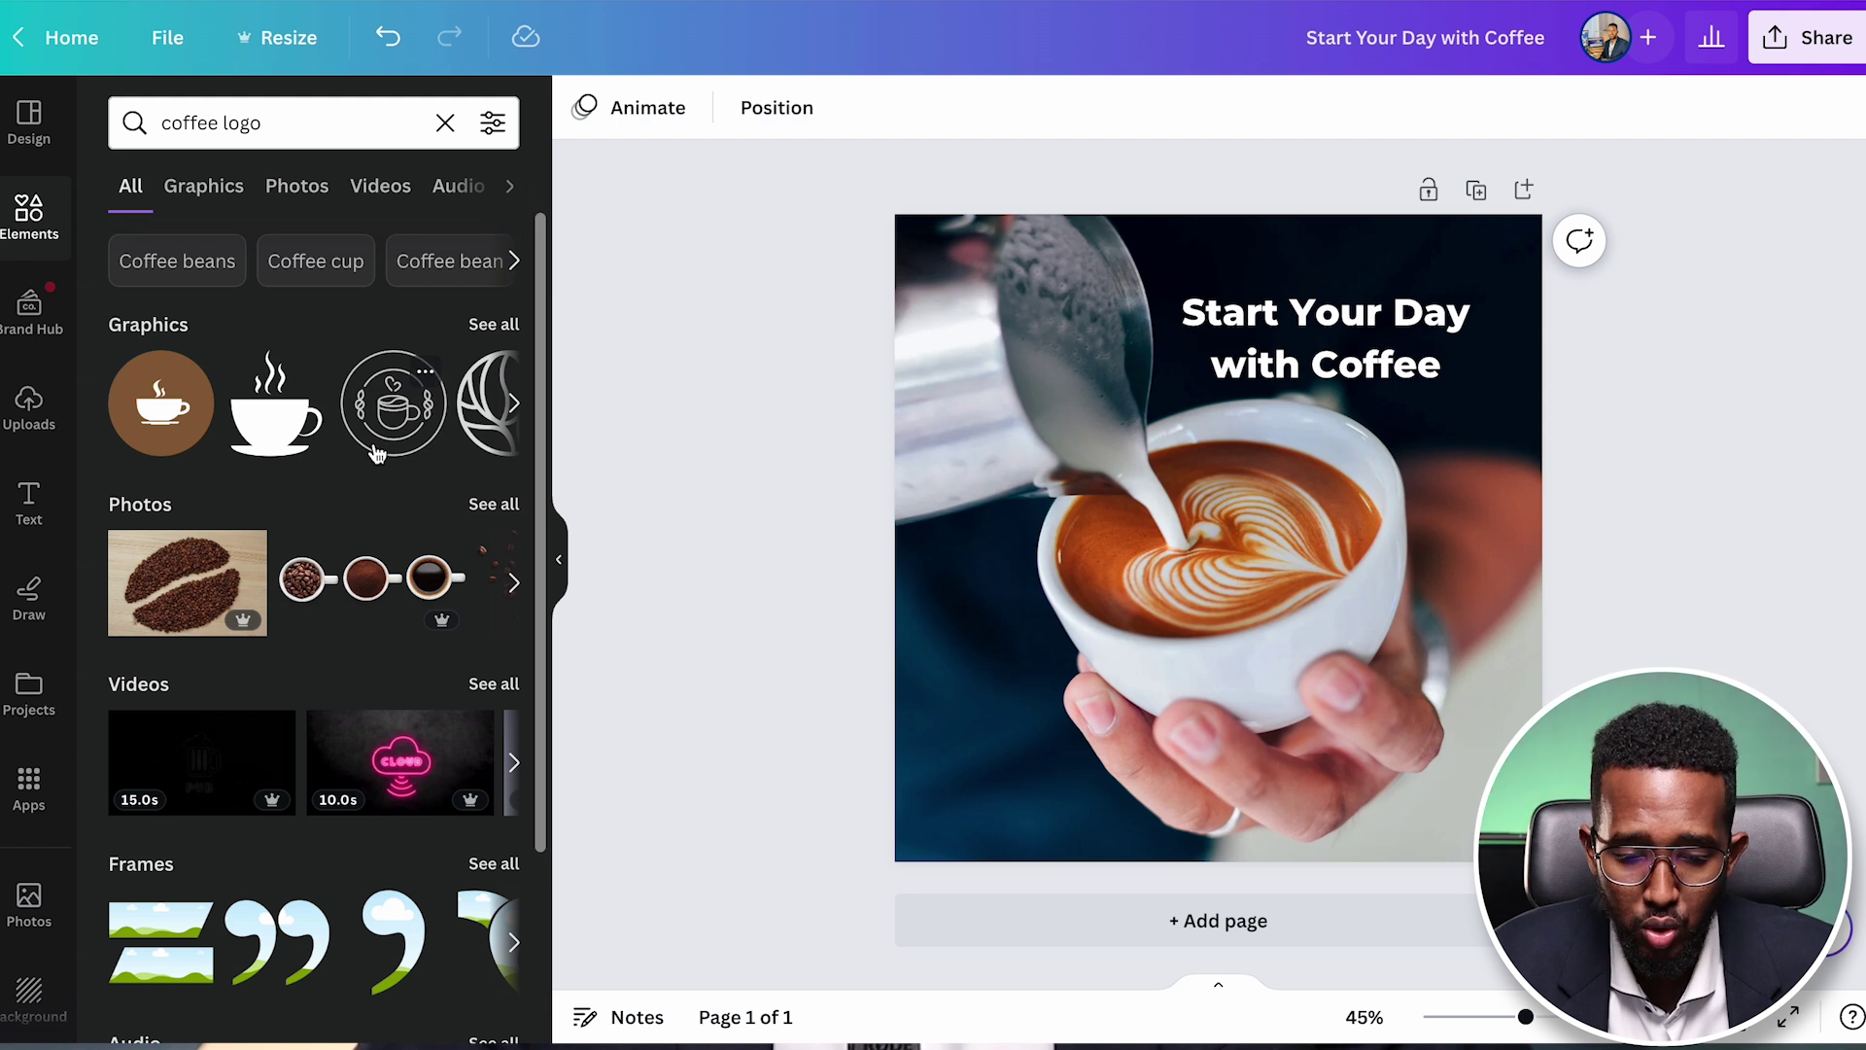
- Browse the coffee logo graphics and add the round "Coffee House" cup logo to the page
left_click(514, 404)
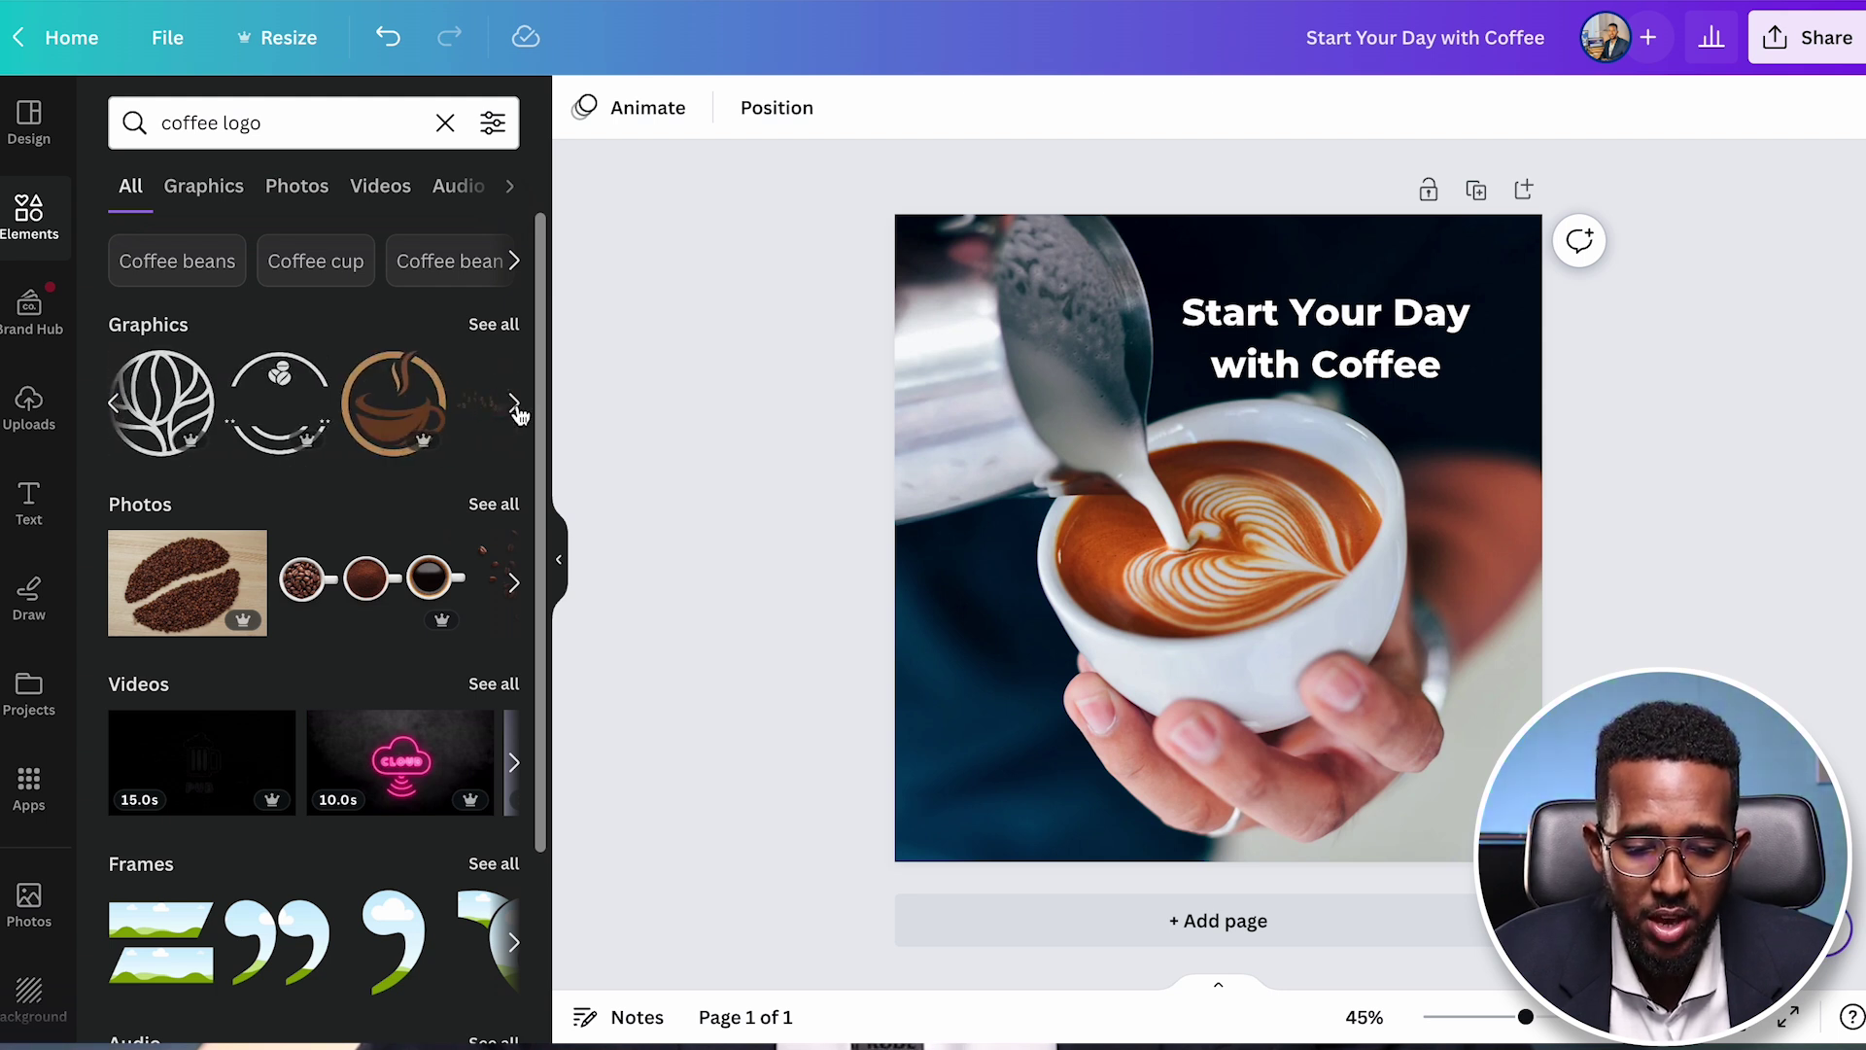
left_click(114, 405)
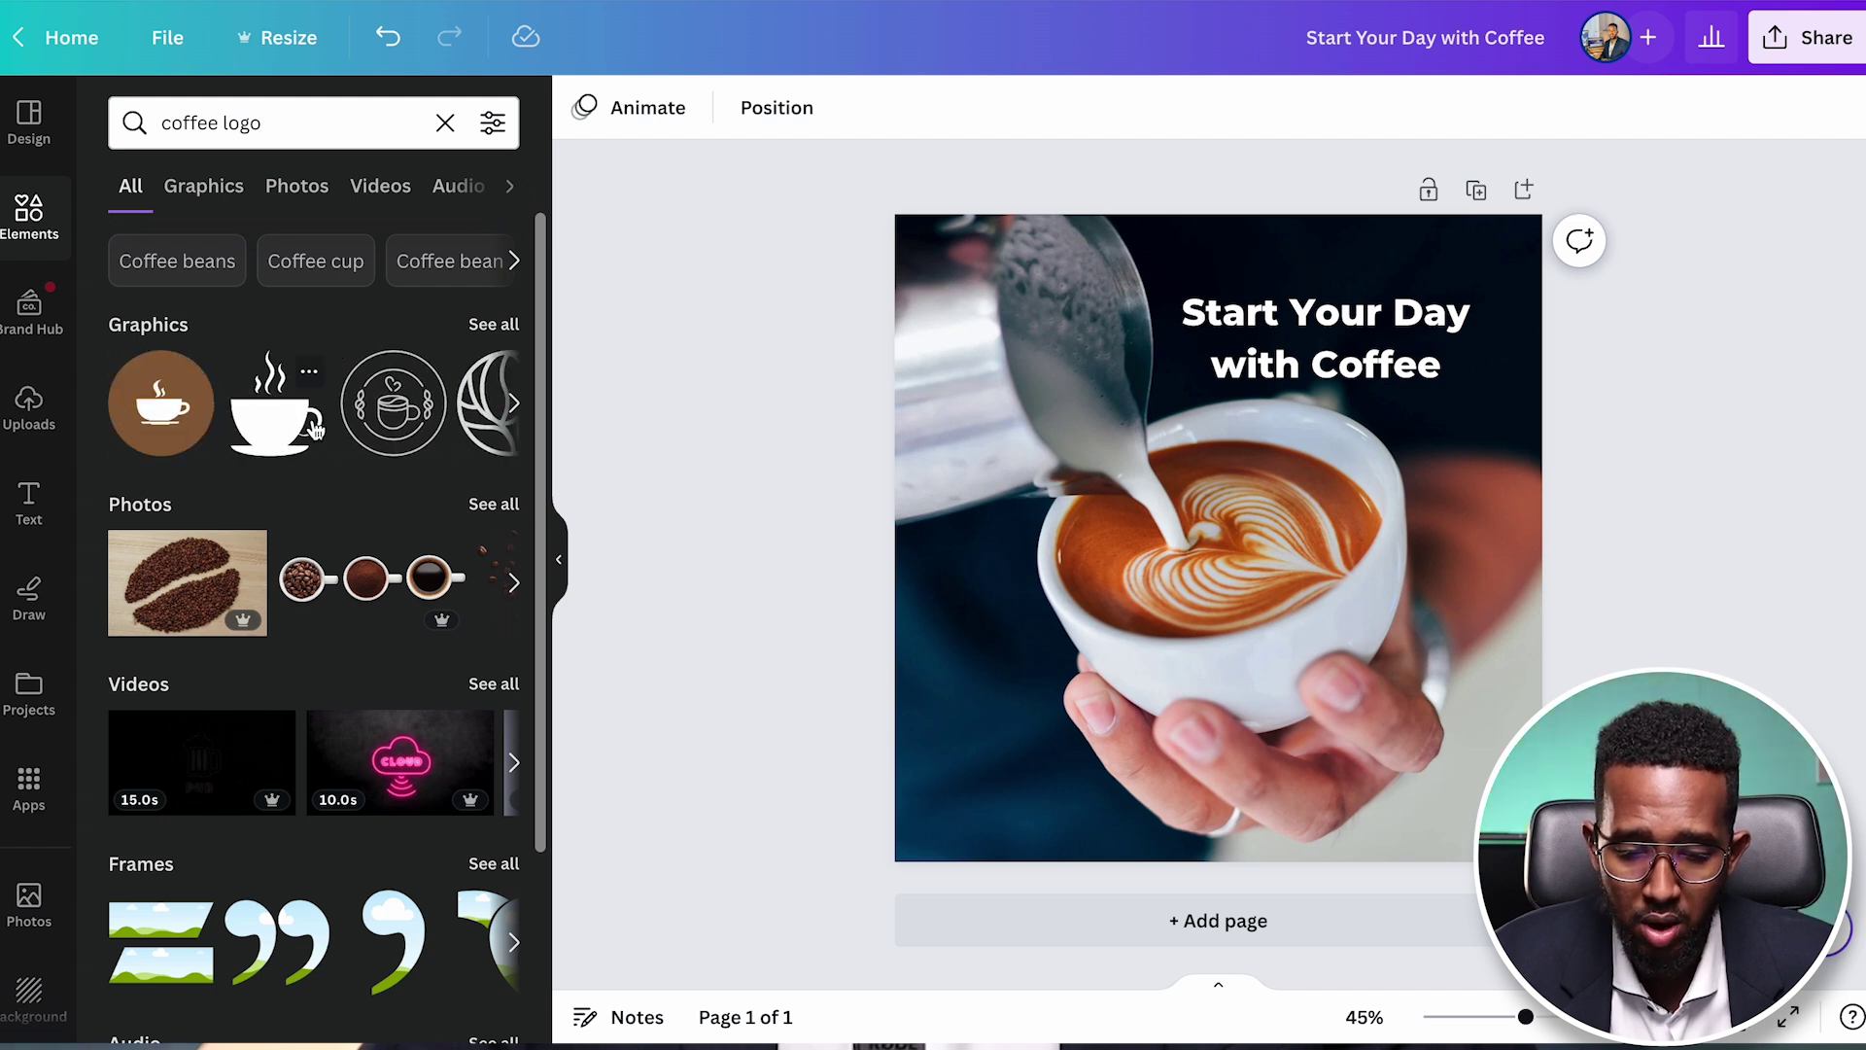
left_click(514, 404)
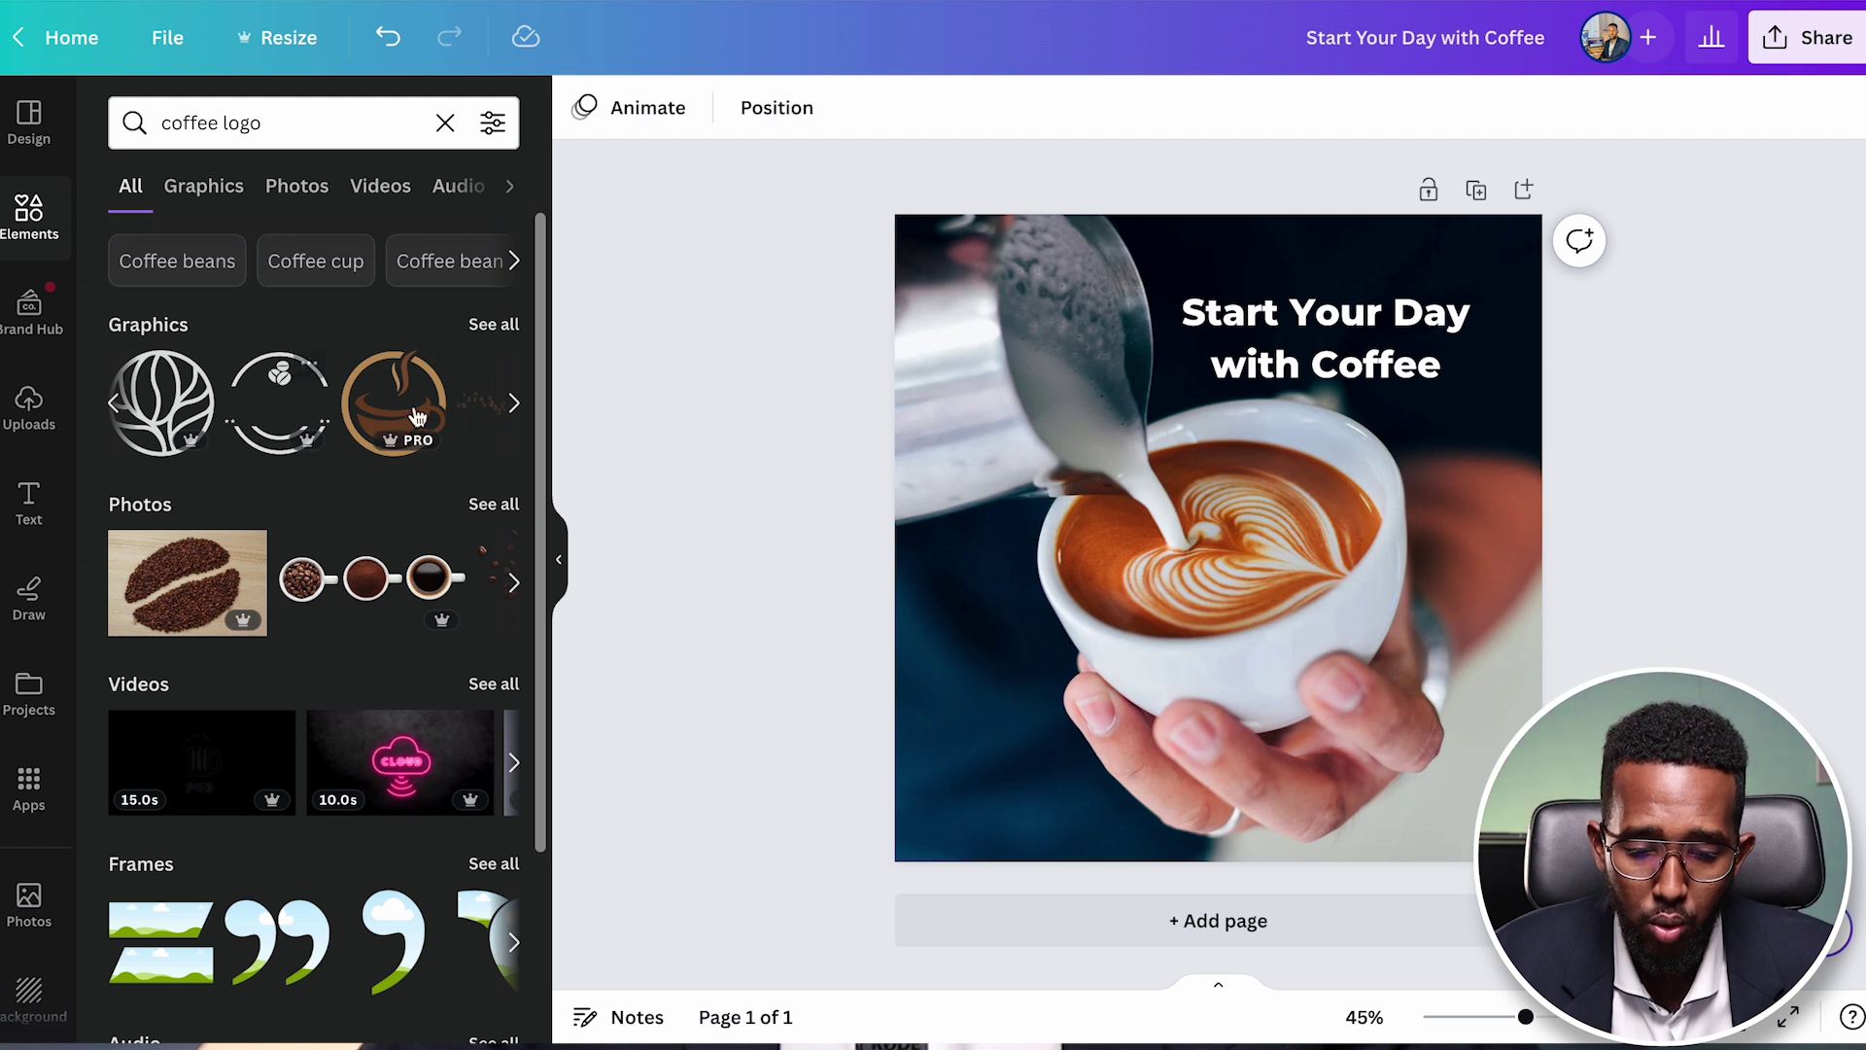
left_click(514, 408)
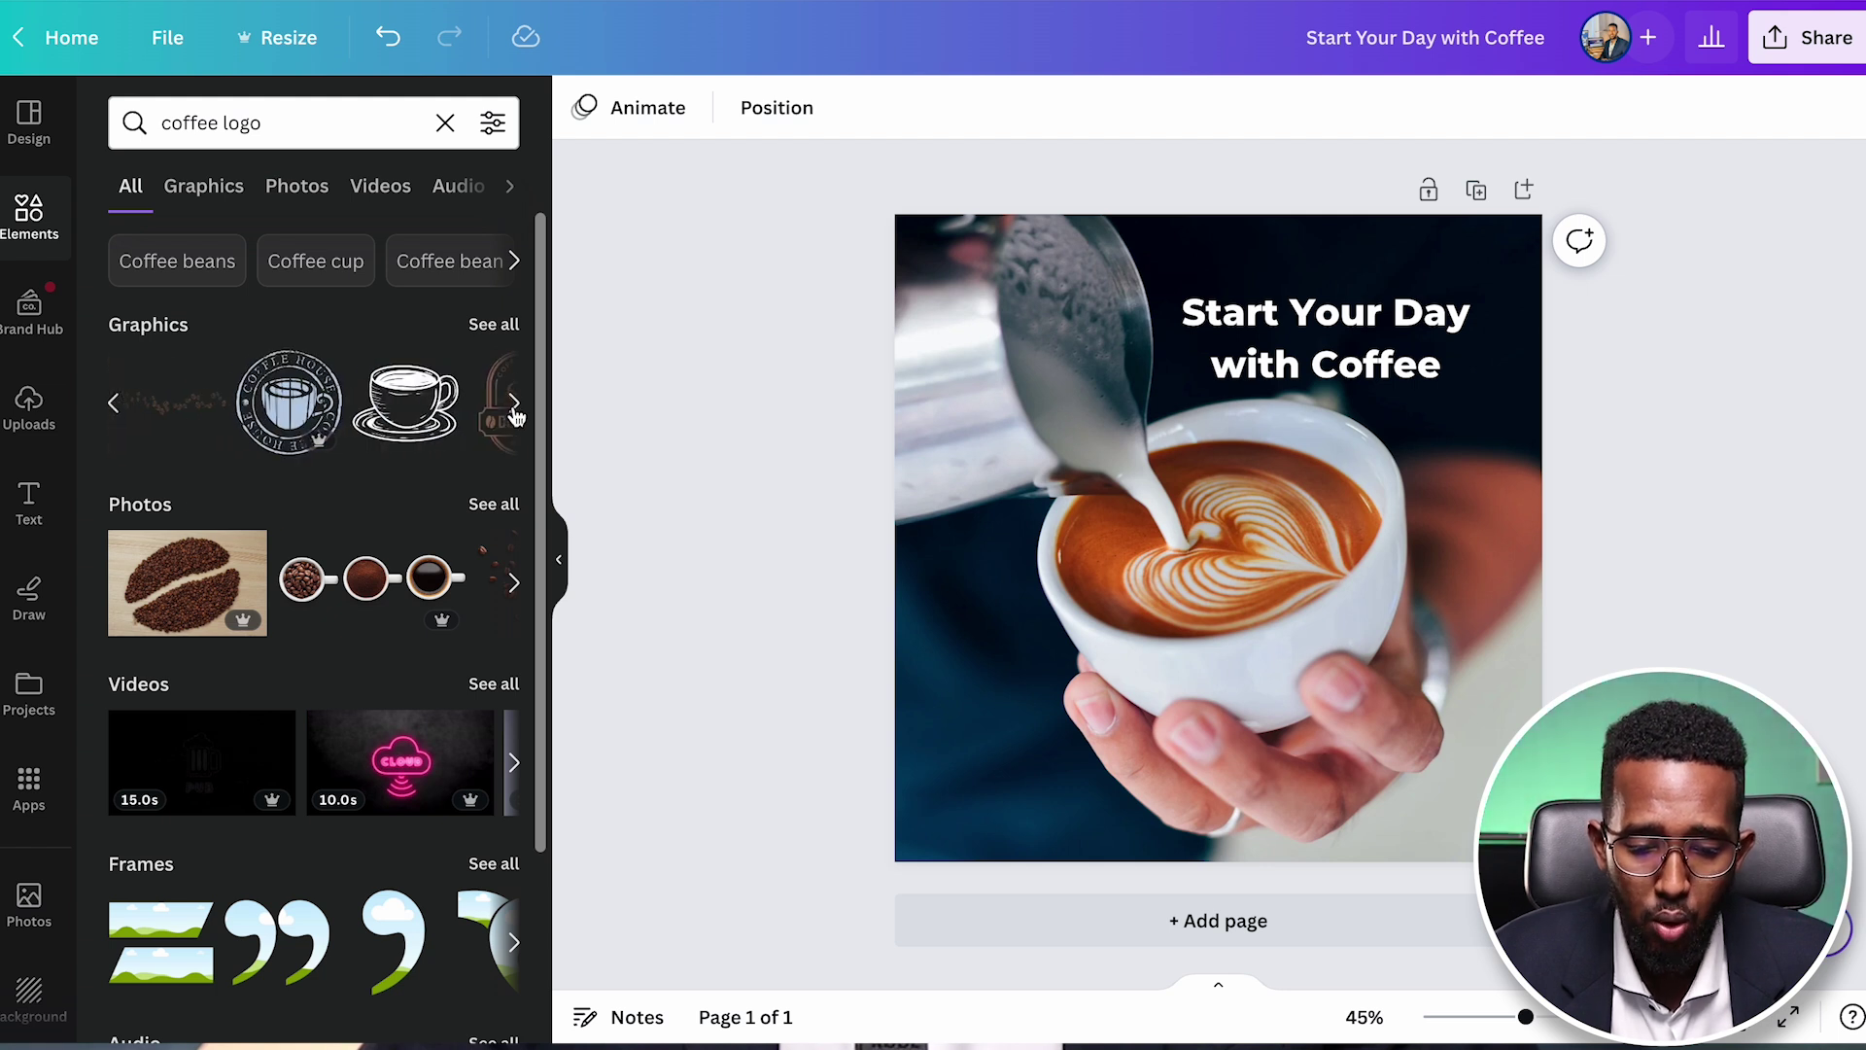
left_click(234, 431)
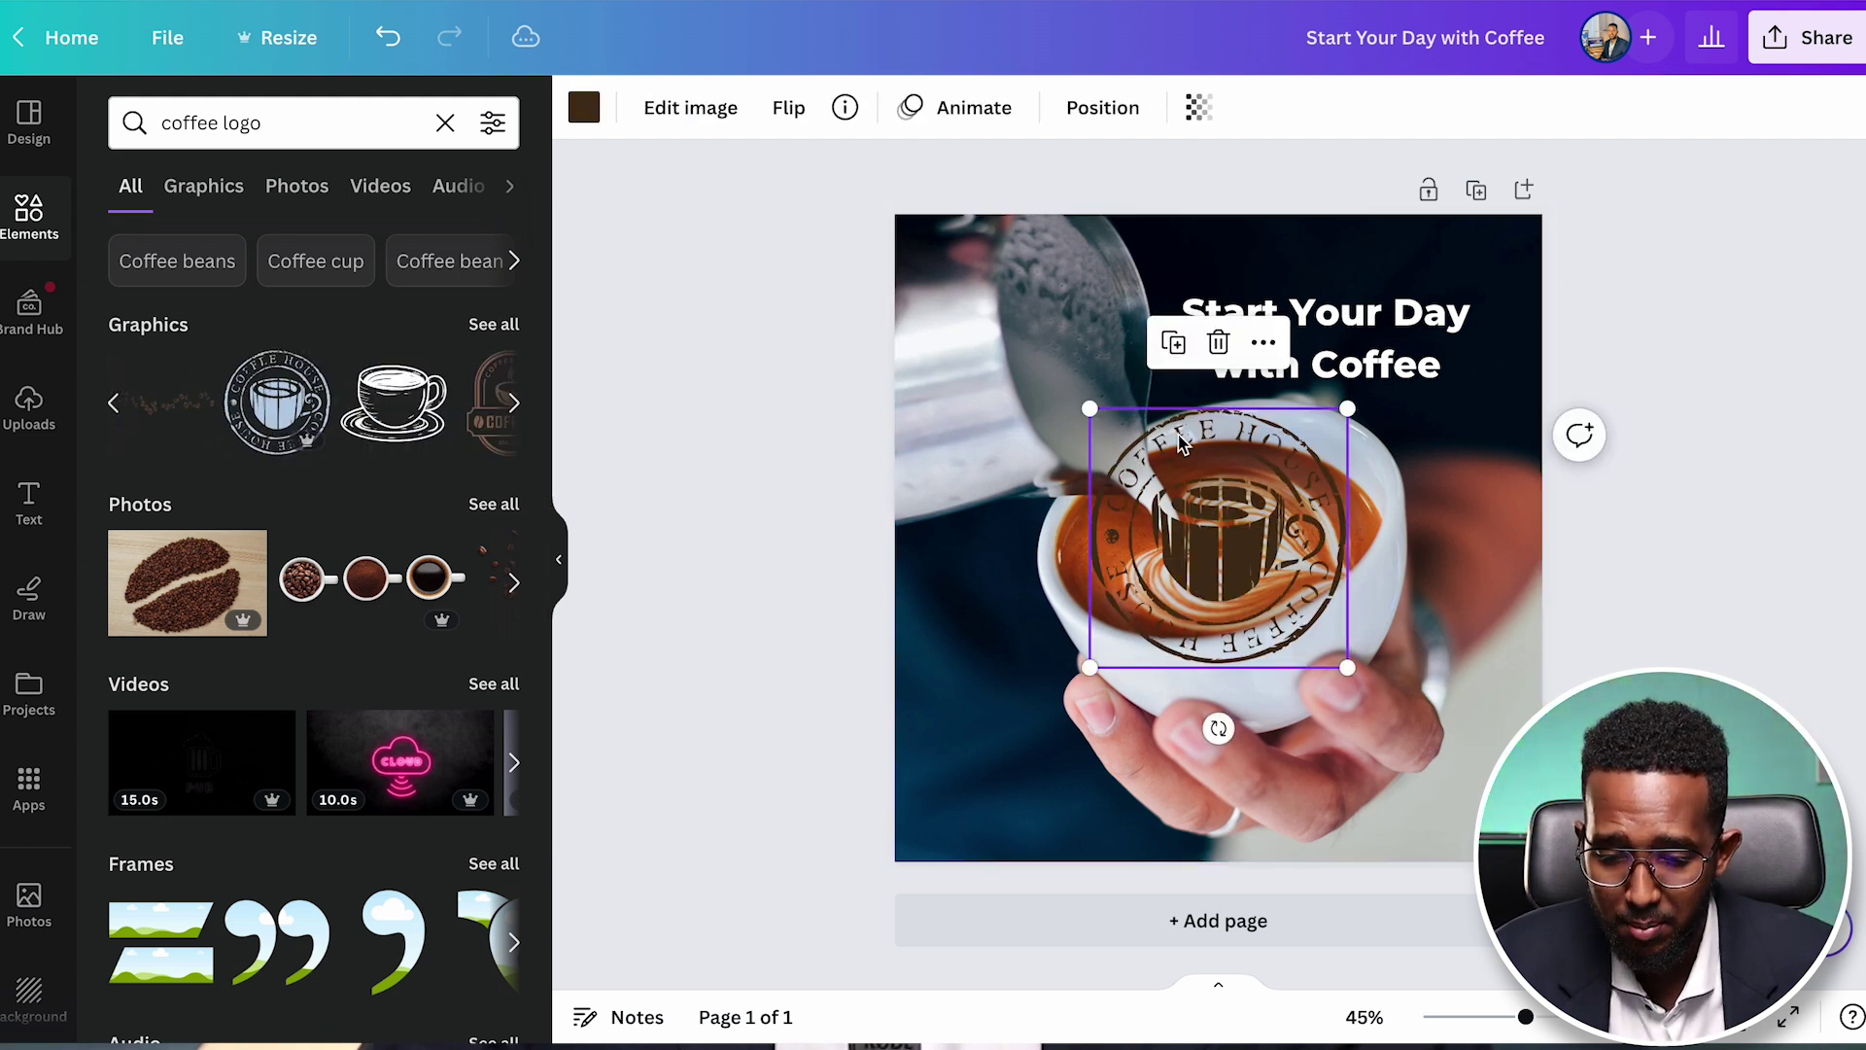
- Shrink the Coffee House logo to a small badge and place it near the photo's upper-right corner
right_click(1097, 413)
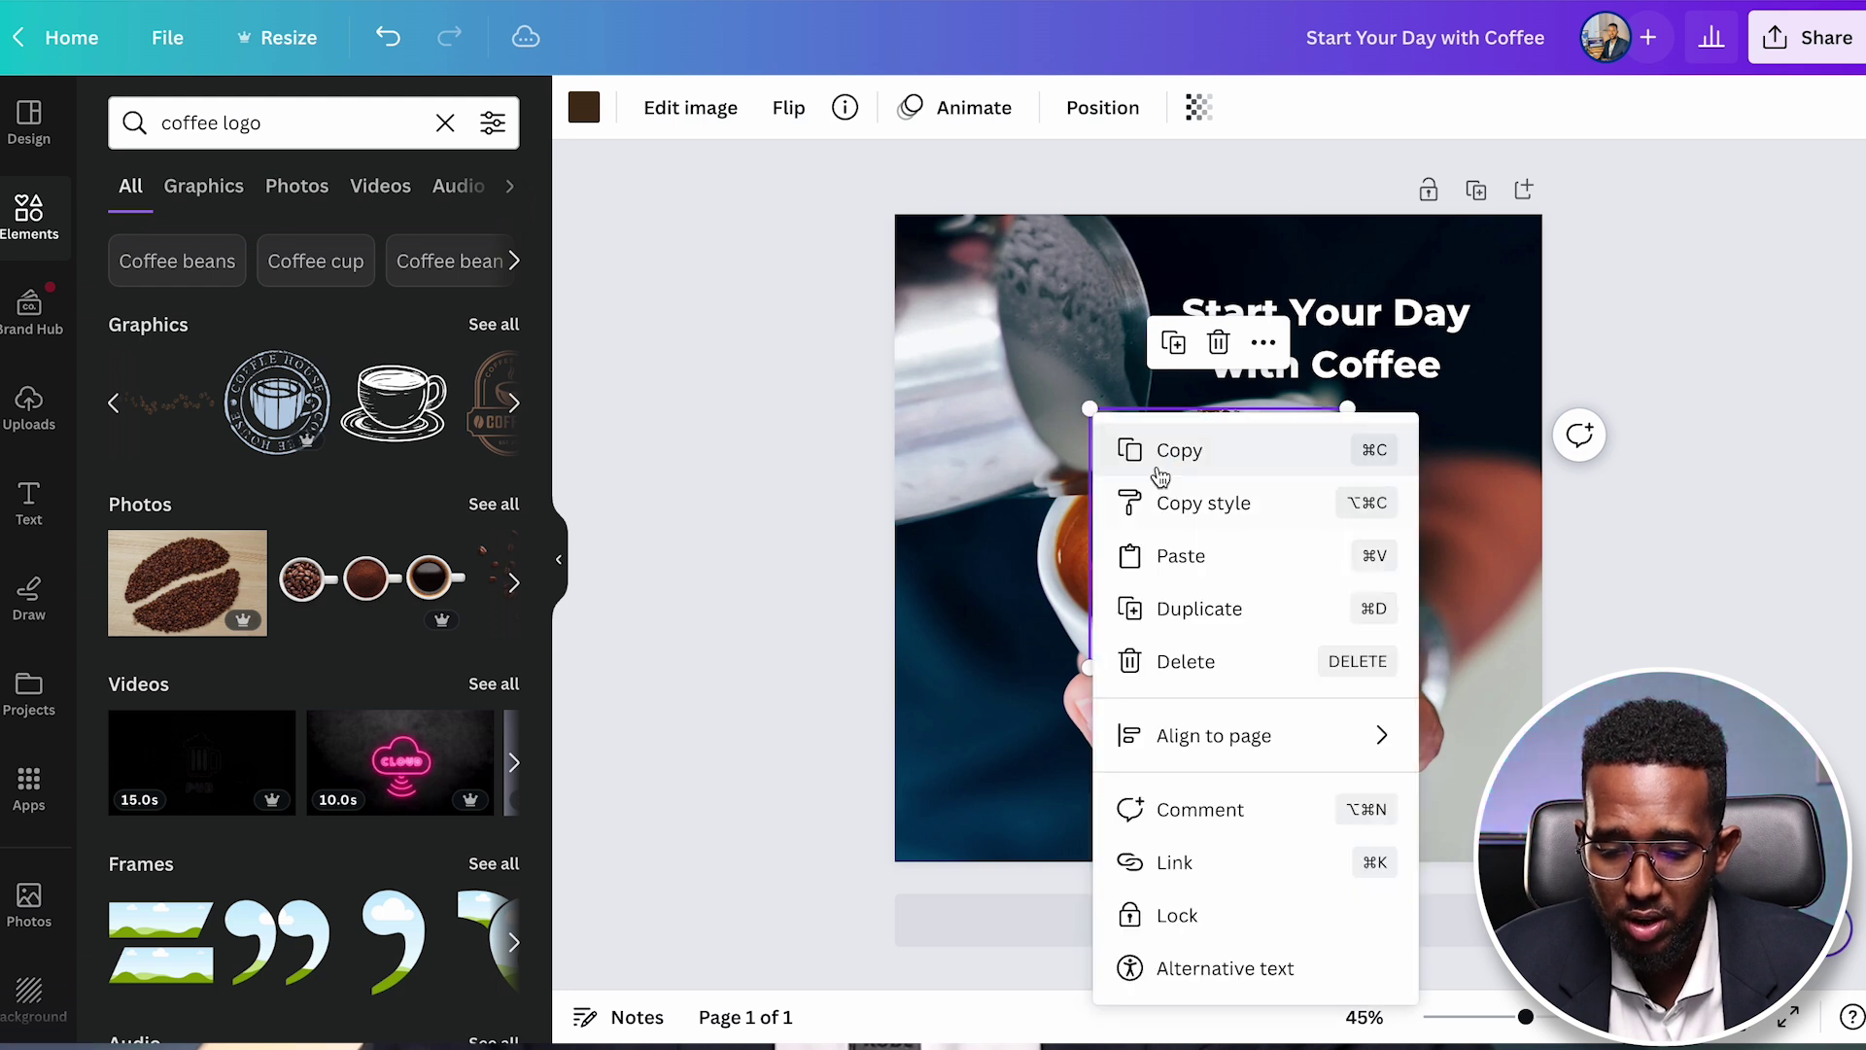
left_click(1014, 580)
left_click(1098, 428)
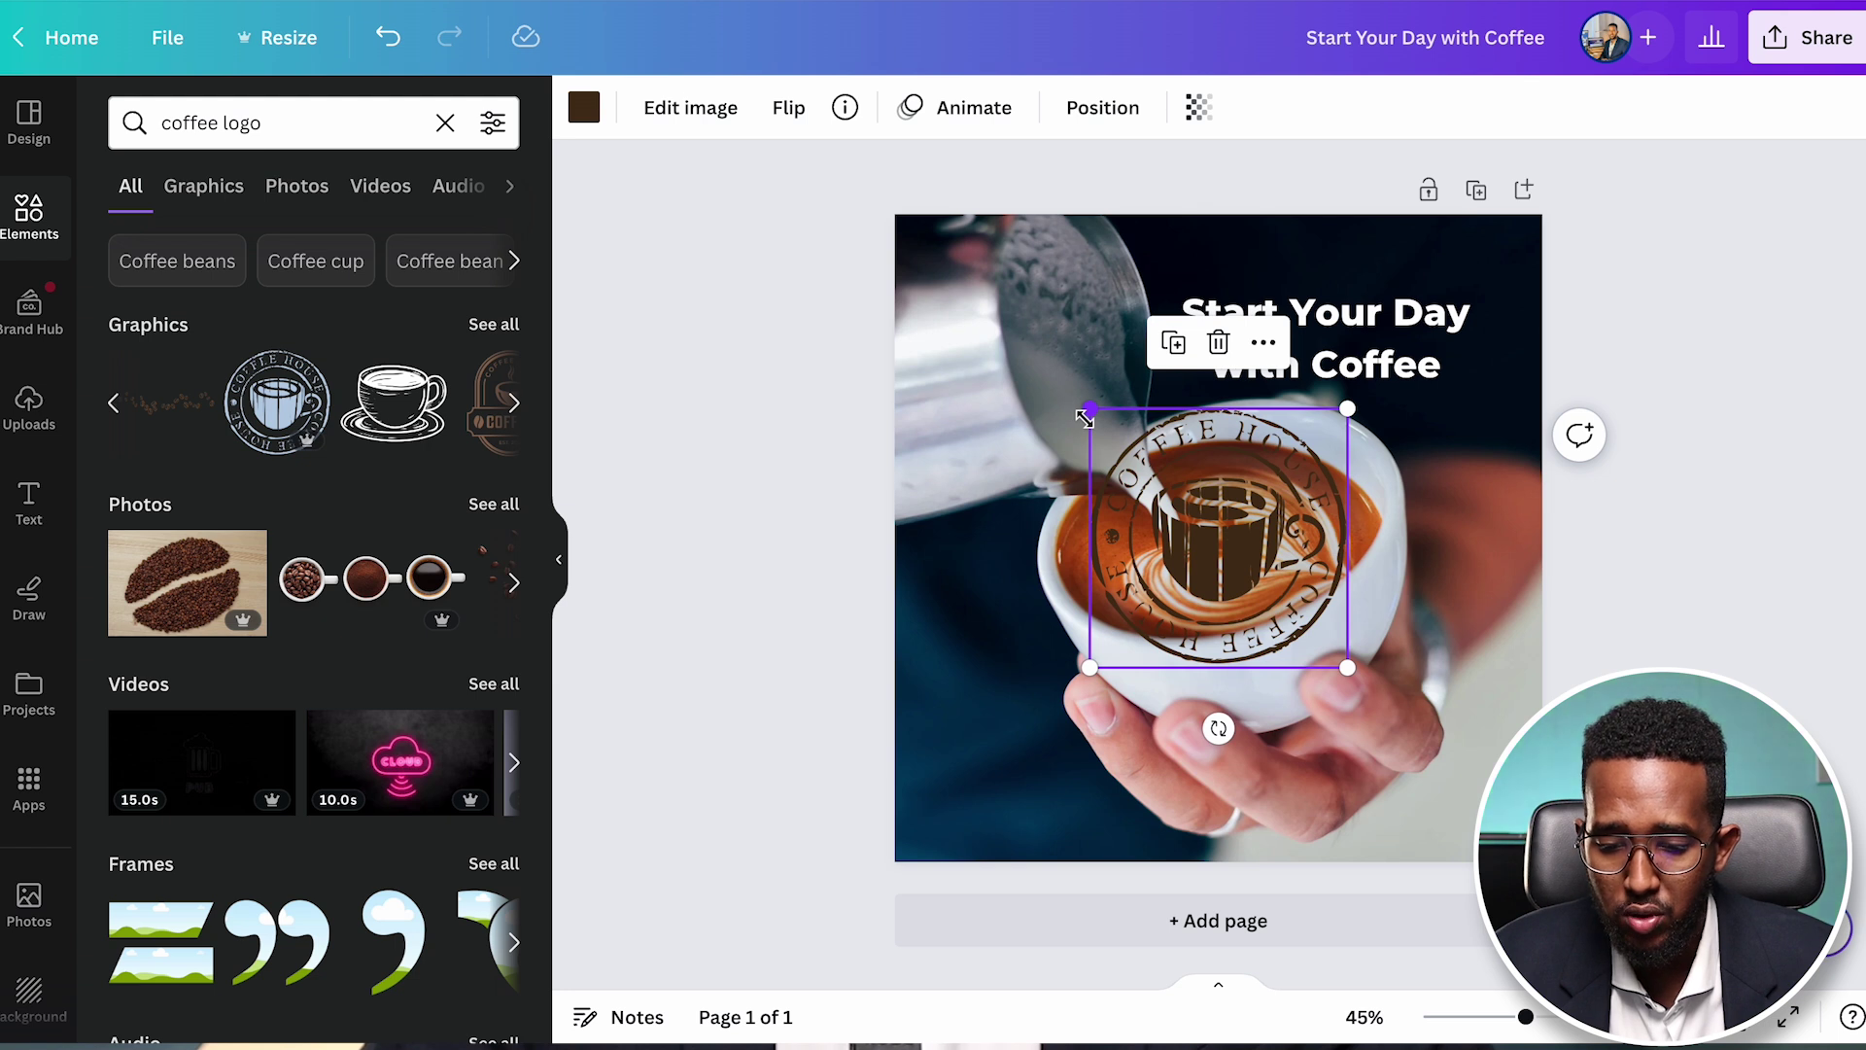
left_click_drag(1091, 411, 1502, 211)
right_click(1293, 604)
left_click(1259, 510)
- Move the heading to the lower part of the photo and adjust the logo's position in the upper-right corner
left_click(1347, 337)
left_click_drag(1346, 337, 1155, 757)
left_click_drag(1461, 278, 1422, 302)
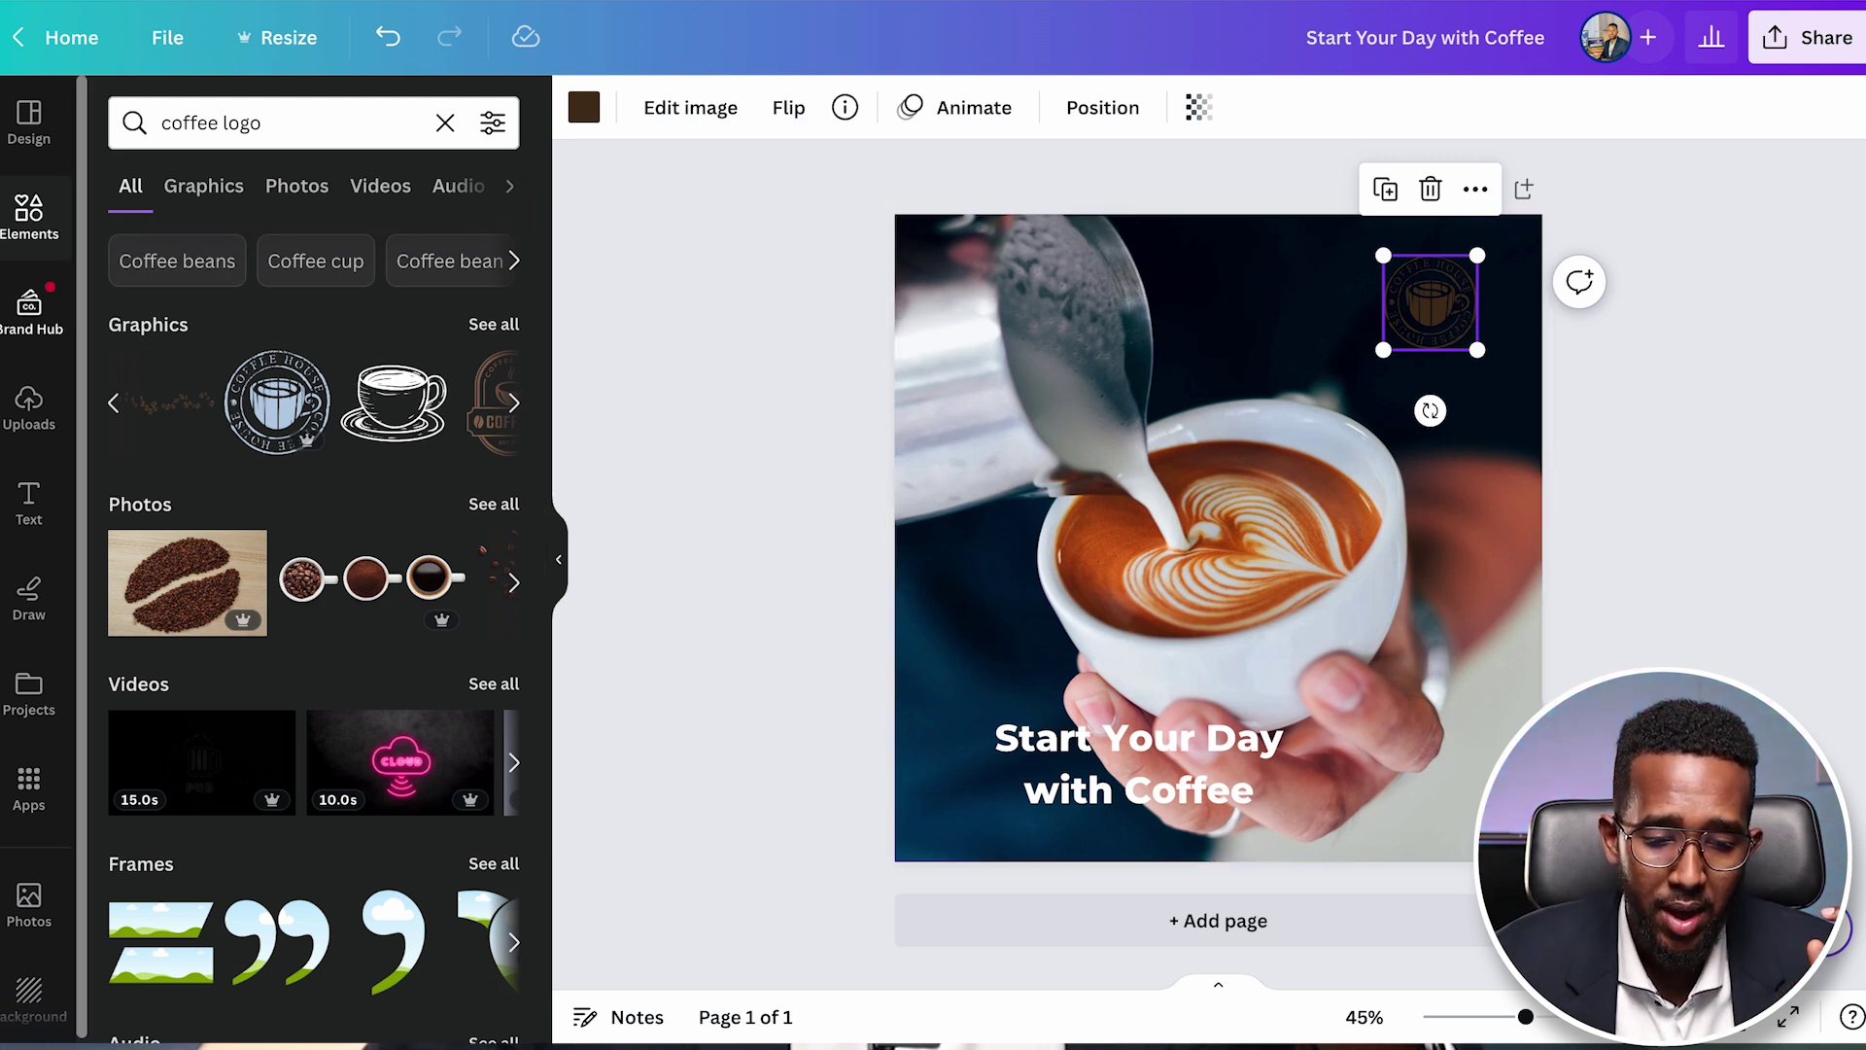
- Add a rounded square shape to the page and fill it with white
left_click(39, 225)
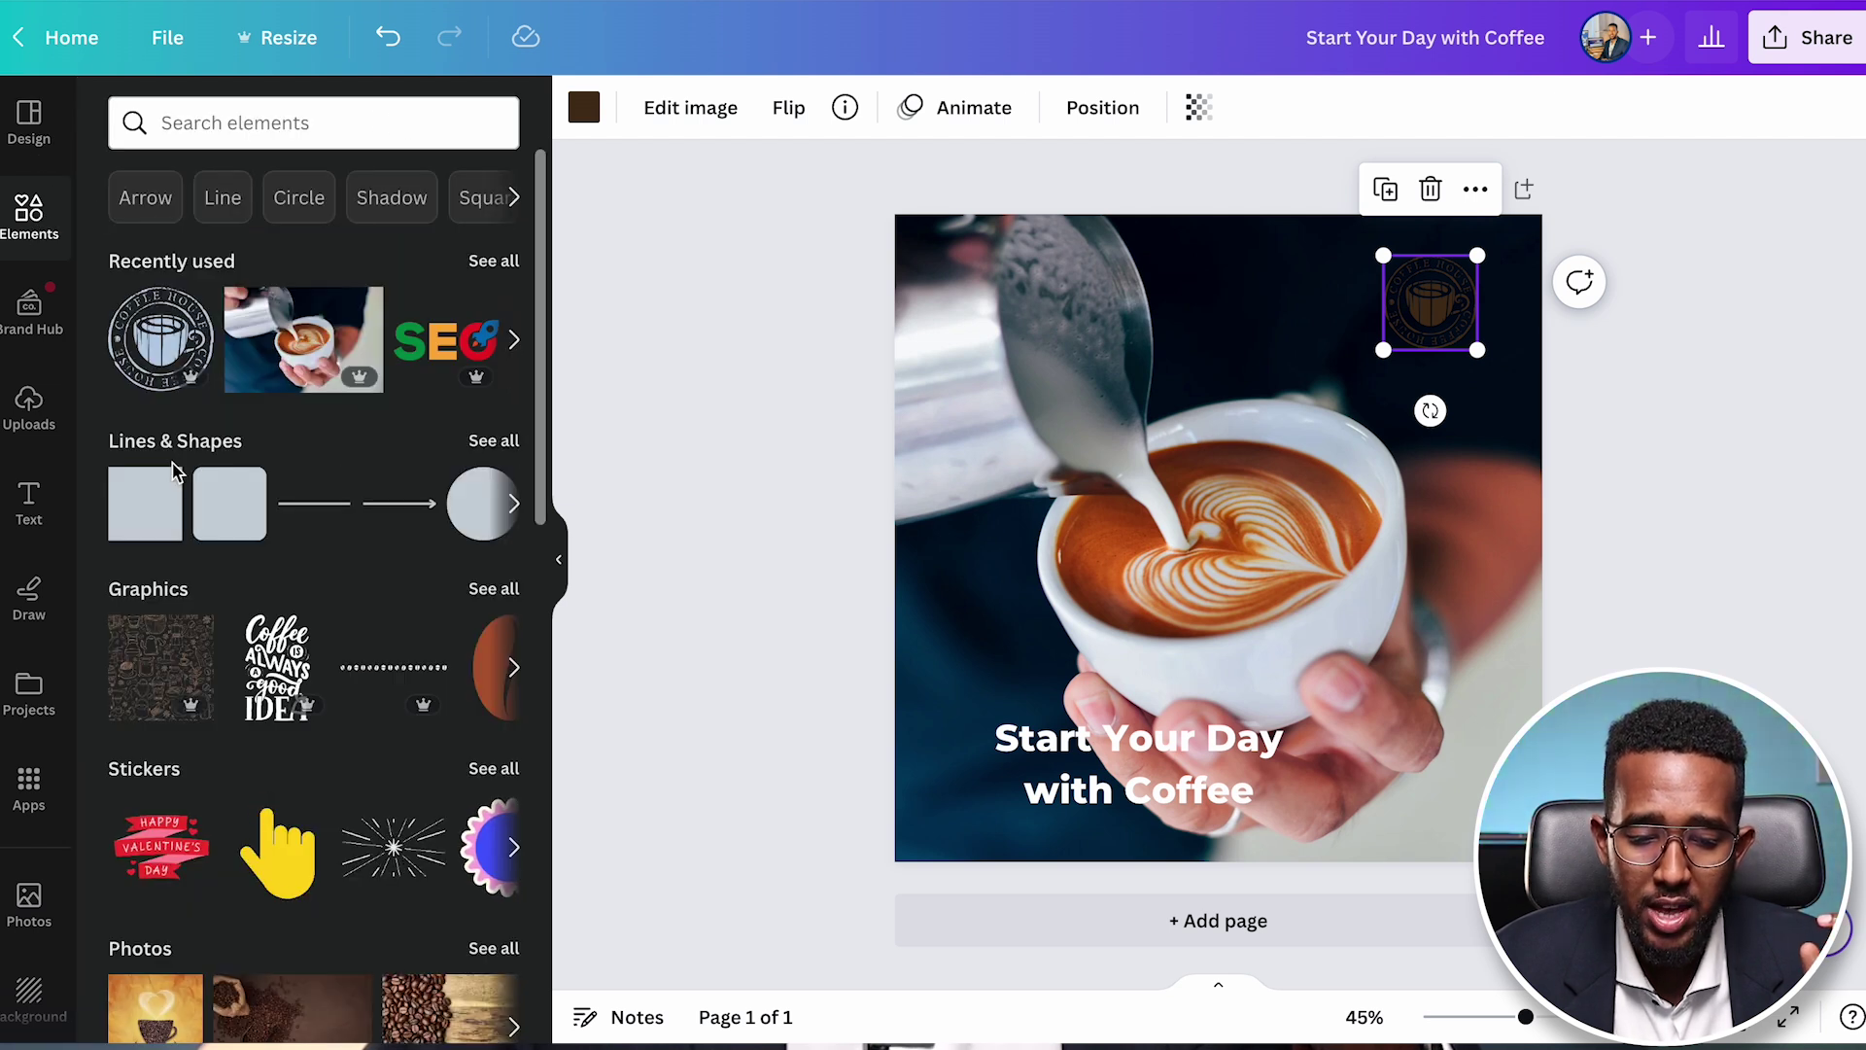
left_click(212, 507)
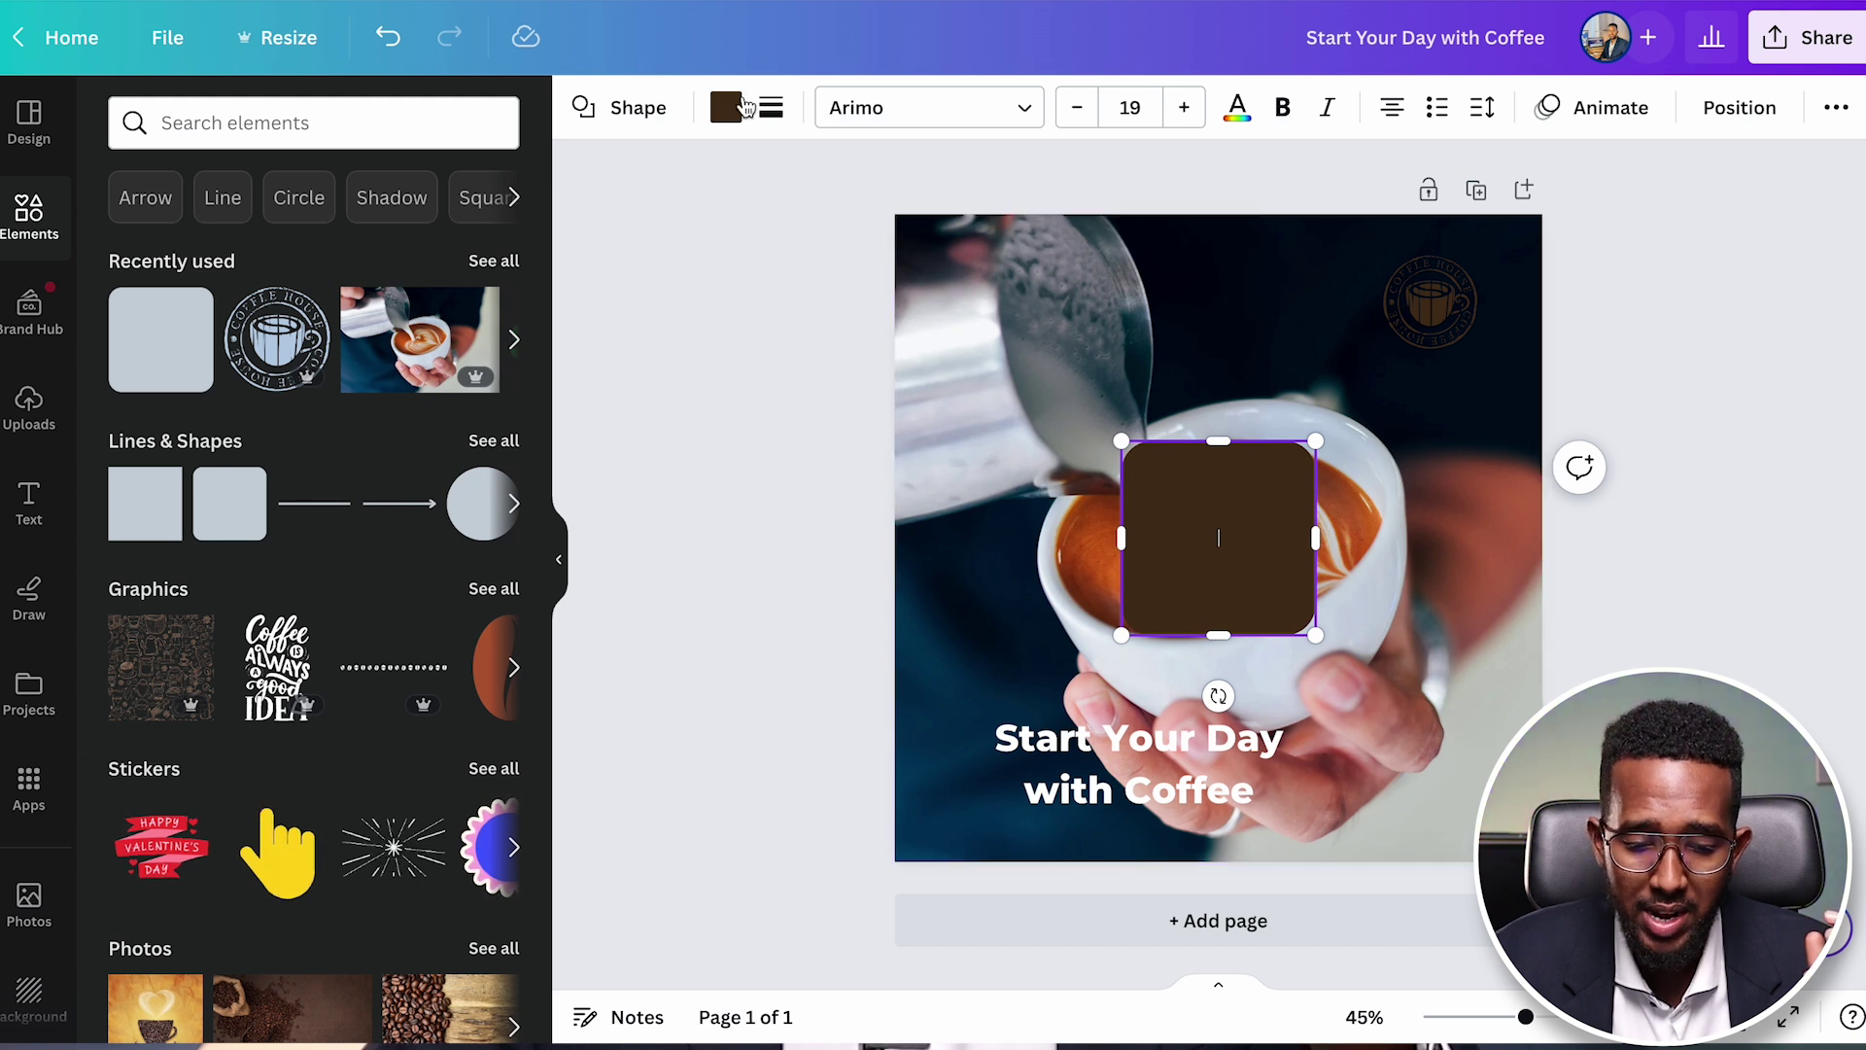
left_click(726, 107)
left_click(214, 584)
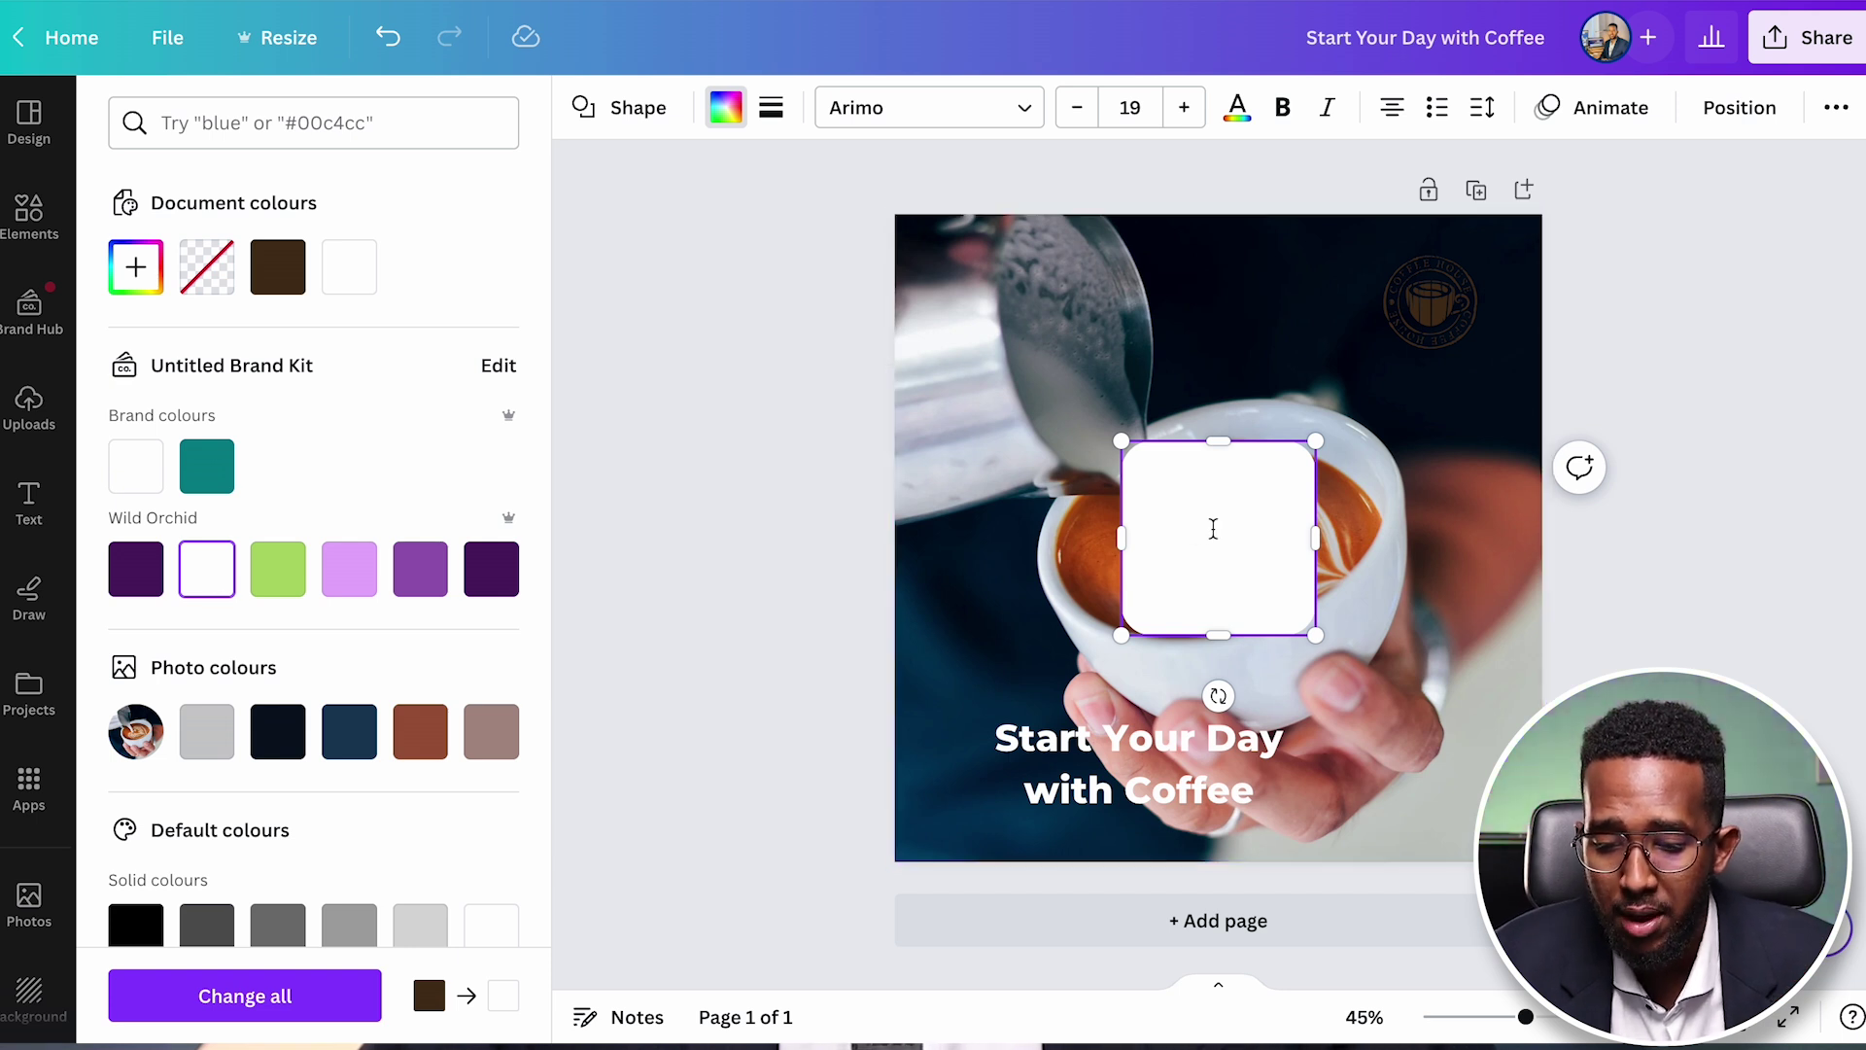
- Shrink the white rounded square, place it in the photo's upper-right corner and move the logo back to the same spot
left_click_drag(1212, 522, 1255, 316)
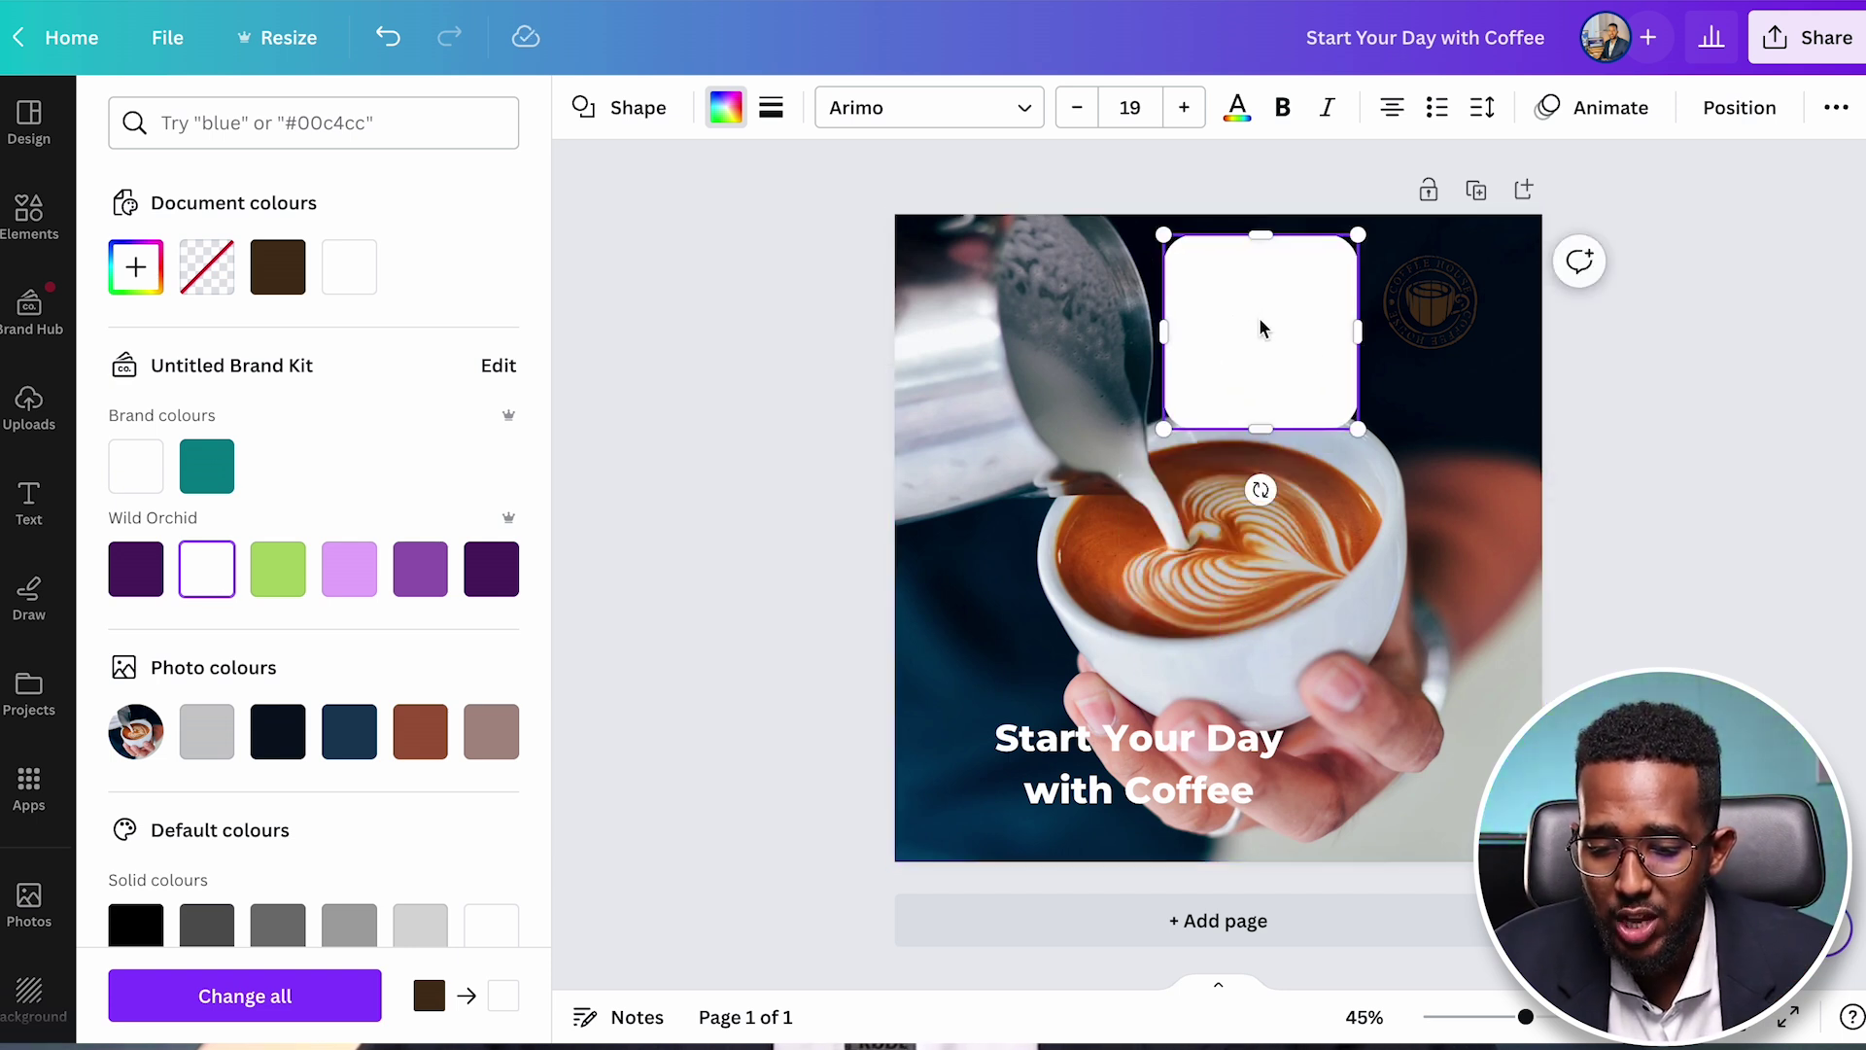
left_click_drag(1449, 307, 1423, 506)
left_click_drag(1291, 336, 1437, 318)
left_click_drag(1312, 220, 1428, 278)
left_click_drag(1402, 489, 1449, 282)
left_click(1232, 393)
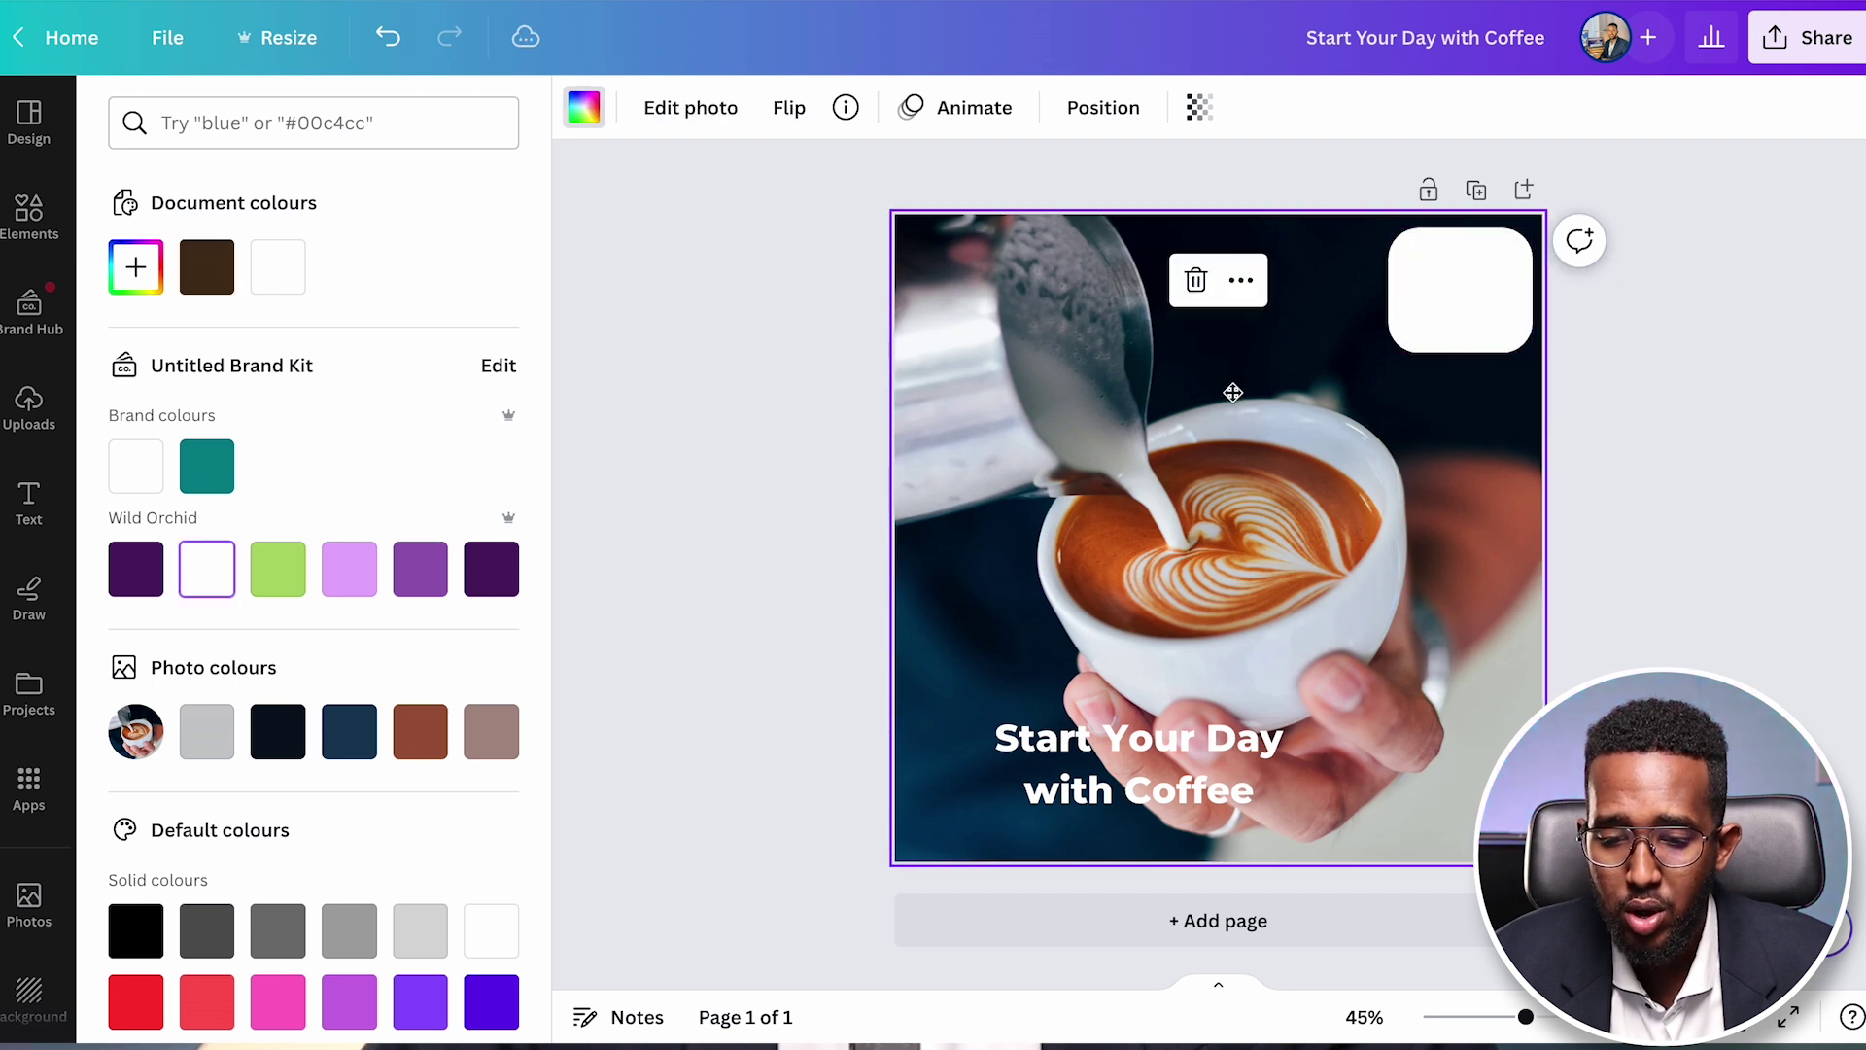
double_click(1232, 392)
left_click(642, 334)
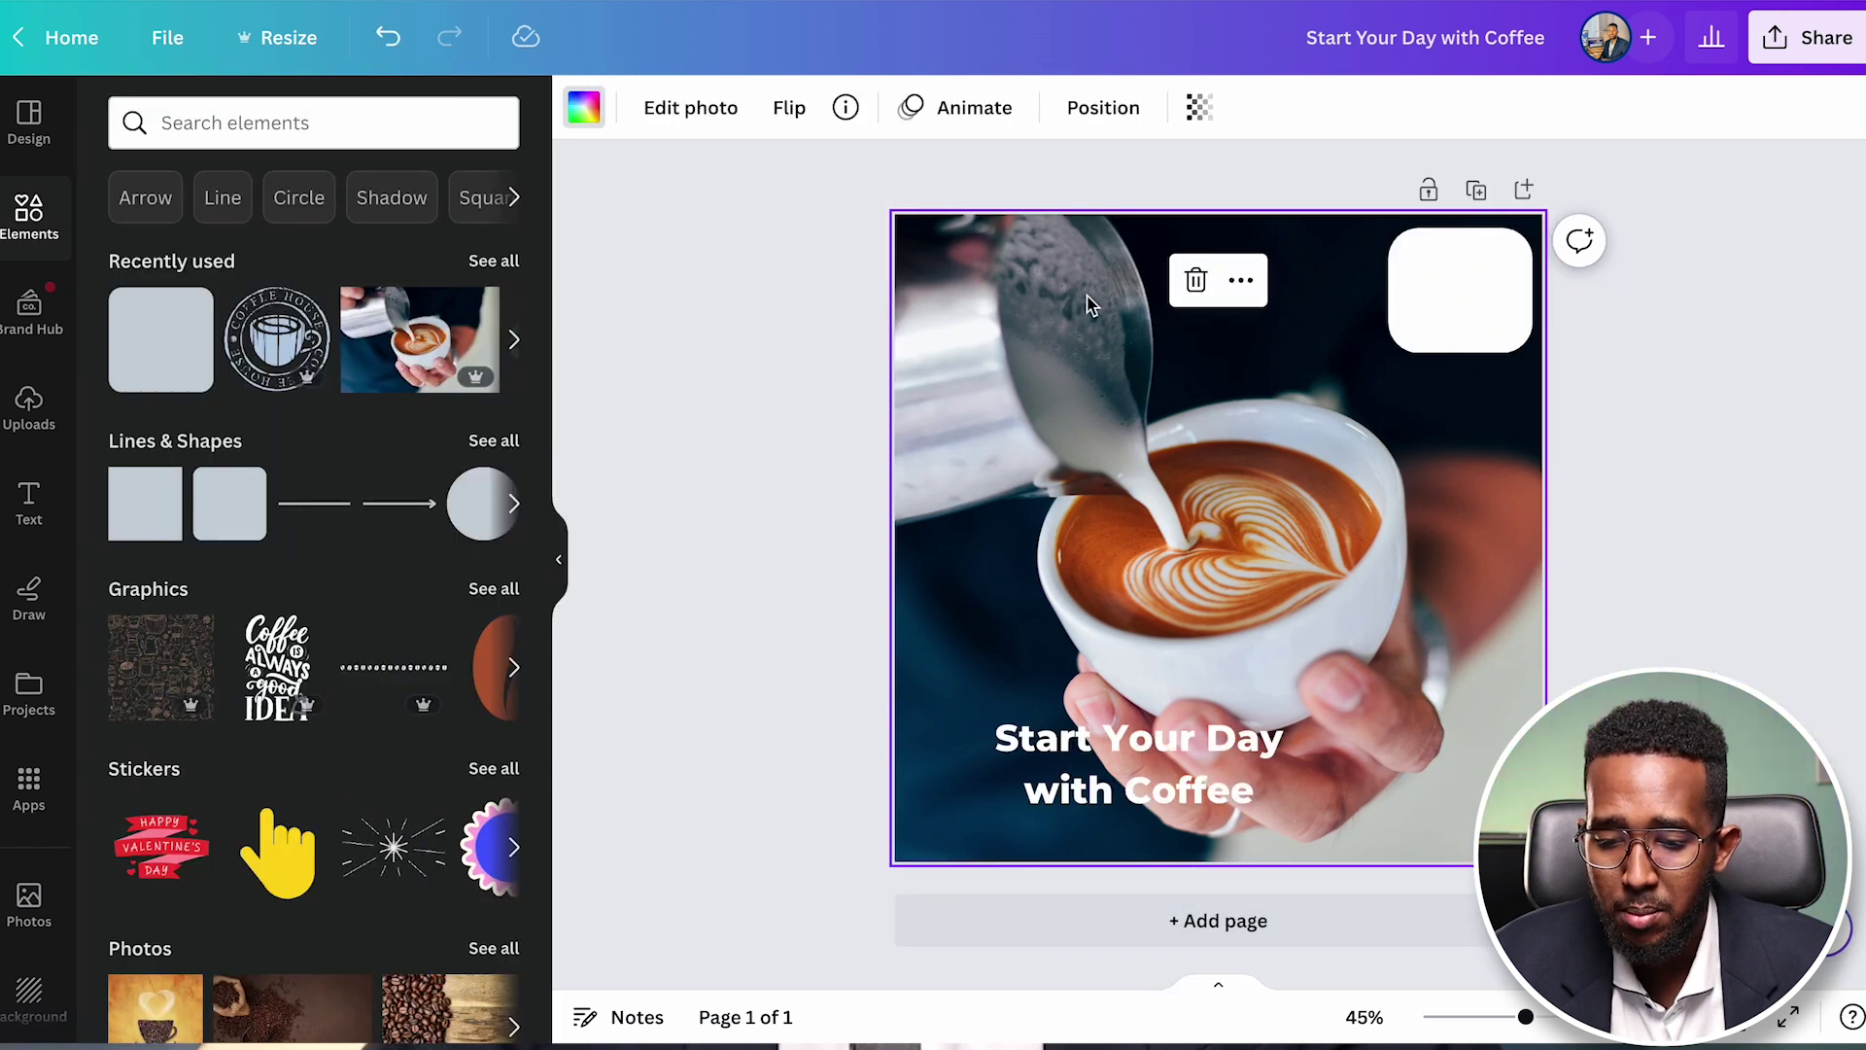
- Send the white rounded square one layer backward, behind the Coffee House logo
left_click(1442, 296)
right_click(1443, 301)
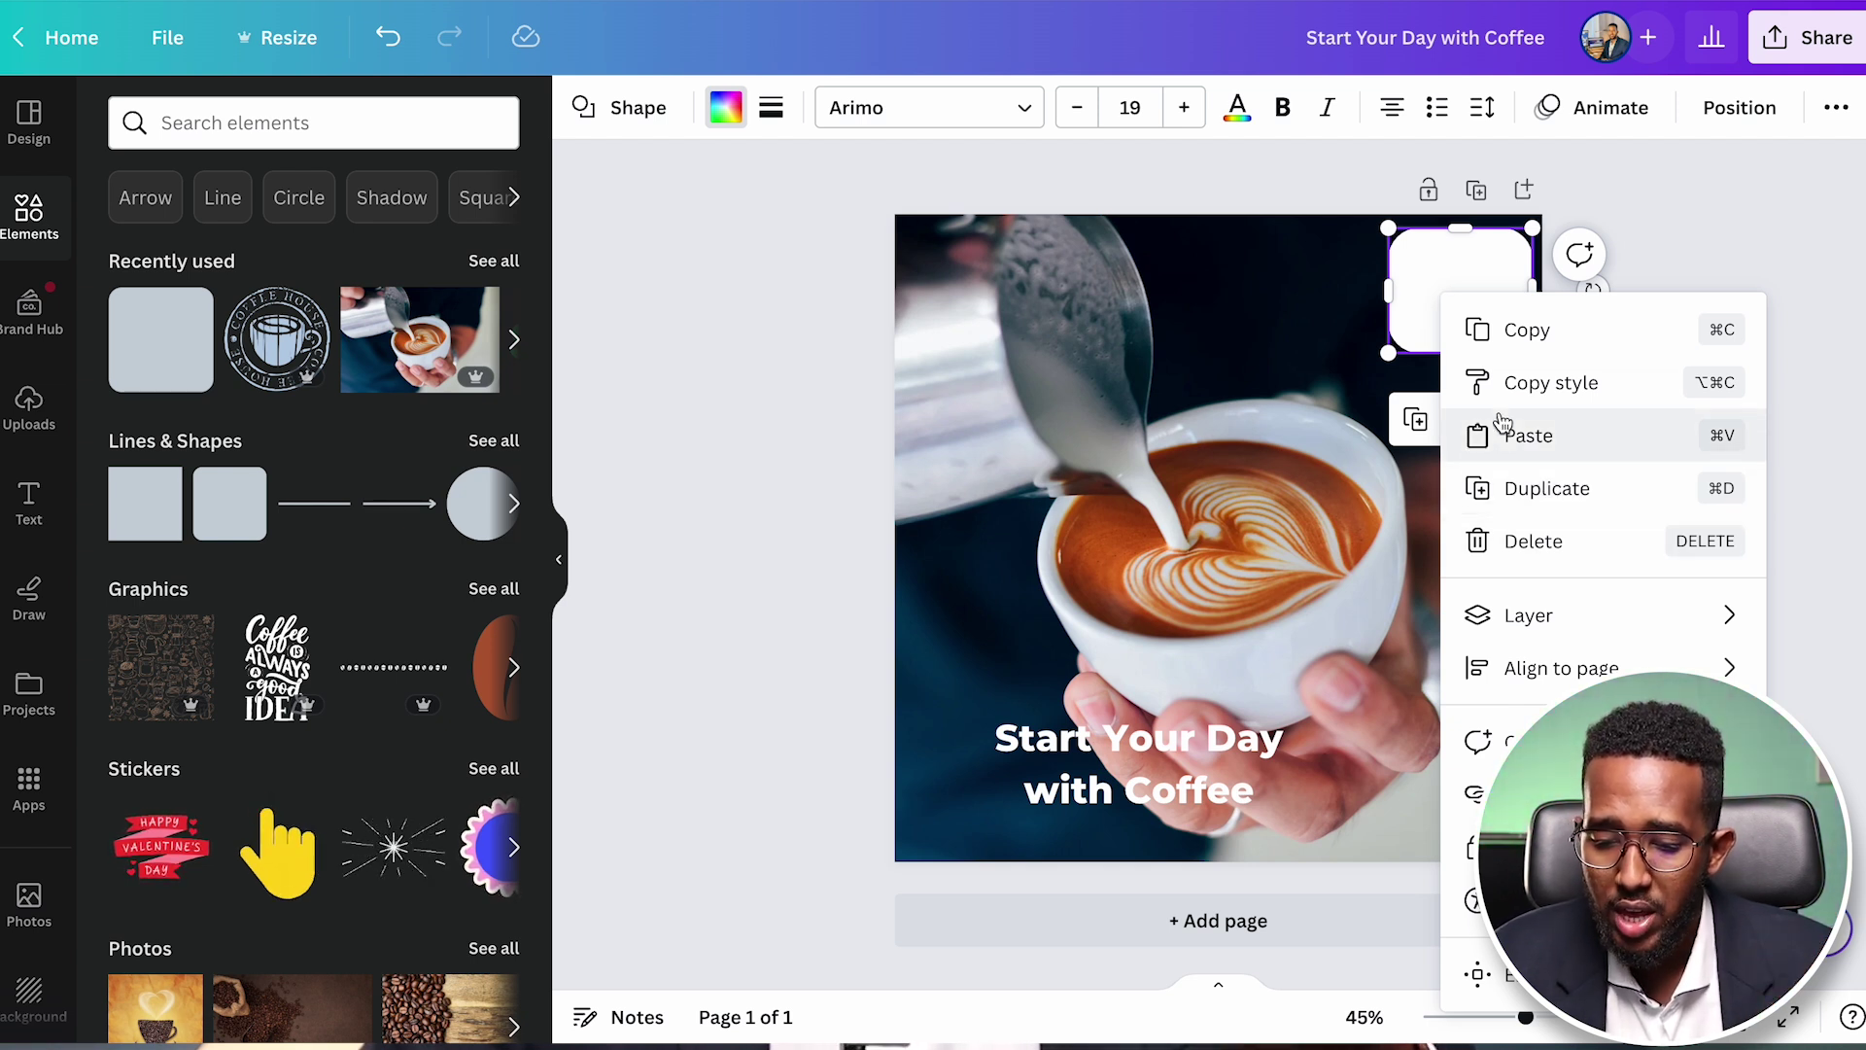
left_click(1429, 379)
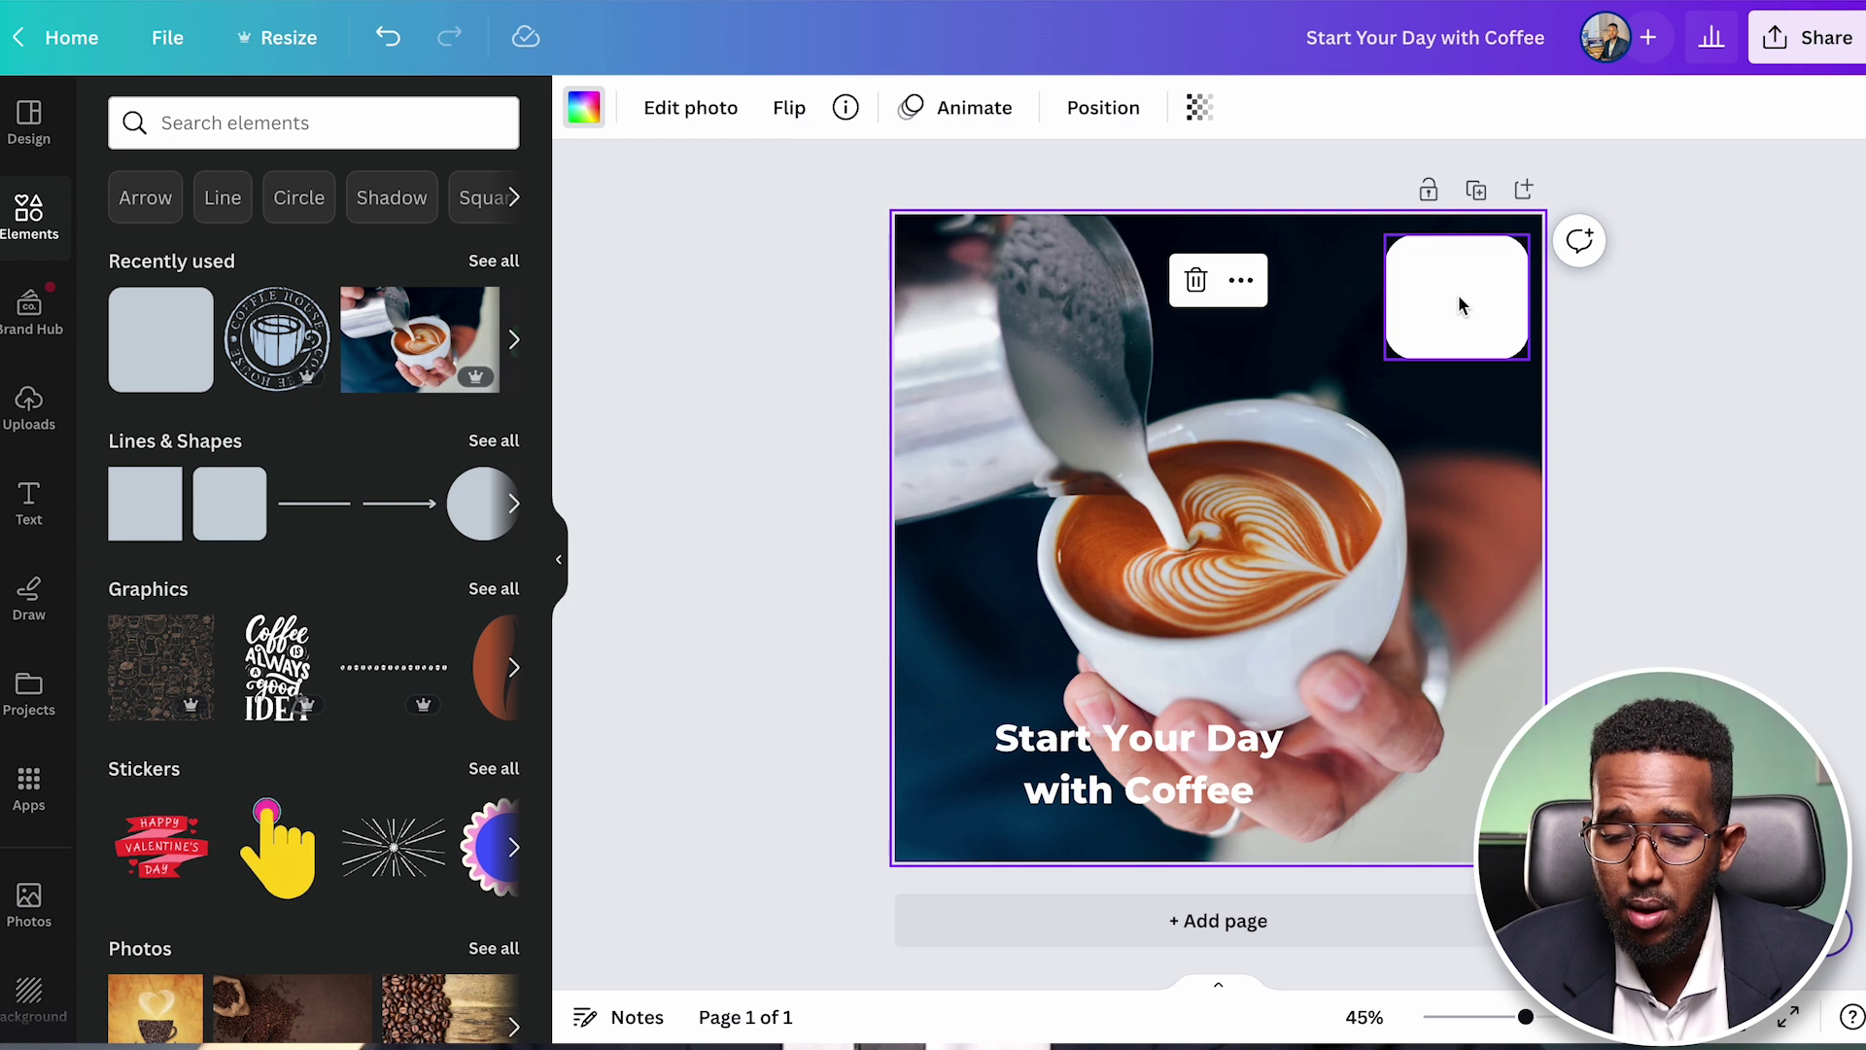
right_click(1458, 304)
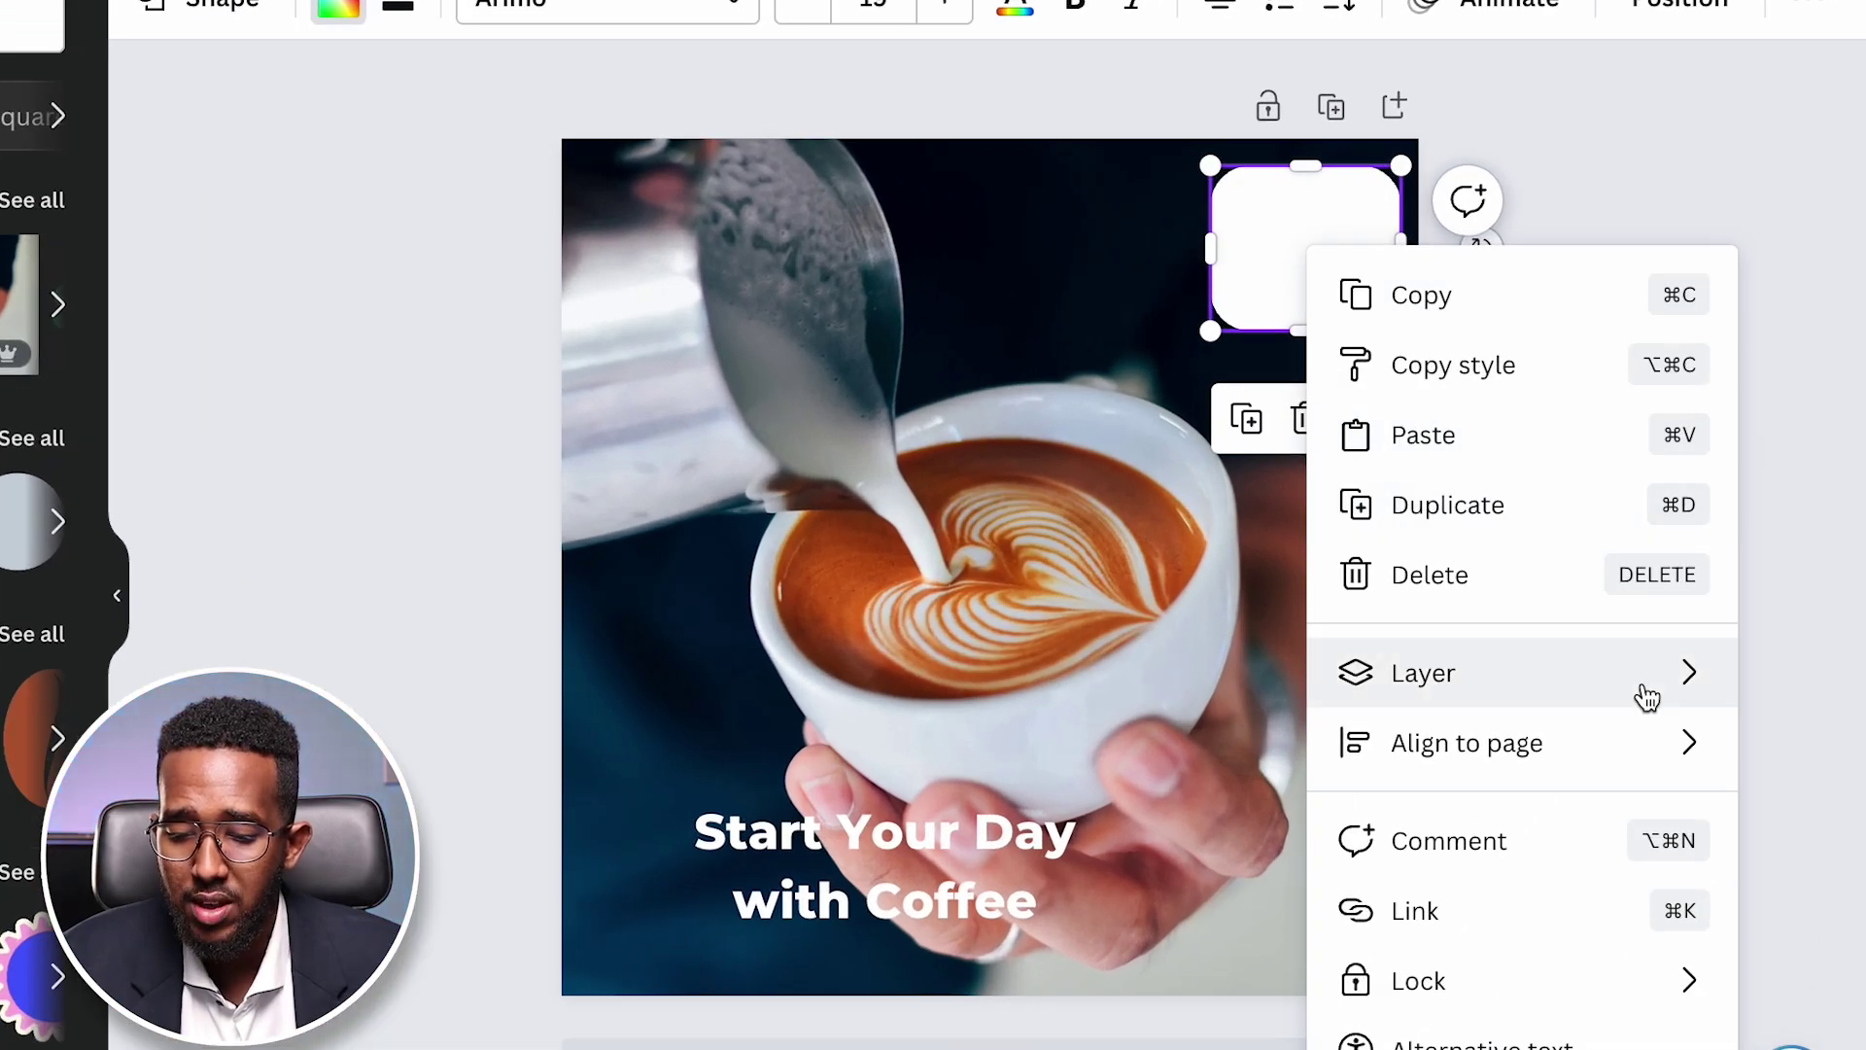
mouse_move(1722, 641)
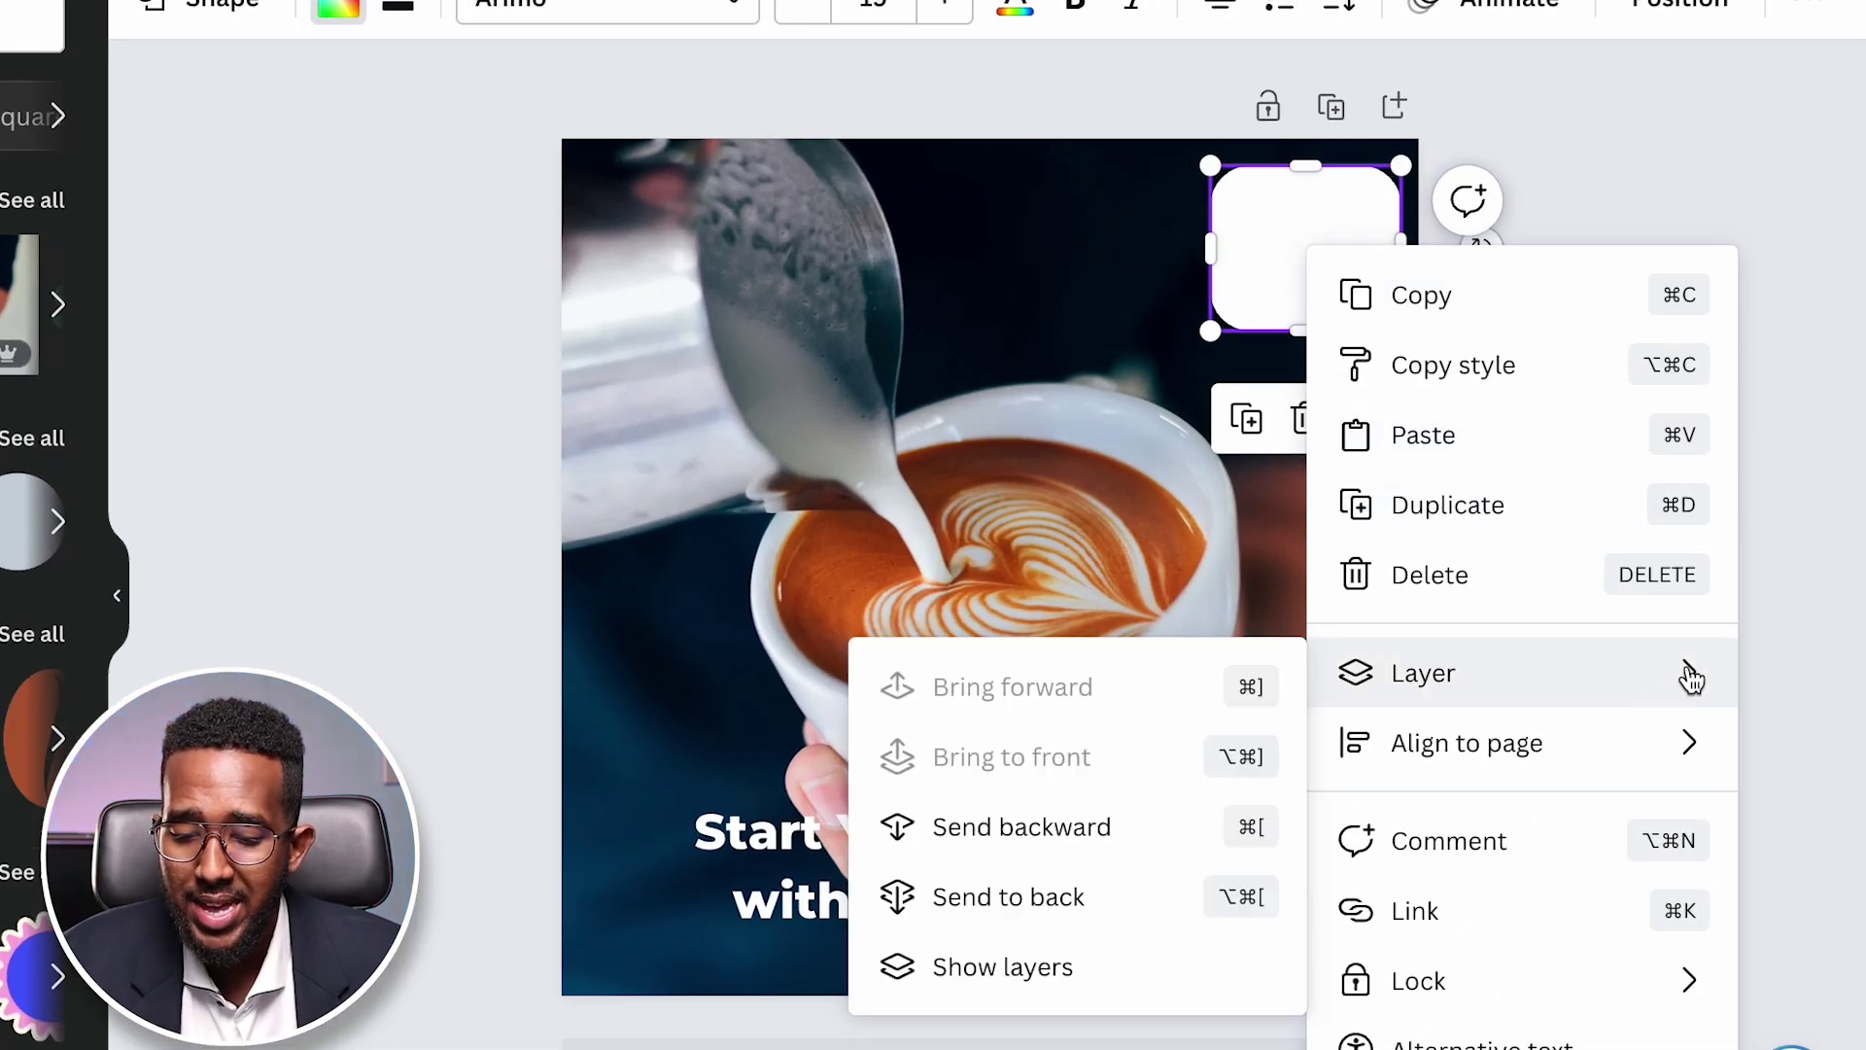
left_click(1084, 828)
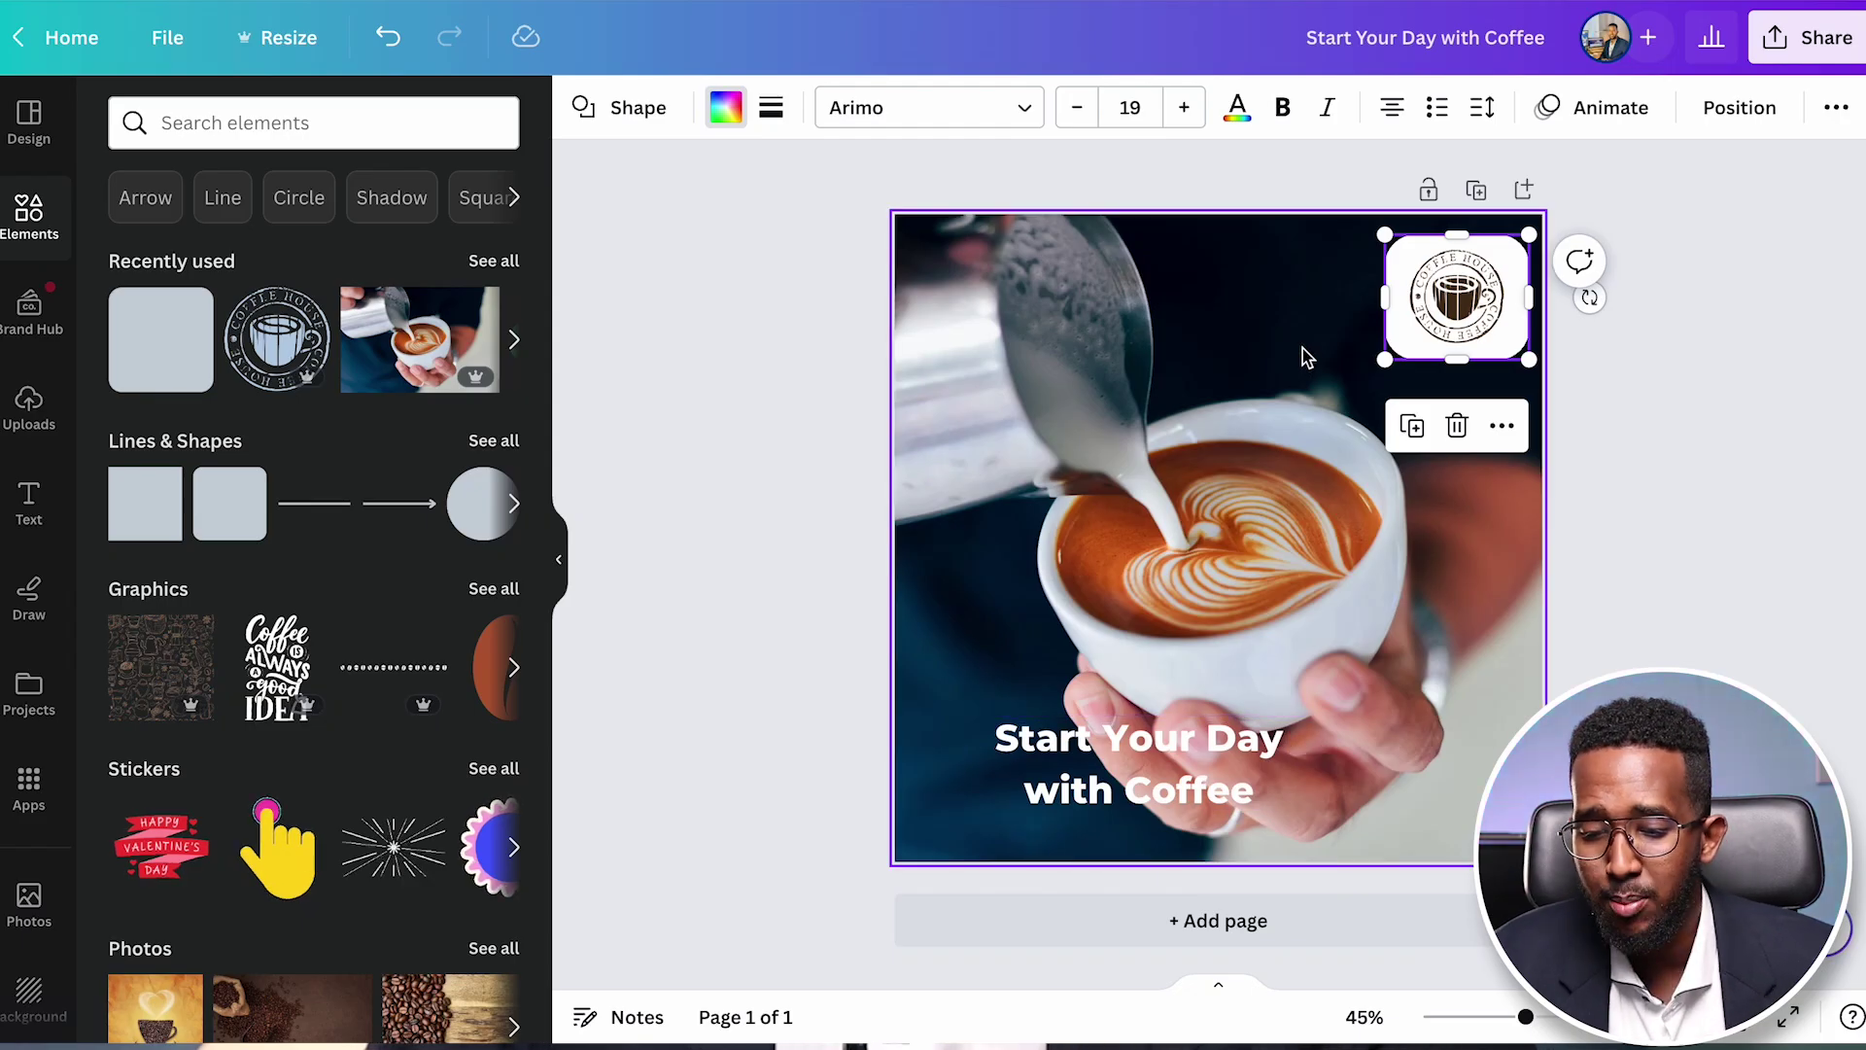
left_click(1100, 318)
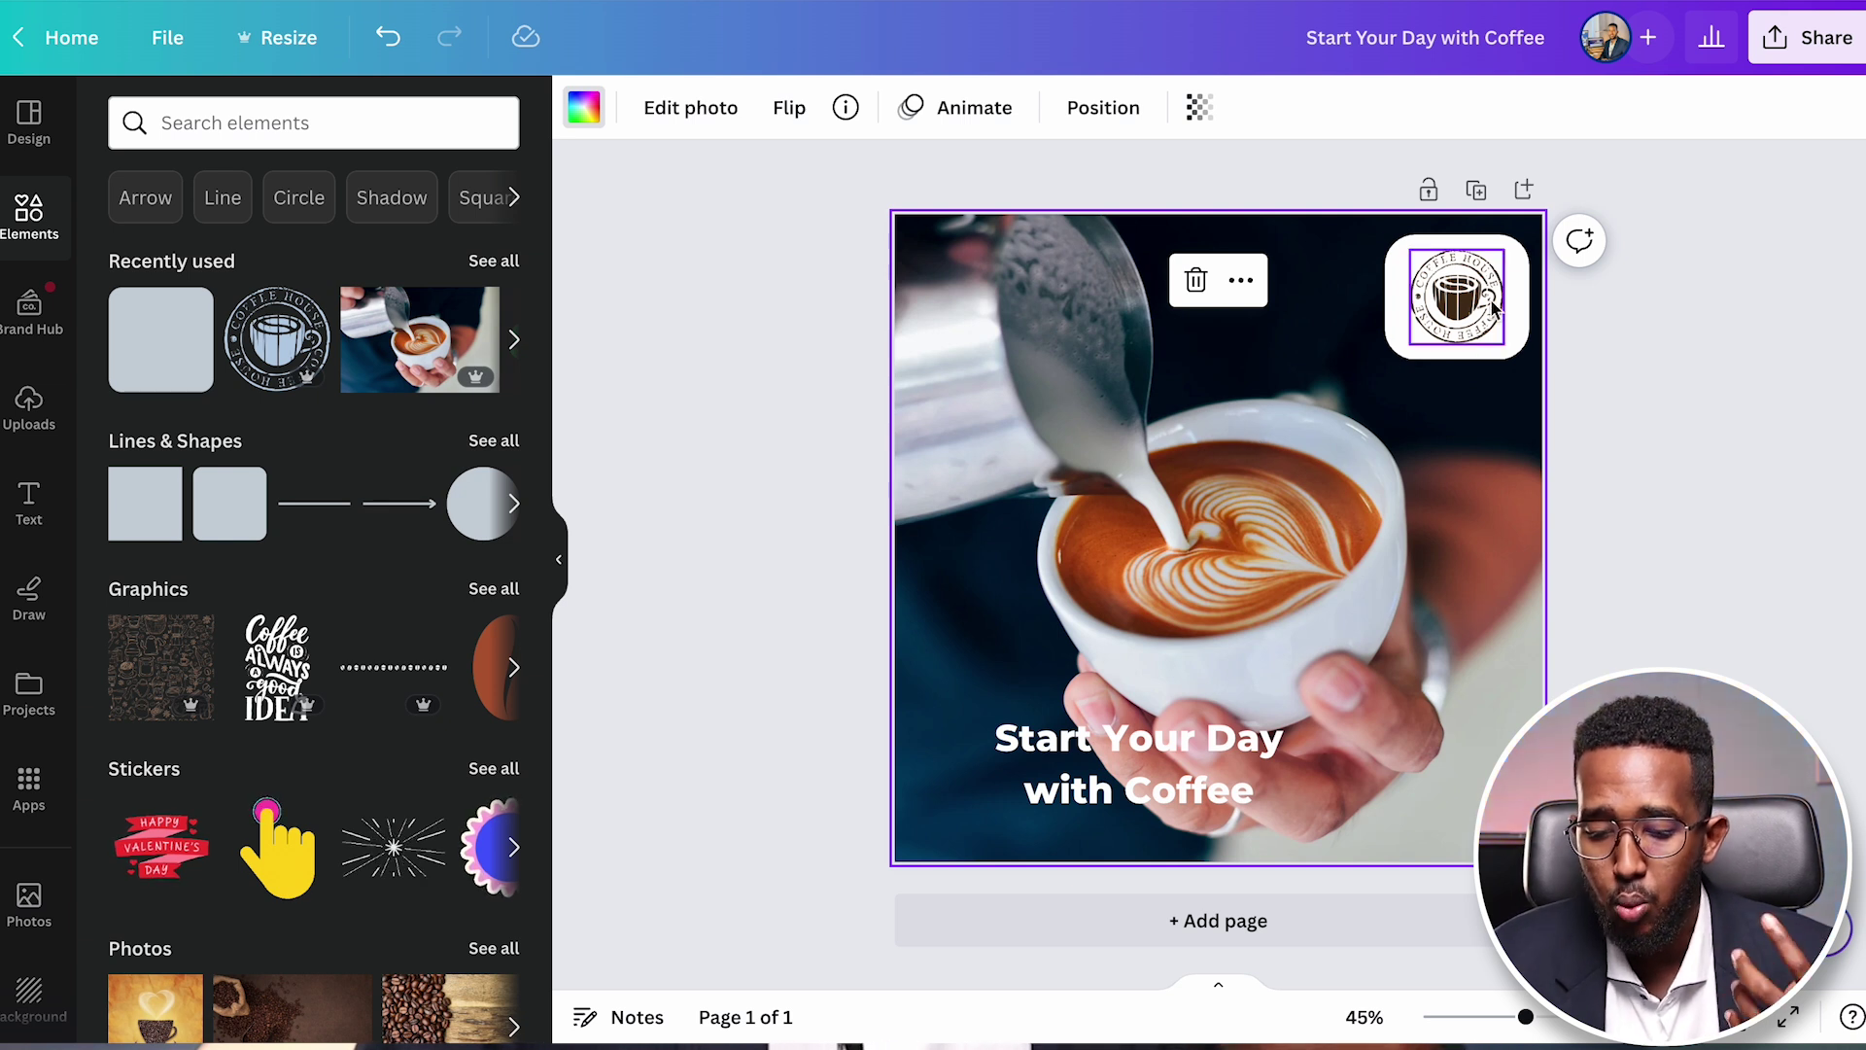
- Narrow the heading's text box so it wraps onto four lines and place it in the photo's lower-left corner
left_click_drag(1188, 788, 1240, 773)
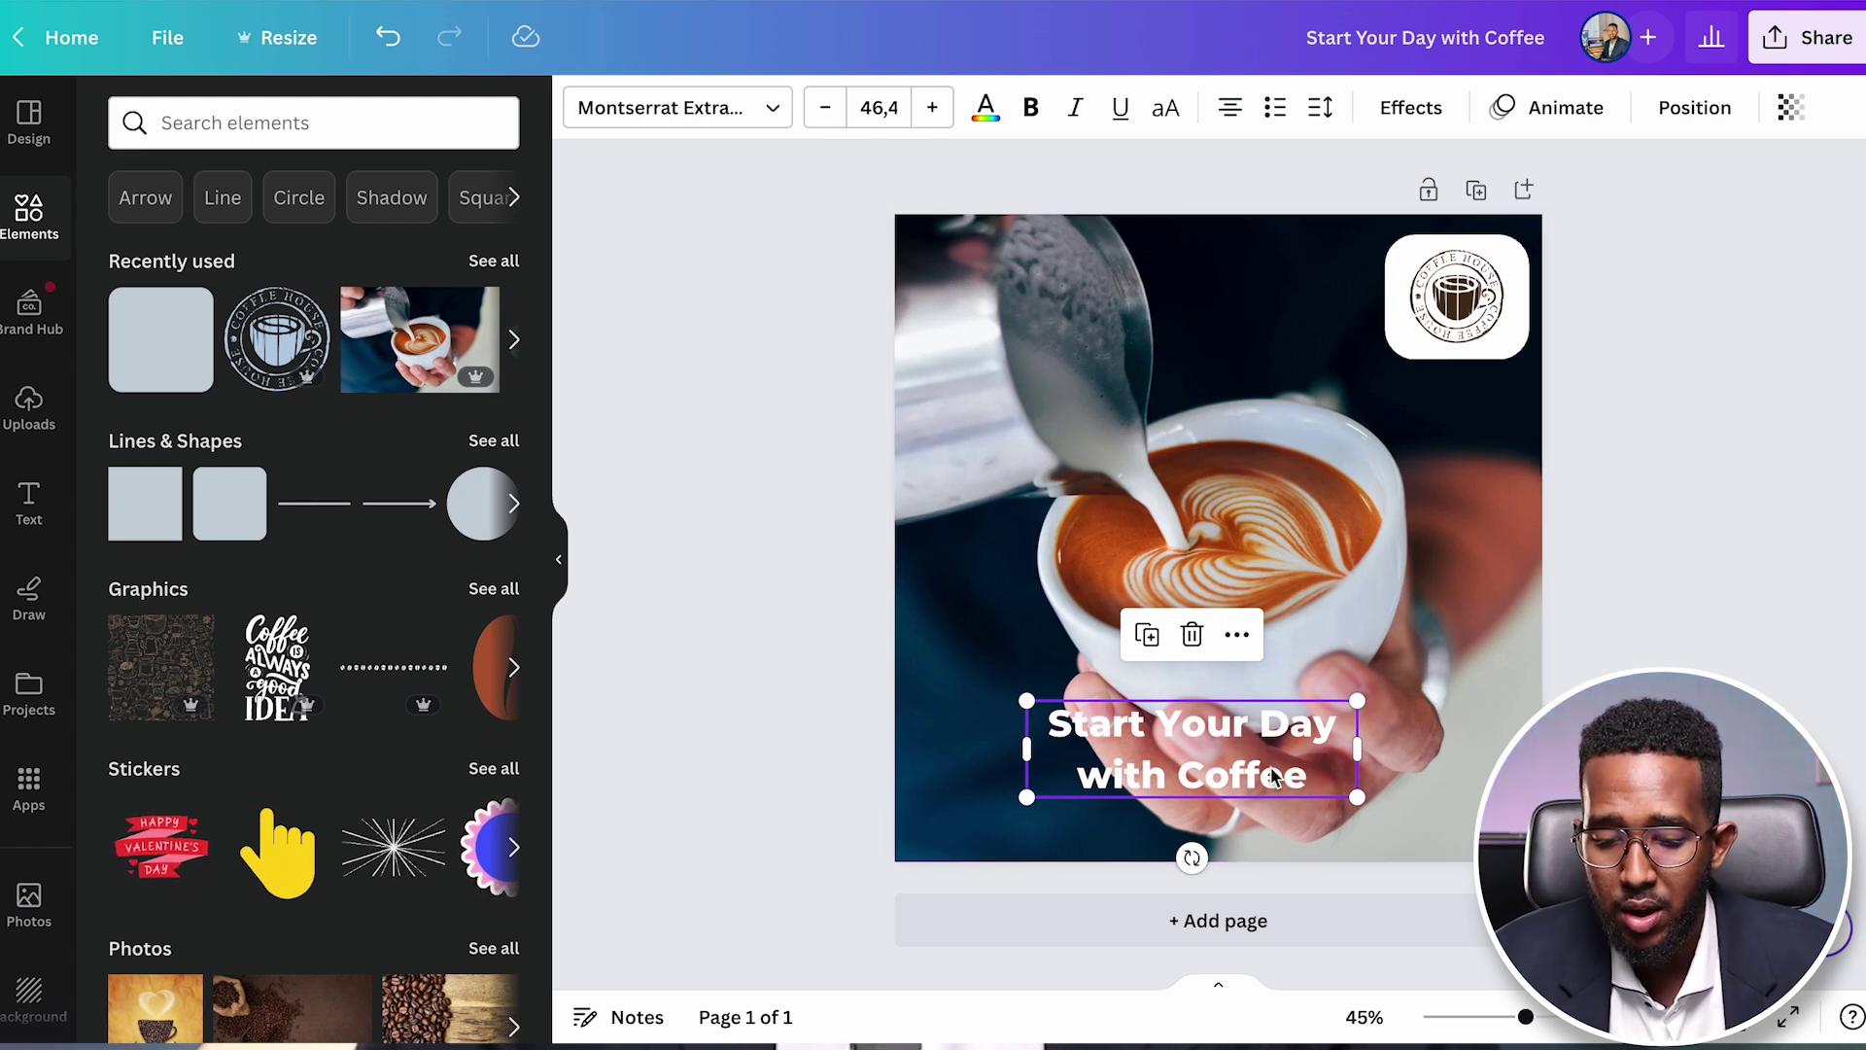
left_click_drag(1222, 755, 1197, 692)
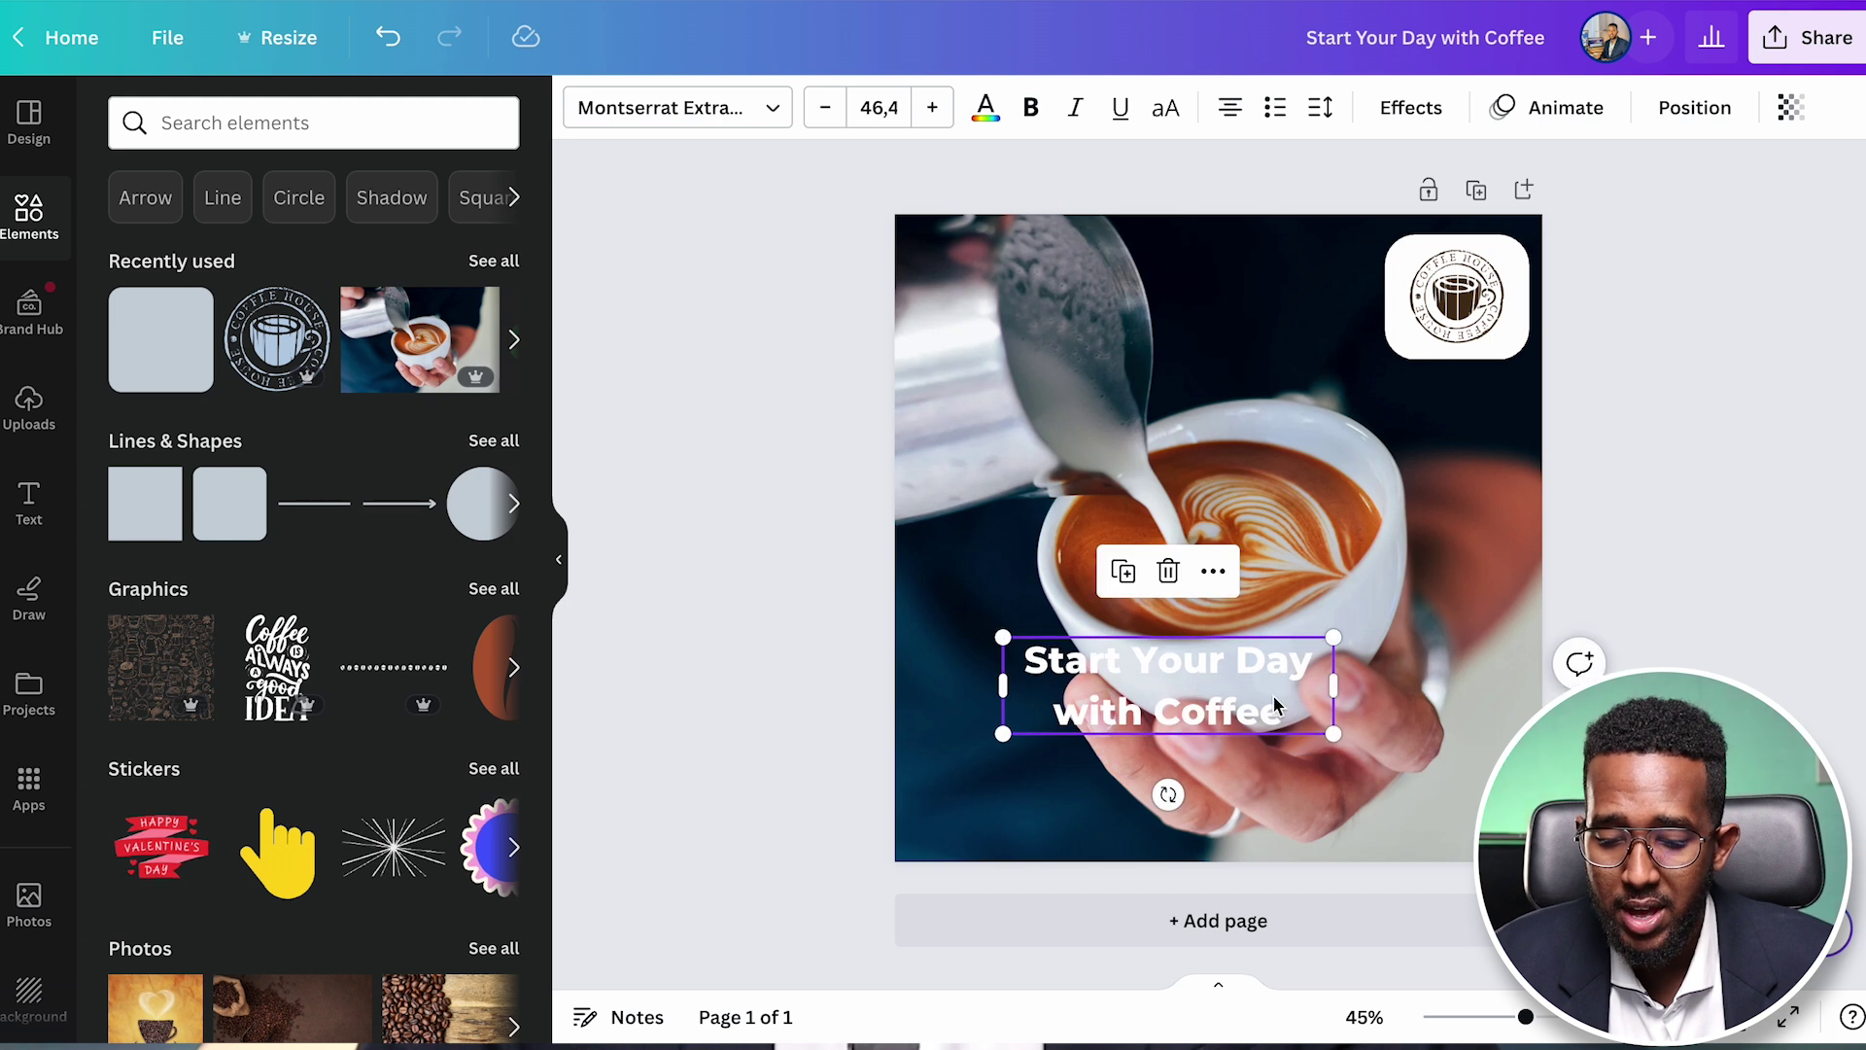
left_click_drag(1334, 686, 1018, 642)
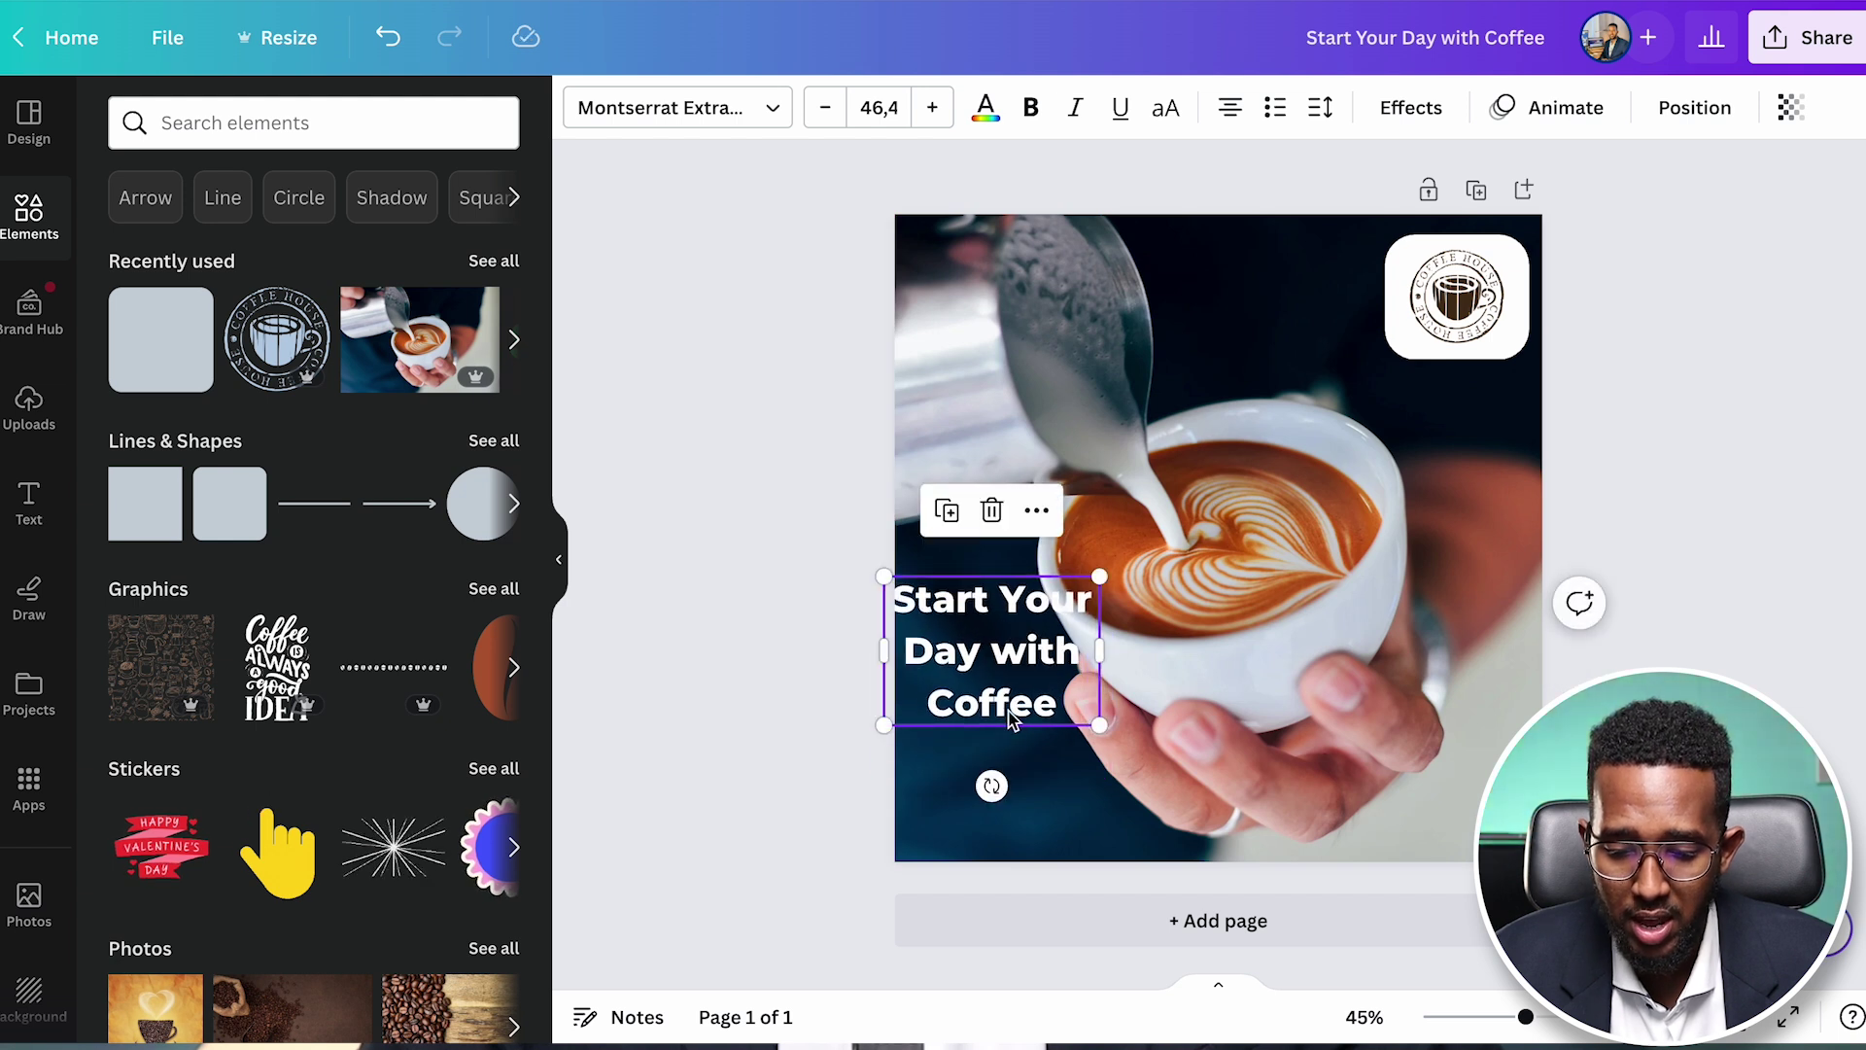
left_click_drag(1093, 654, 1021, 739)
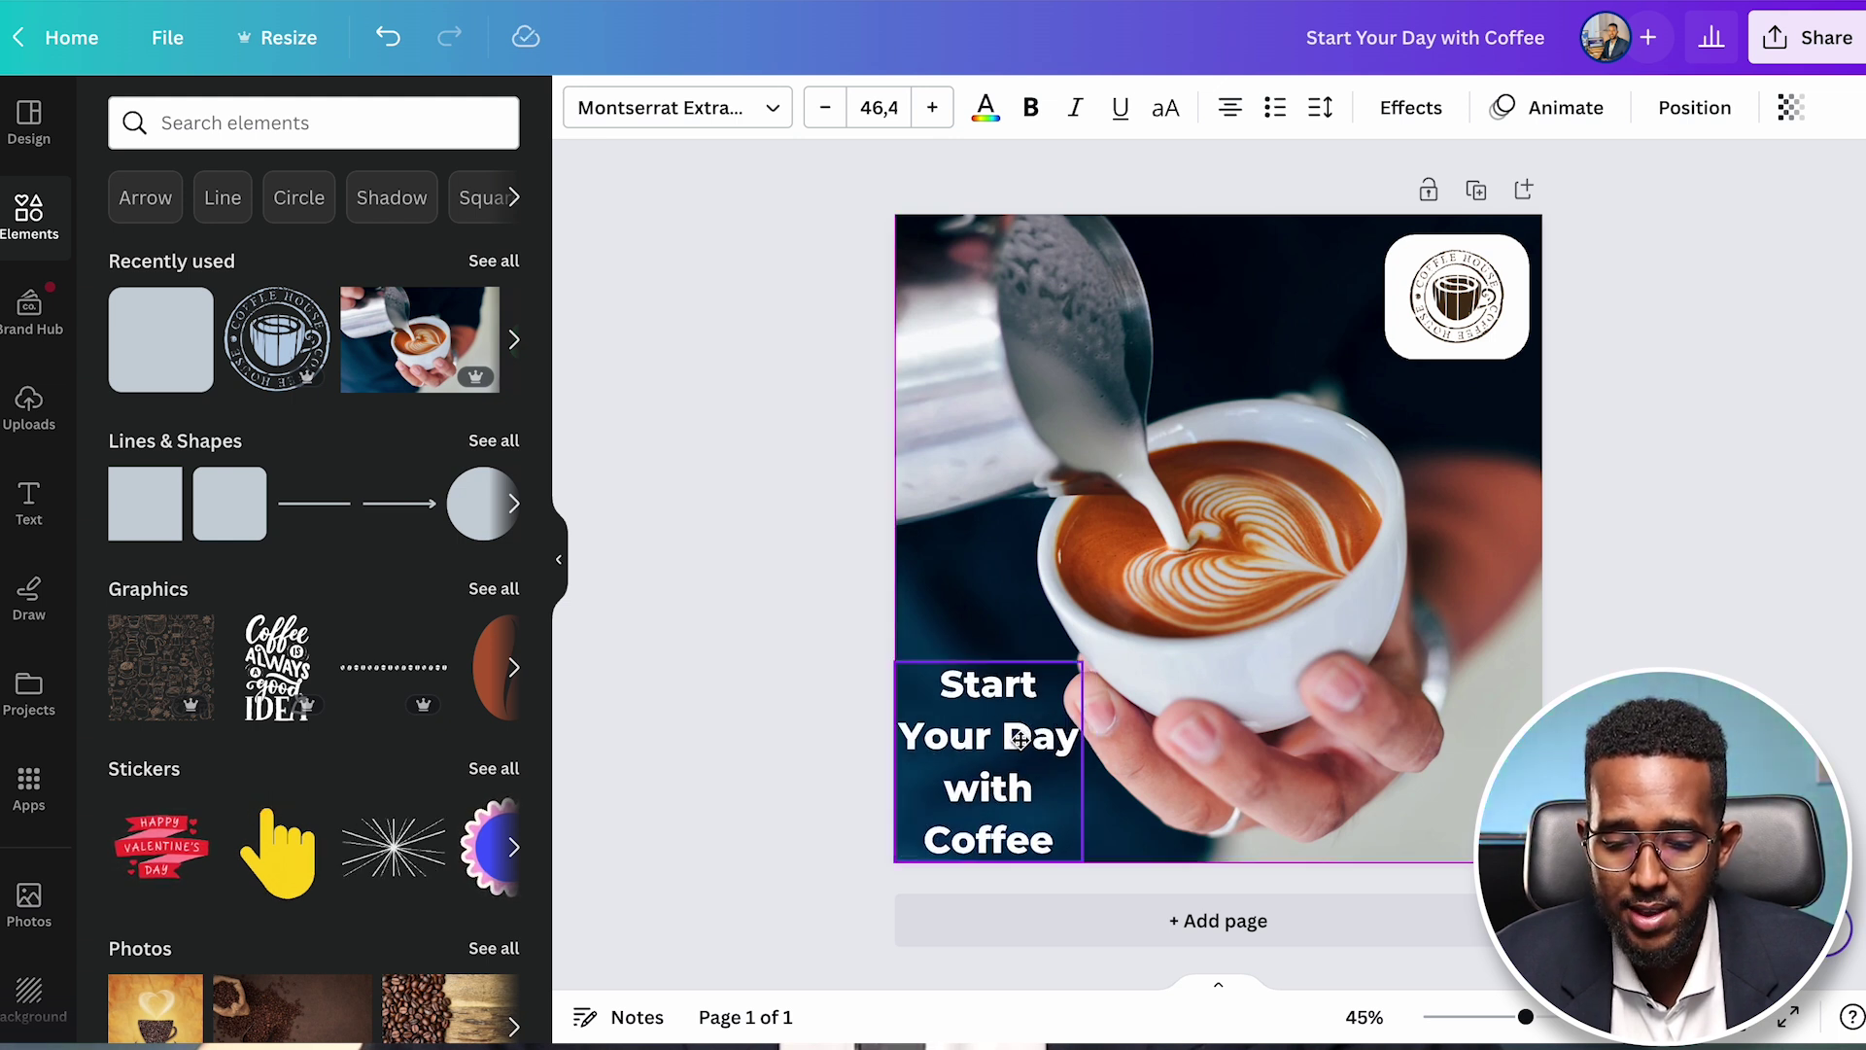
left_click_drag(1021, 739, 1020, 739)
right_click(788, 630)
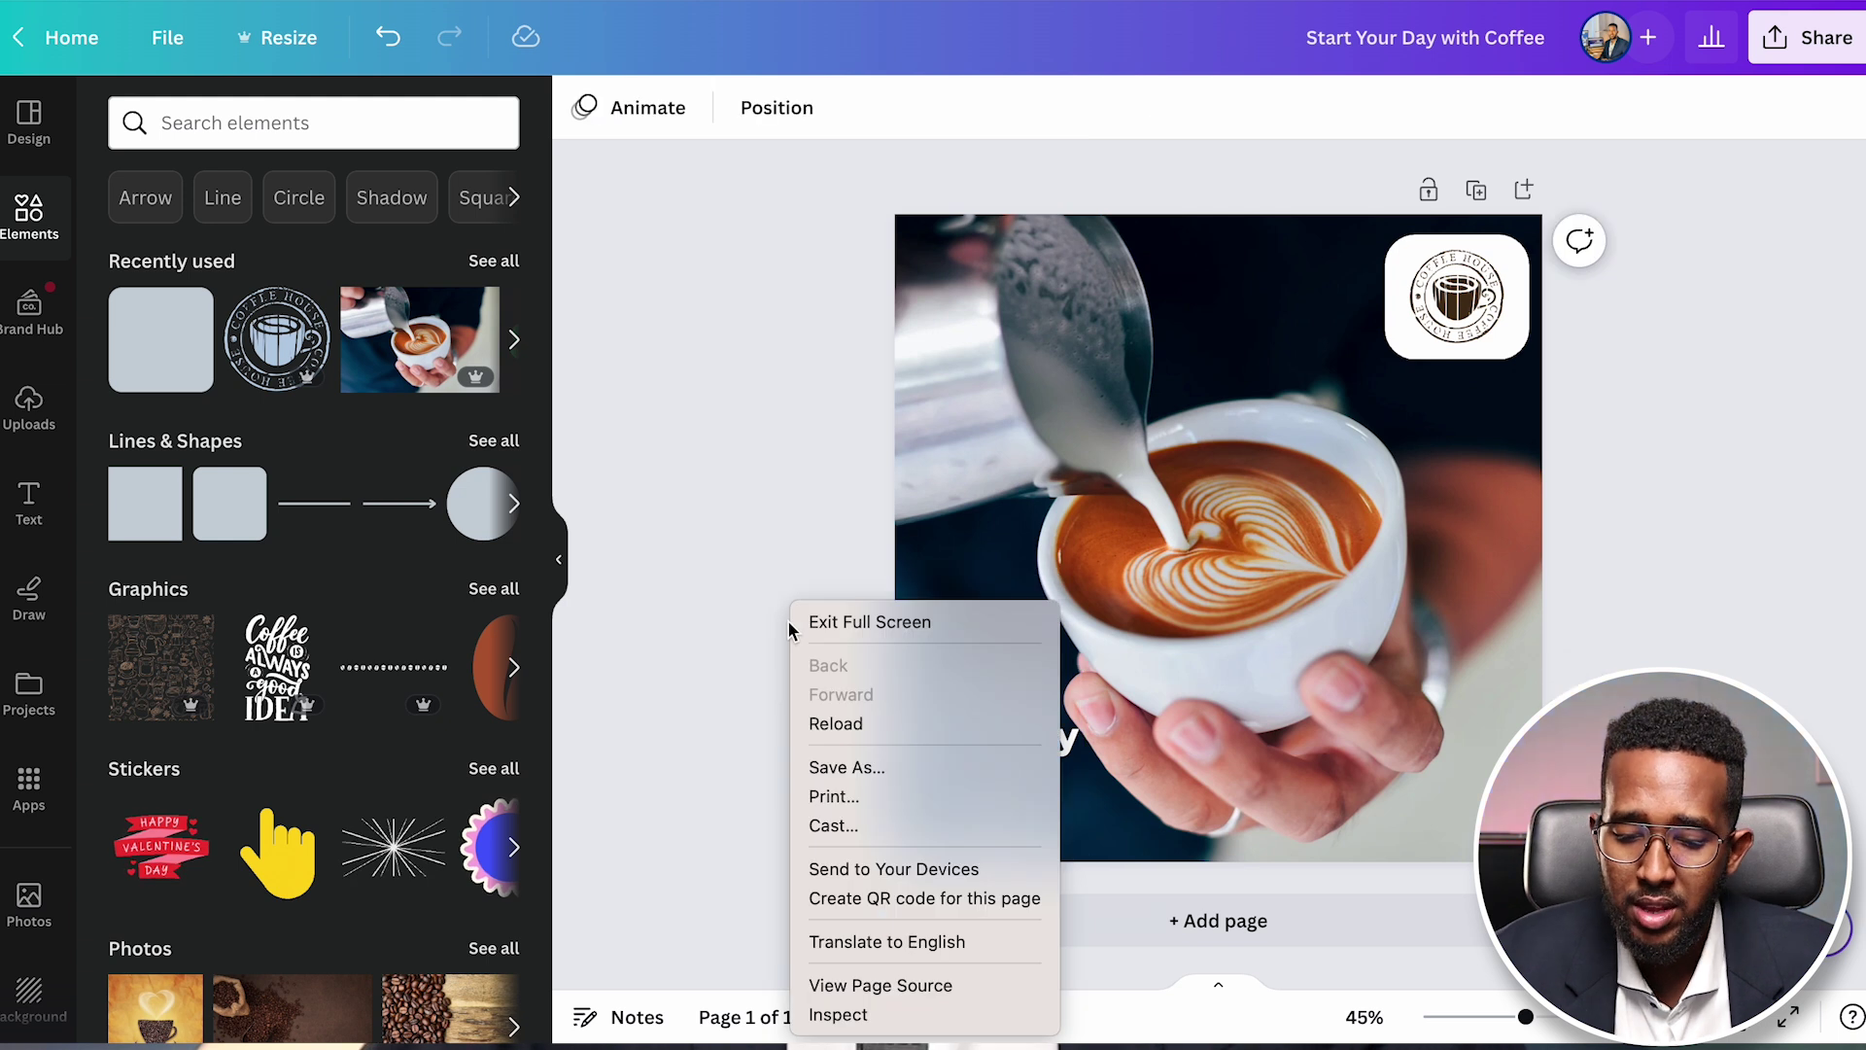
left_click(720, 442)
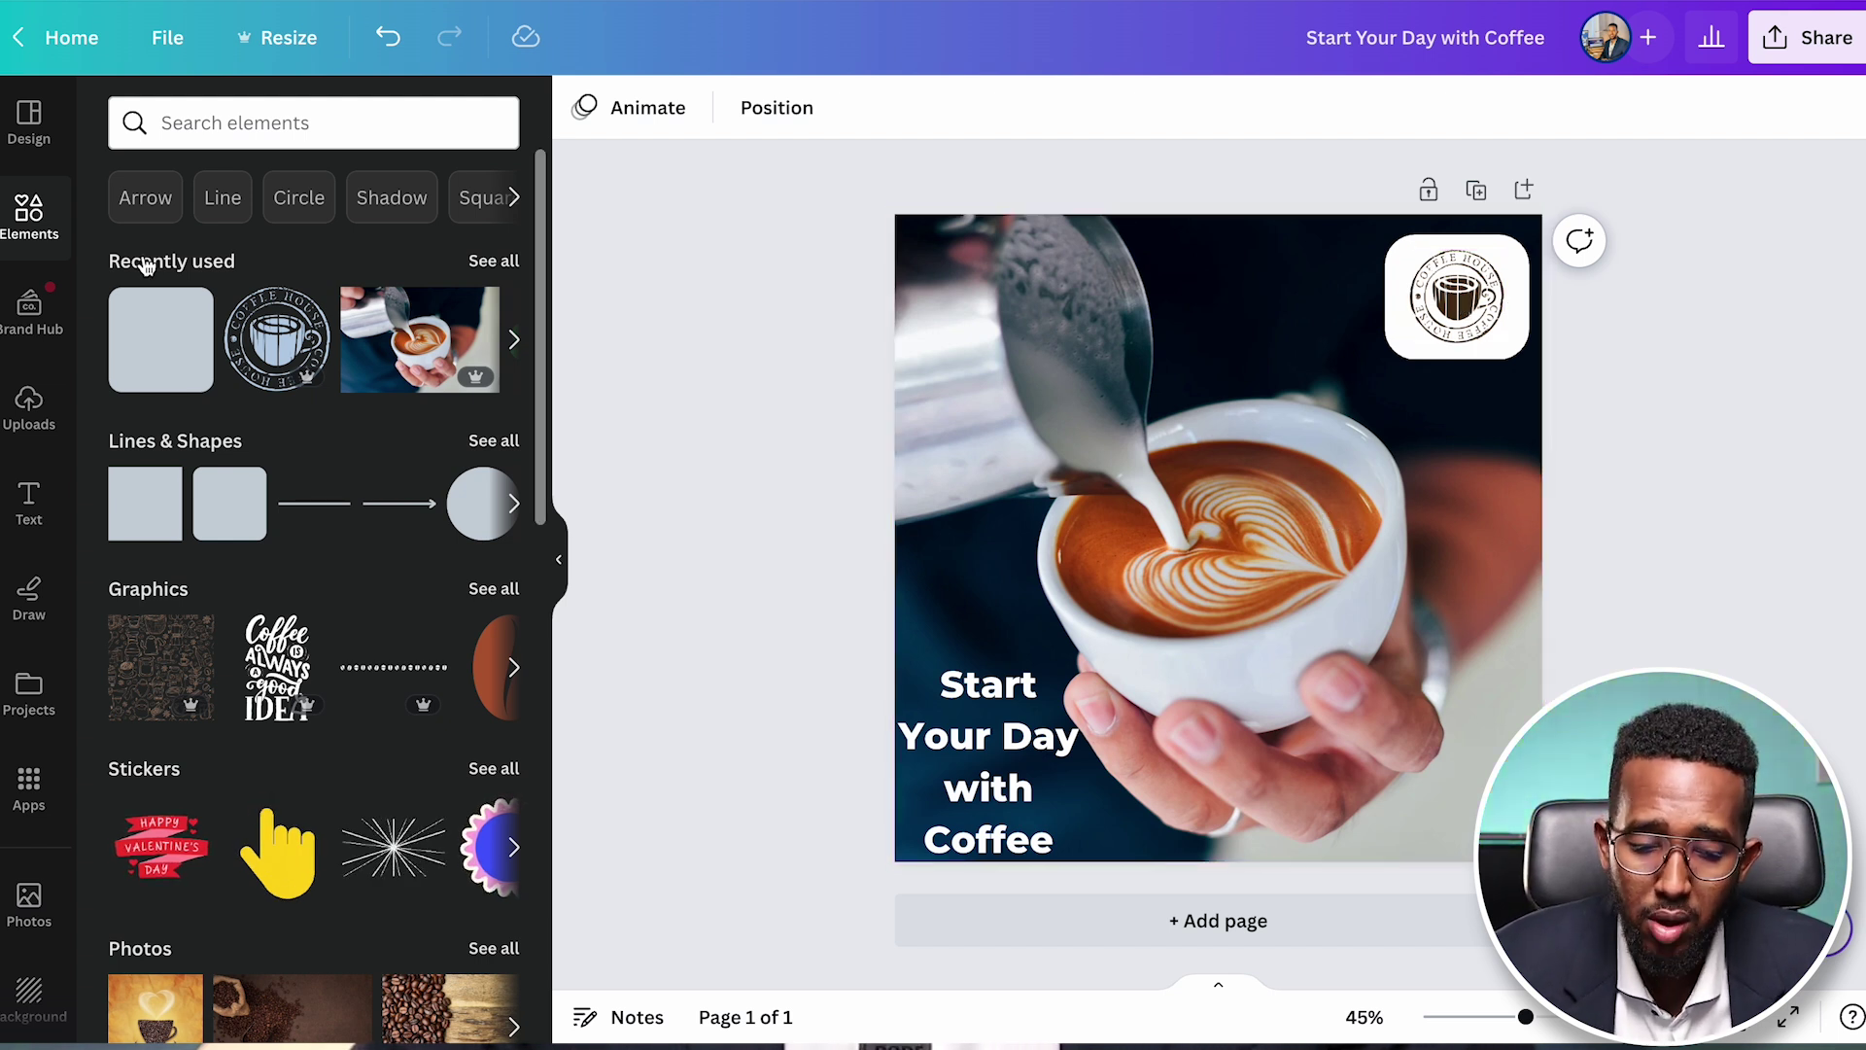
- Add a heading text to the page and replace its placeholder with the phone number
left_click(29, 503)
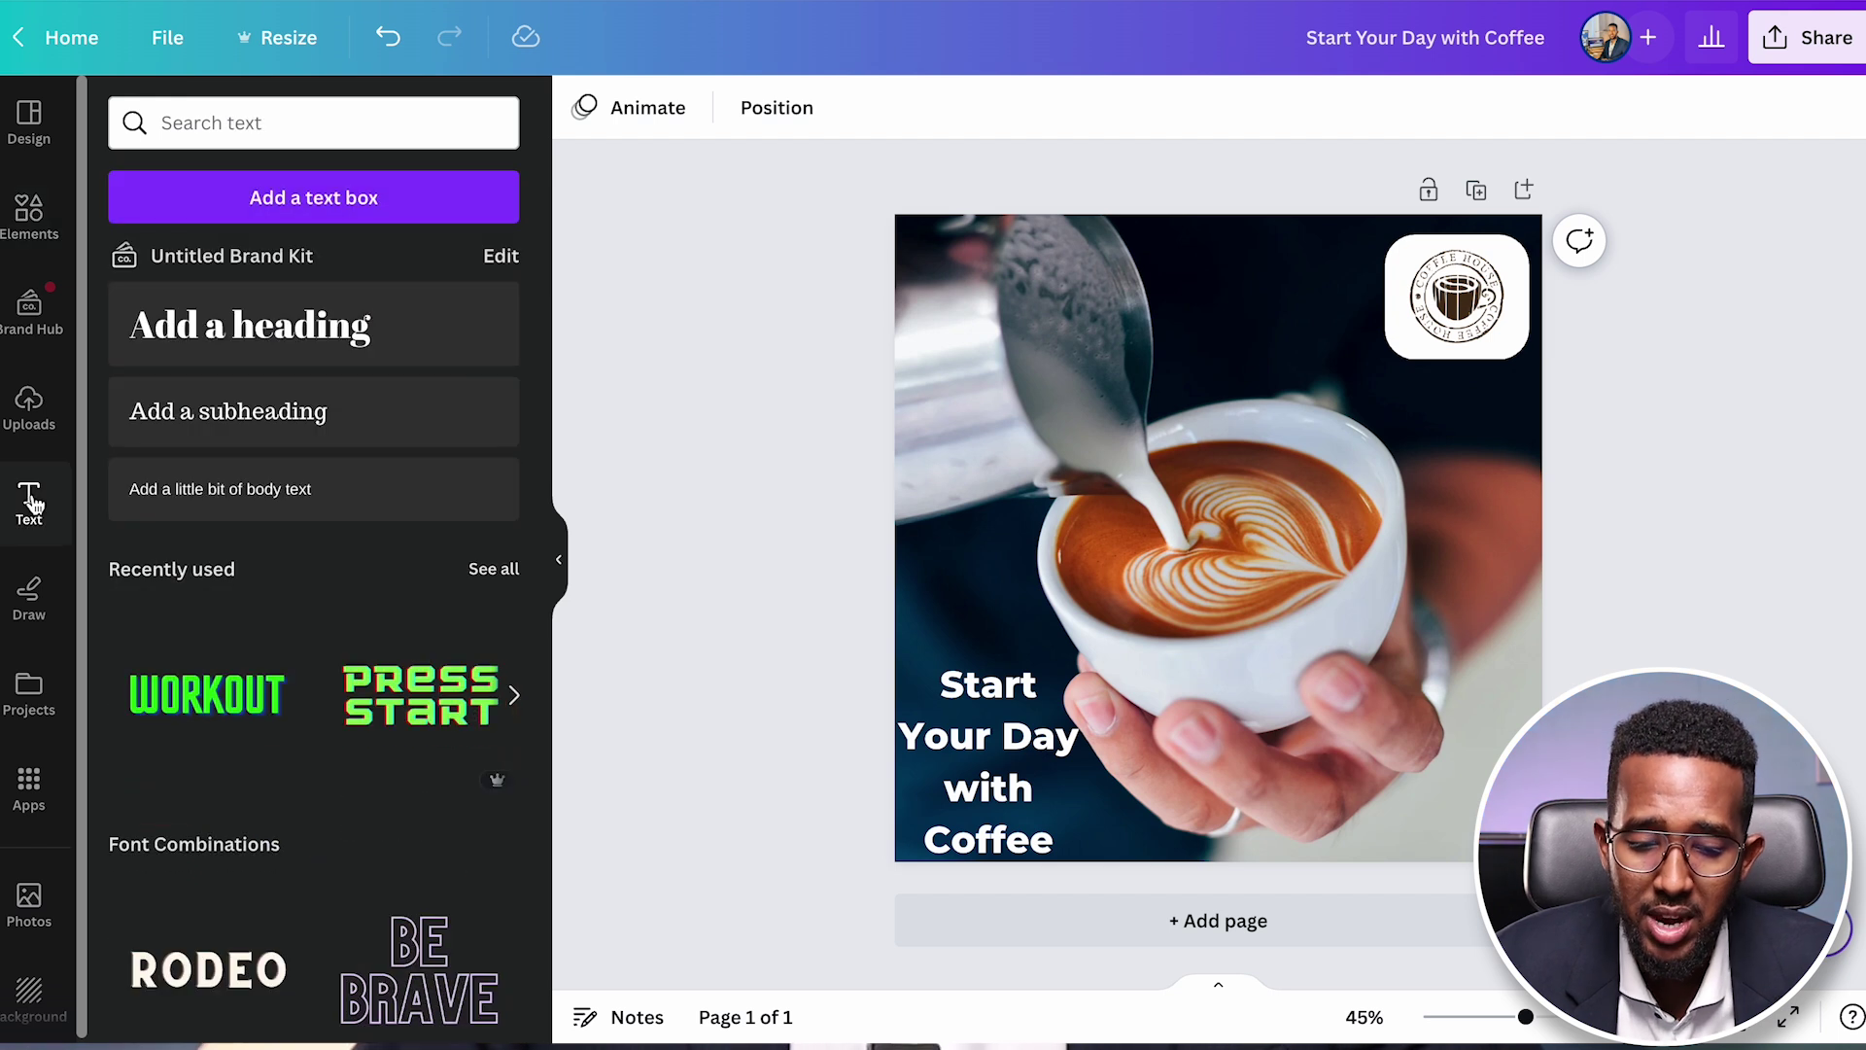
left_click(372, 199)
left_click(347, 336)
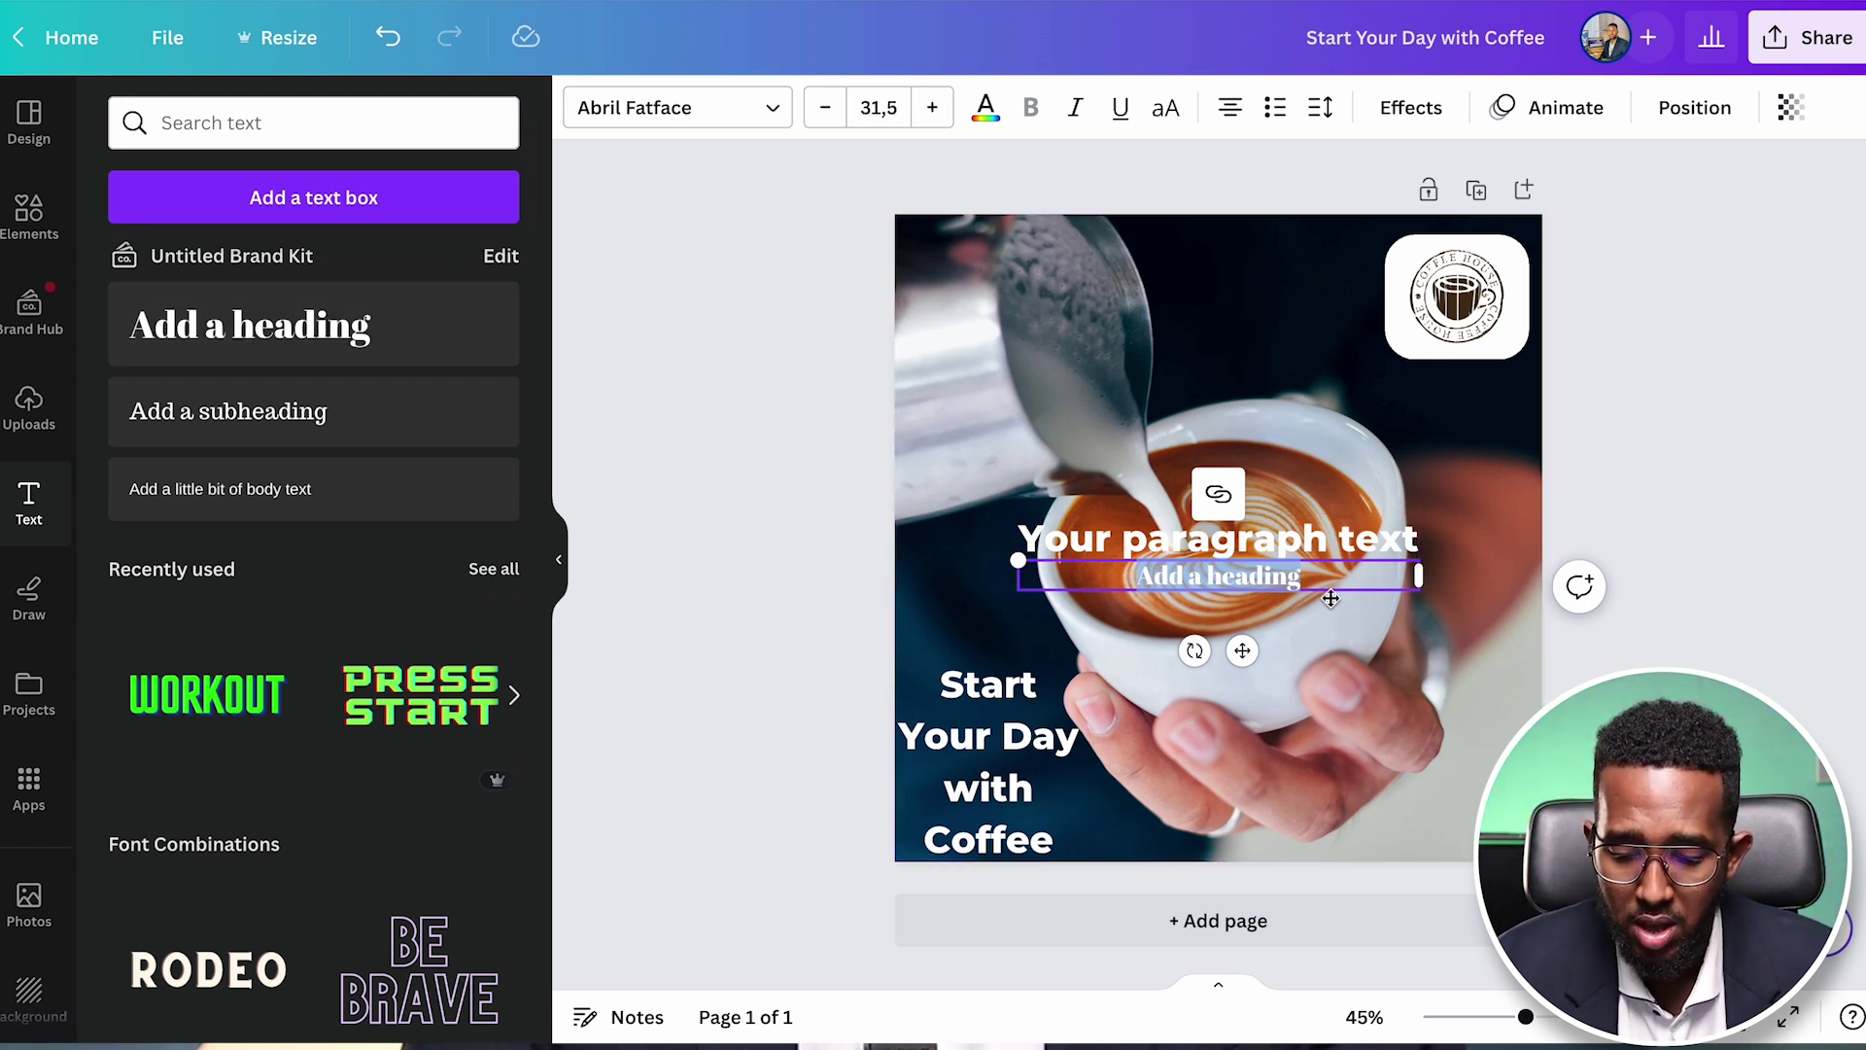
type("2520987")
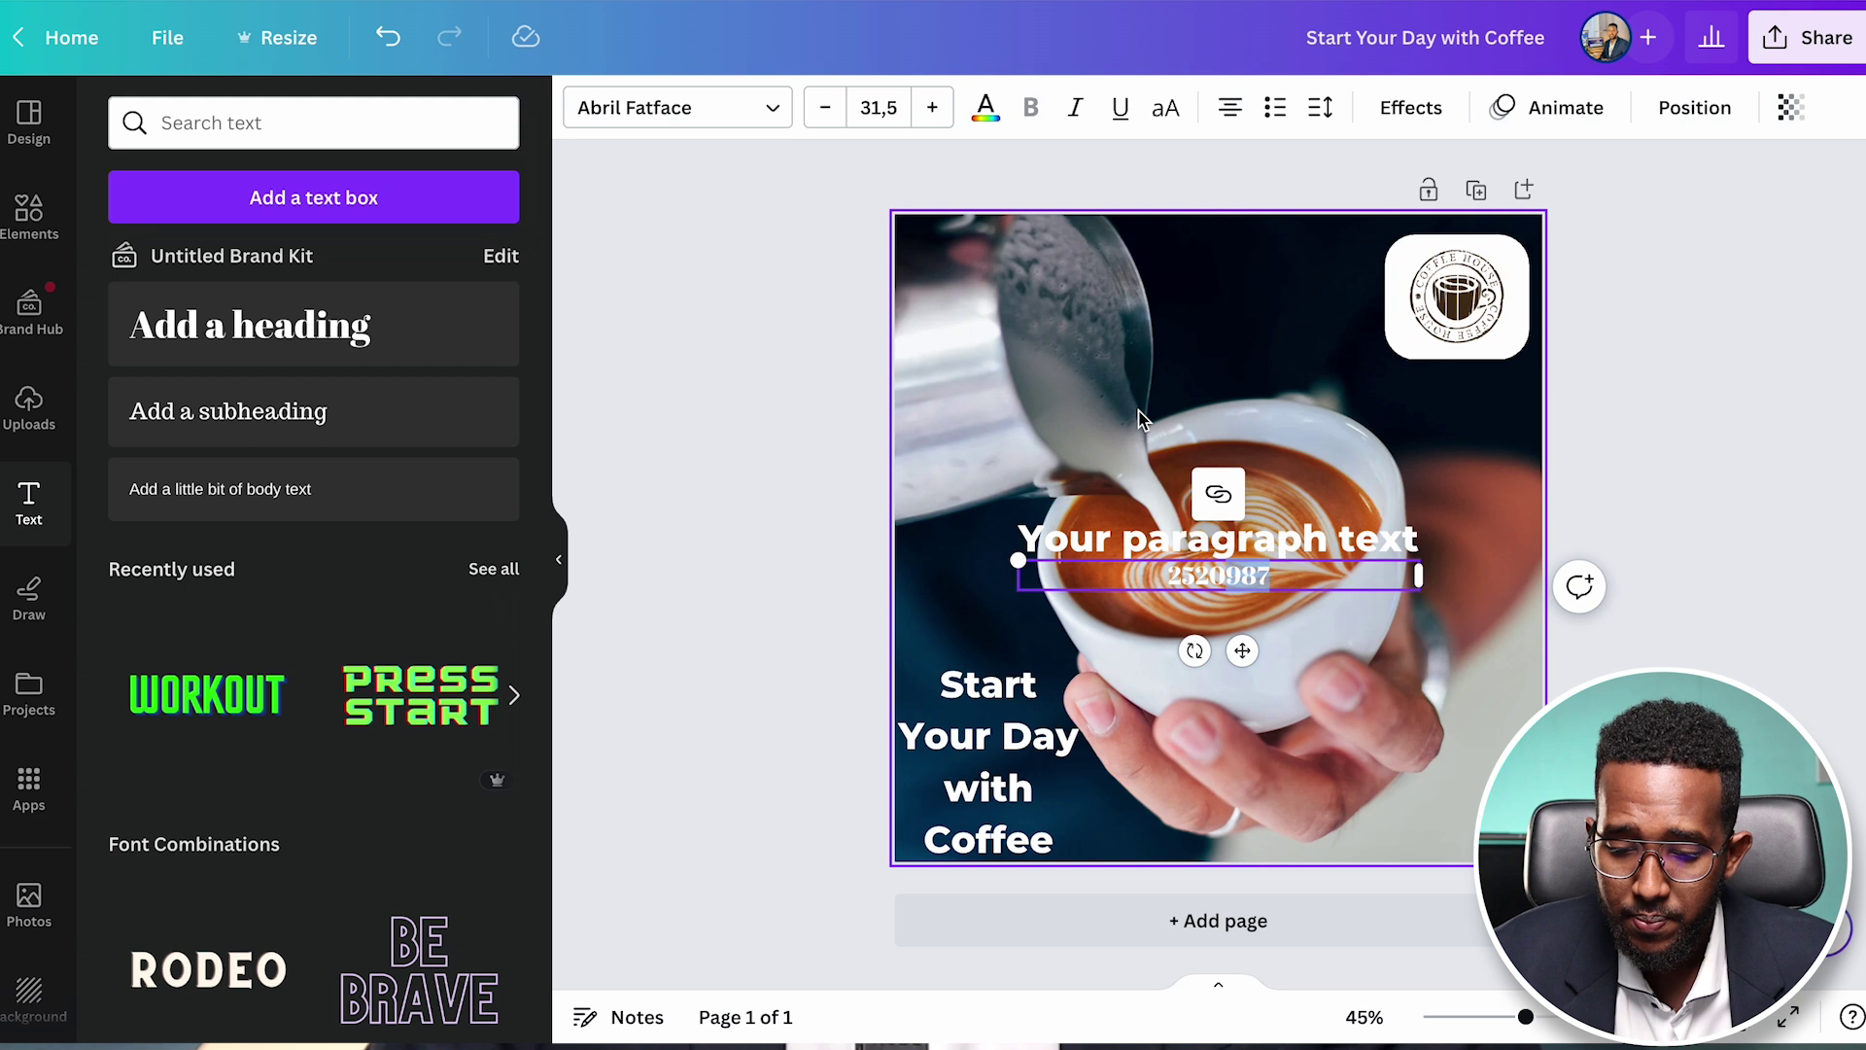
- Delete the unneeded paragraph text box and move the phone number to the photo's lower-right corner
left_click(1215, 496)
left_click(1184, 552)
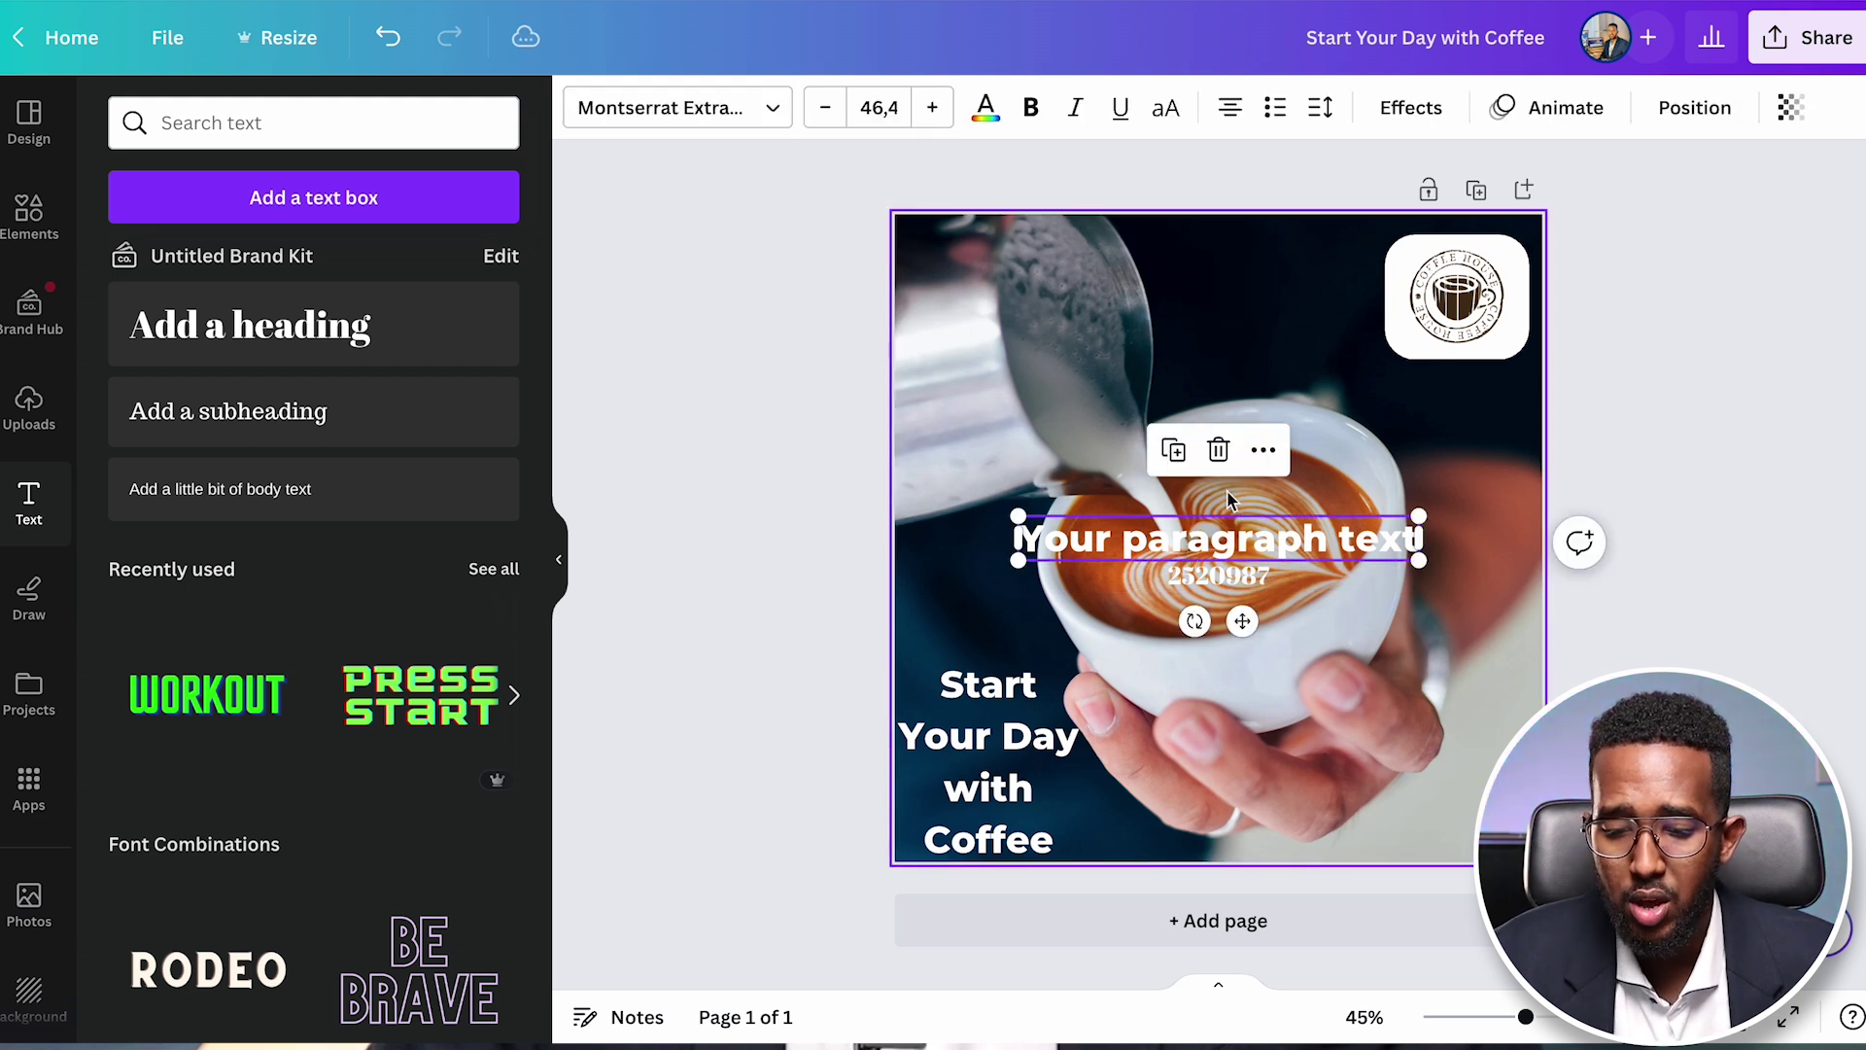
left_click(1219, 454)
left_click_drag(1216, 558, 1428, 828)
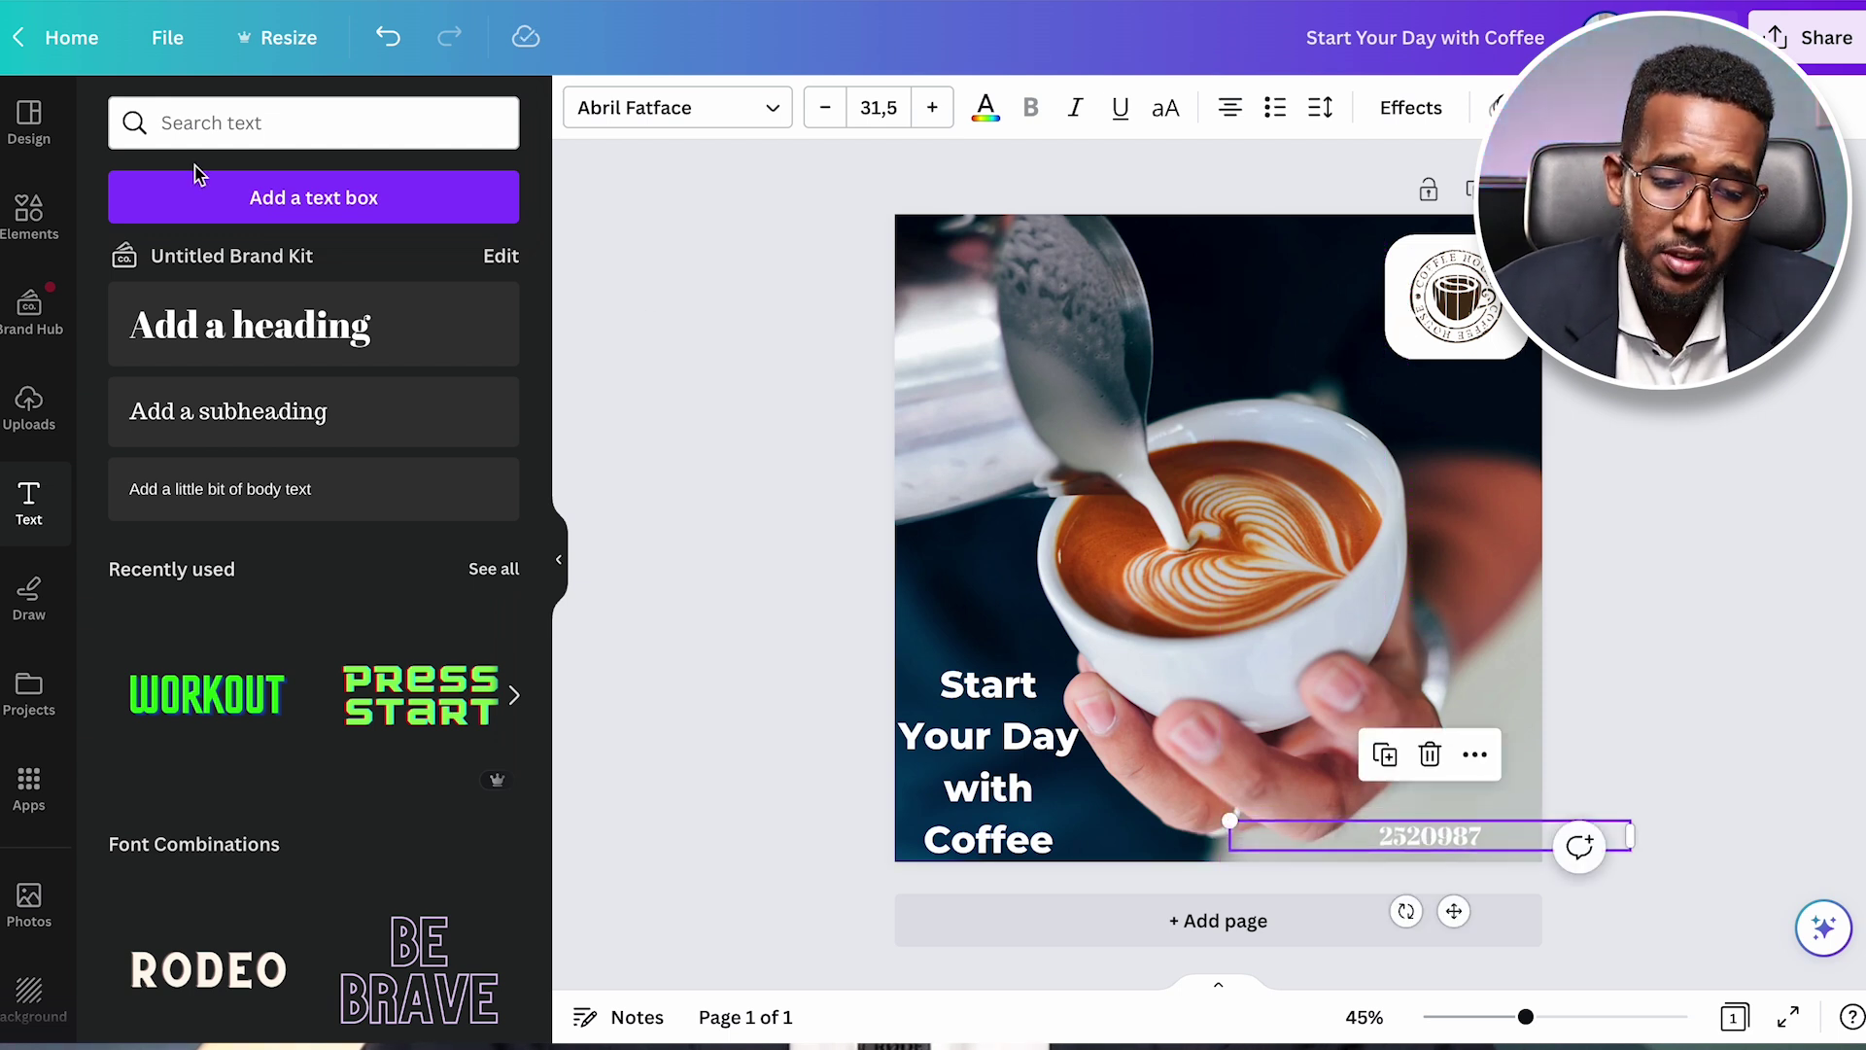
- Search the elements for "call", add the black round phone icon and place it just before the phone number
left_click(29, 211)
left_click(217, 127)
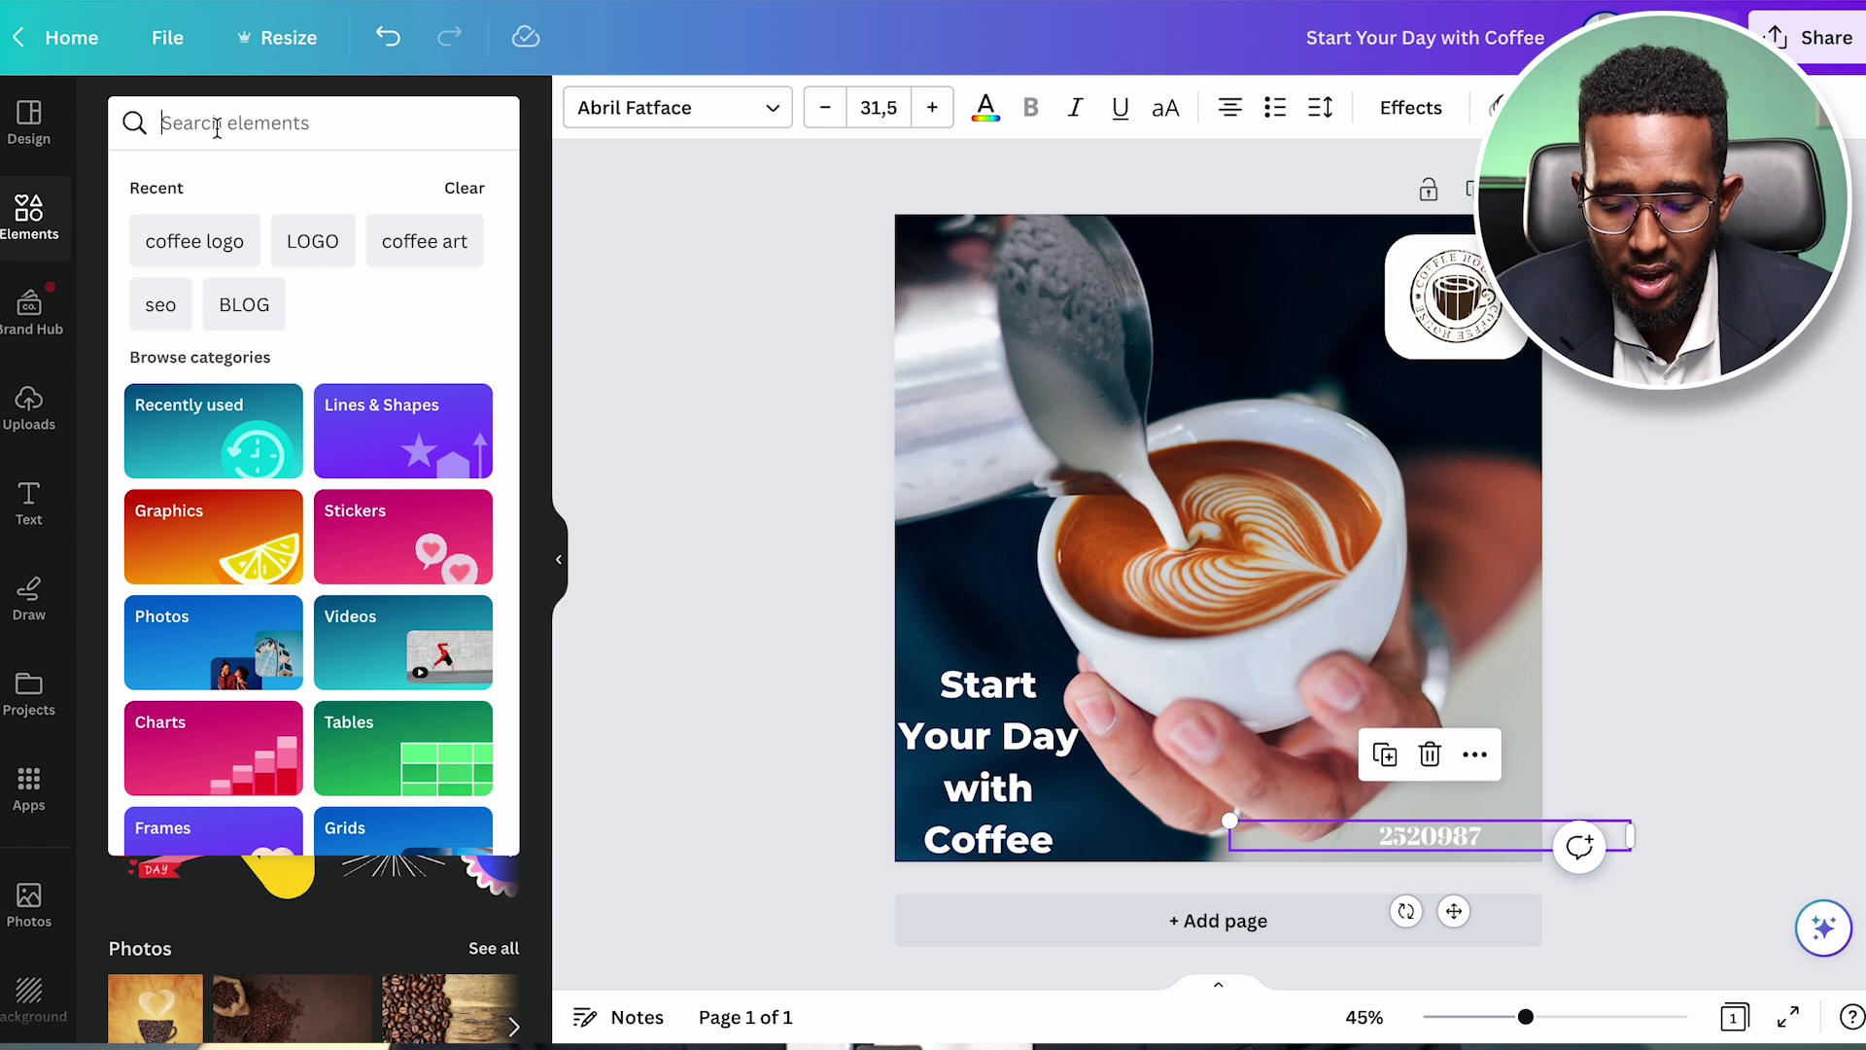
type("call")
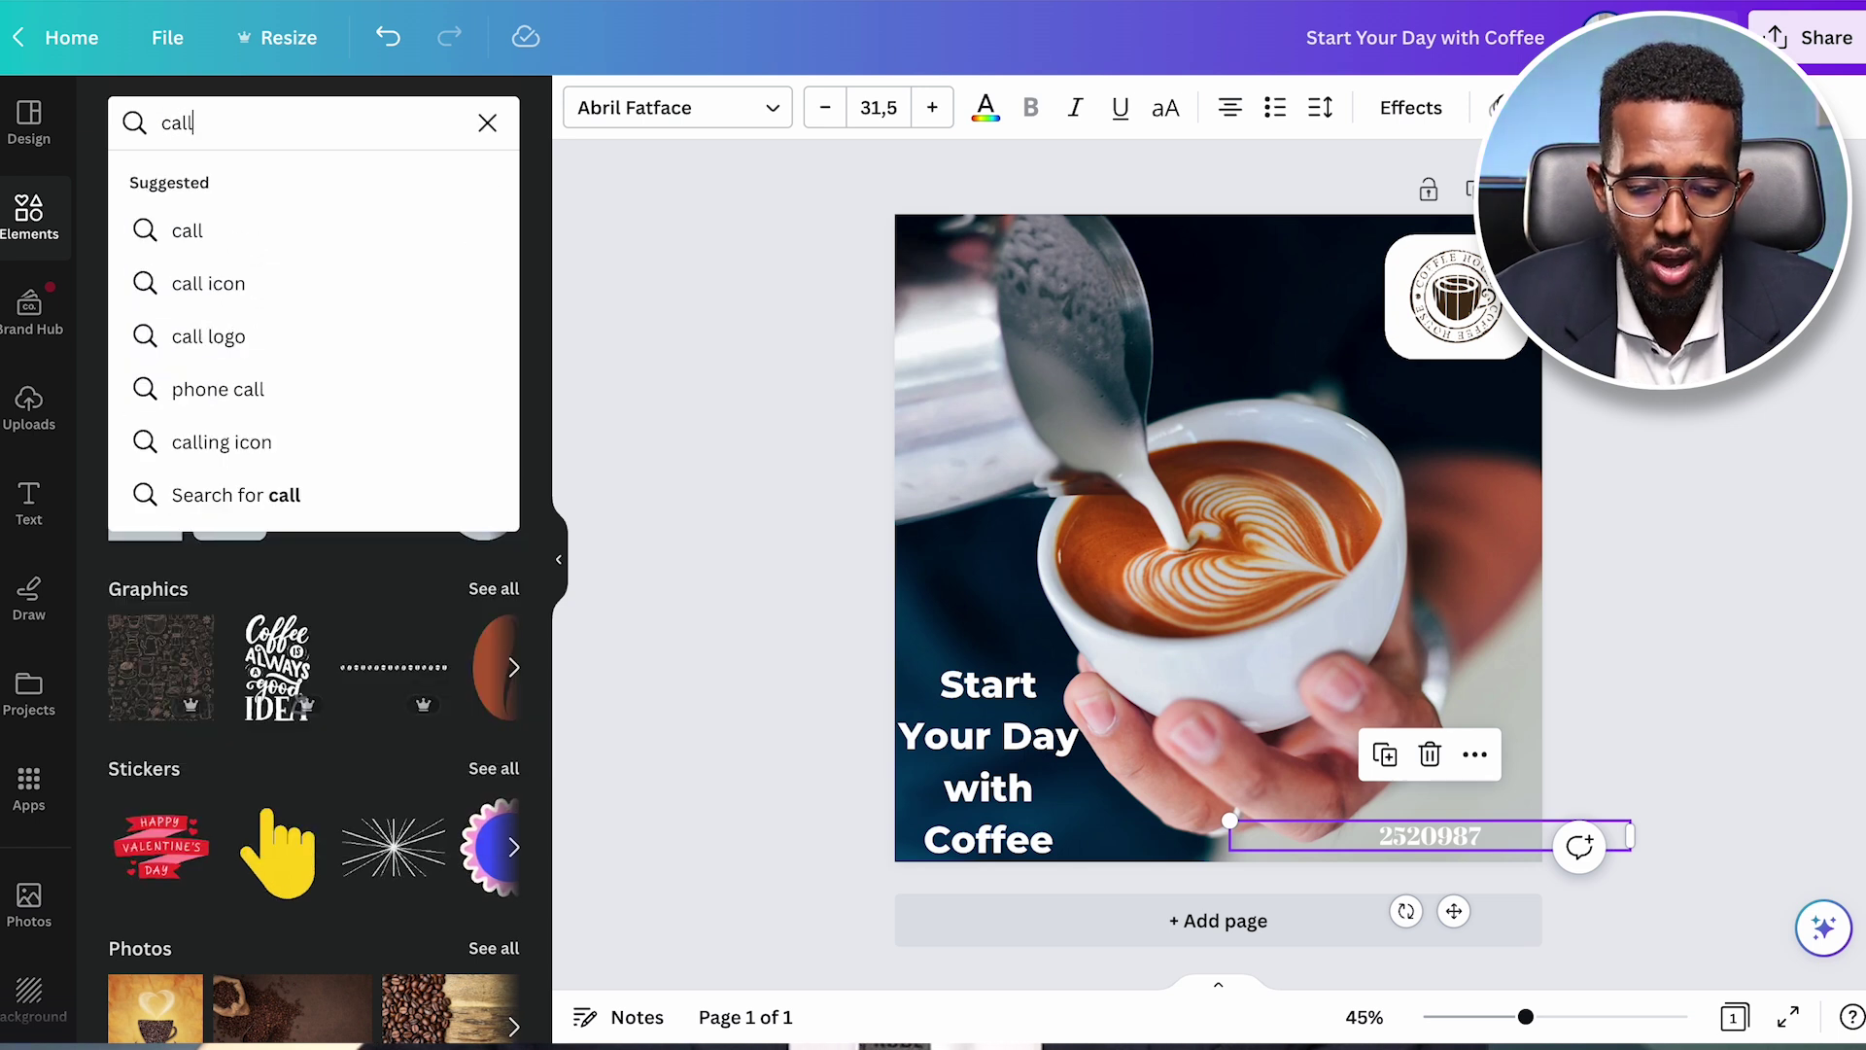
key("Return")
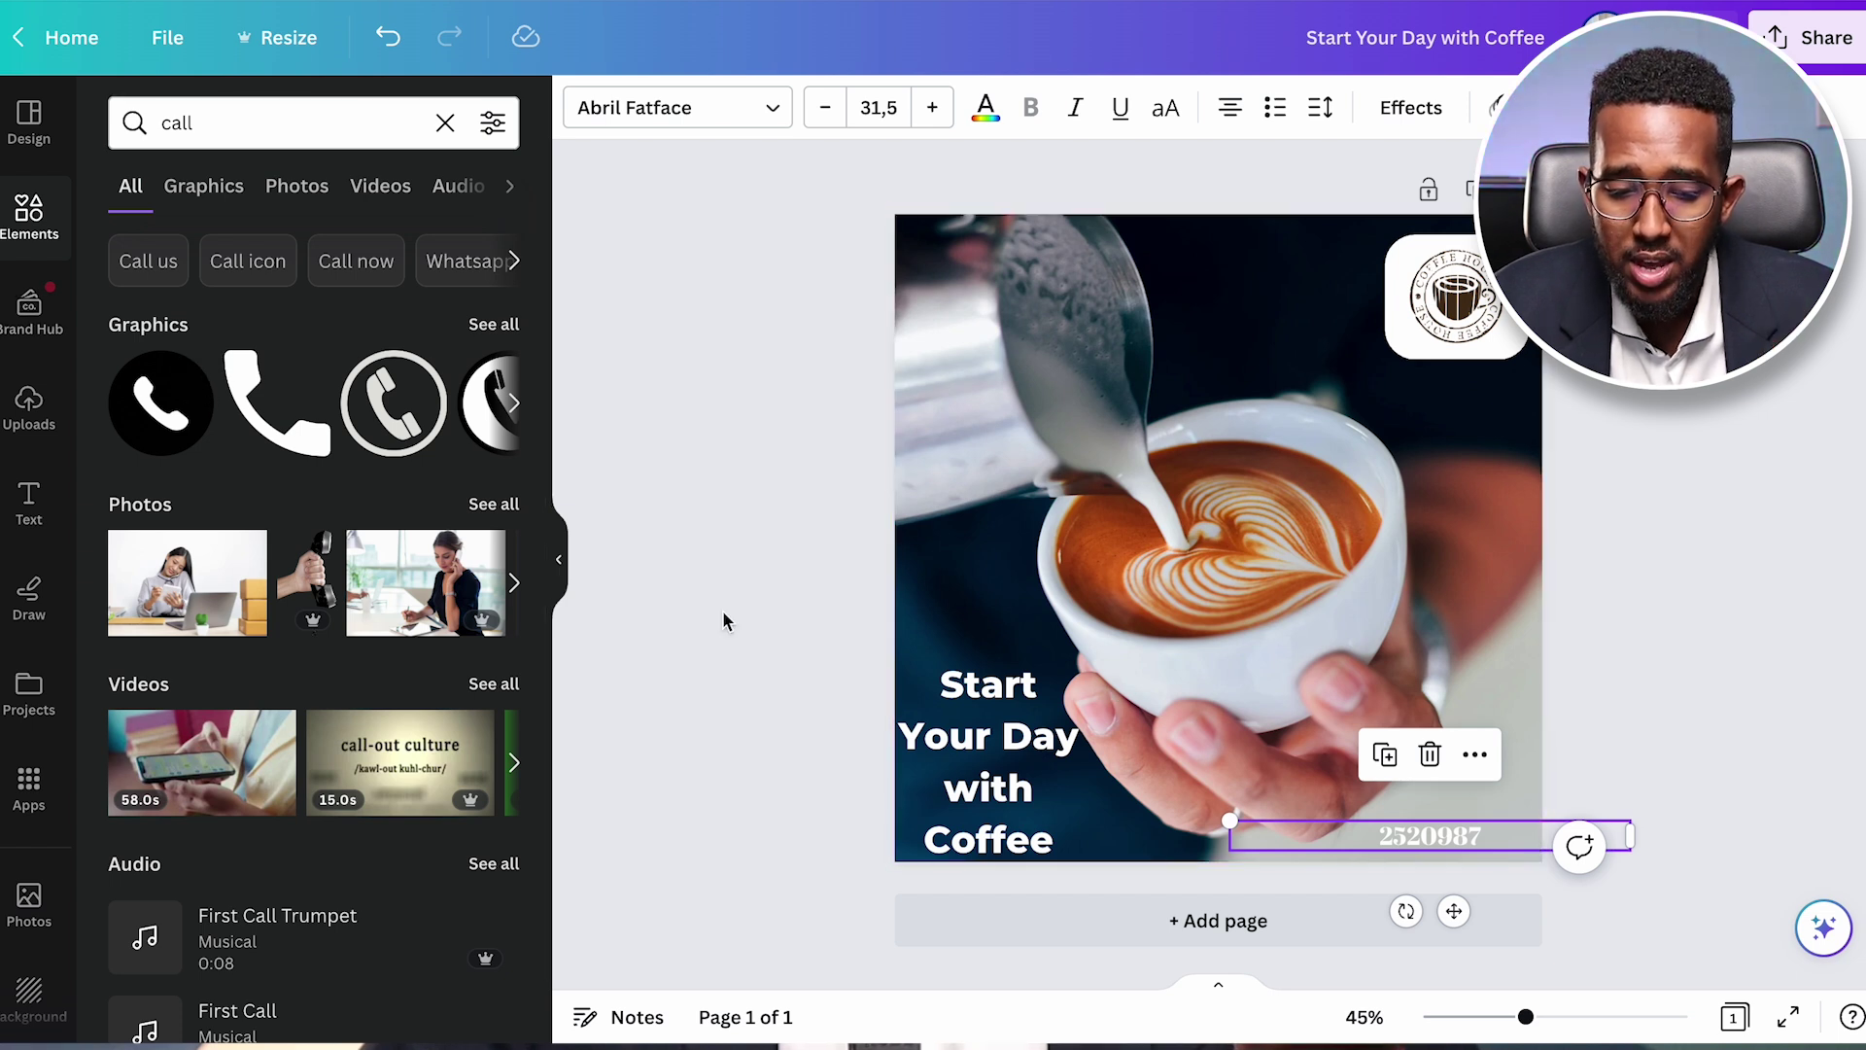
left_click(164, 408)
left_click_drag(1089, 409, 1296, 811)
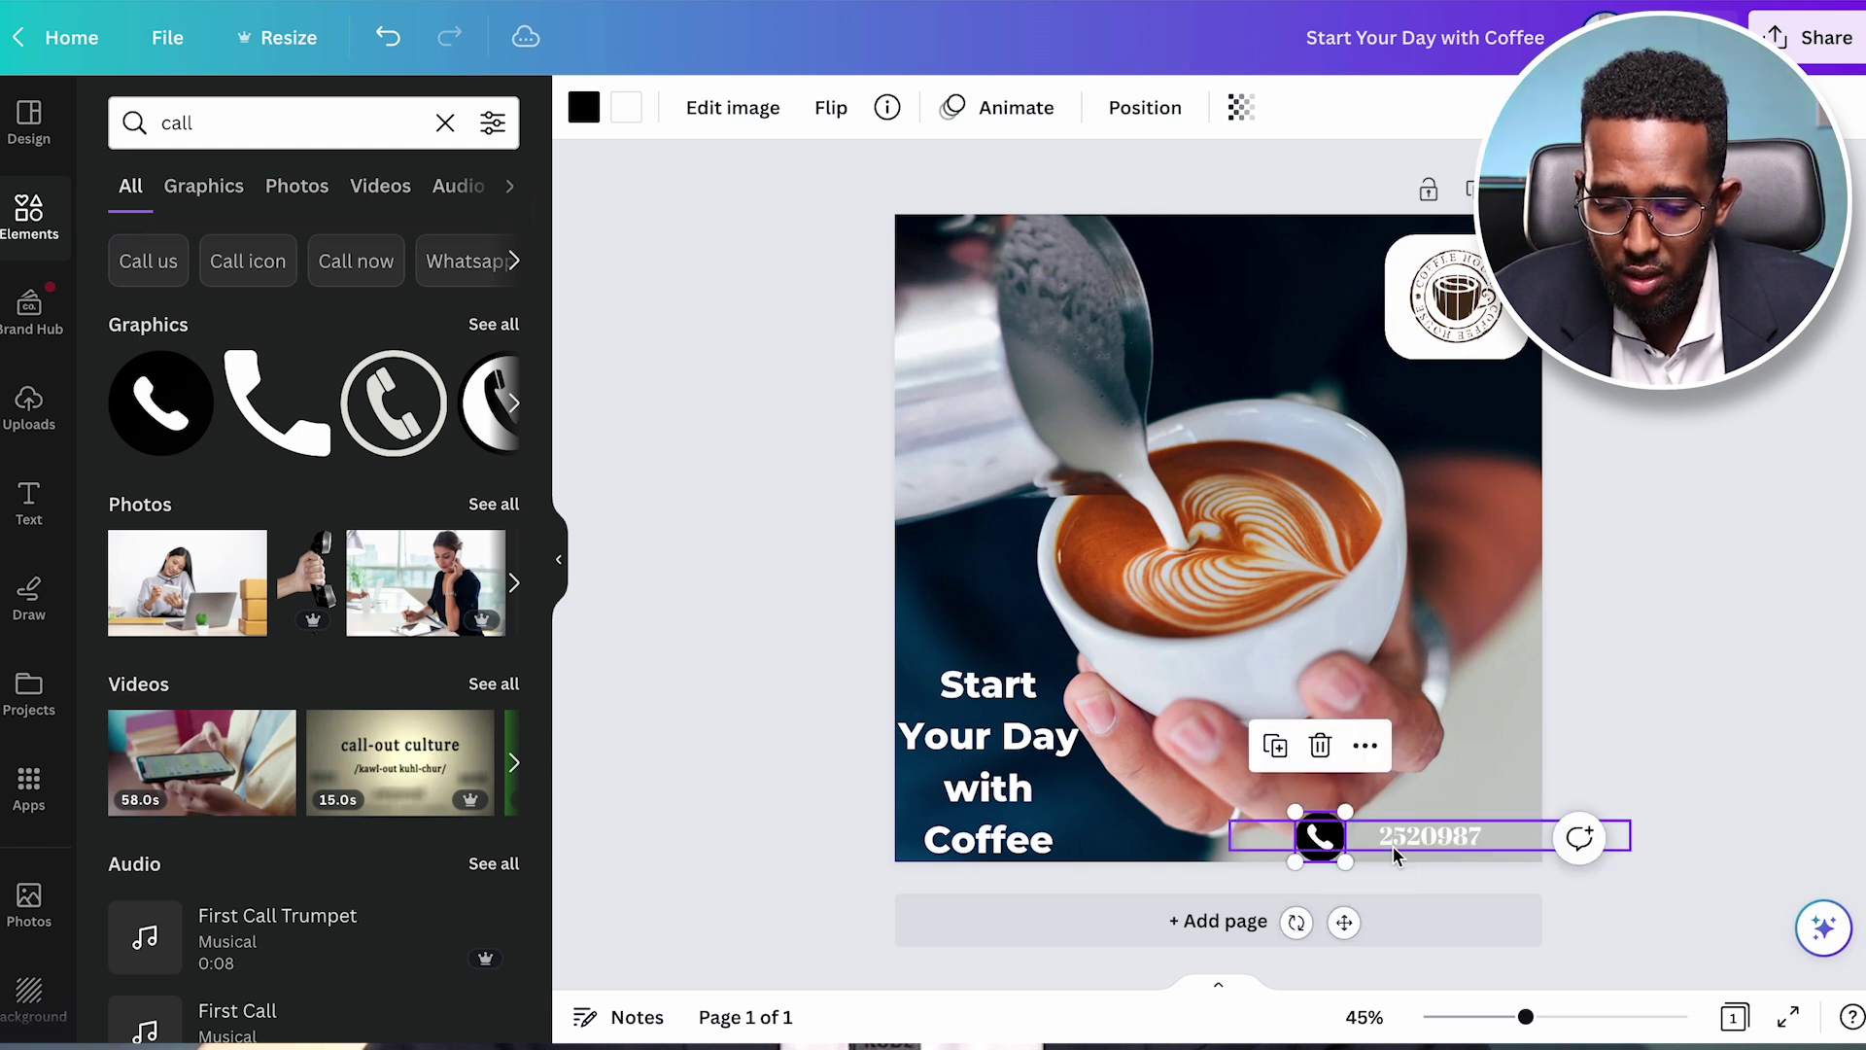
left_click_drag(1406, 841, 1437, 828)
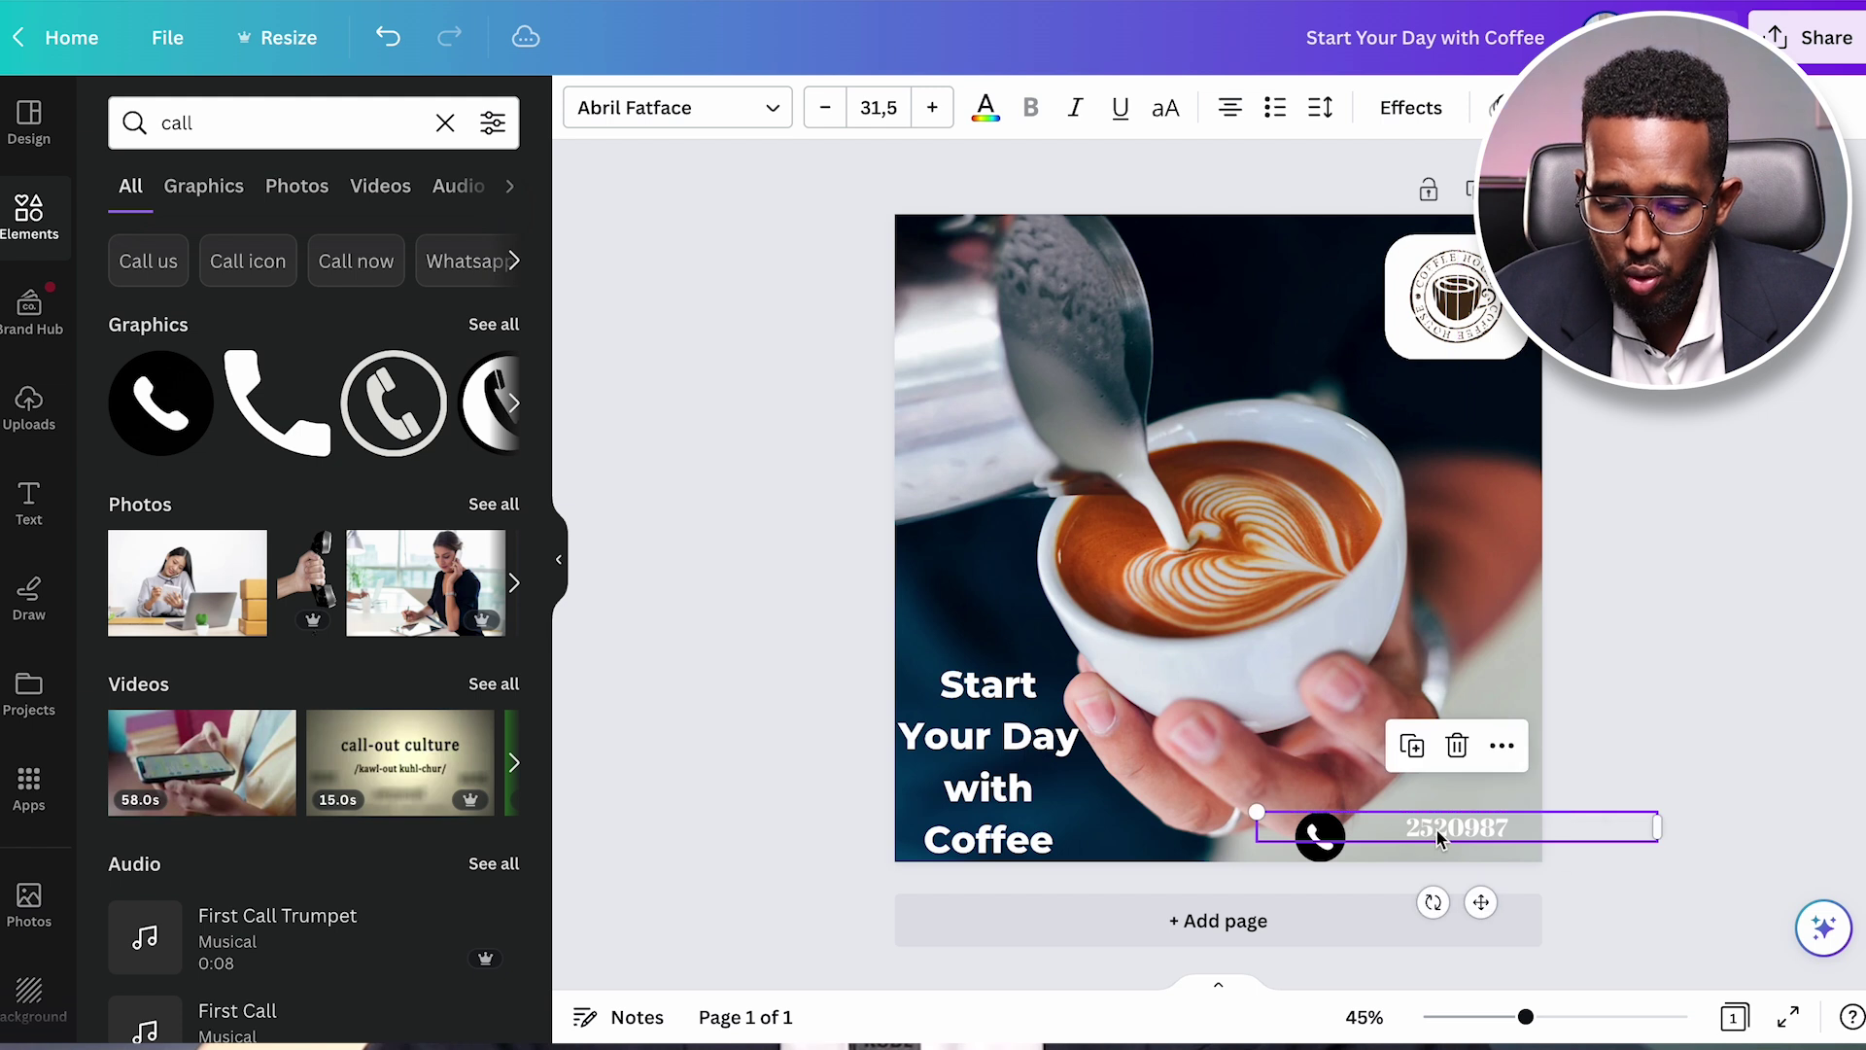
- Increase the phone number's font size to 44.5
double_click(1455, 827)
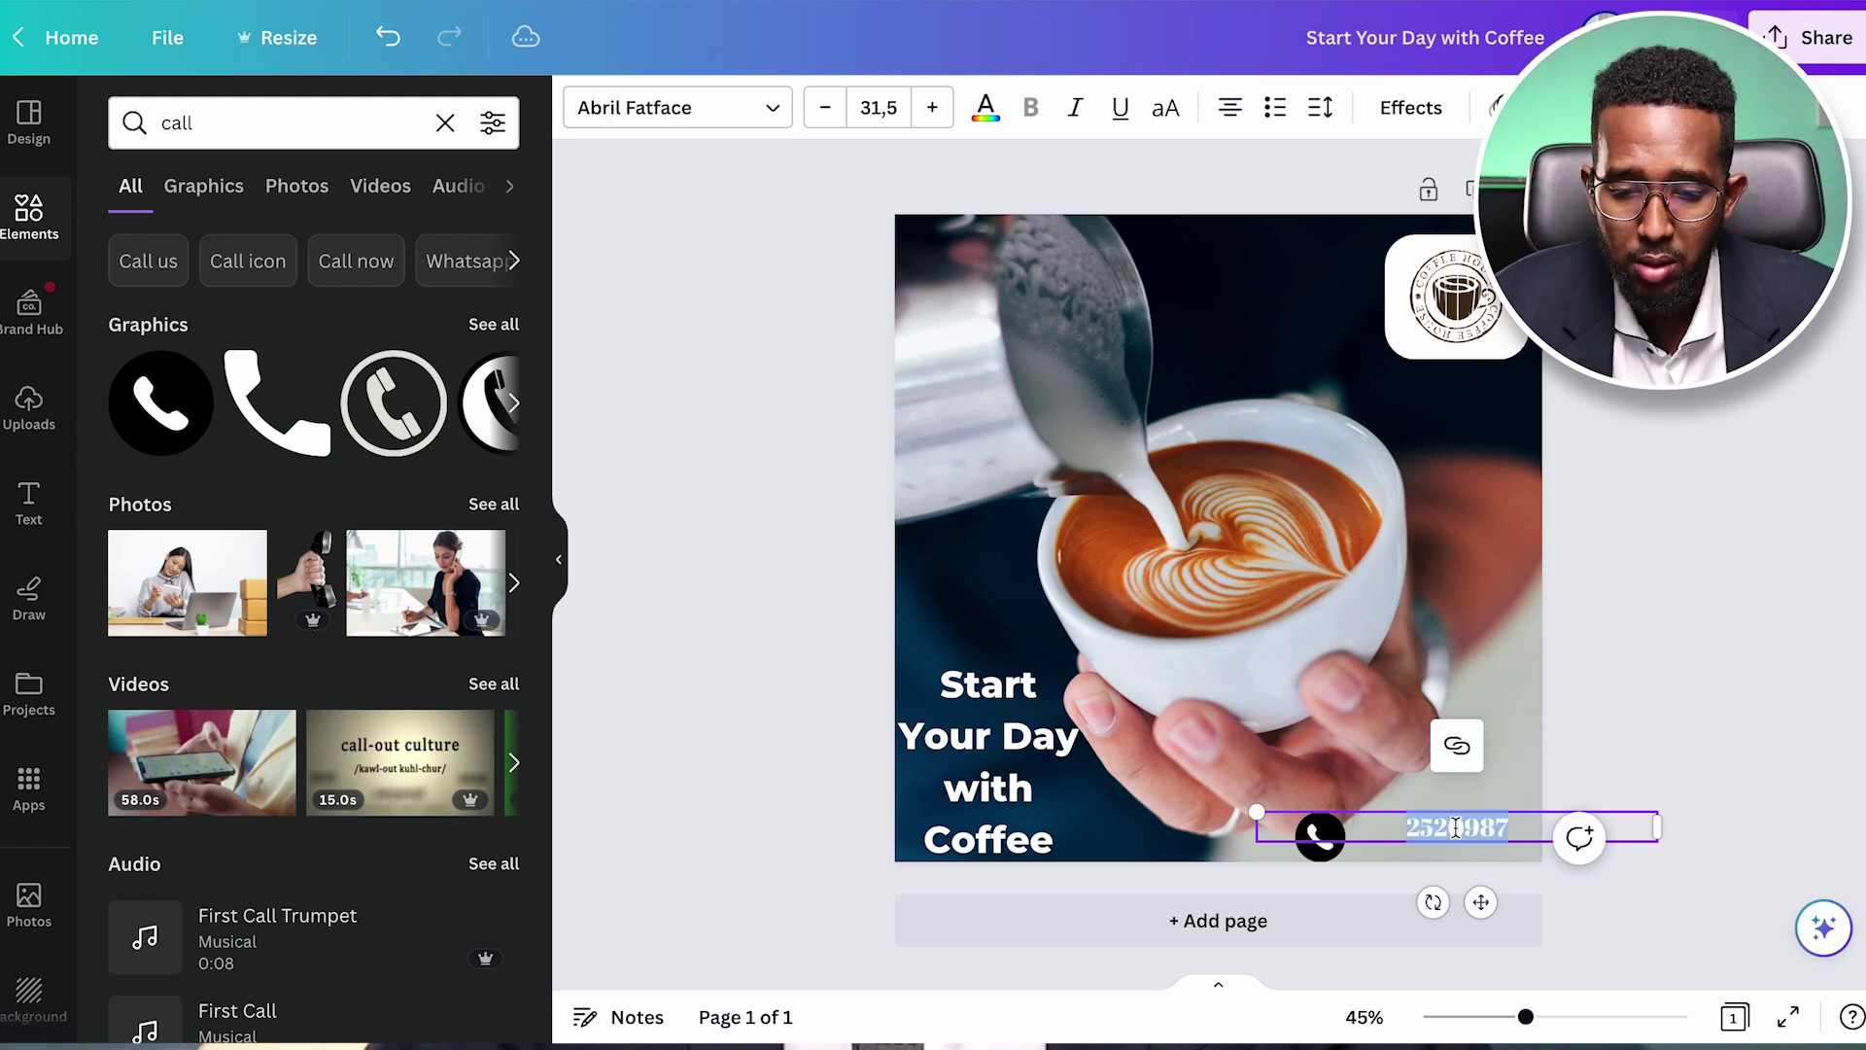
left_click(931, 110)
double_click(931, 108)
triple_click(931, 108)
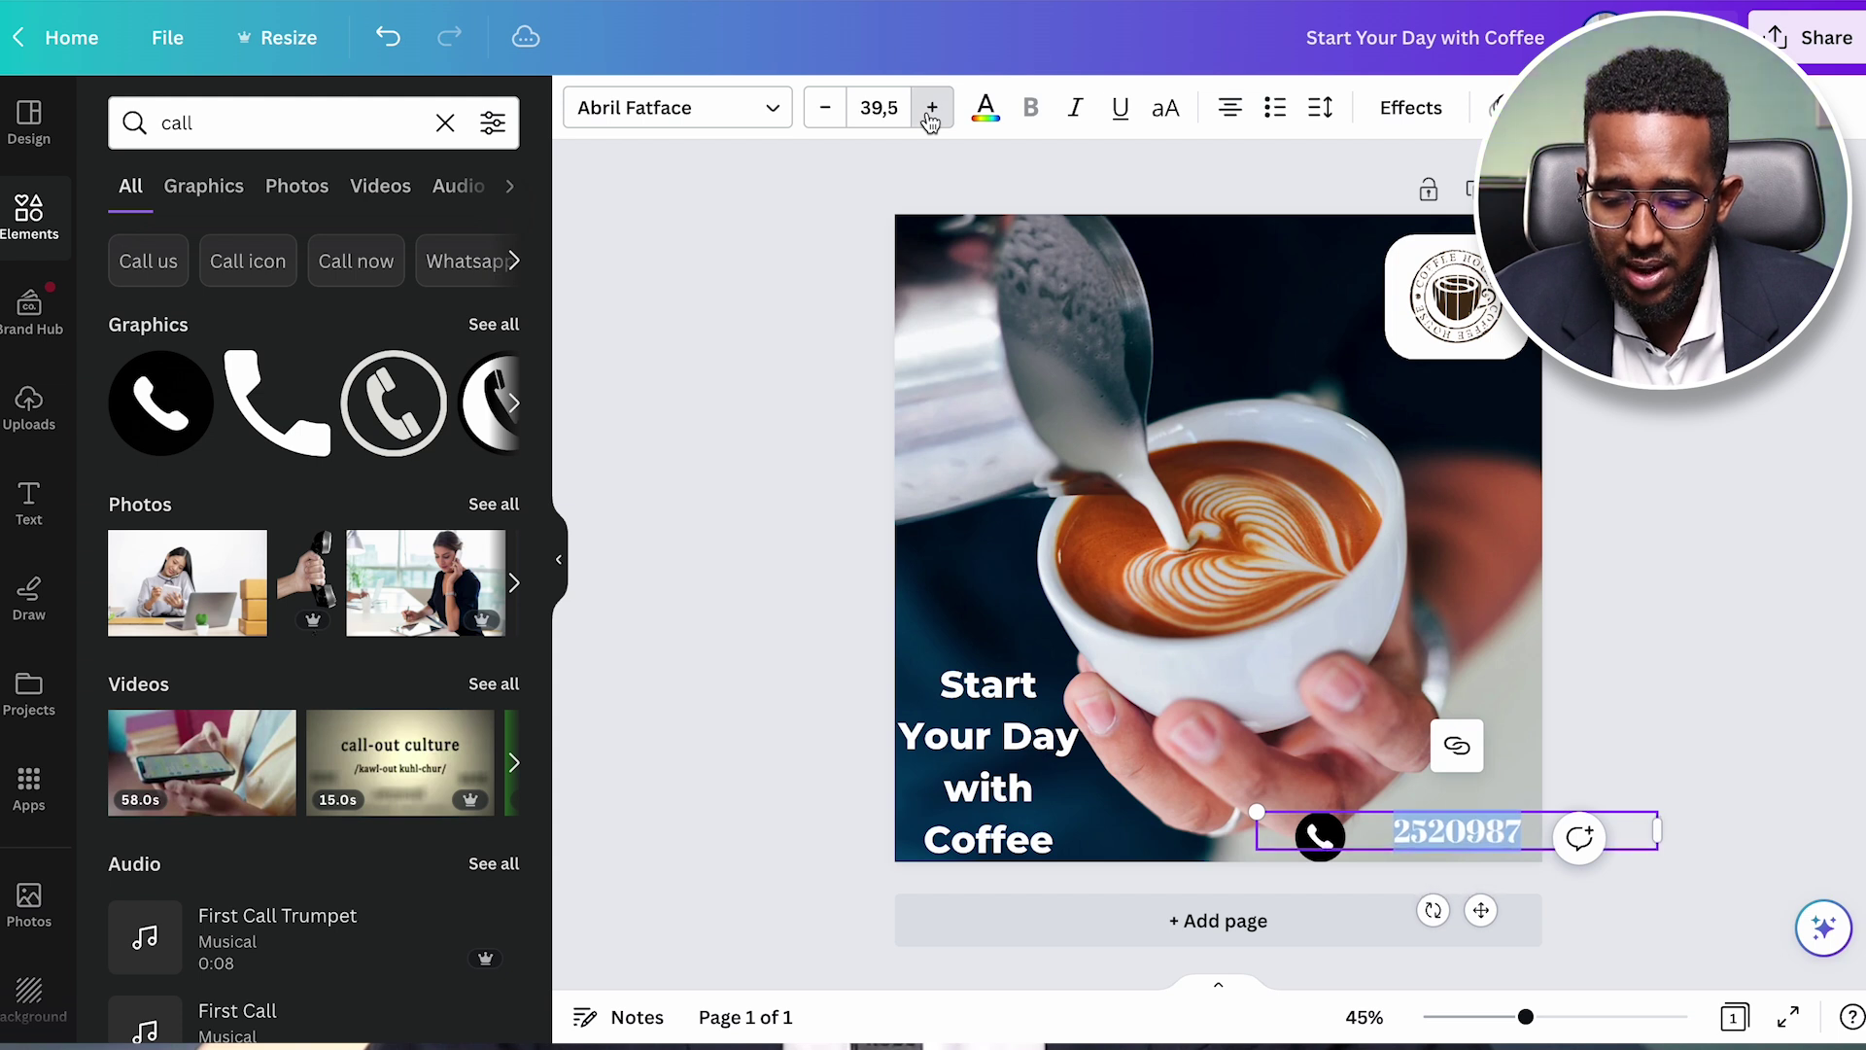
triple_click(931, 107)
double_click(931, 108)
- Colour the phone number text yellow
left_click(969, 114)
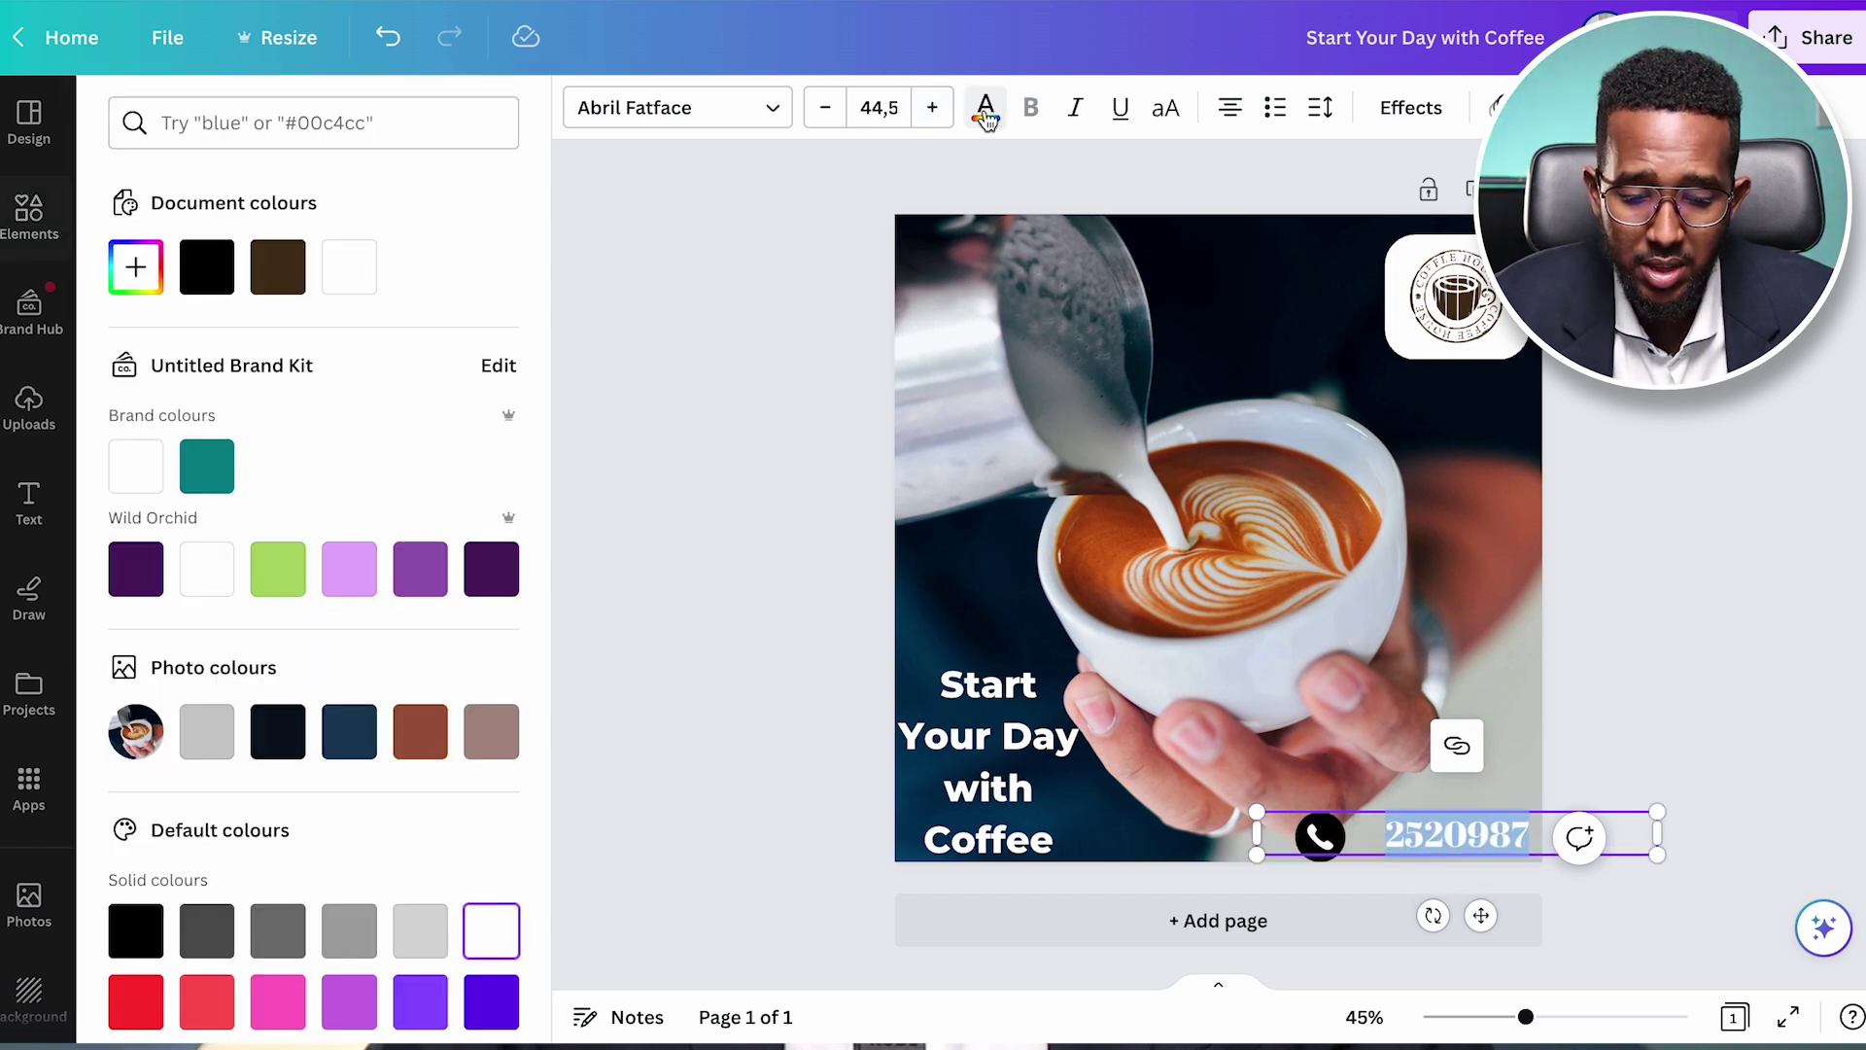
scroll(277, 809, "down", 3)
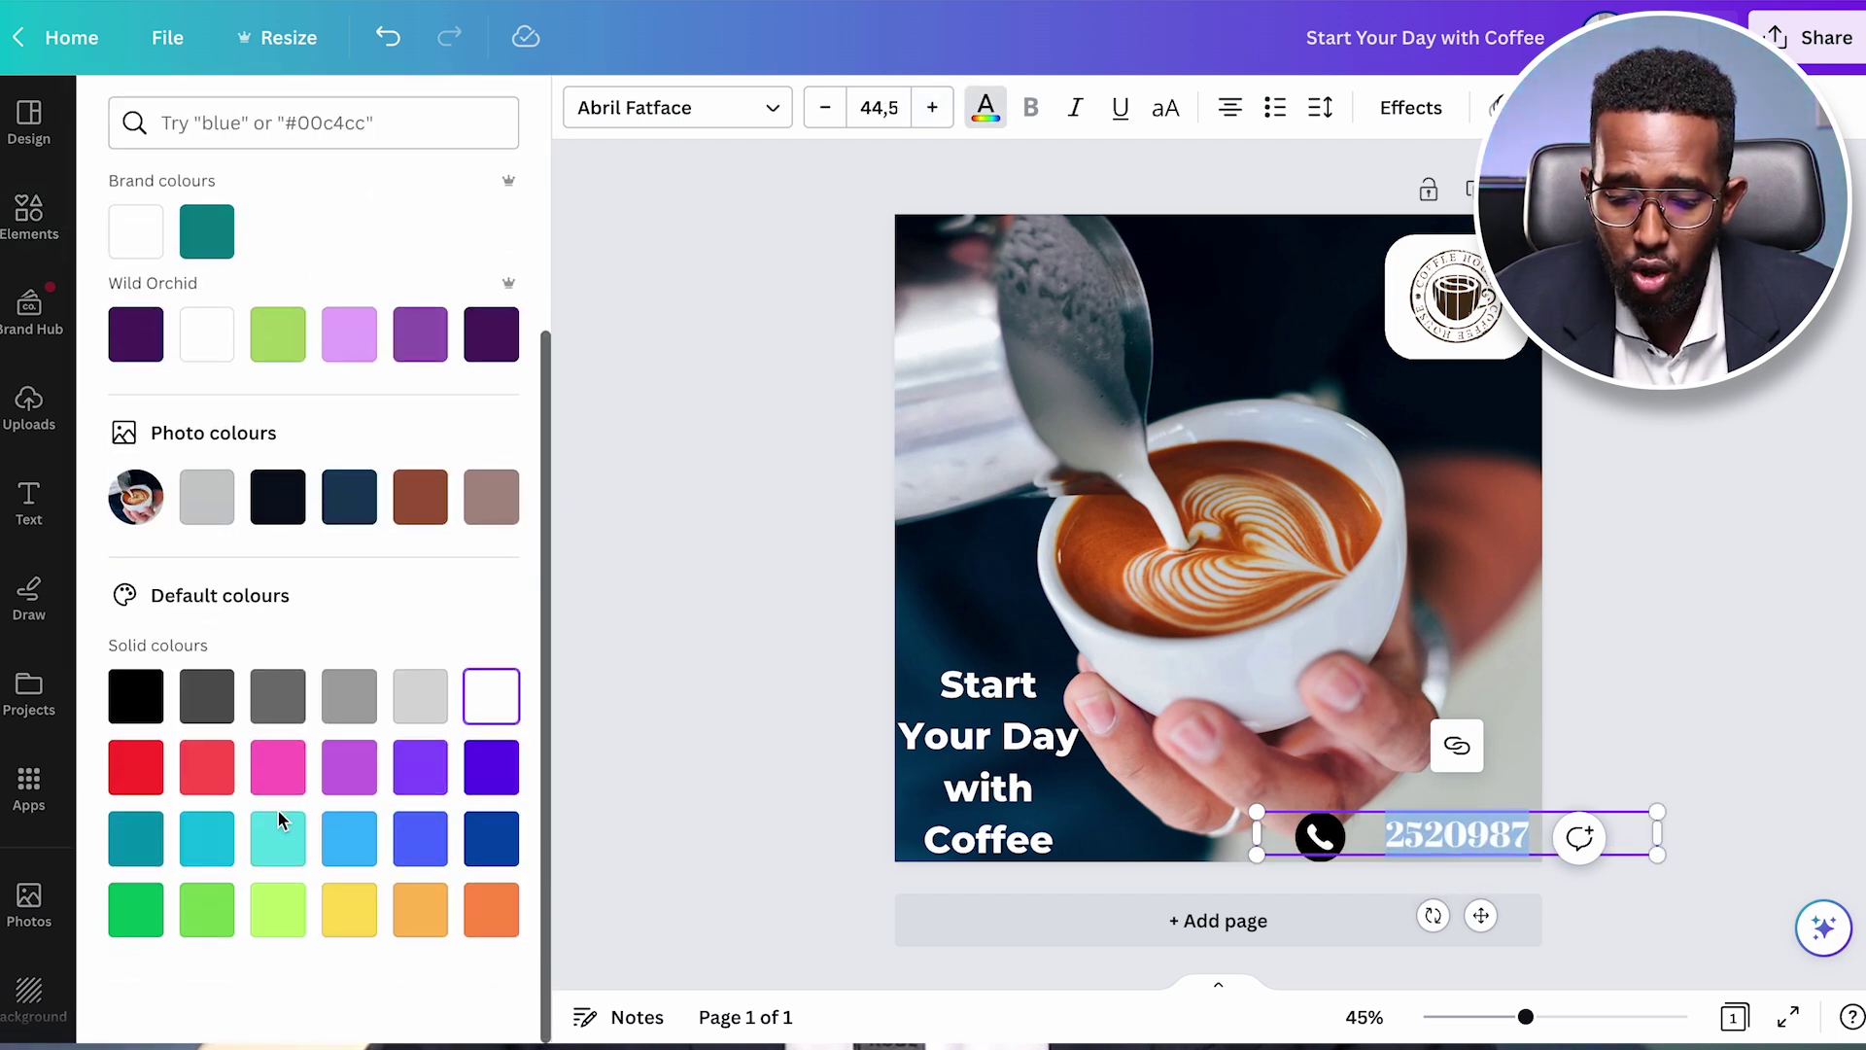
left_click(349, 908)
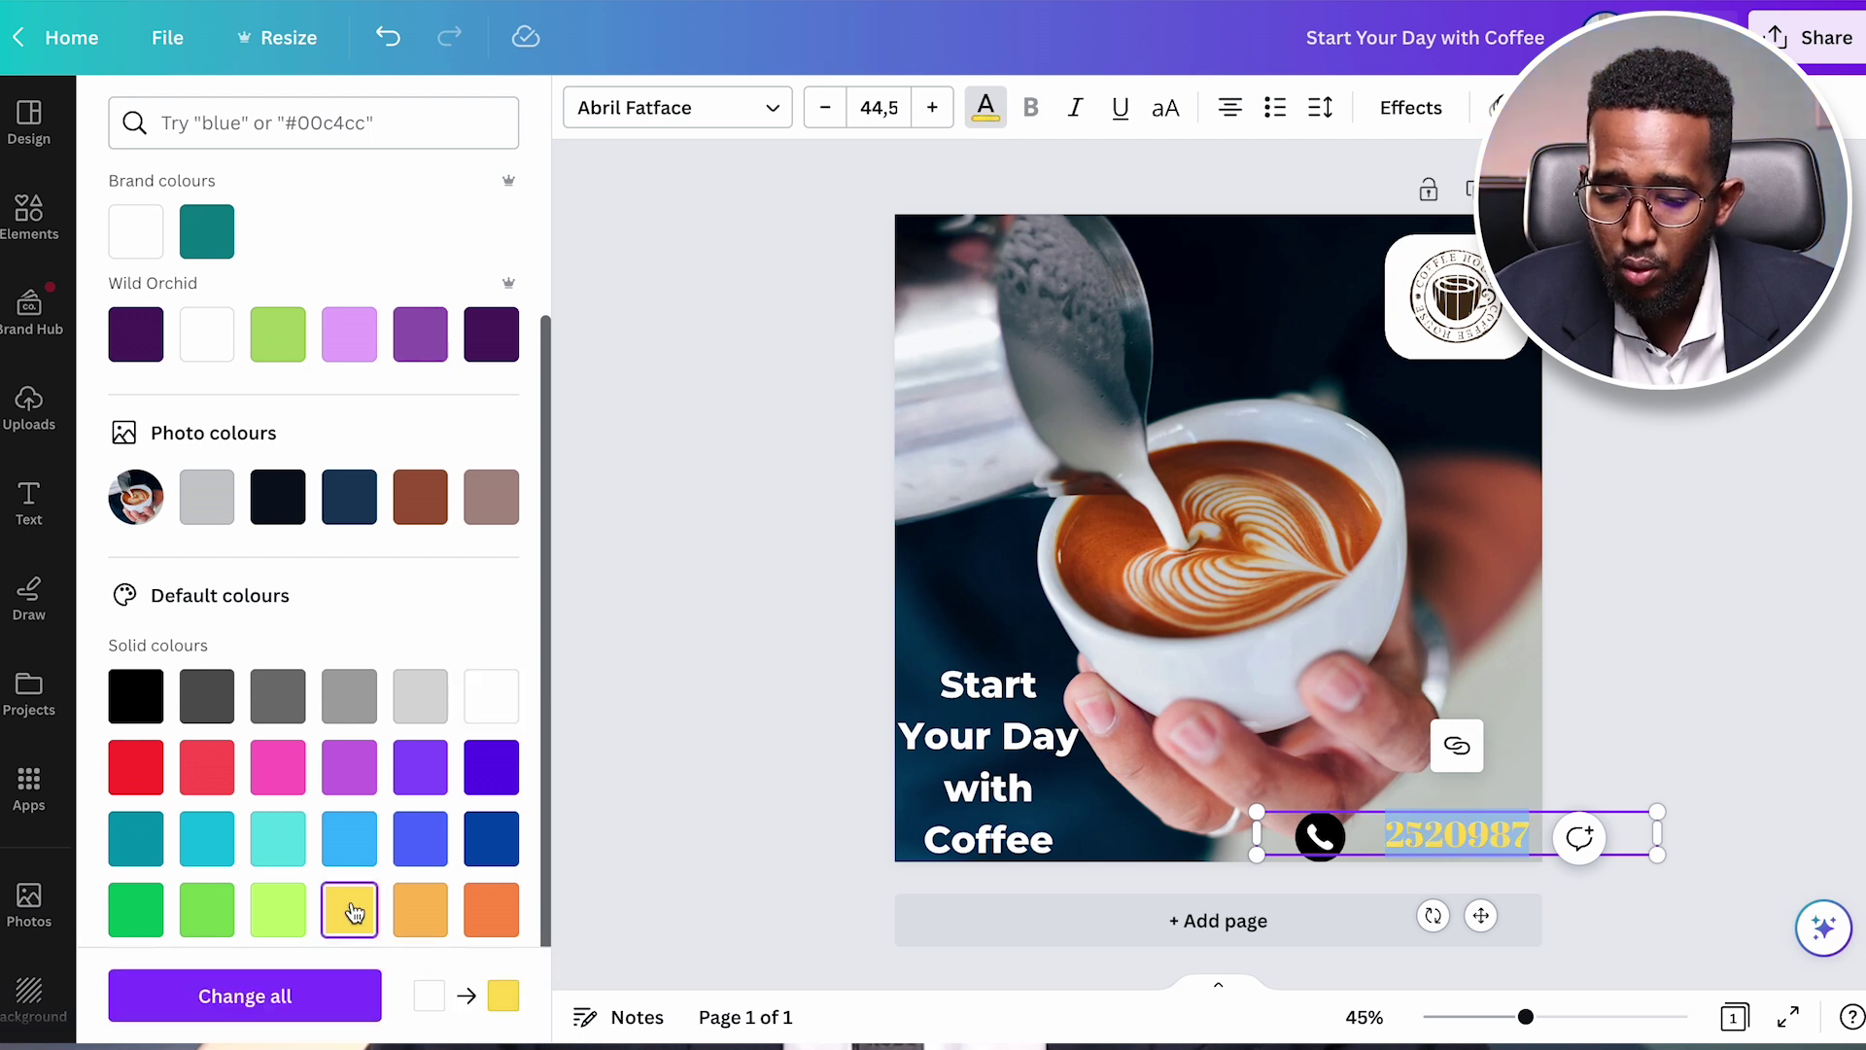
left_click(1655, 632)
- Move the phone icon closer to the phone number and line both up along the photo's lower edge
left_click_drag(1322, 847, 1322, 840)
left_click(1779, 587)
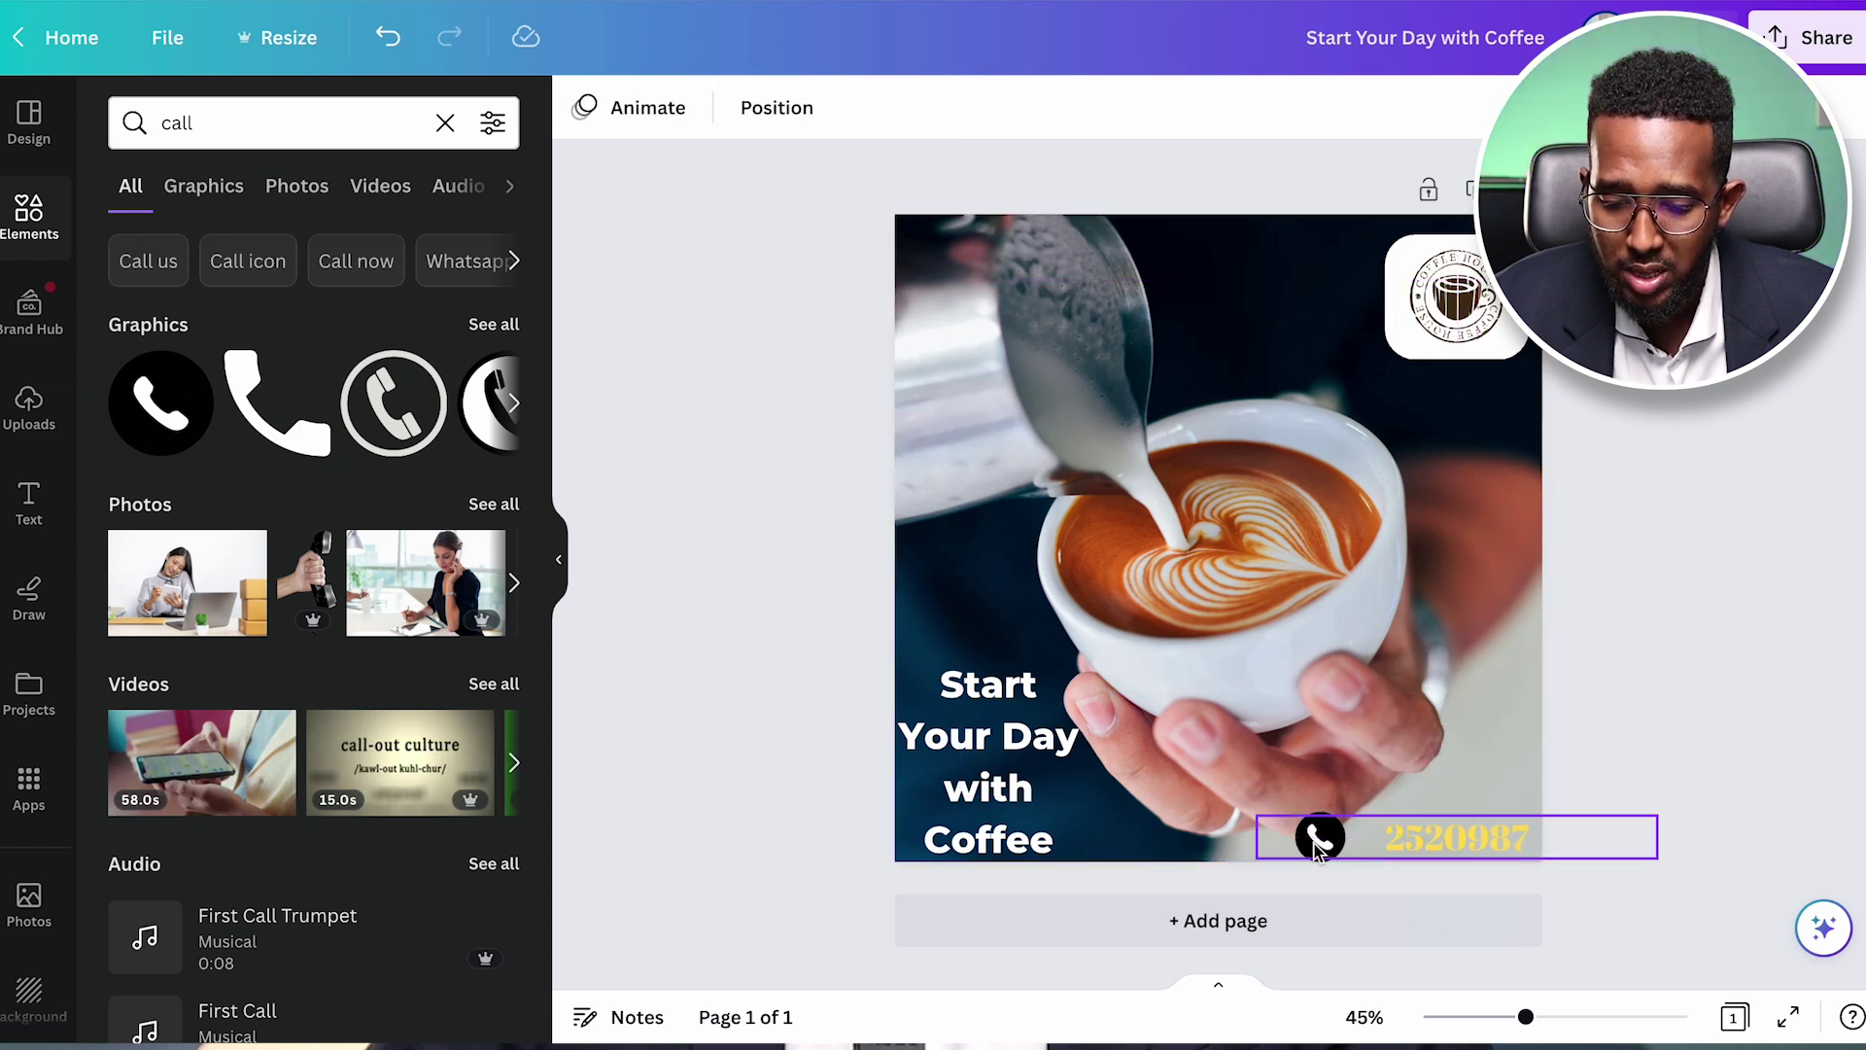
left_click(1436, 853)
left_click_drag(1435, 853, 1449, 777)
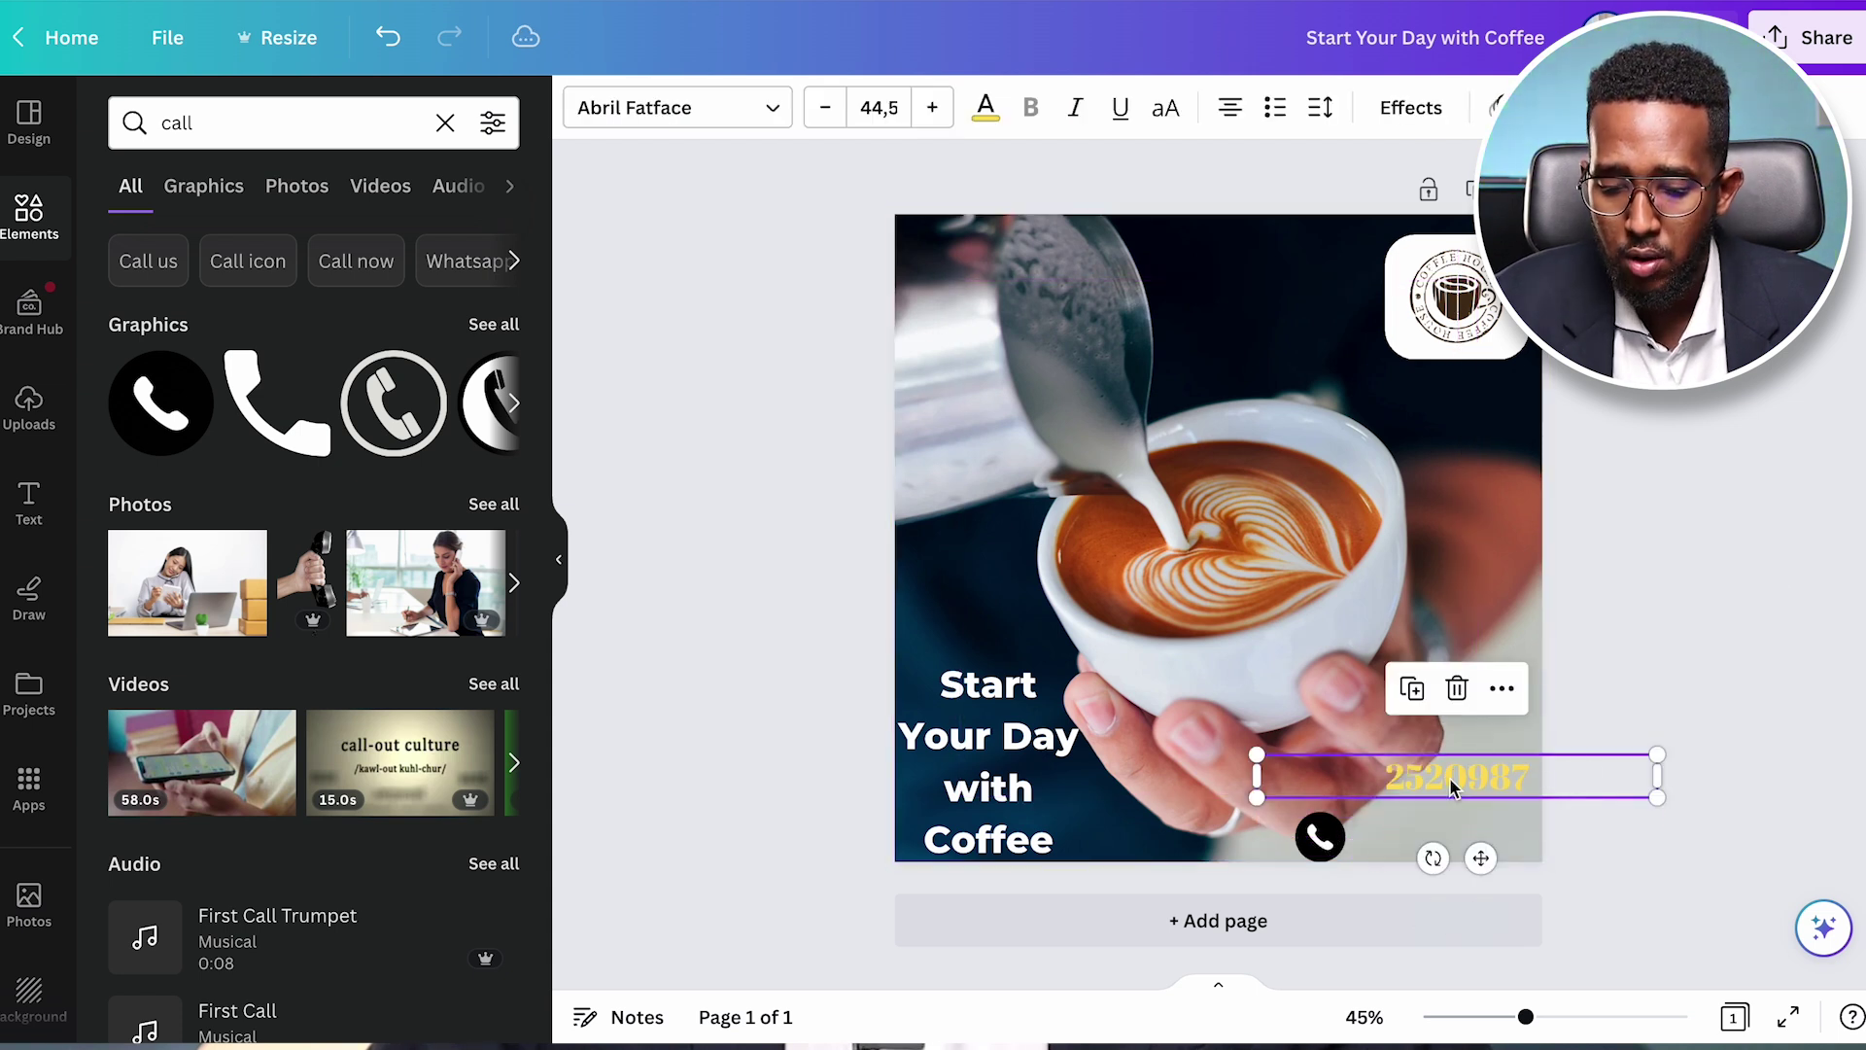
left_click(1324, 842)
left_click_drag(1326, 845, 1350, 834)
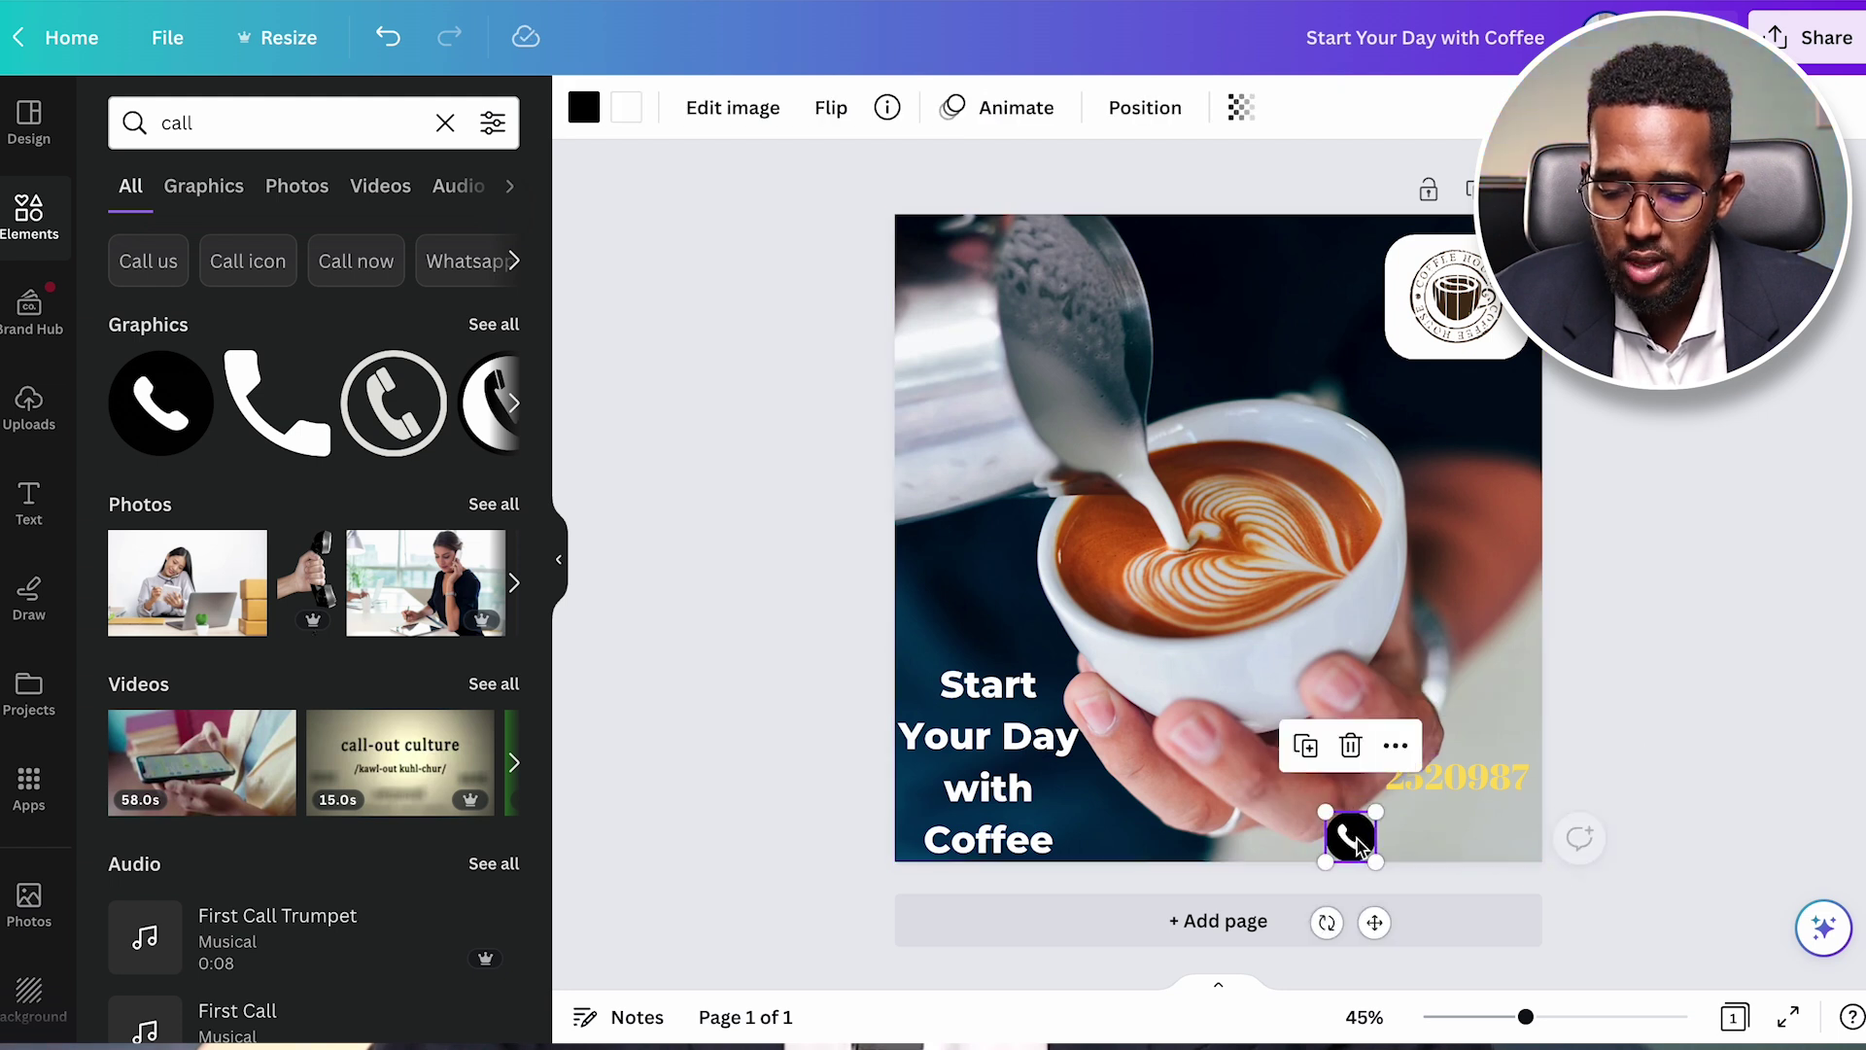
left_click_drag(1429, 774, 1428, 836)
- Change the phone number's text colour to black
double_click(1452, 836)
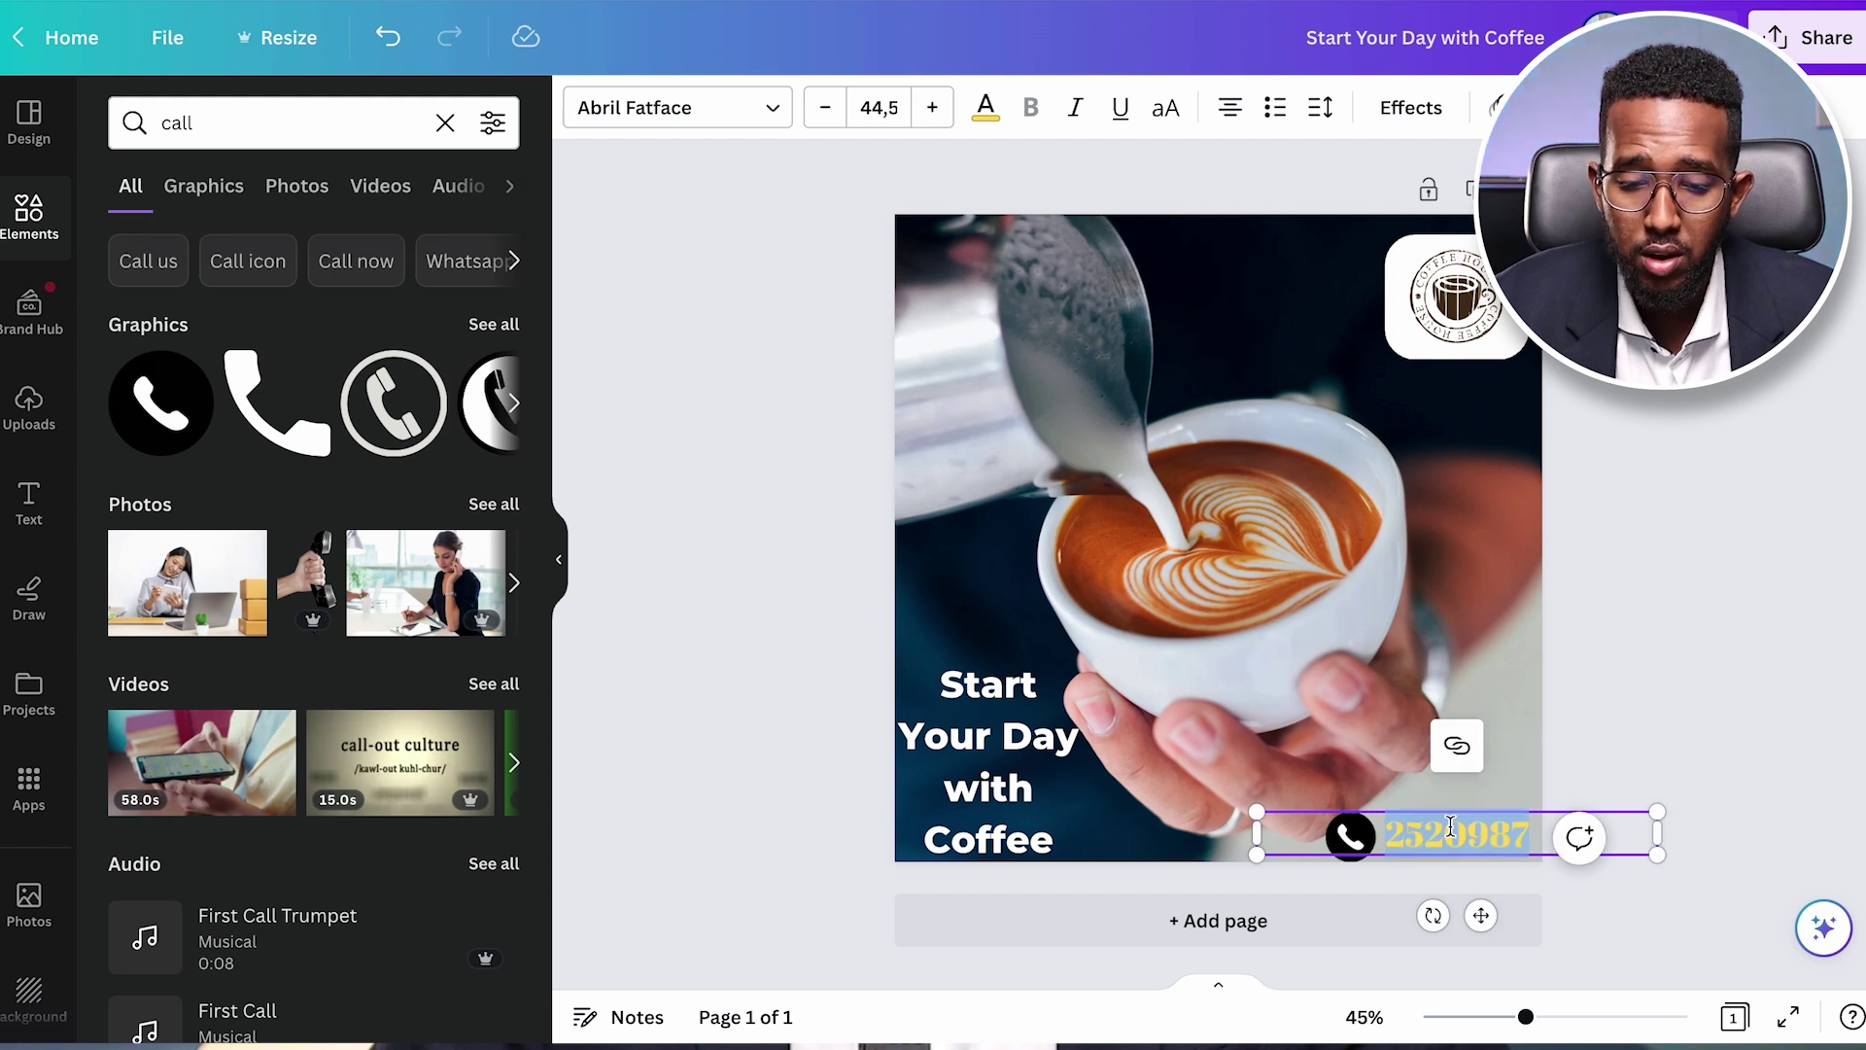
left_click(985, 109)
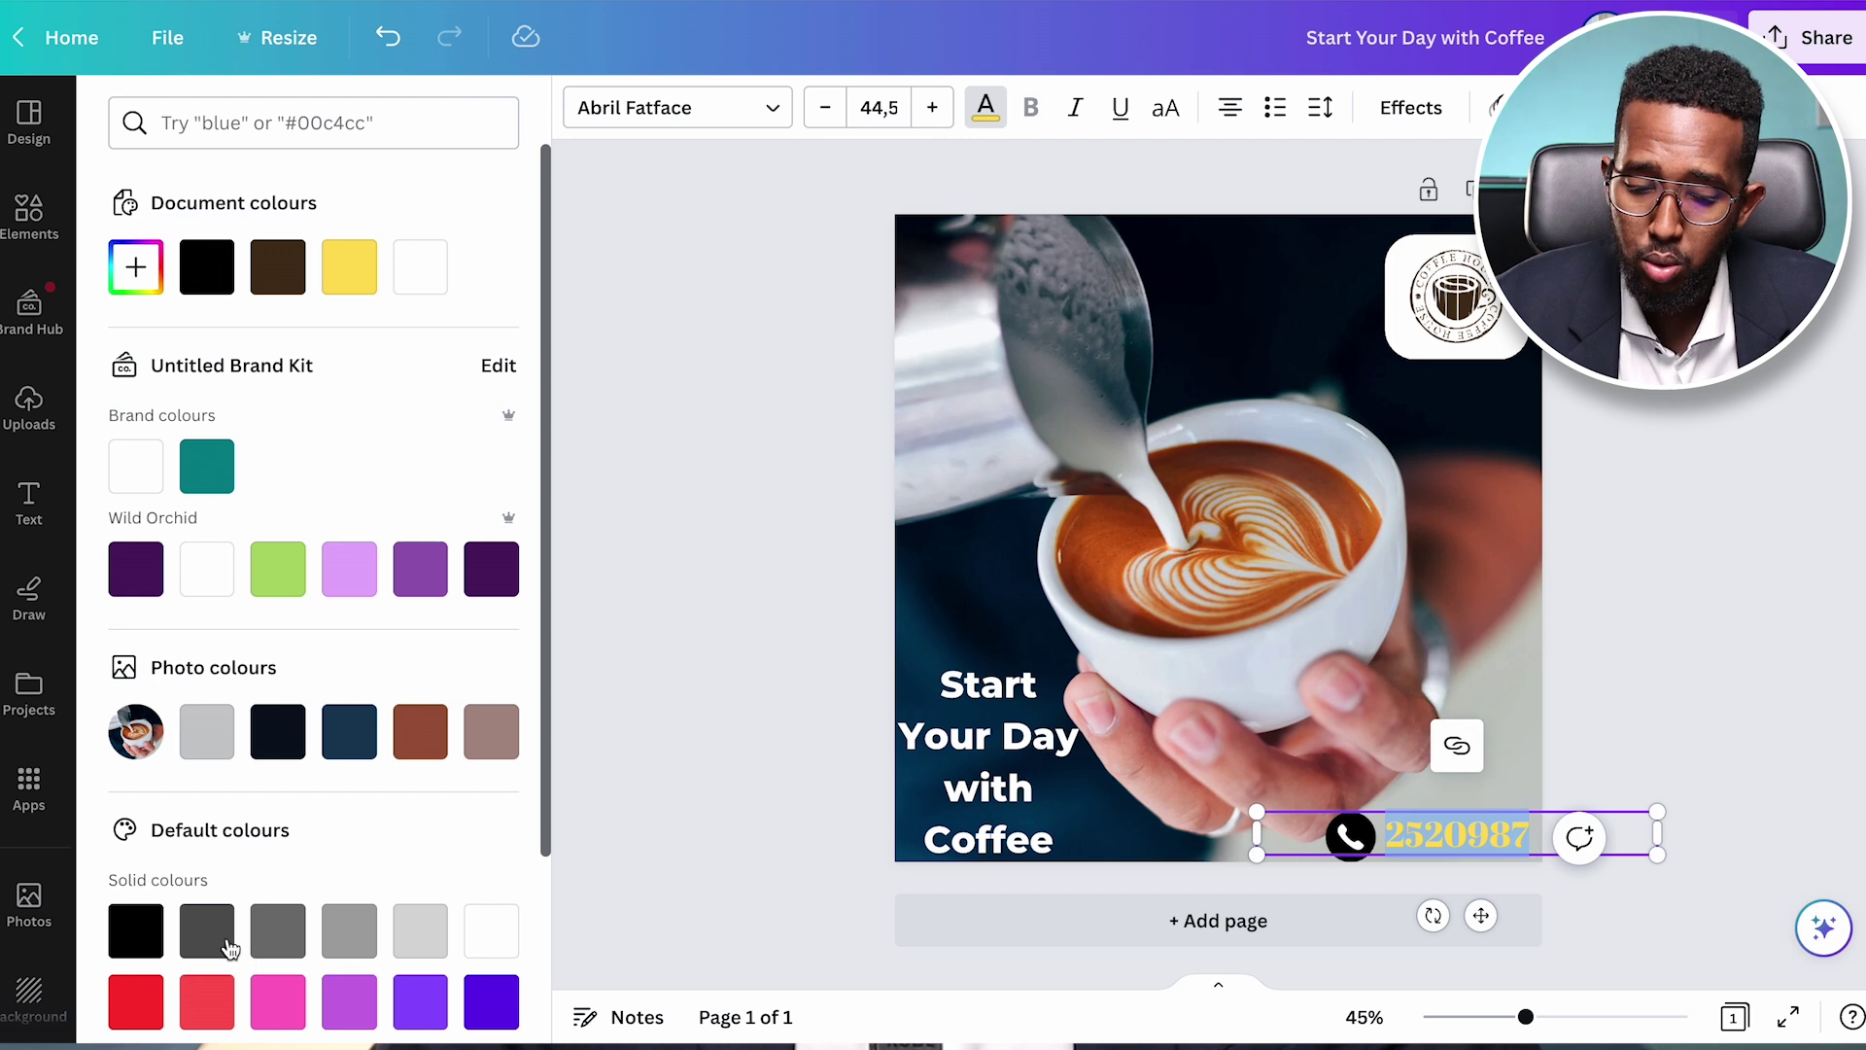
left_click(136, 930)
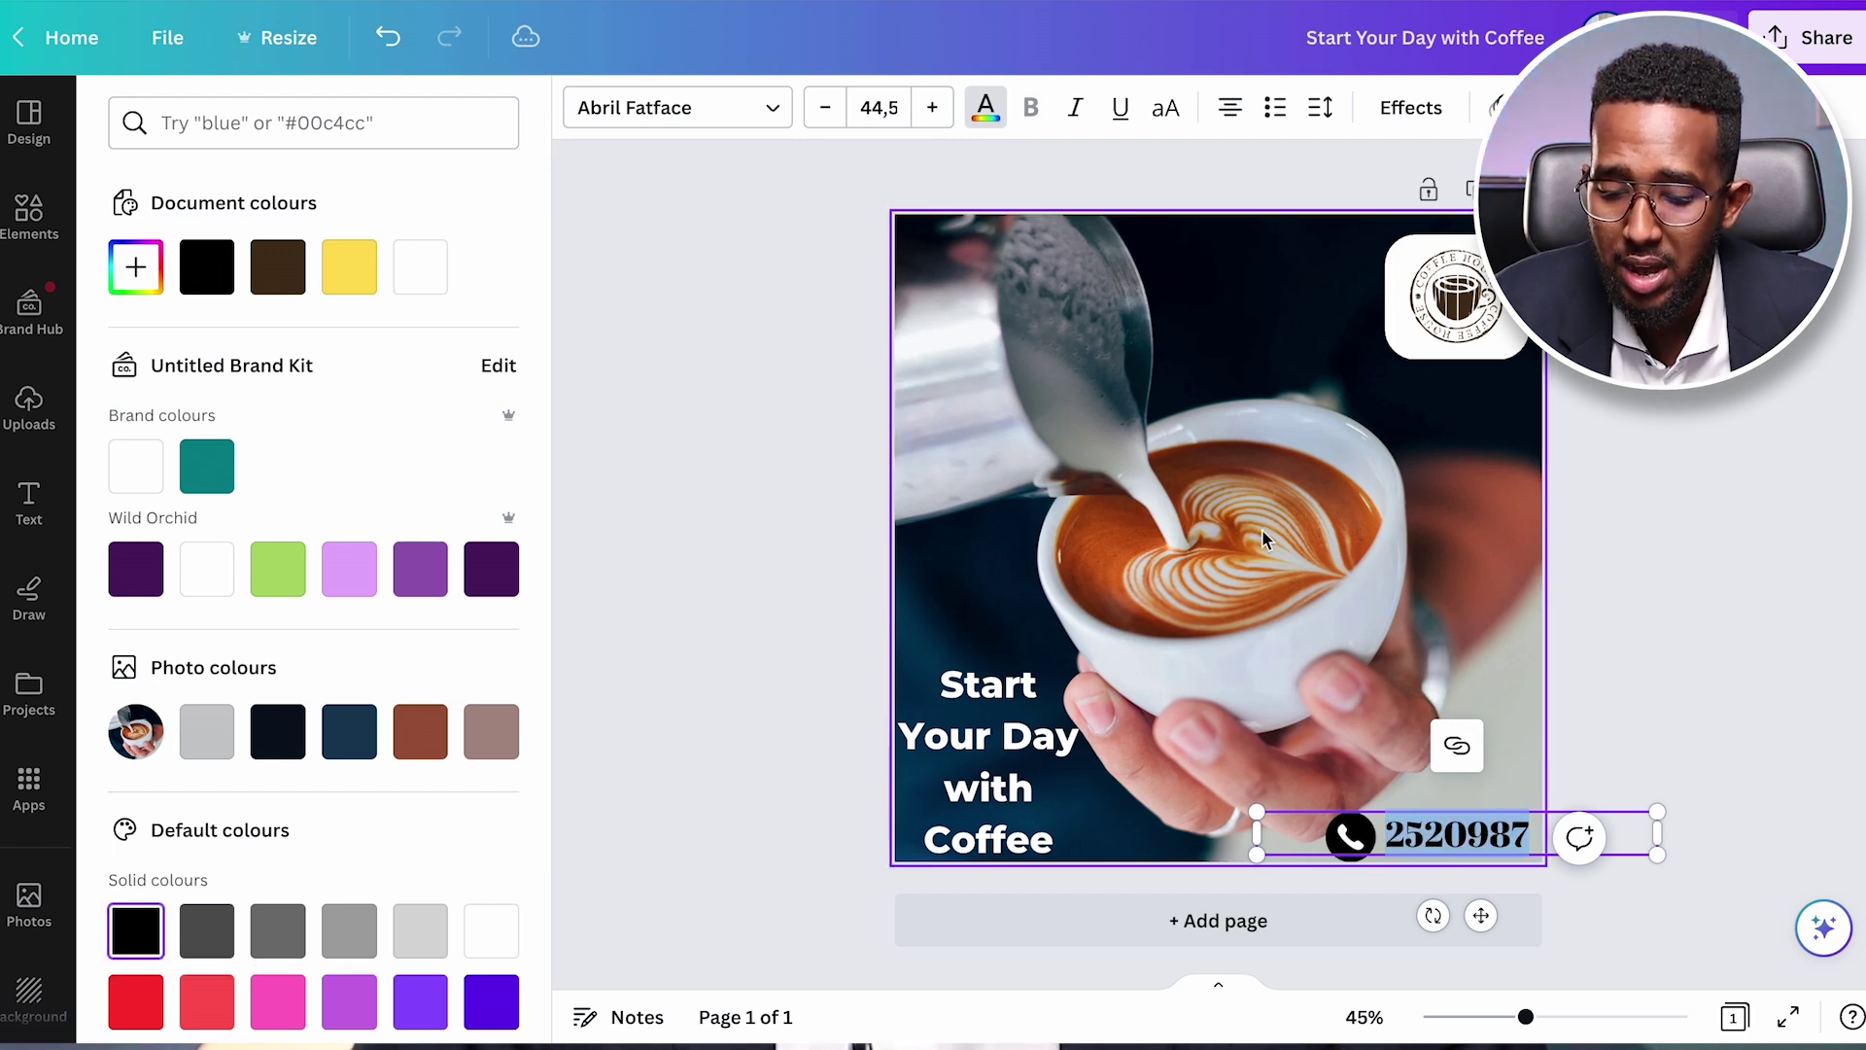
left_click(1697, 525)
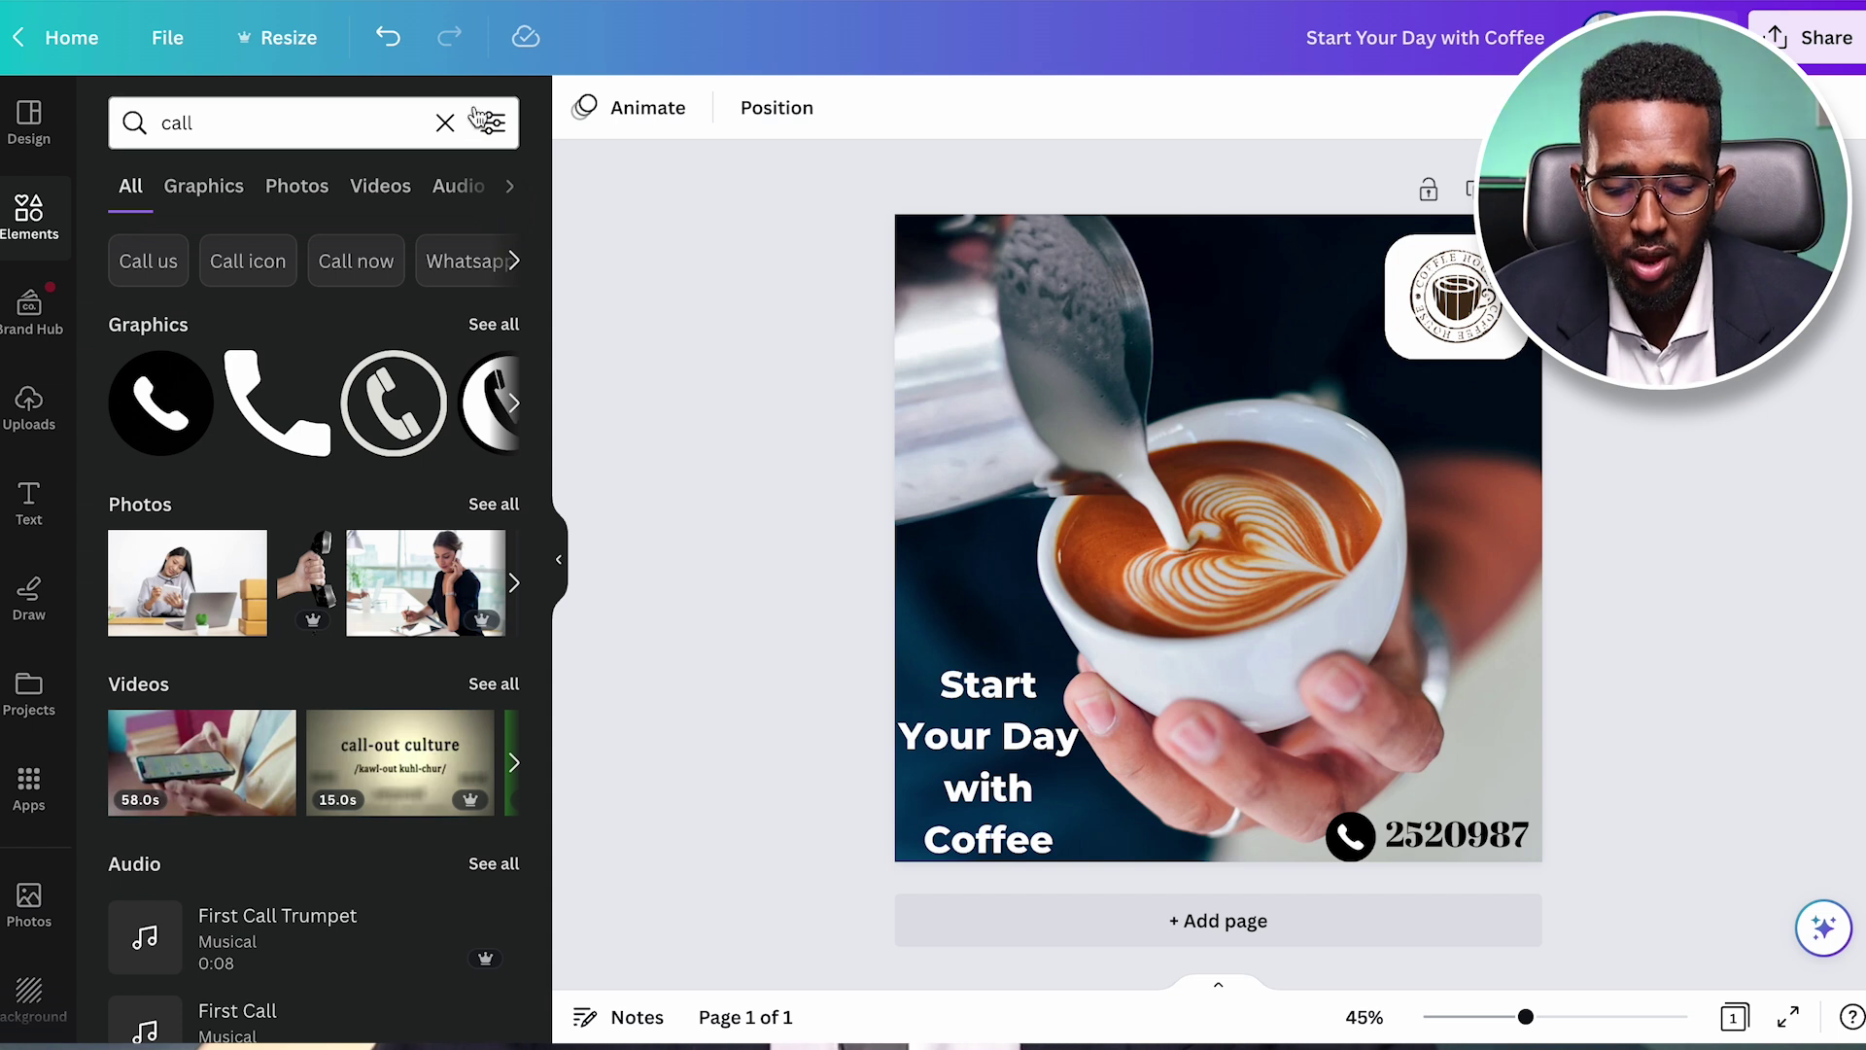
- Search the elements library for "websire" to find website icons
left_click(445, 122)
type("websi")
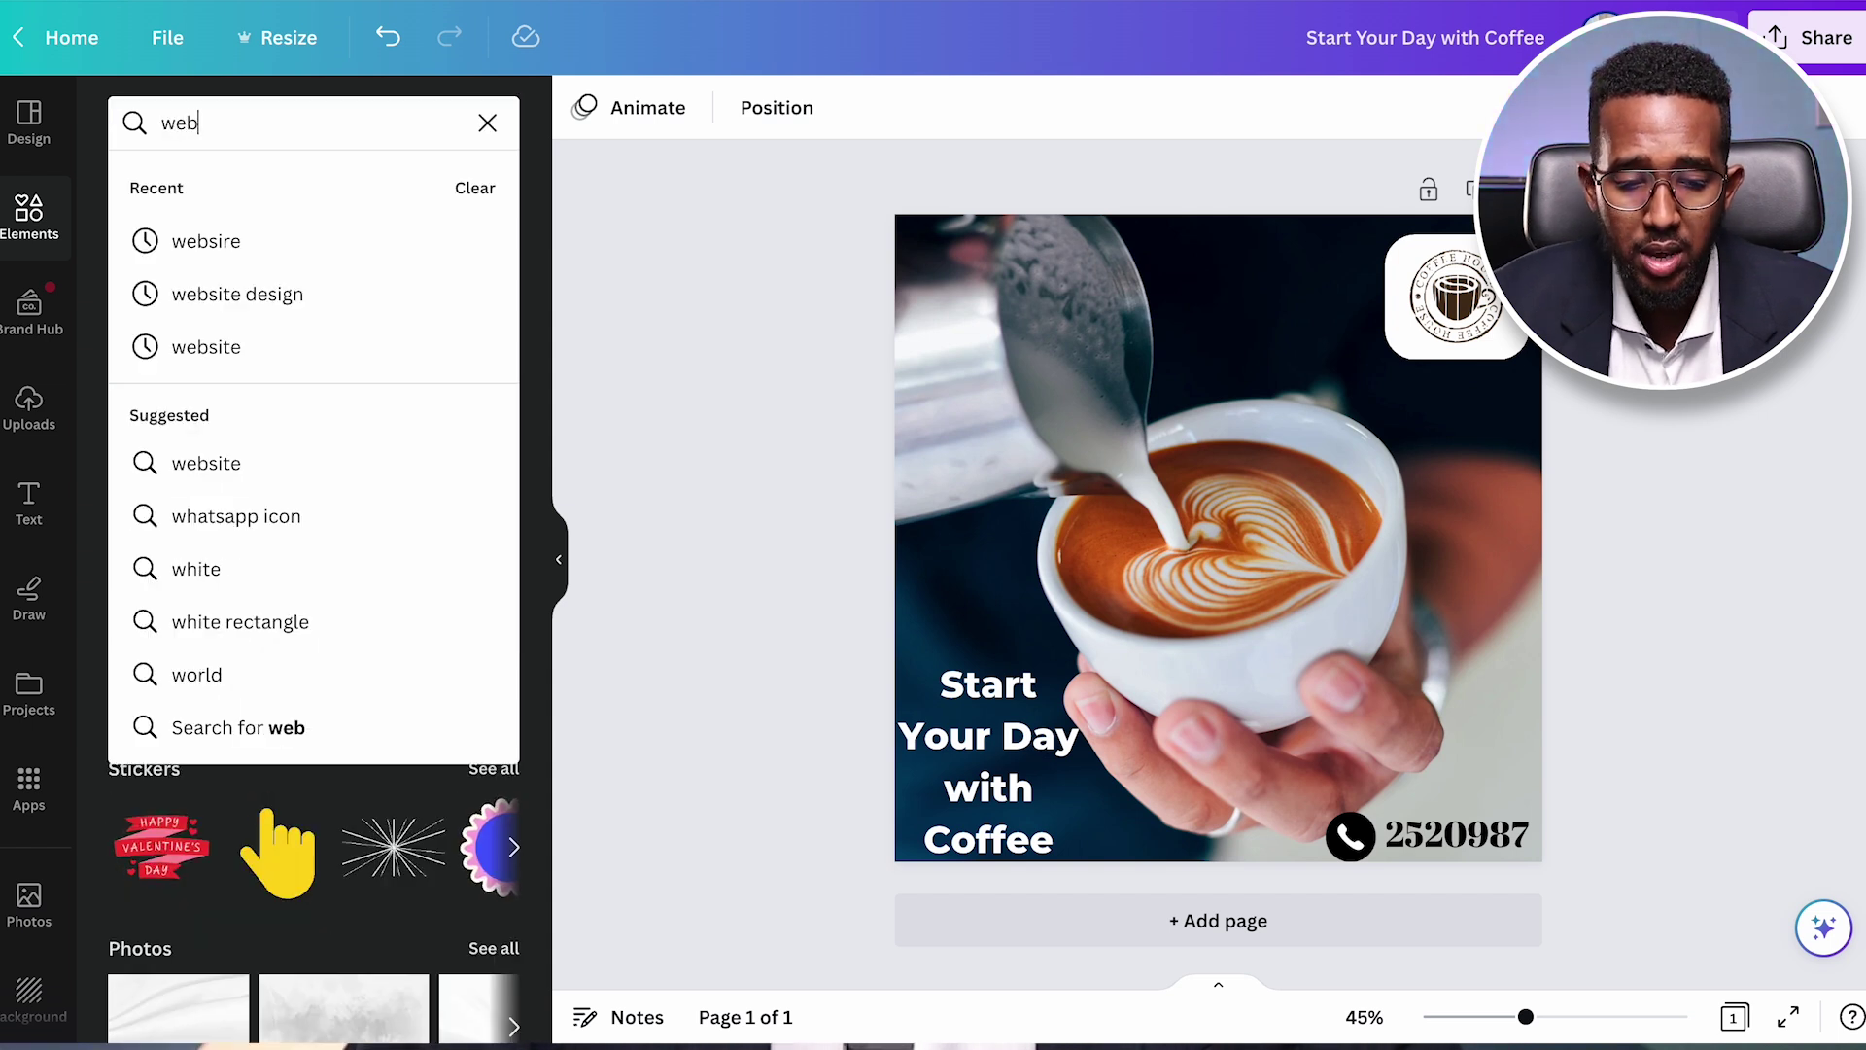
left_click(282, 240)
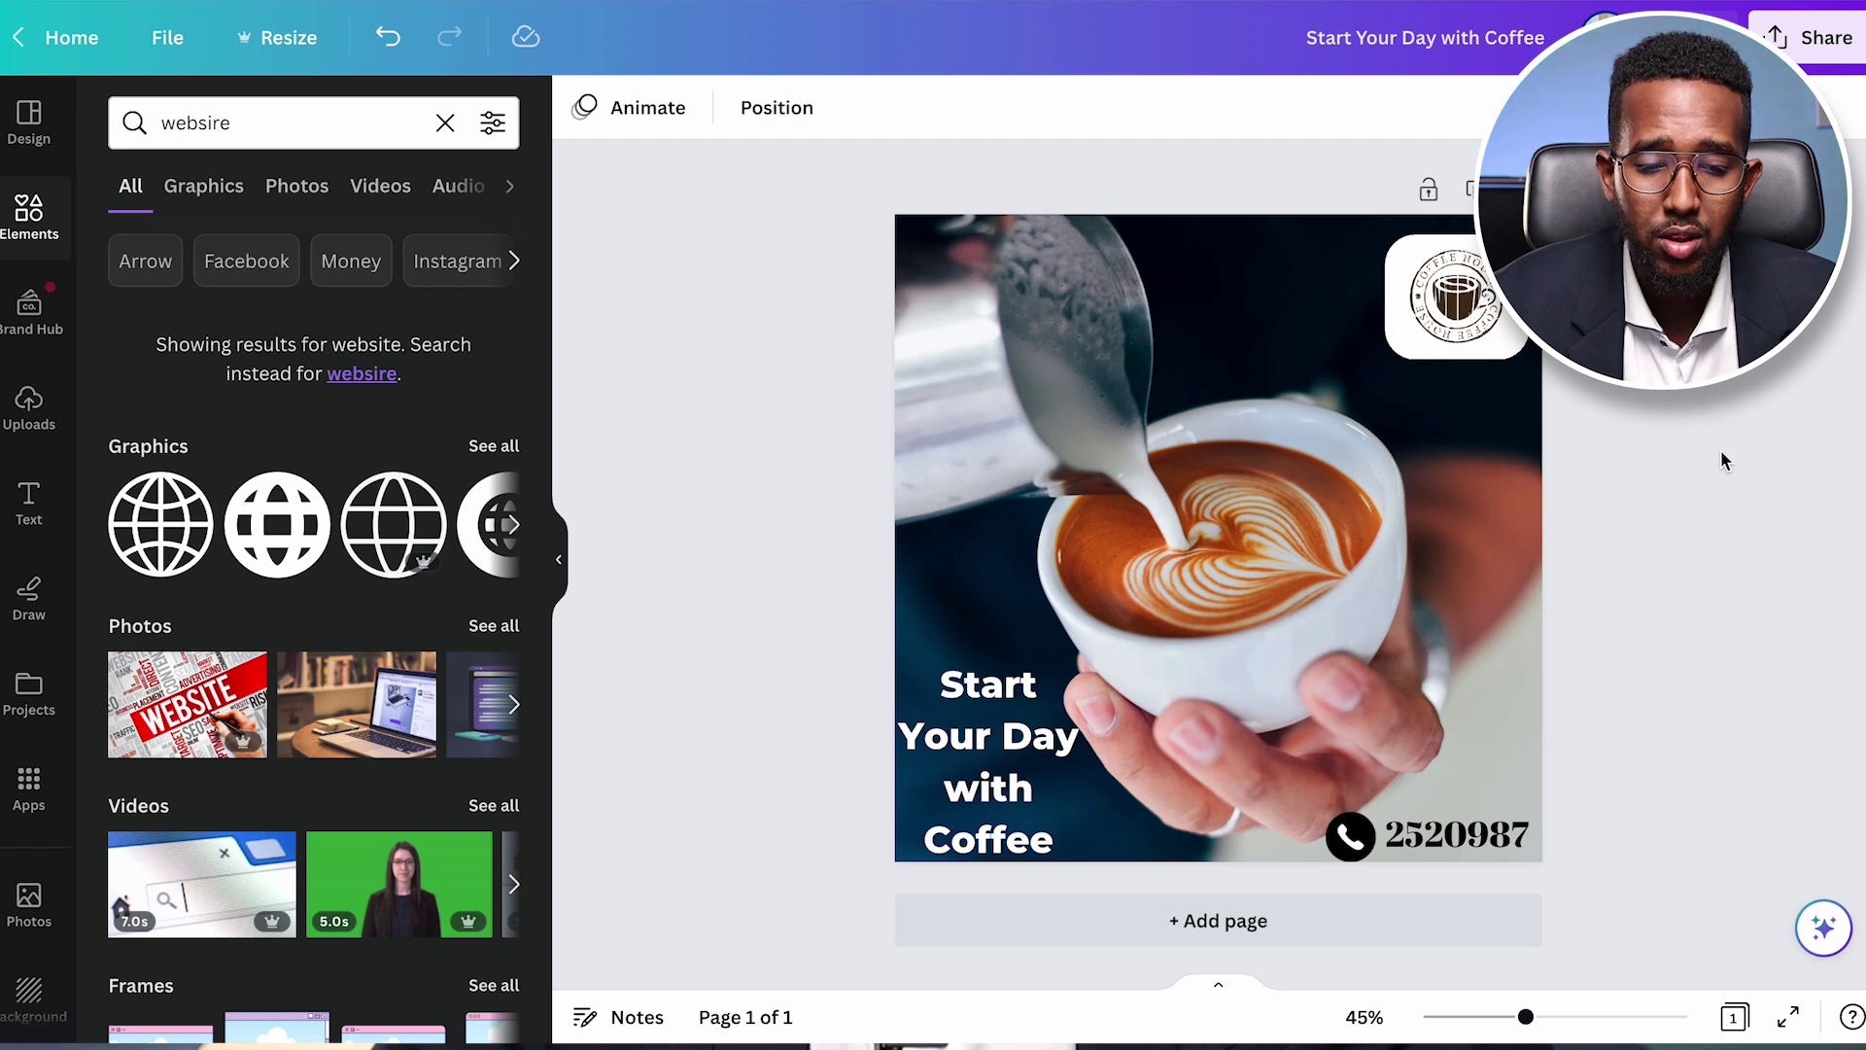
- Switch to the Instagram profile, look through its post designs, and open the photo showing the "Services We Offer" roll-up banner
mouse_move(1653, 0)
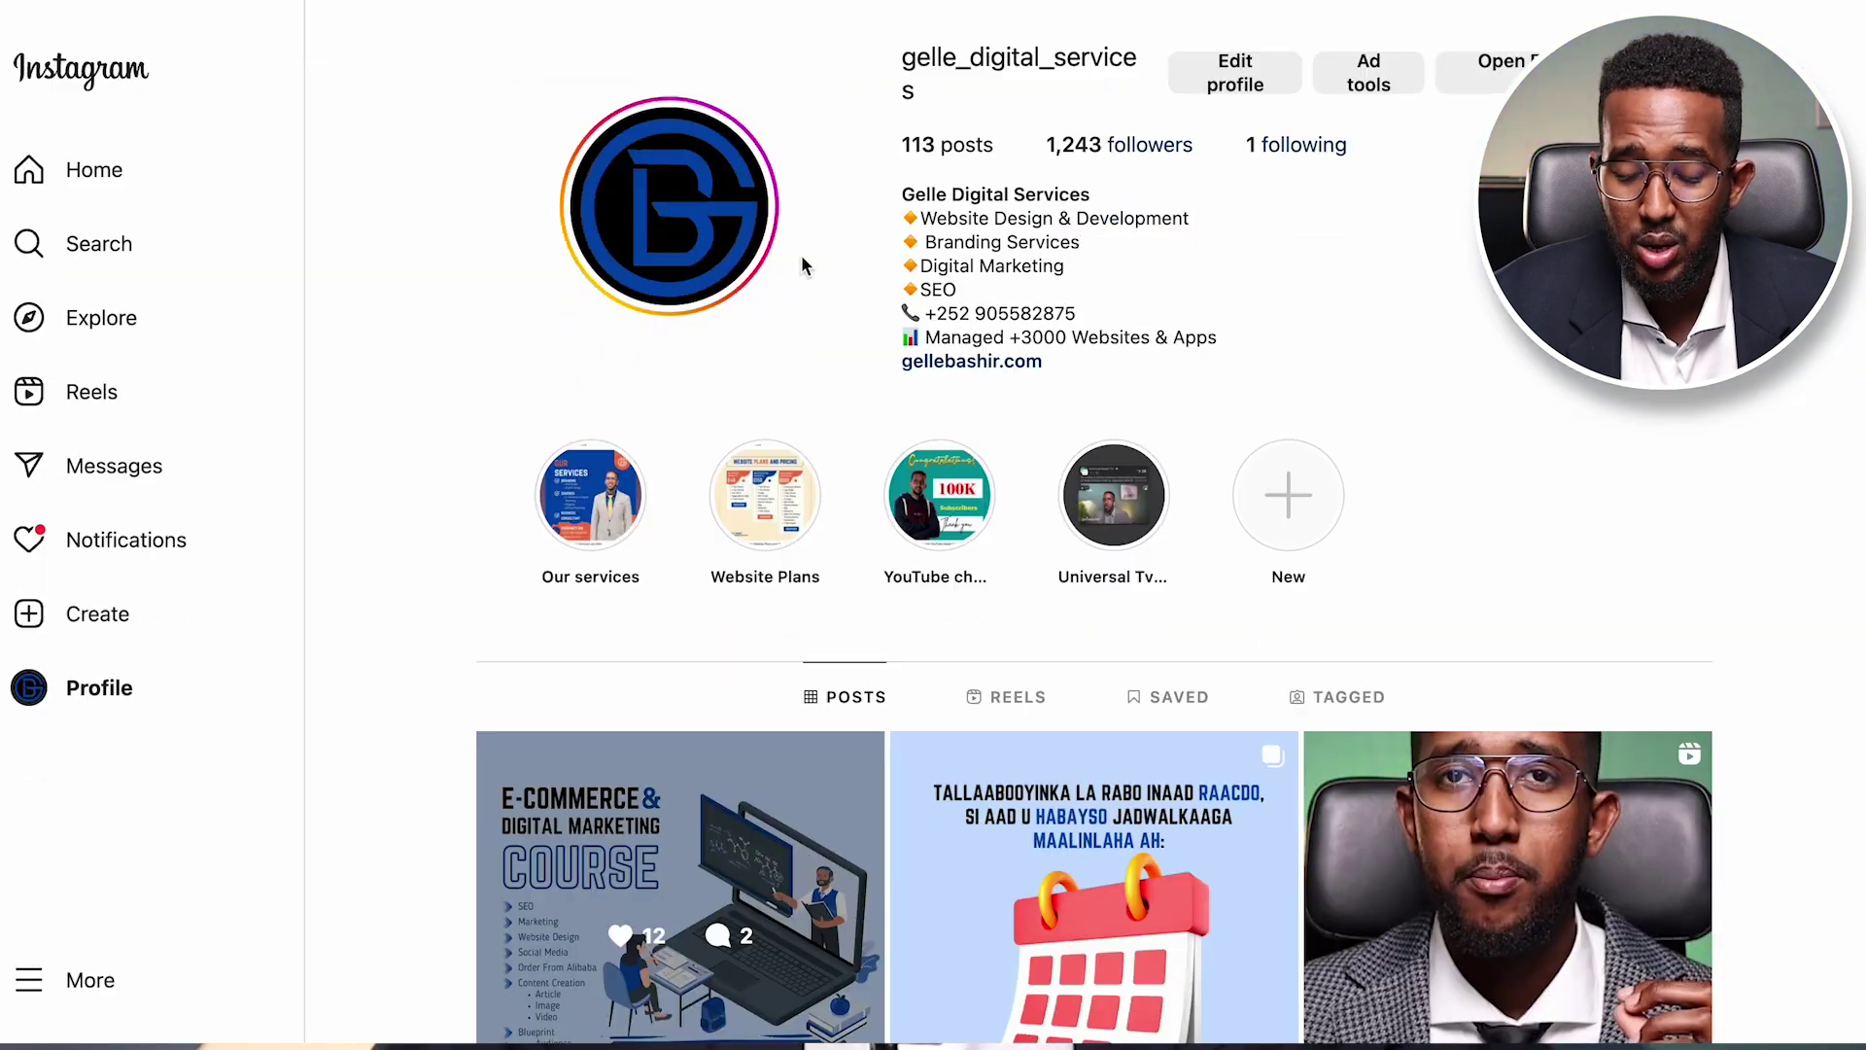
scroll(1103, 418, "down", 5)
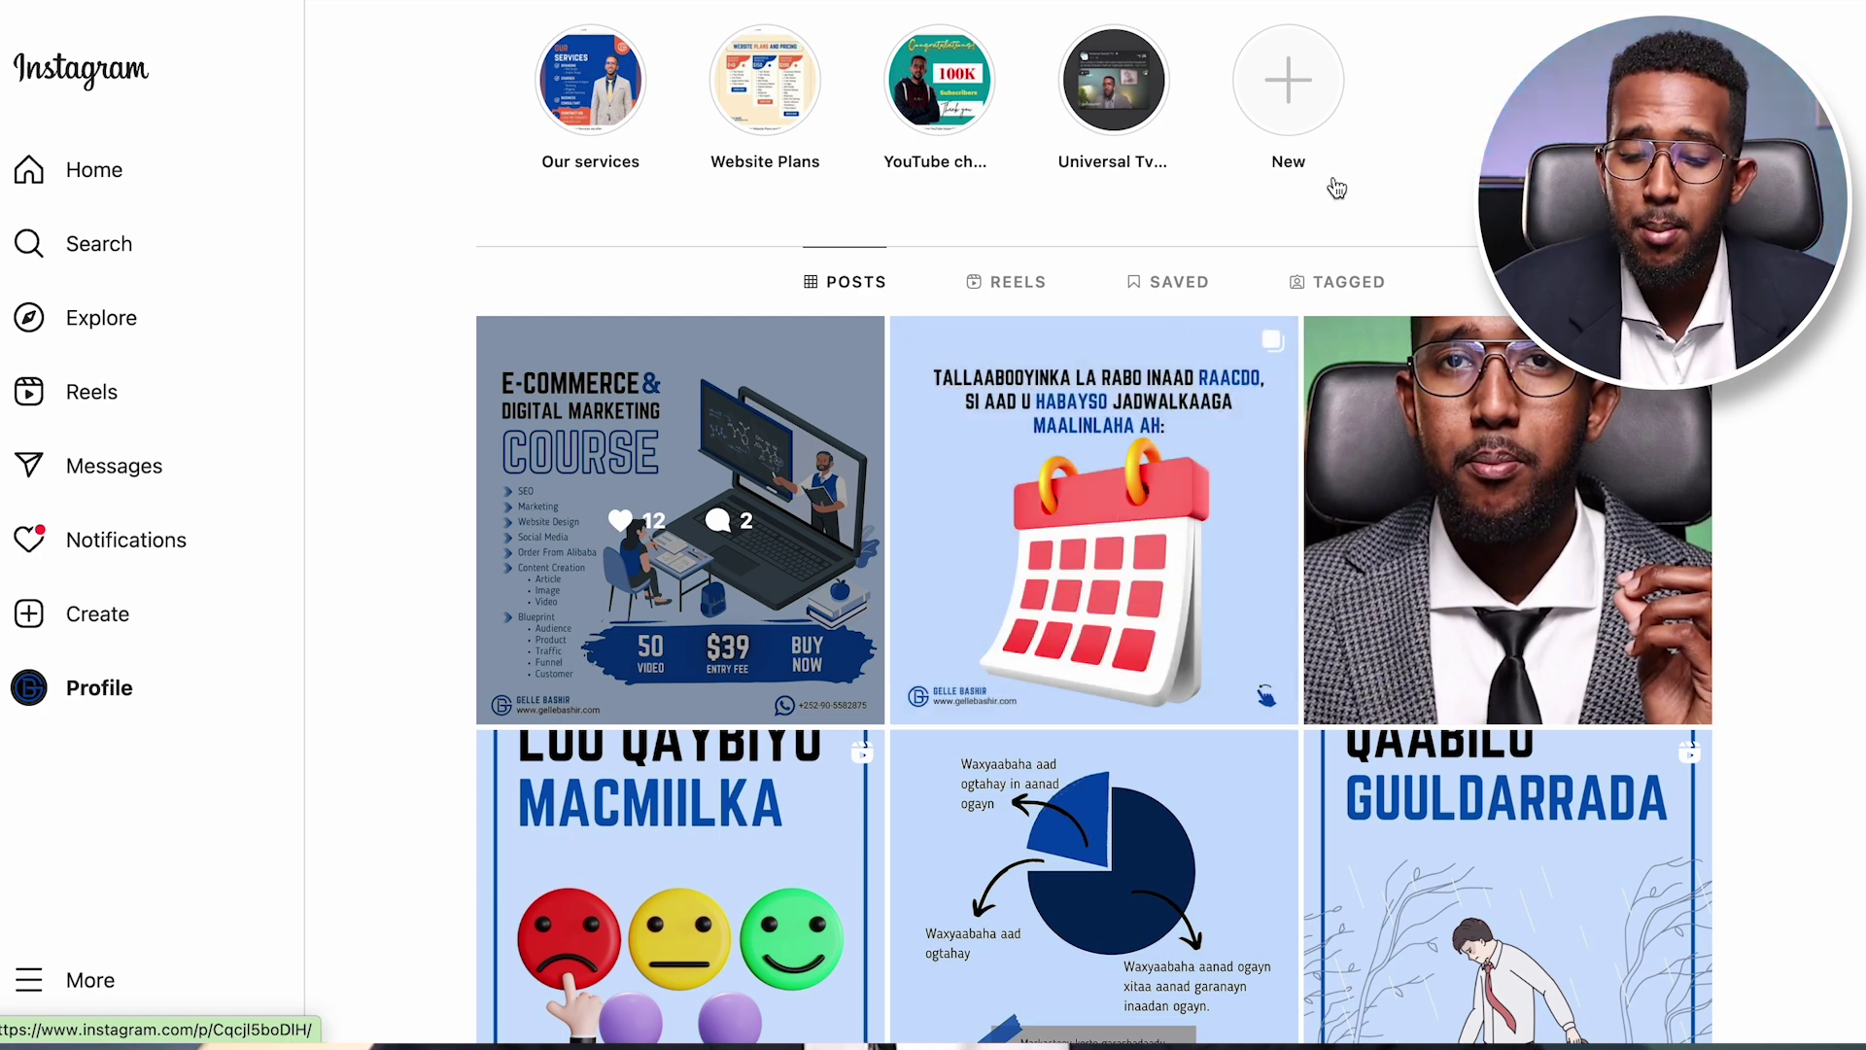
scroll(1478, 83, "down", 8)
scroll(1093, 522, "down", 12)
scroll(1093, 522, "down", 4)
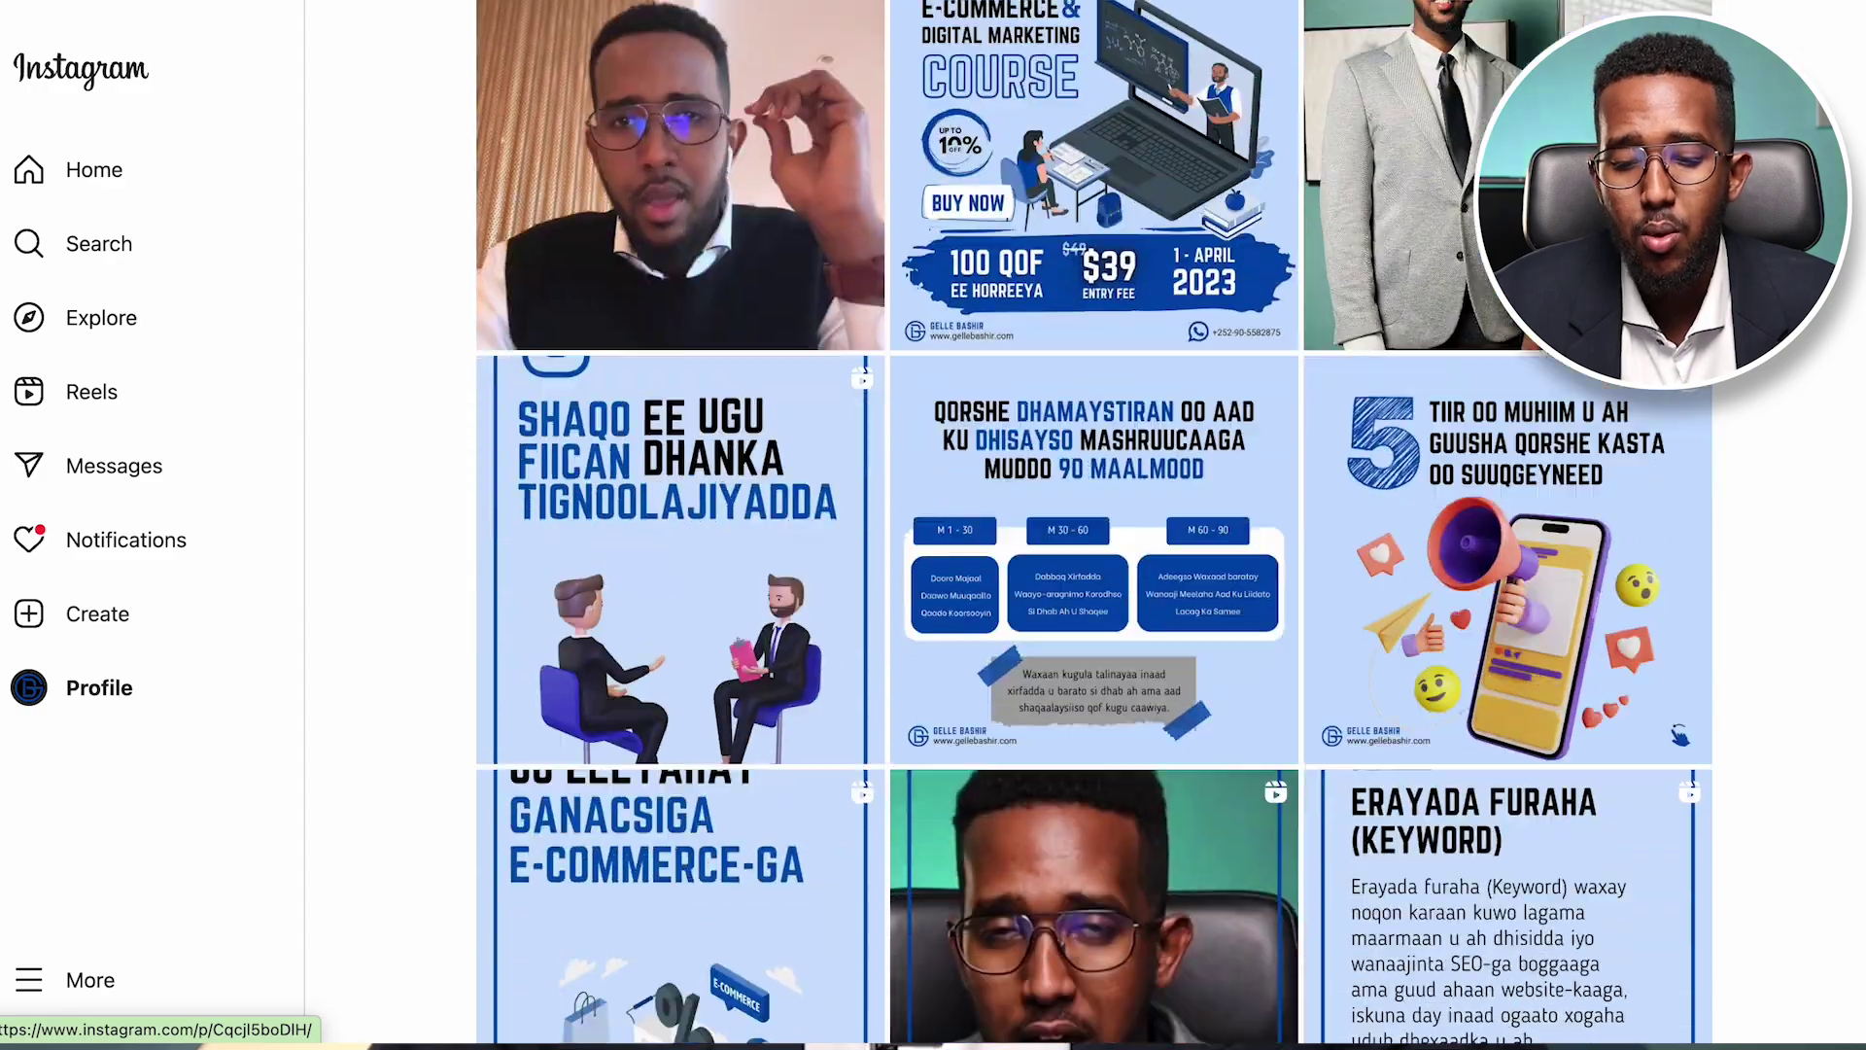
scroll(1094, 522, "down", 20)
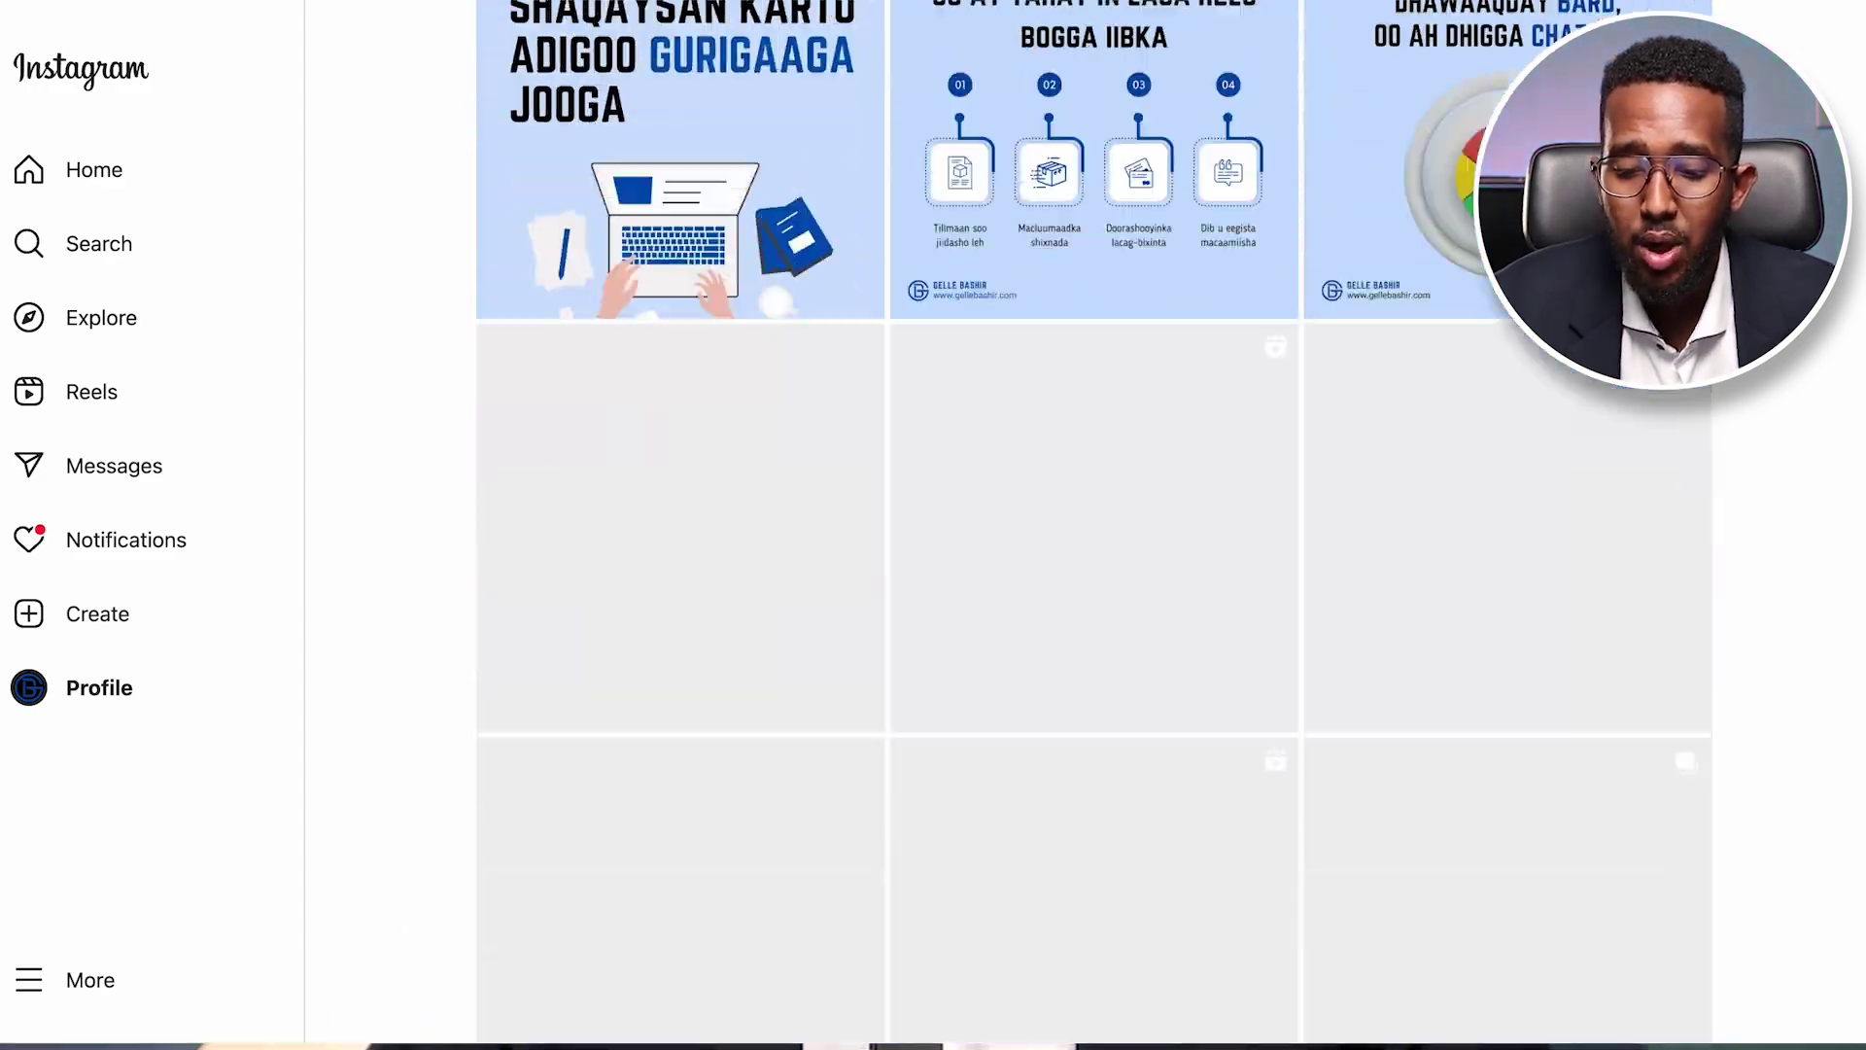
scroll(1093, 522, "down", 15)
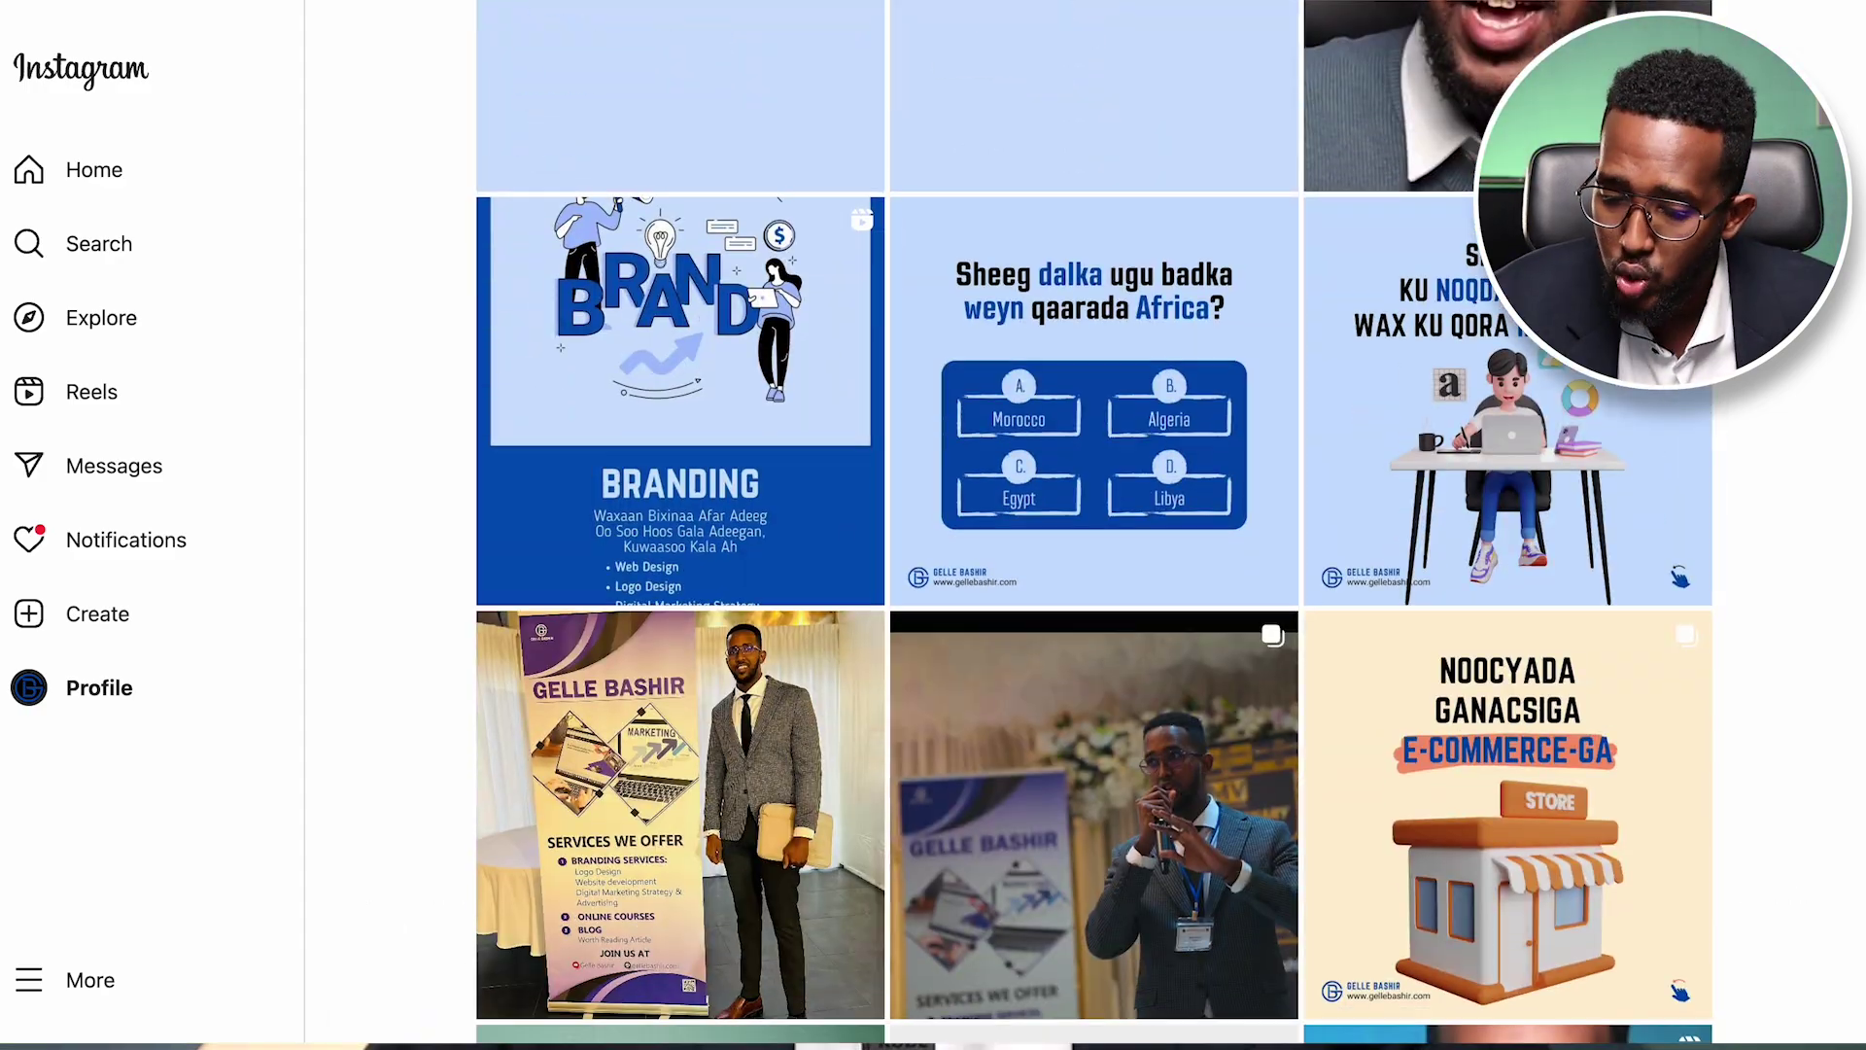
scroll(658, 616, "down", 3)
left_click(658, 615)
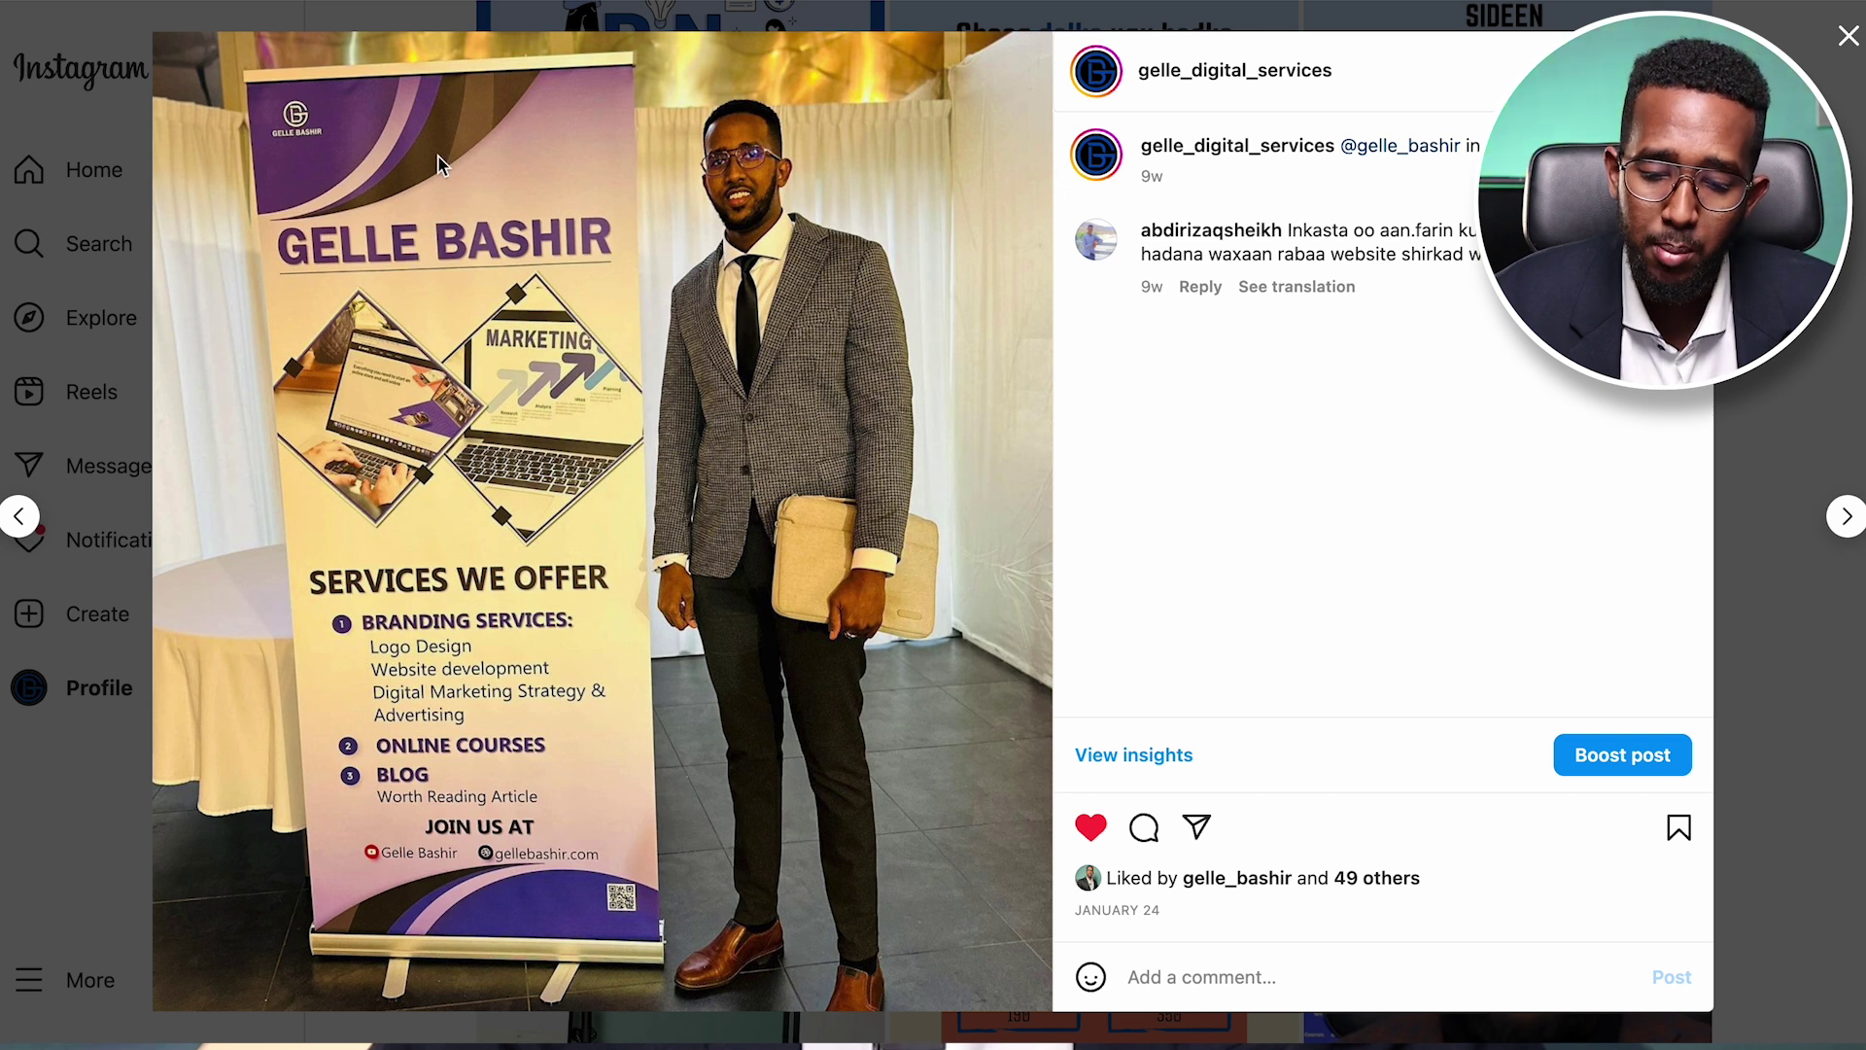
- Close the banner photo and review the newer posts back up to the e-commerce and digital marketing course design
left_click(1851, 245)
scroll(1358, 225, "up", 18)
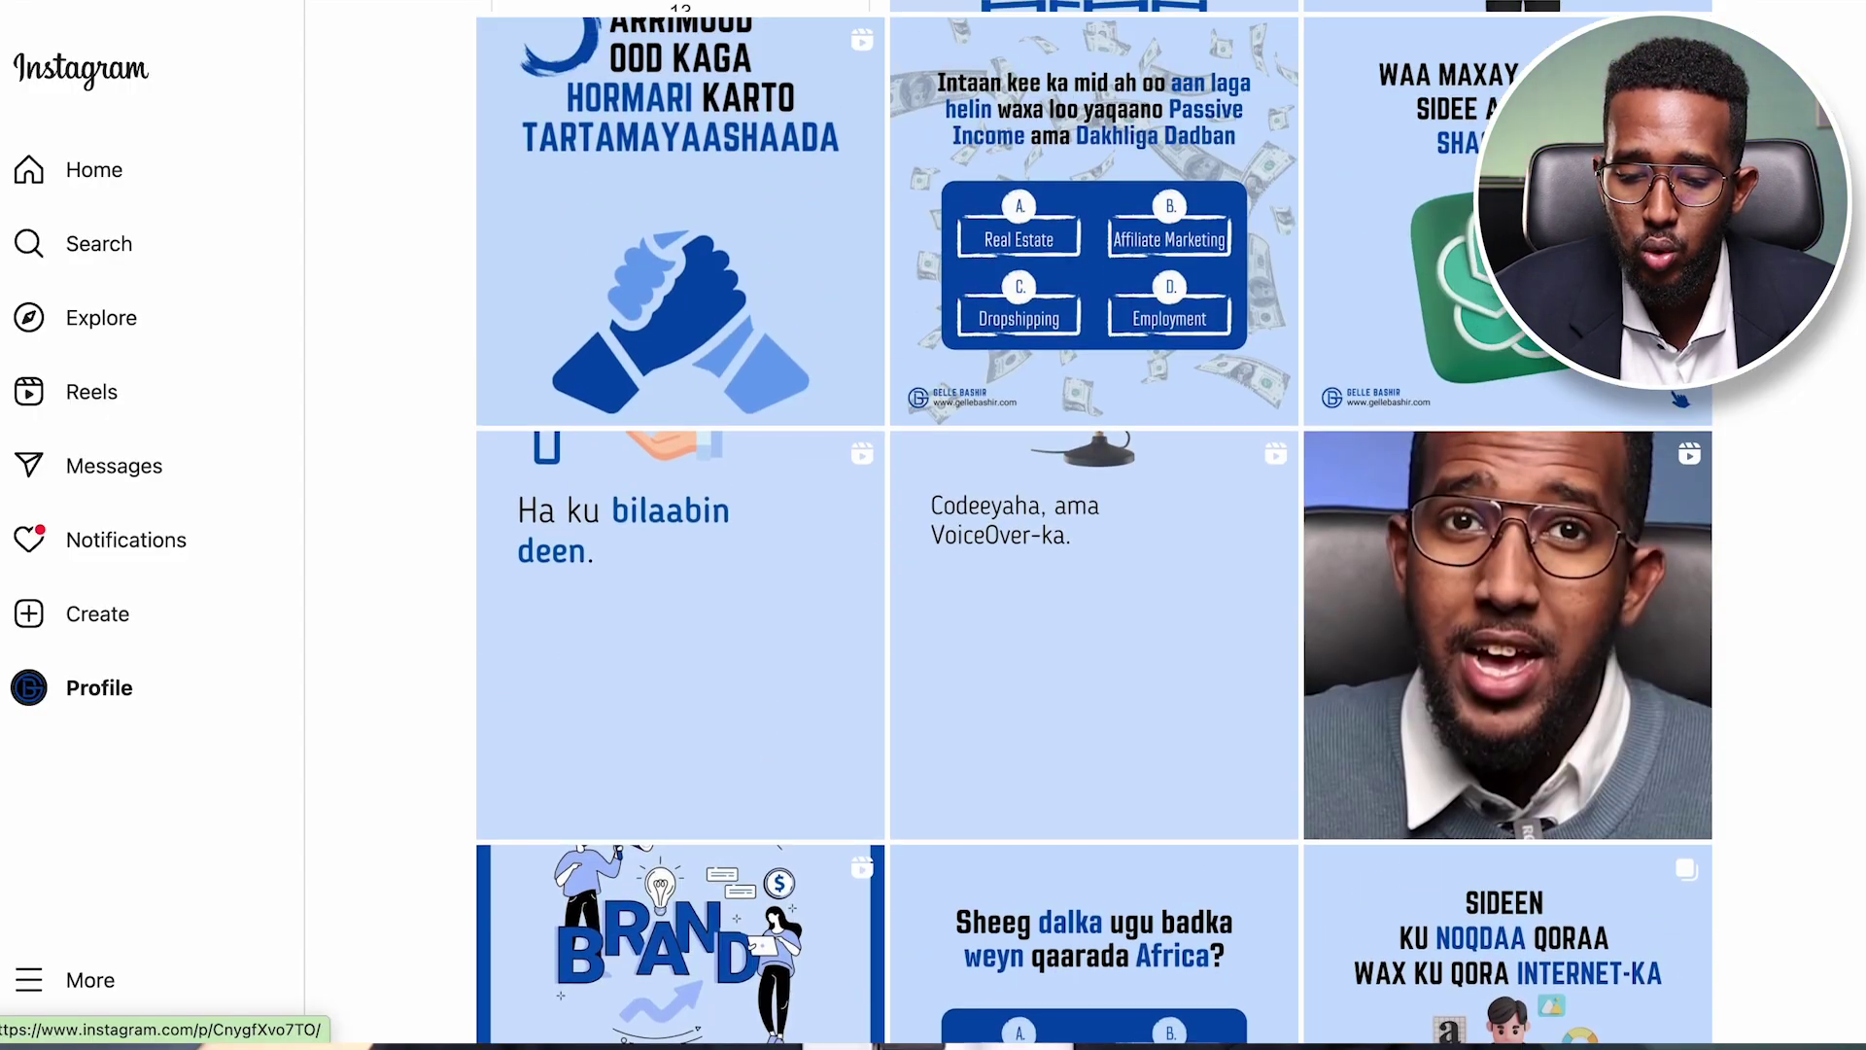
scroll(1358, 225, "up", 20)
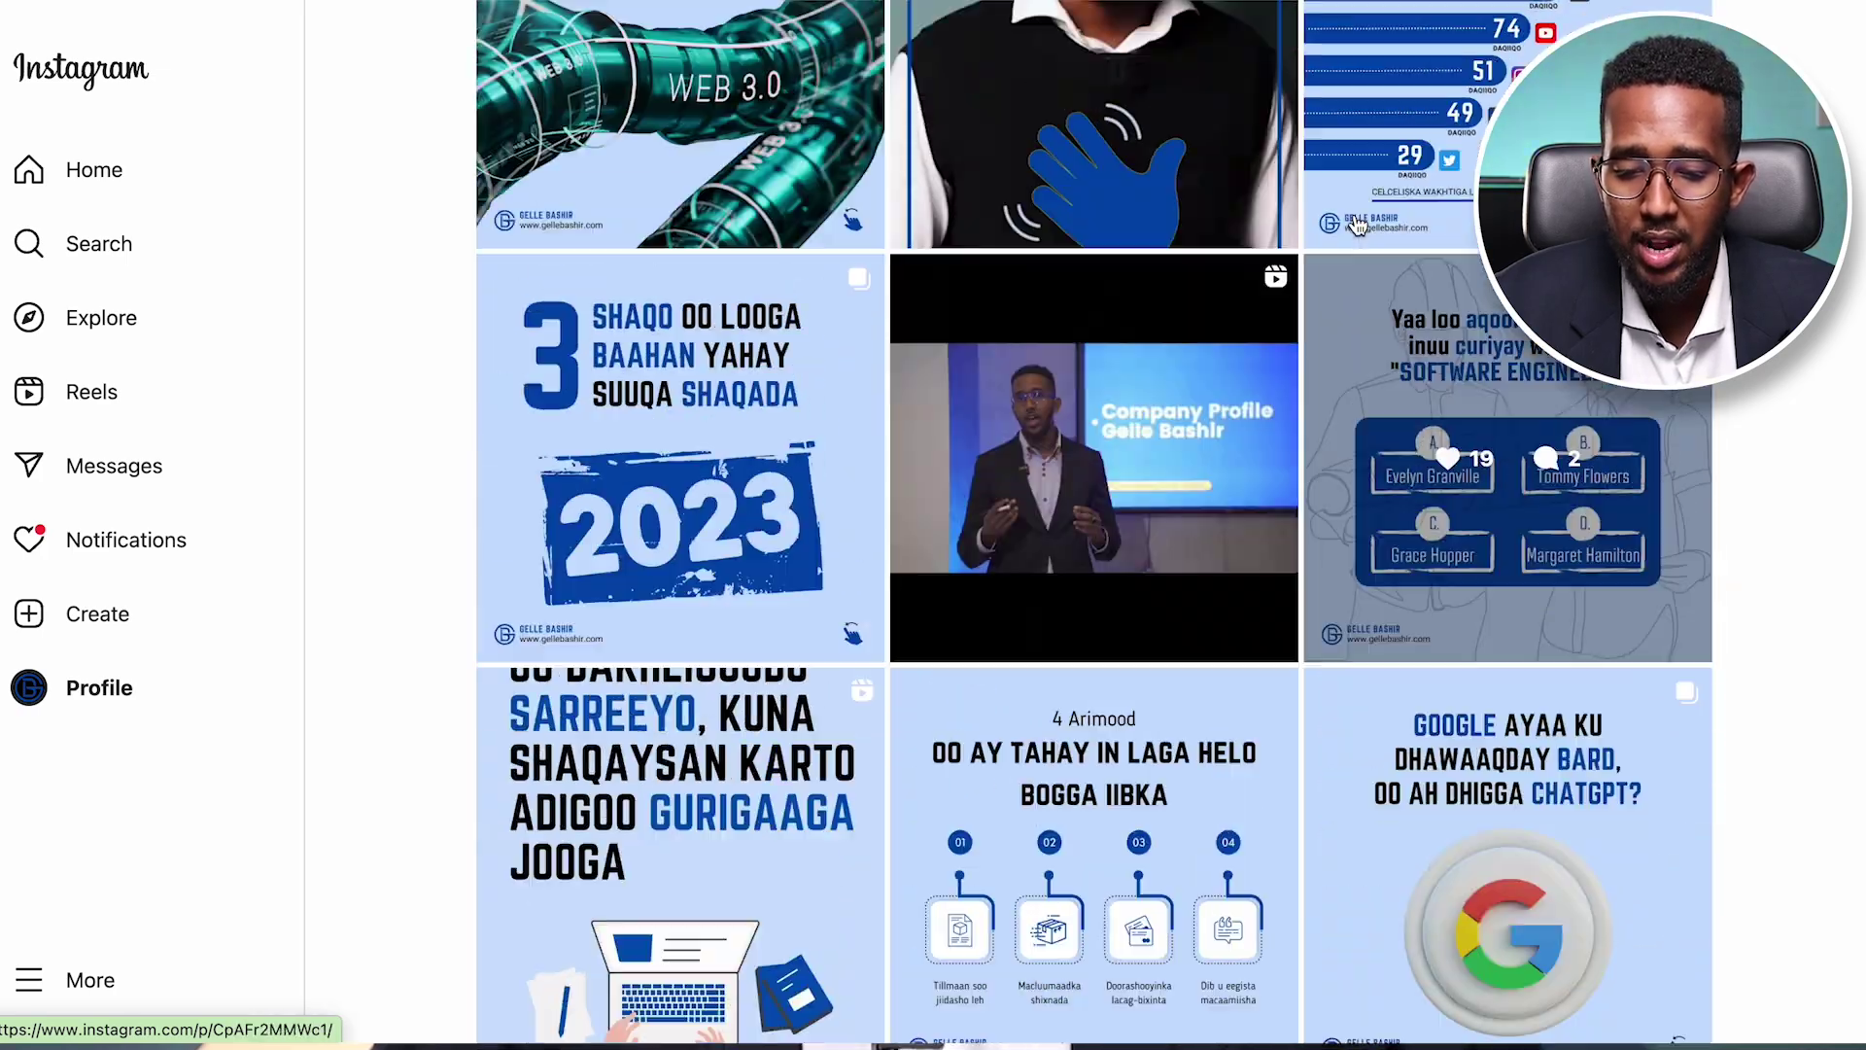
scroll(1358, 226, "up", 8)
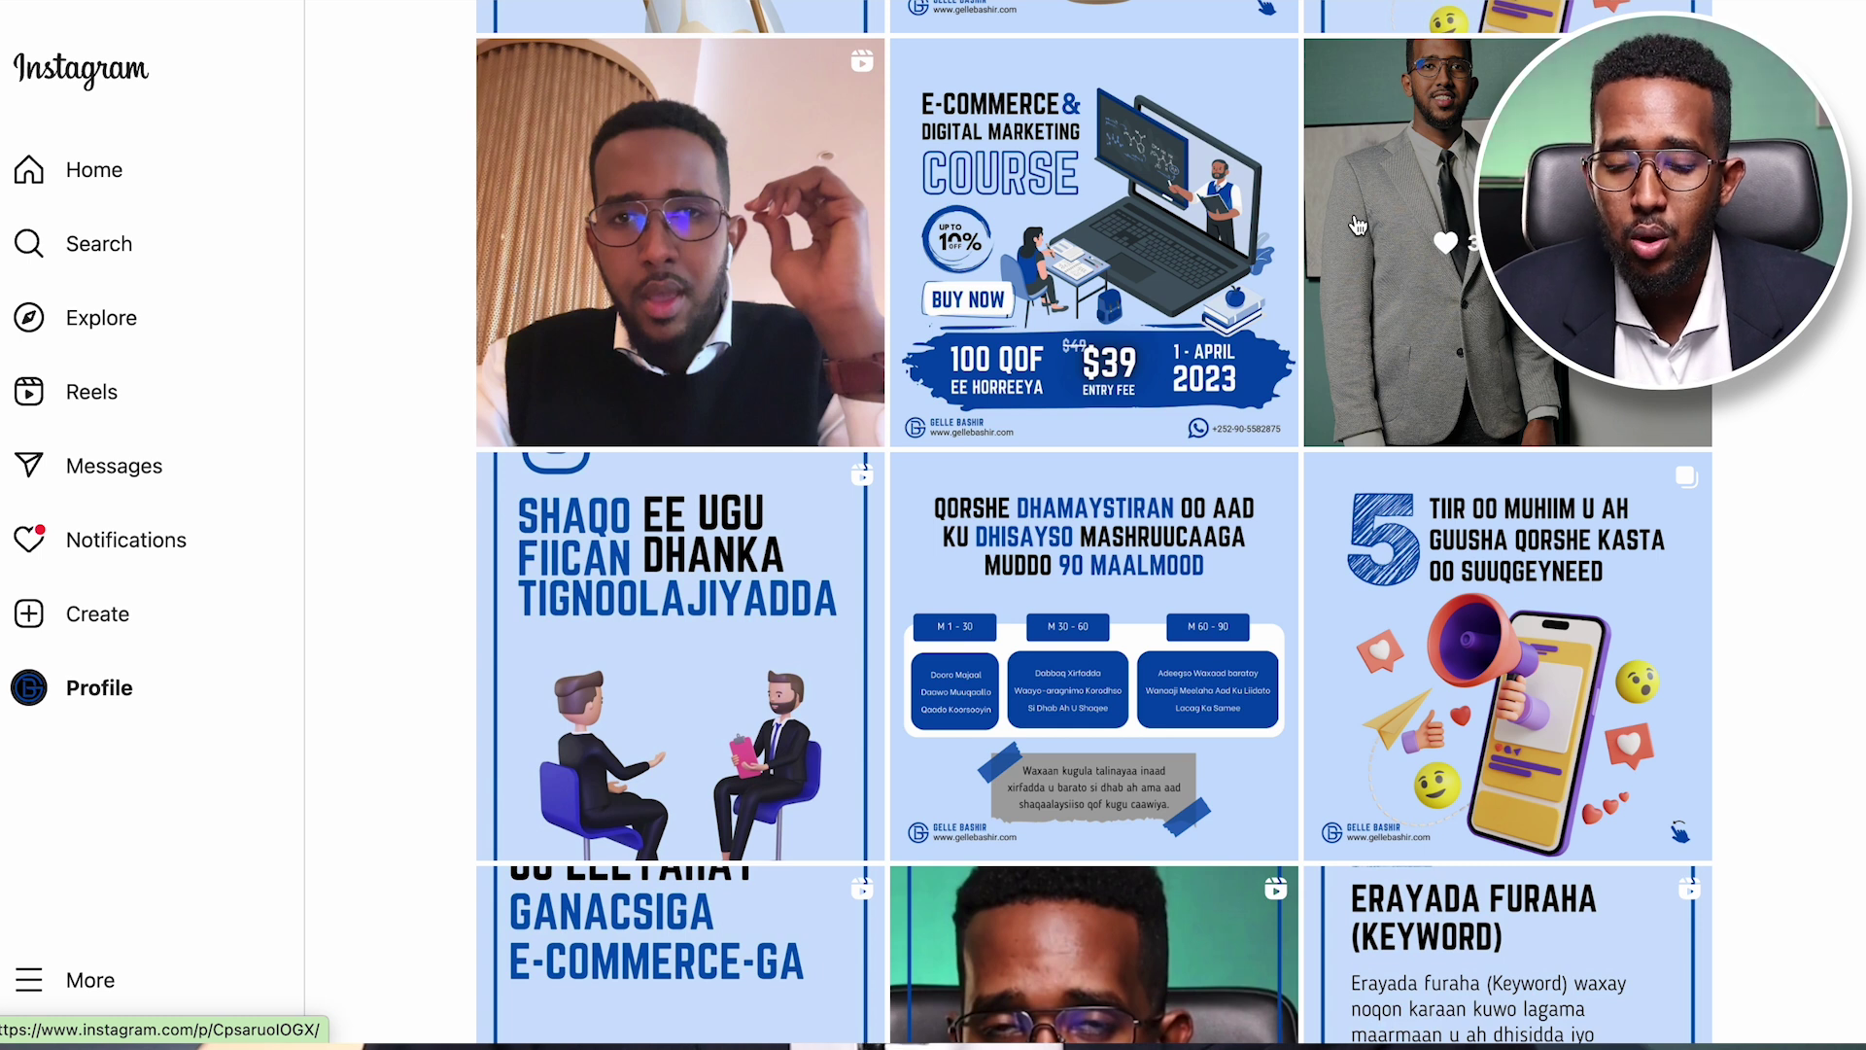
scroll(1357, 225, "up", 6)
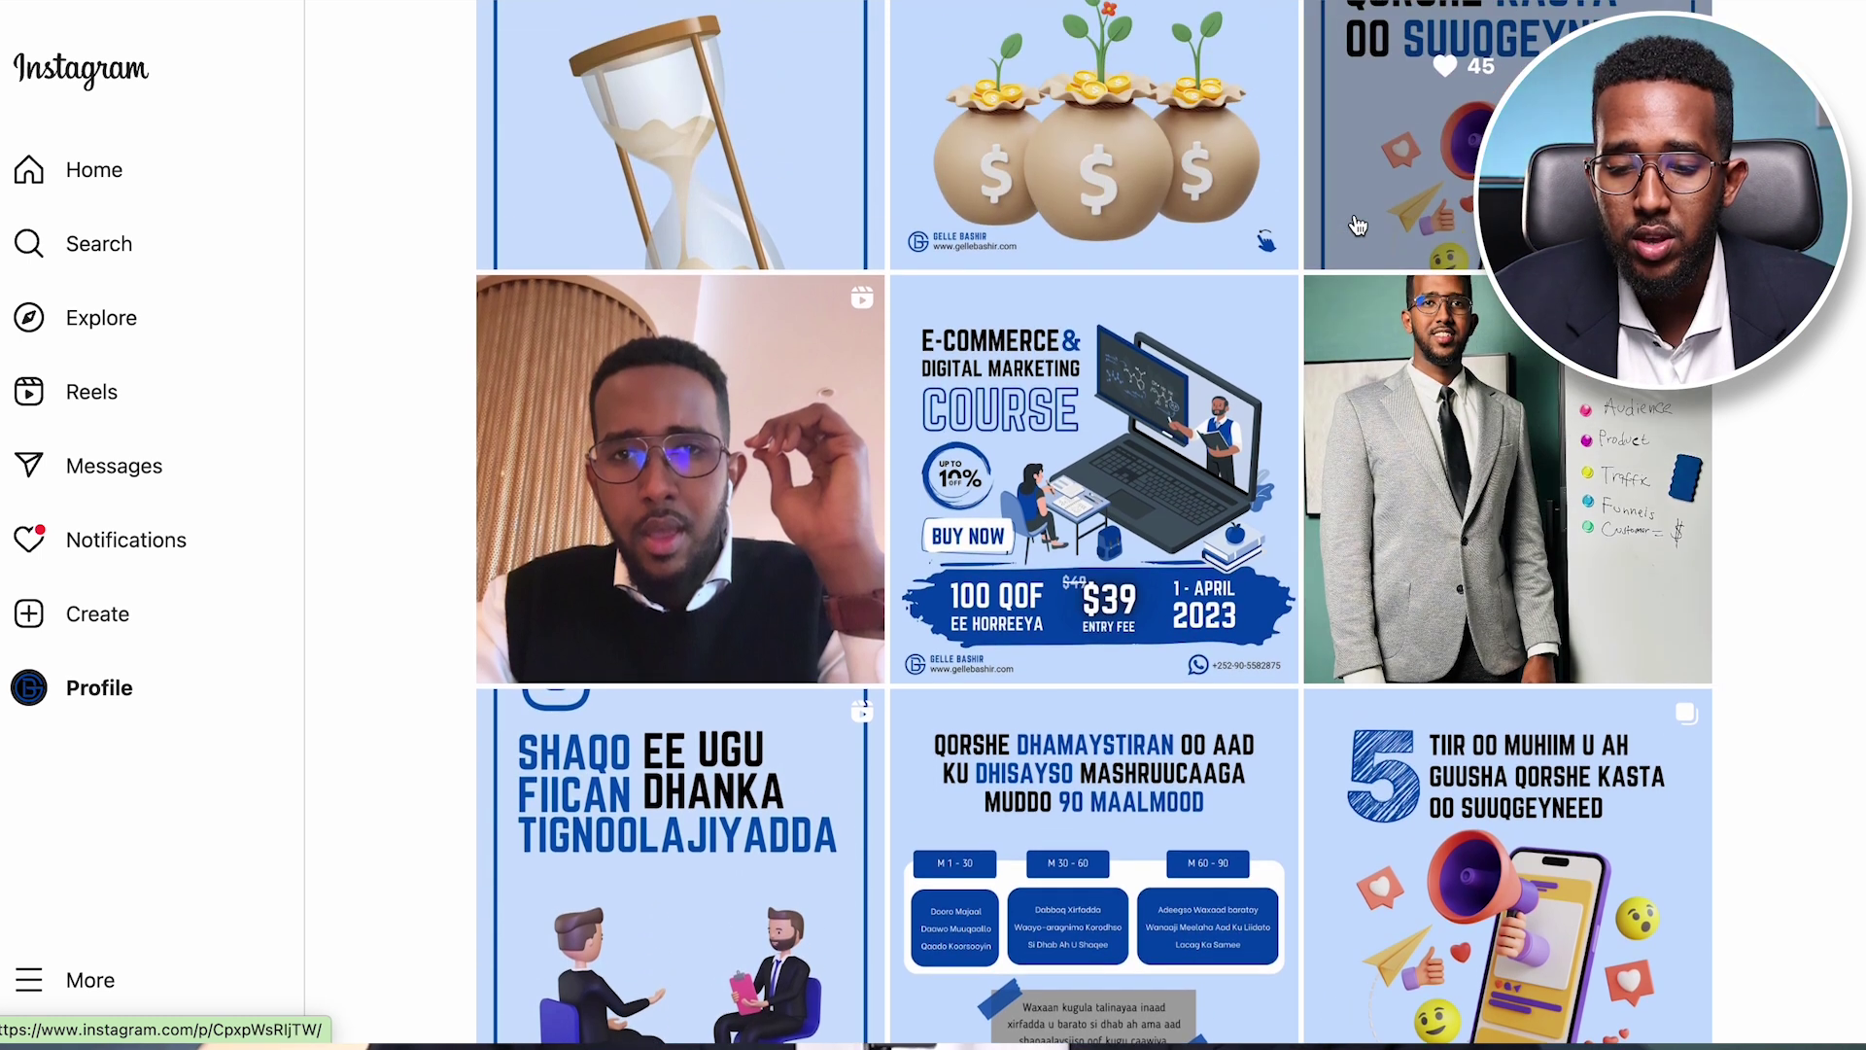
scroll(1358, 226, "up", 1)
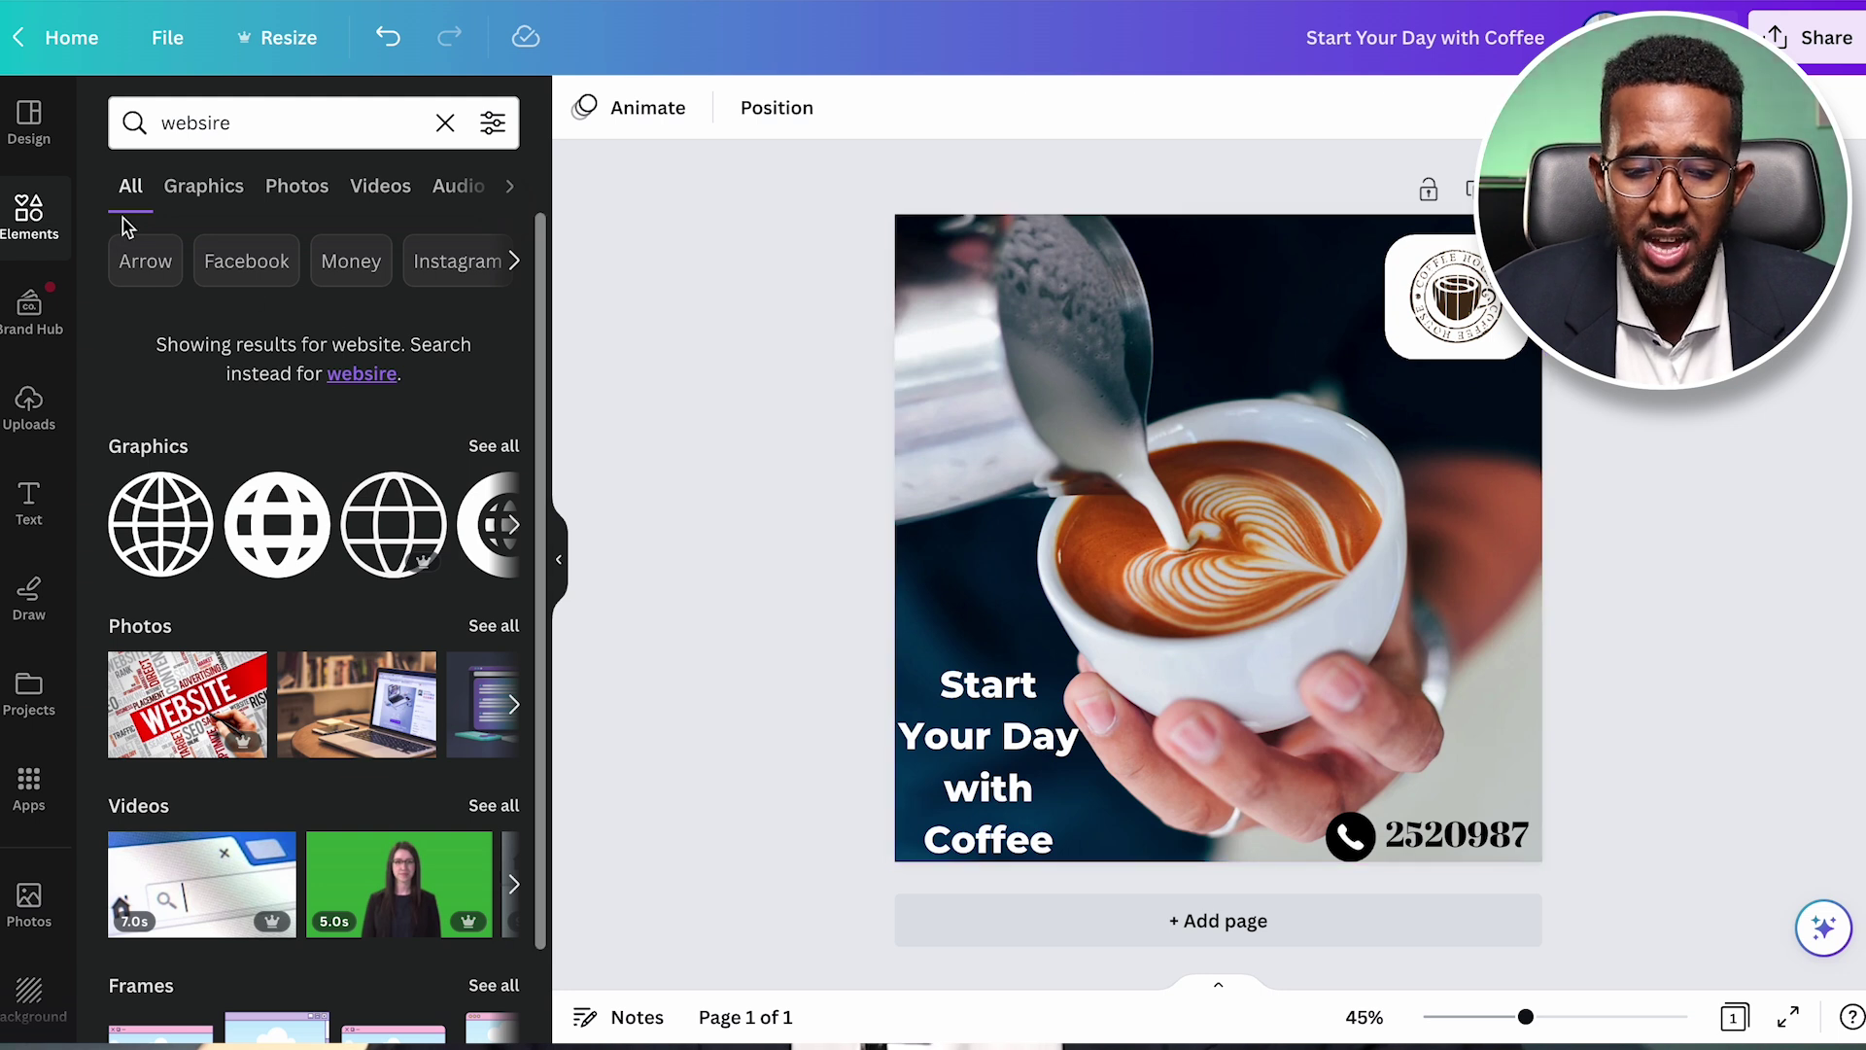
- Switch back to the Canva design and search the elements library for "coffee takeway"
left_click(311, 126)
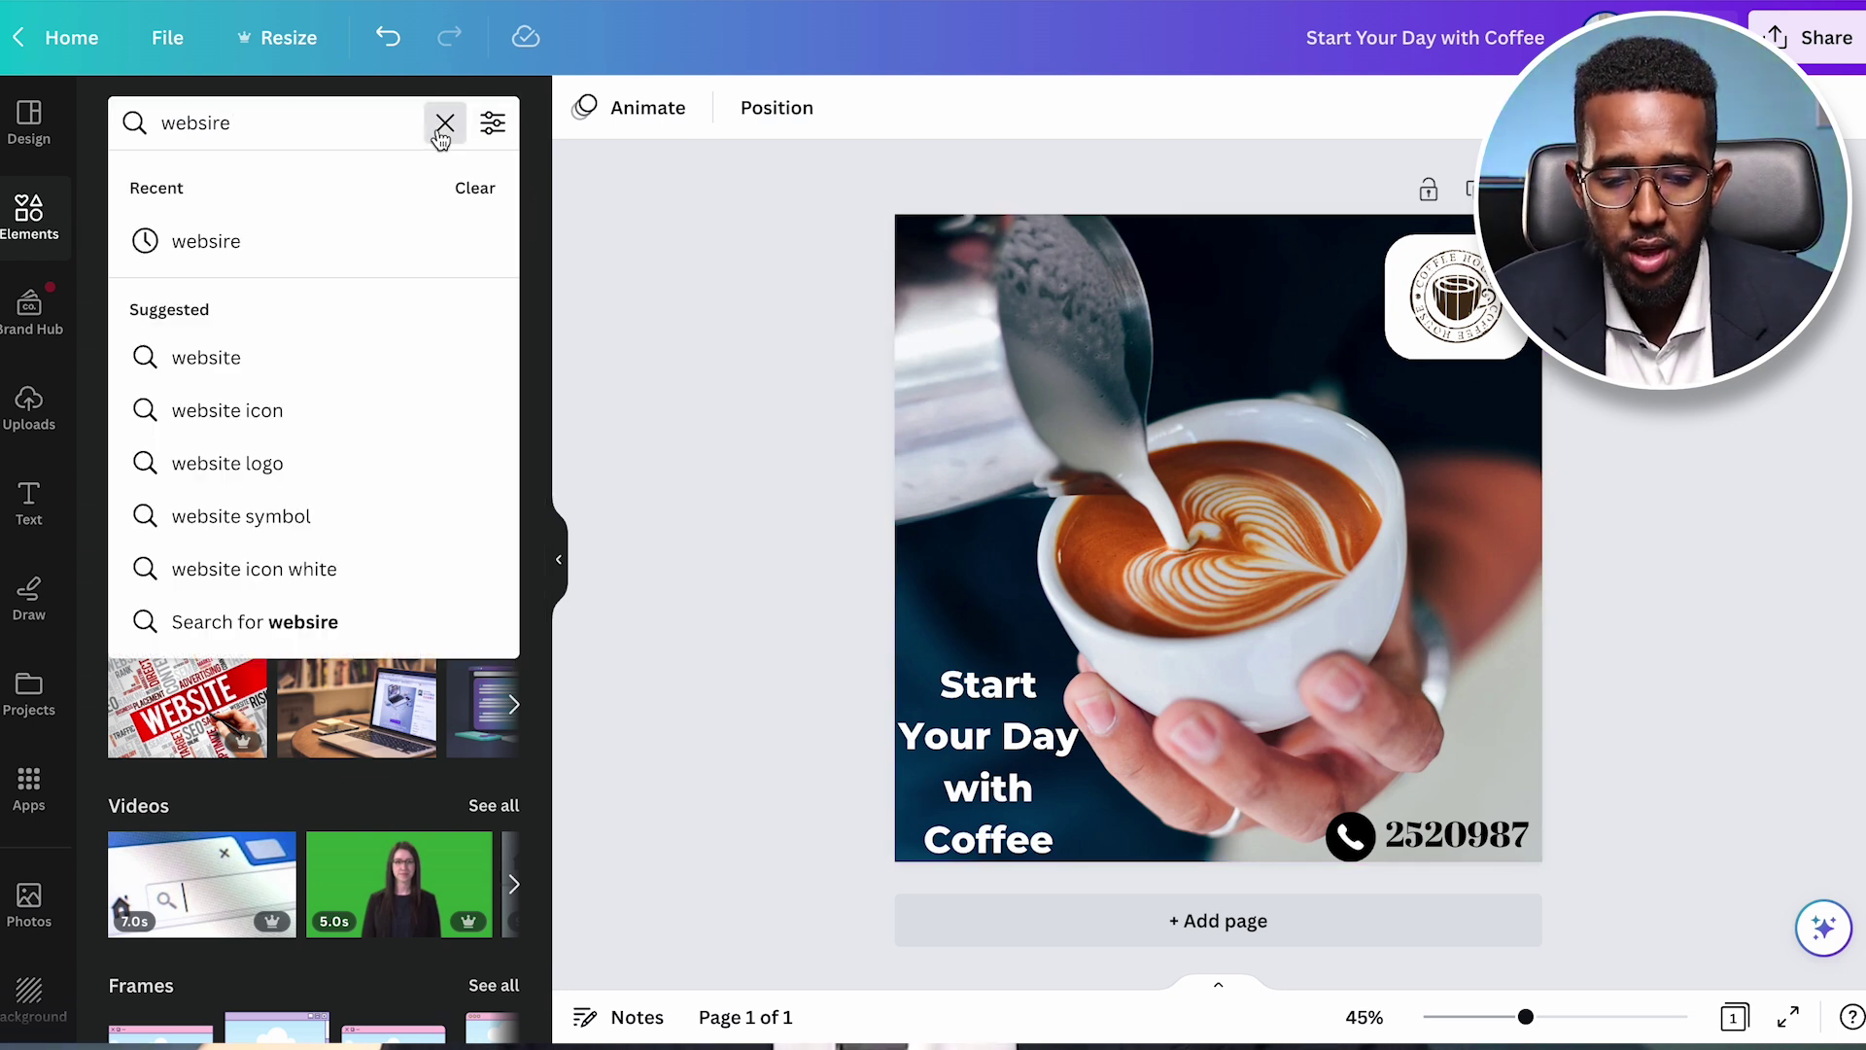
left_click(445, 123)
type("coffeee")
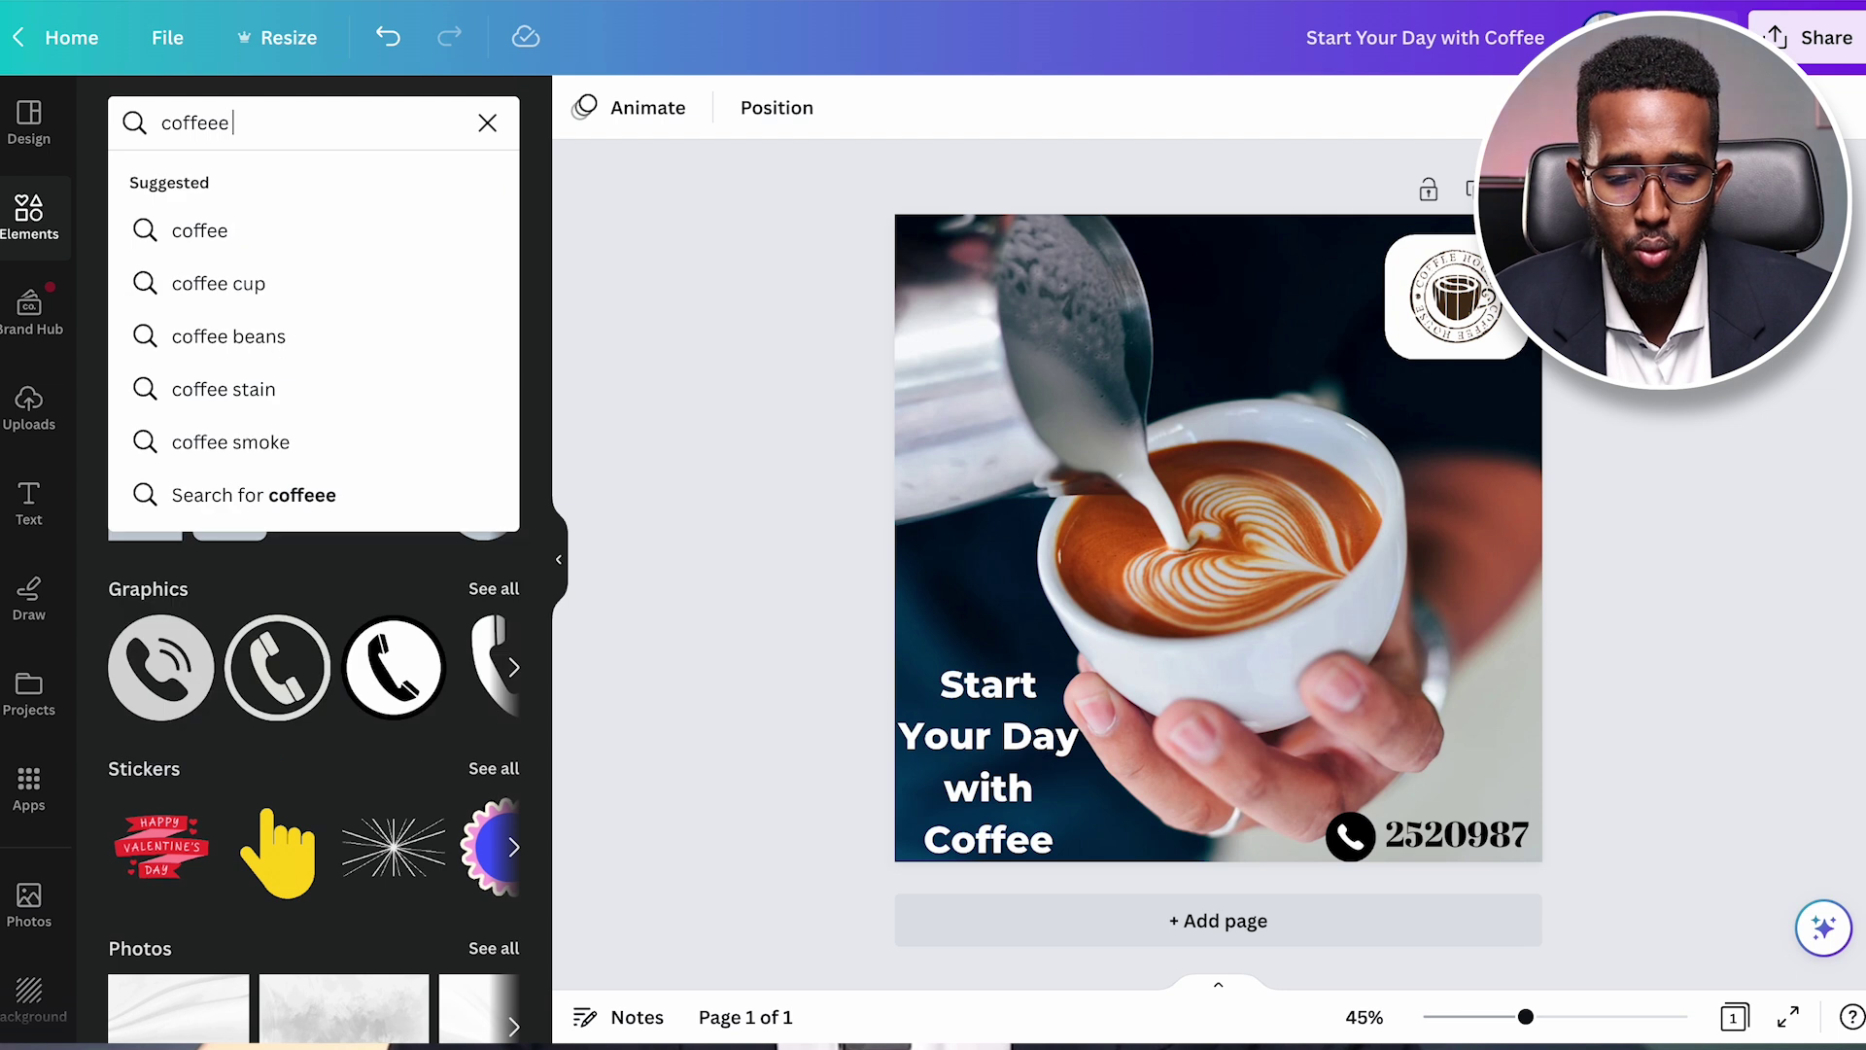
type(" eake")
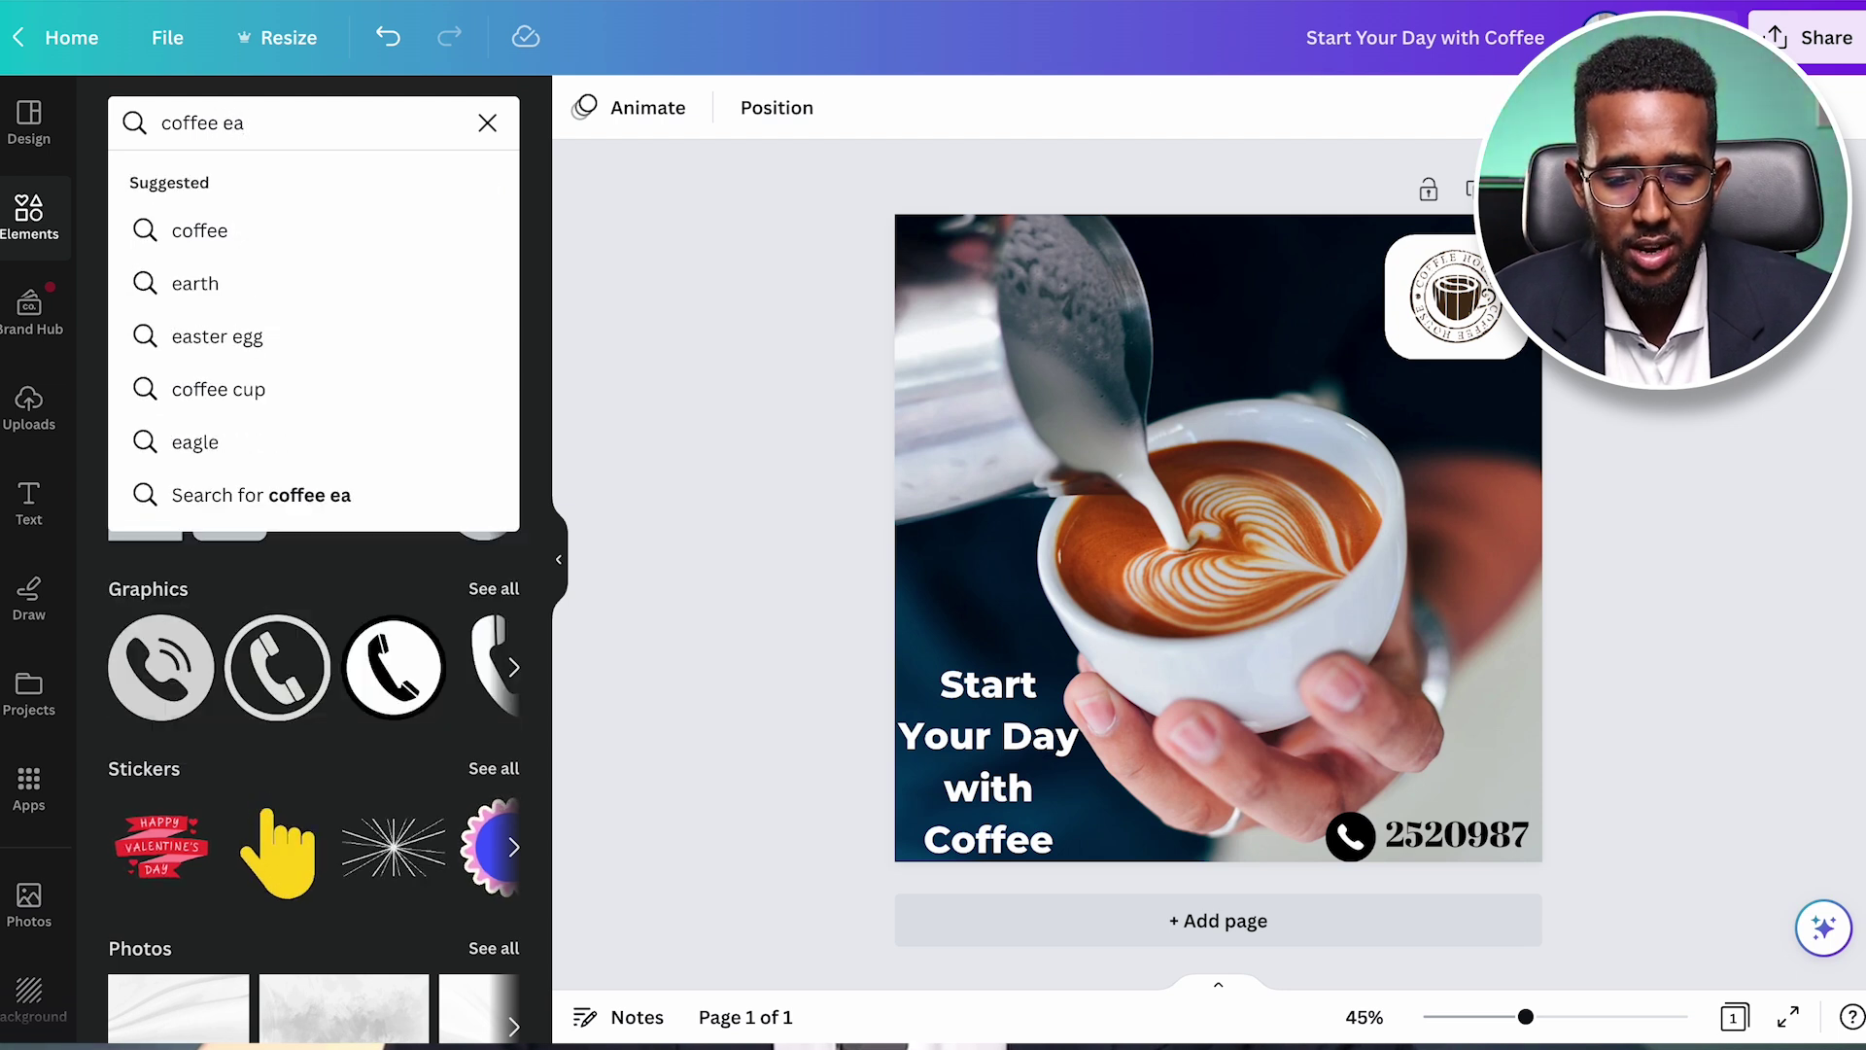
key("BackSpace")
type("ta")
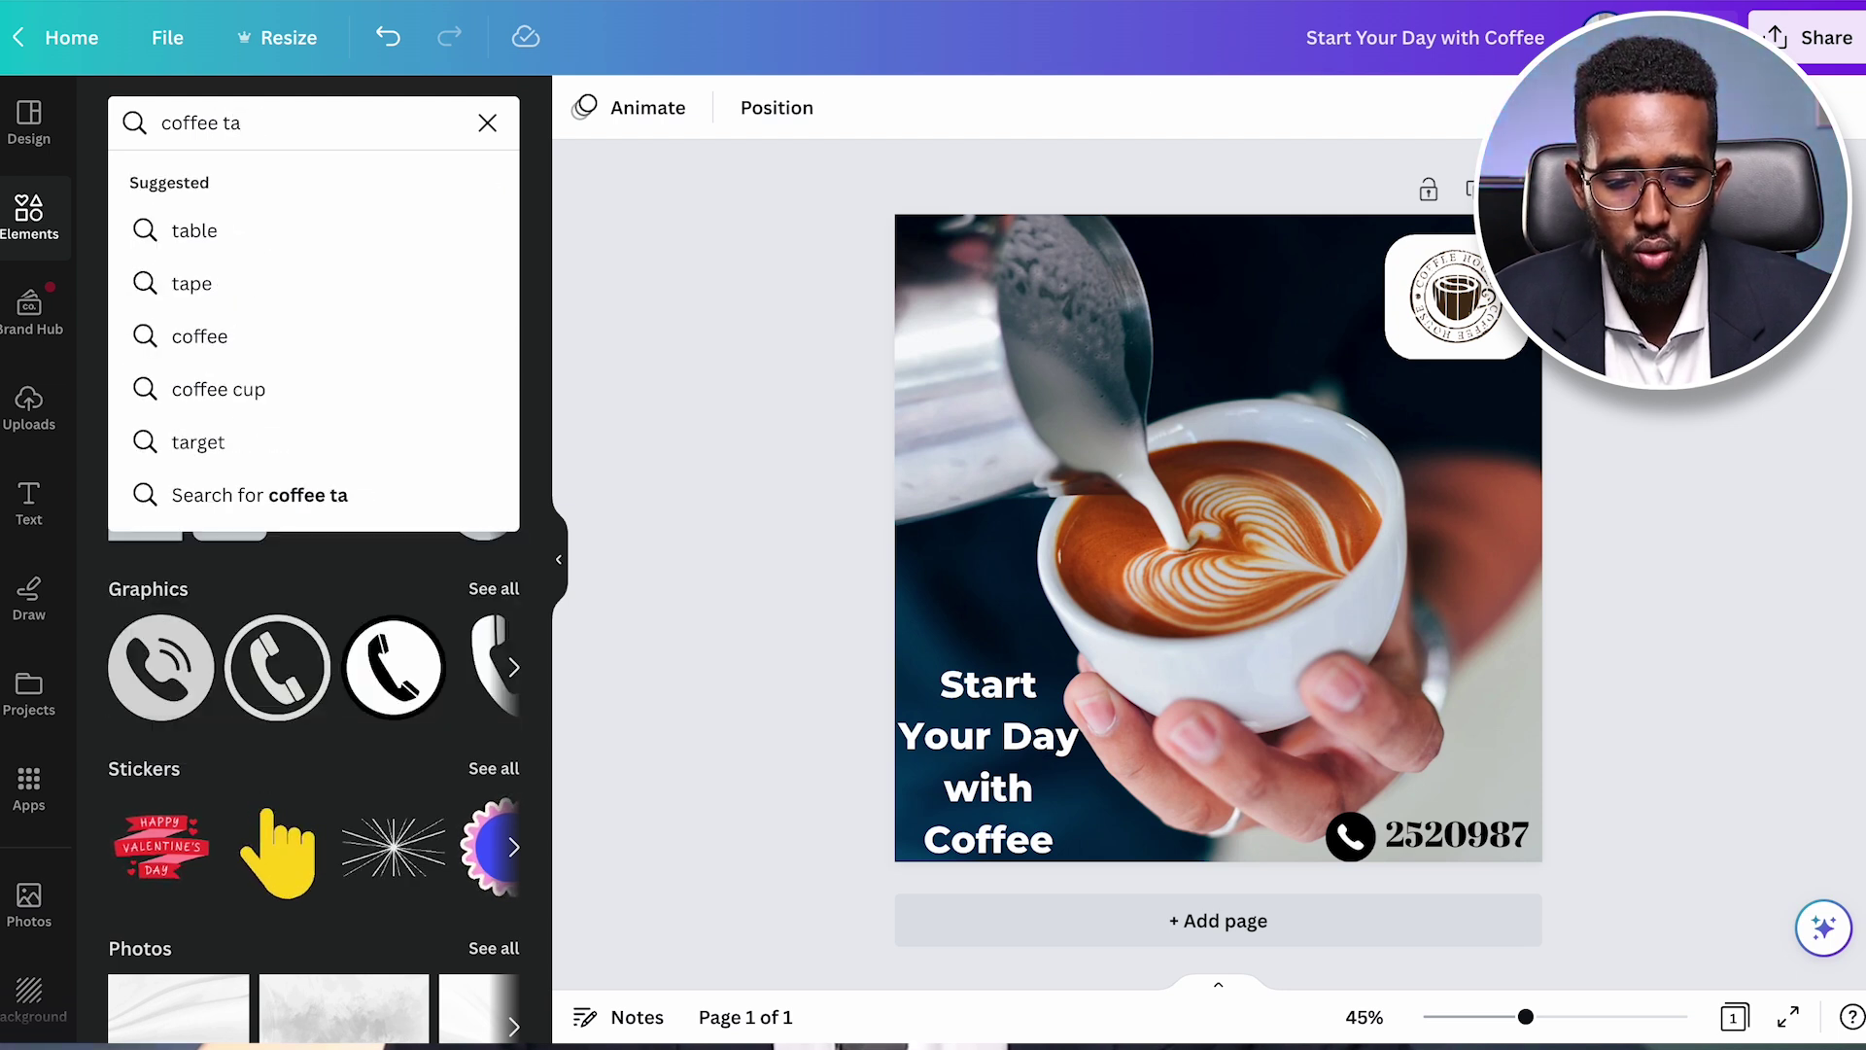
type("keway")
key("Return")
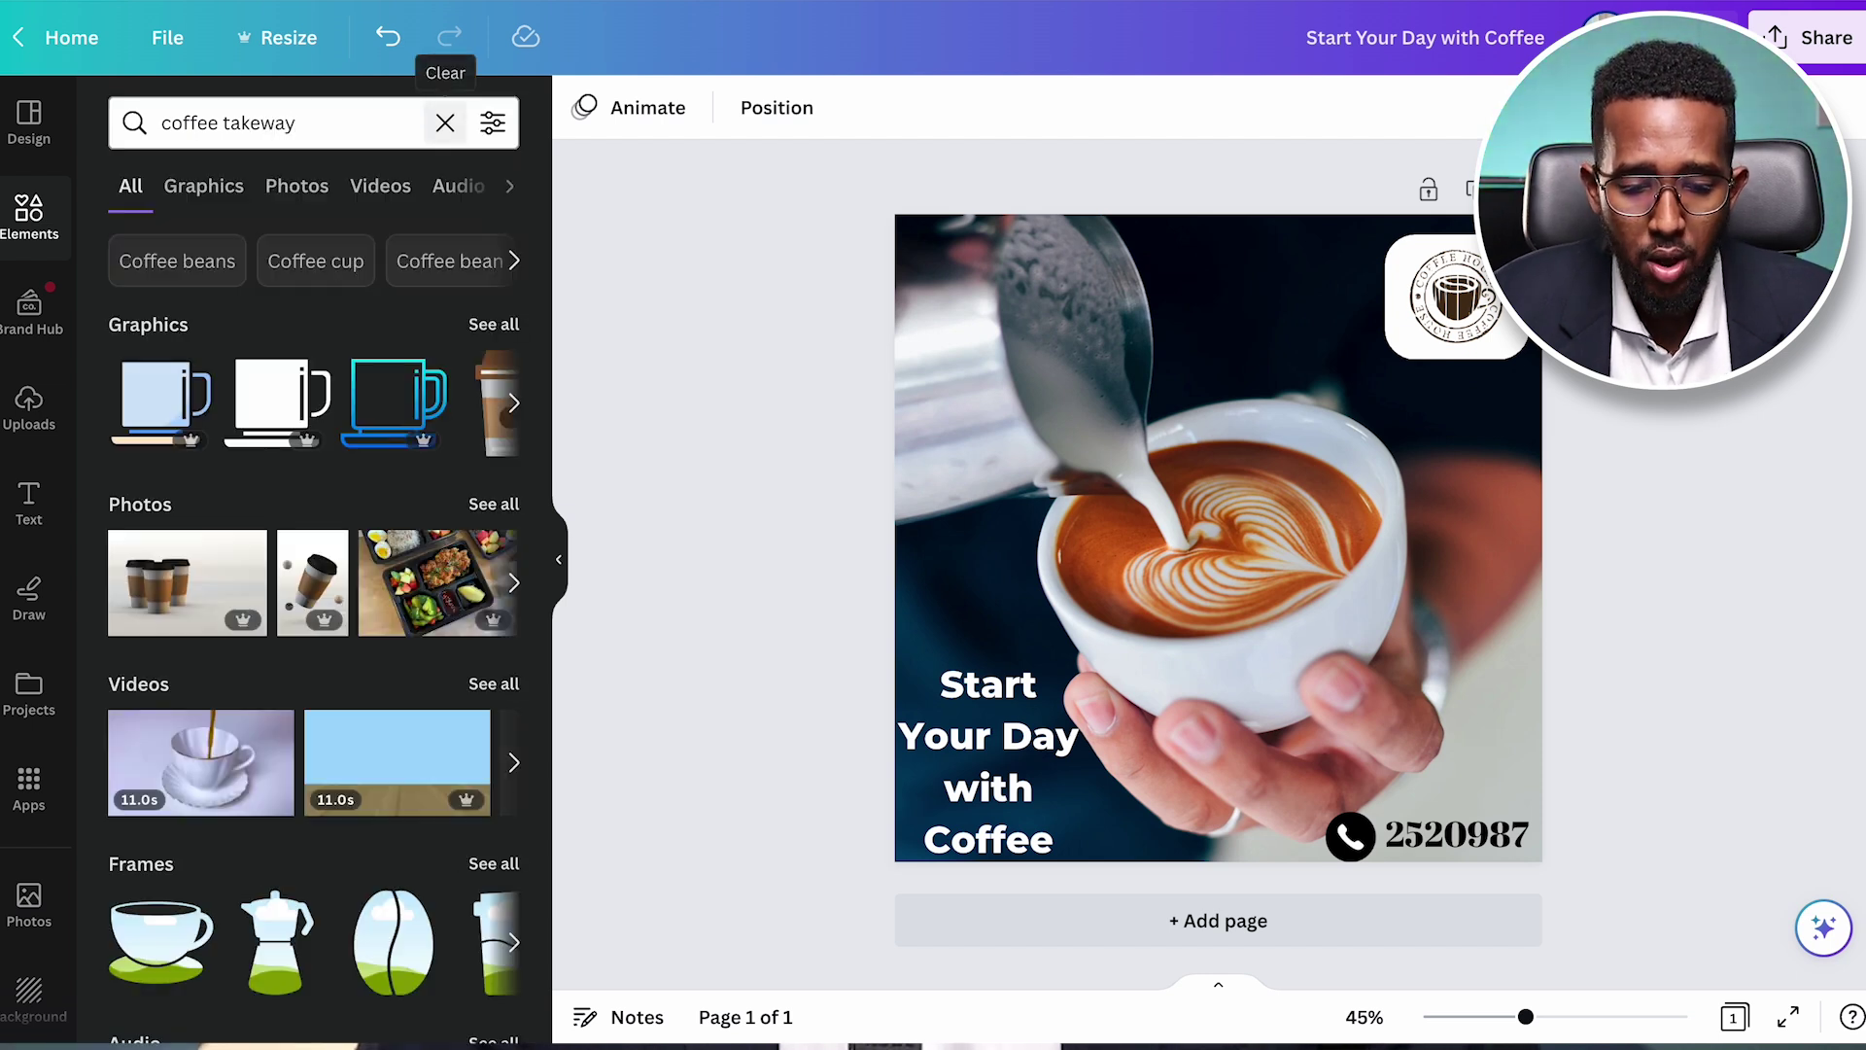
- Look through the coffee takeaway results and show more graphics to find a takeaway cup
scroll(258, 488, "down", 2)
scroll(258, 489, "down", 1)
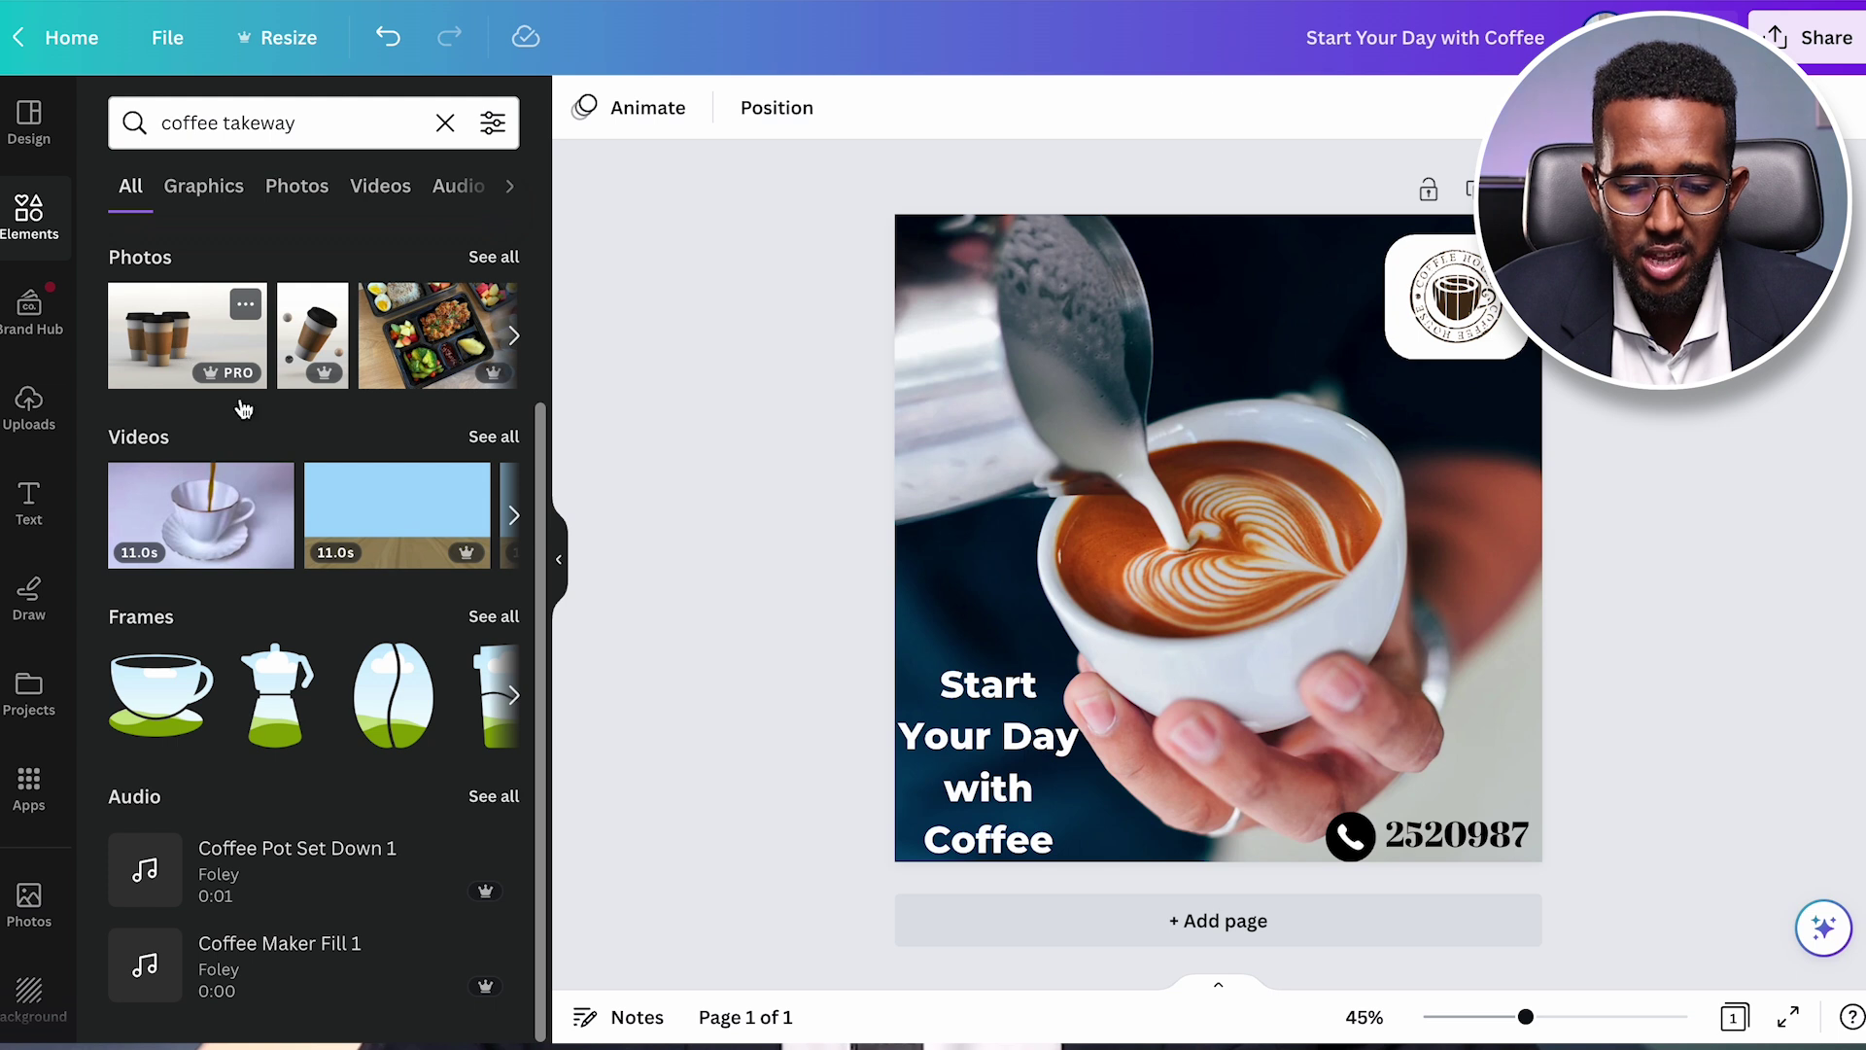
scroll(449, 428, "up", 3)
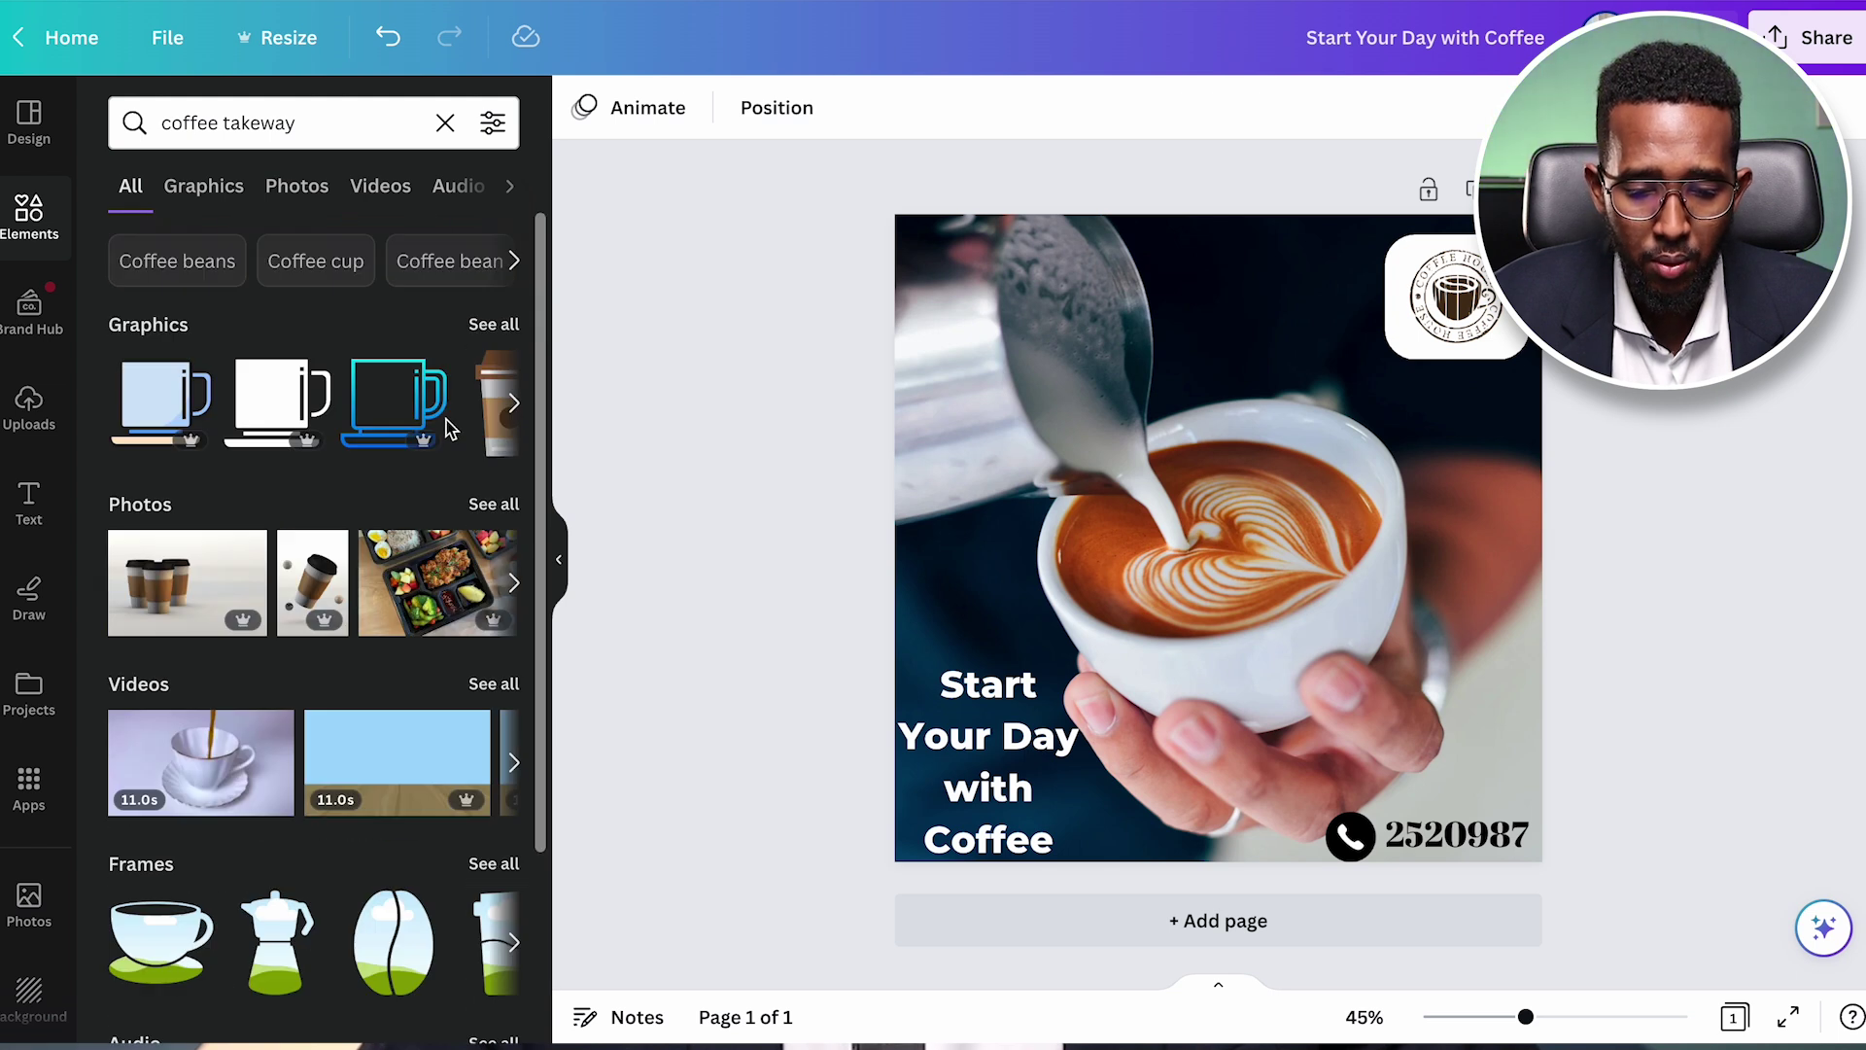
left_click(514, 406)
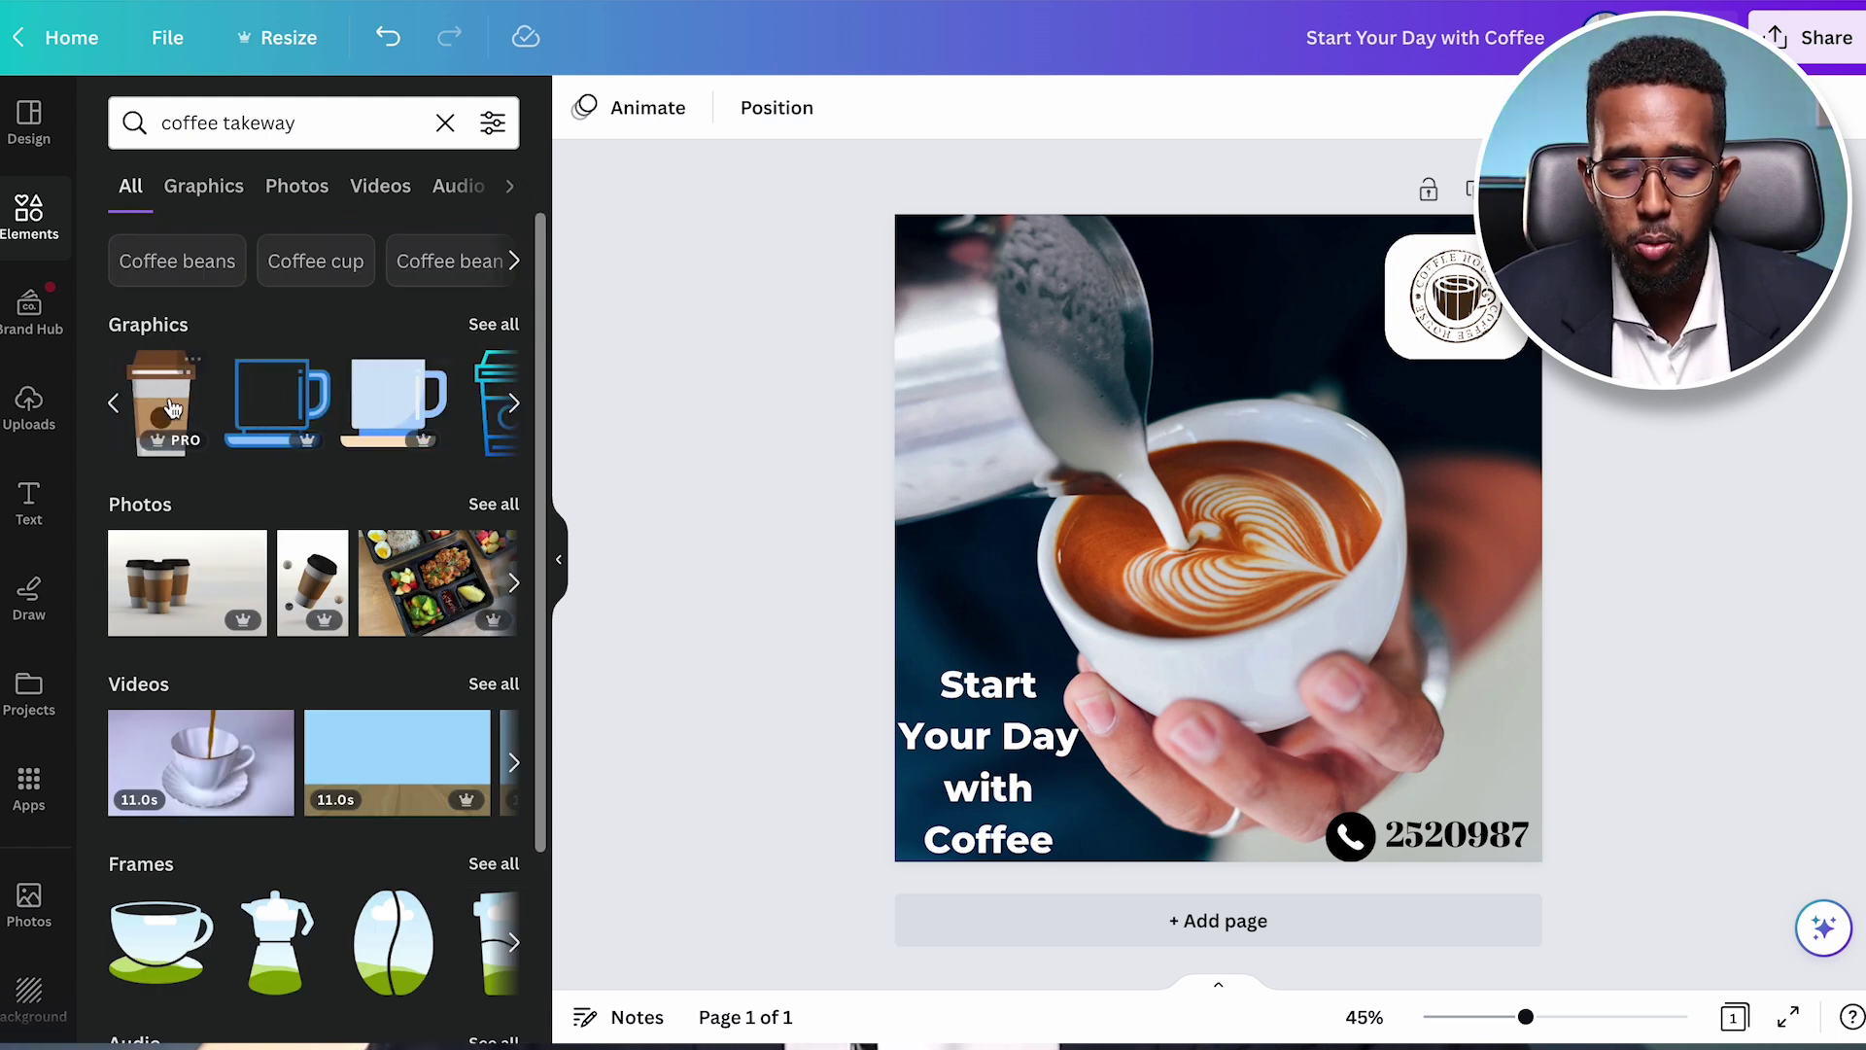